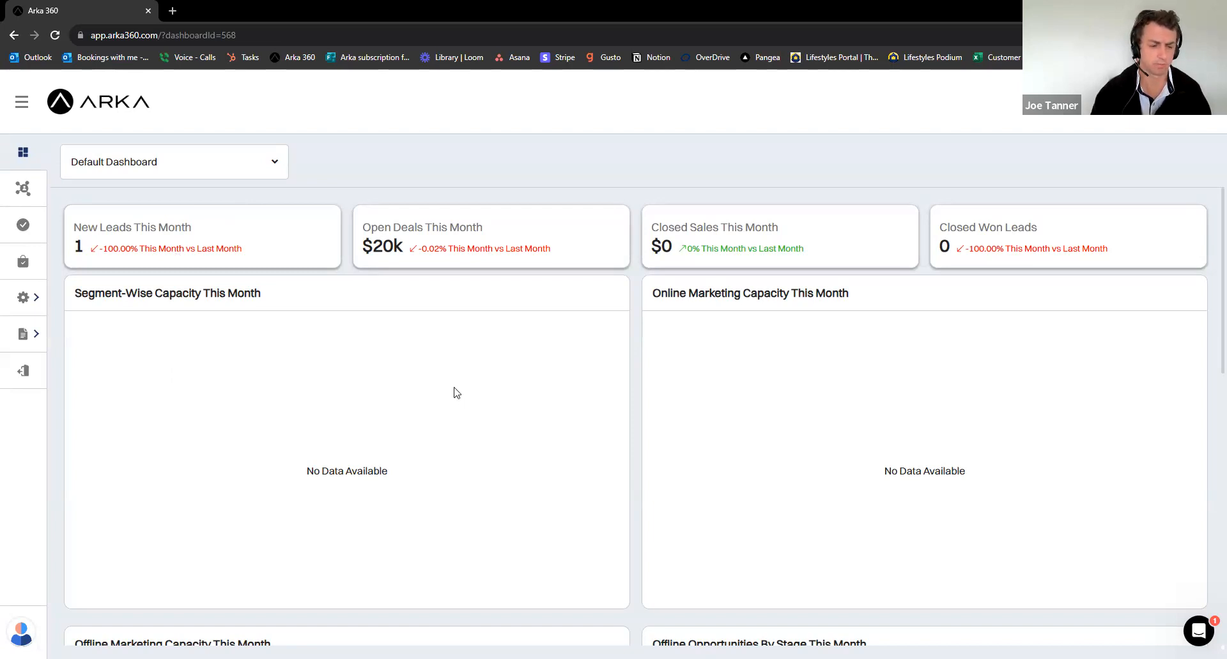
Examine the summary cards and monthly charts on the default dashboard, including the yearly leads inflow comparison
scroll(457, 392, down, 6)
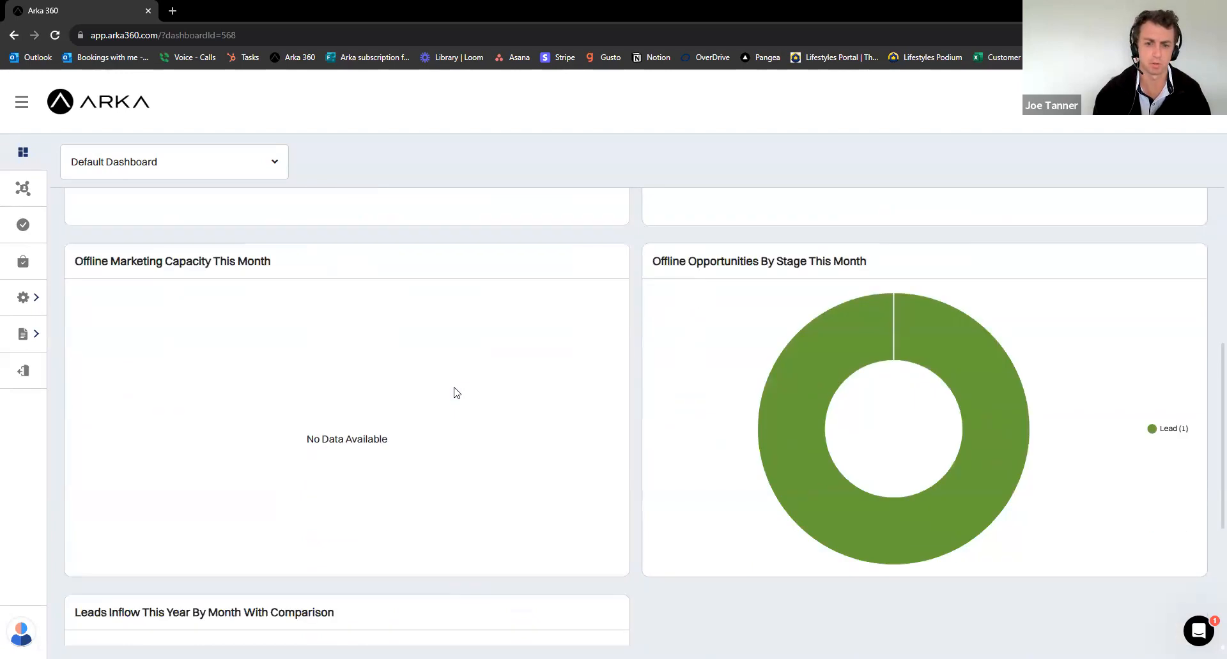
scroll(457, 392, up, 6)
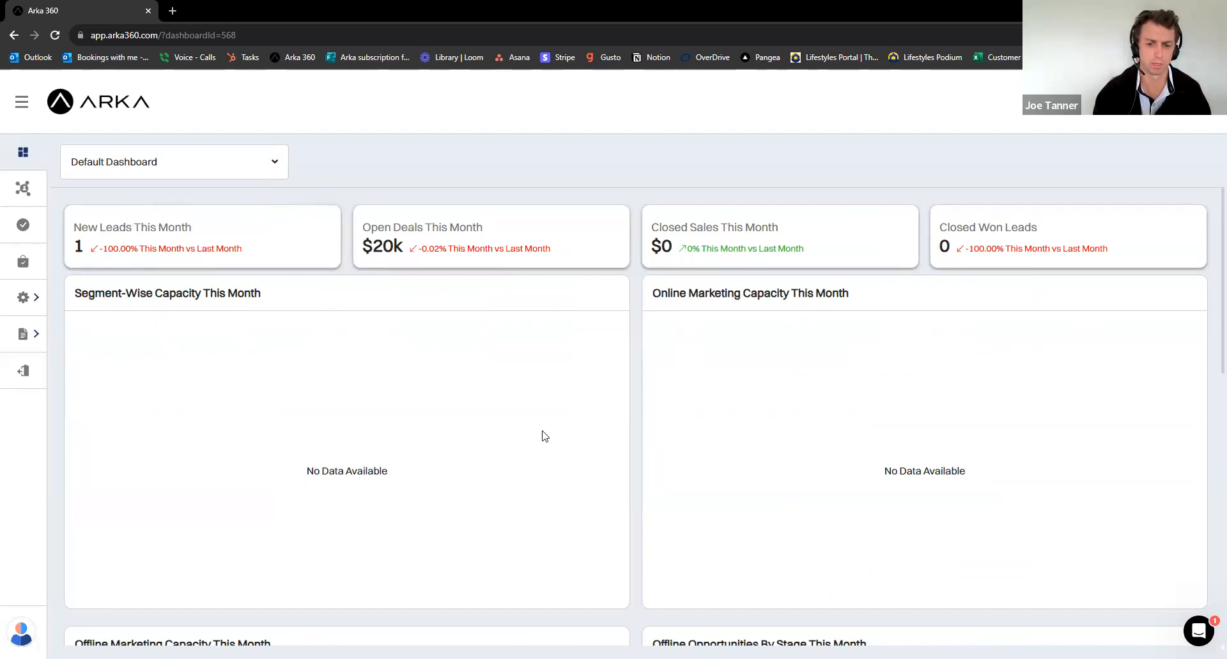
scroll(545, 436, down, 8)
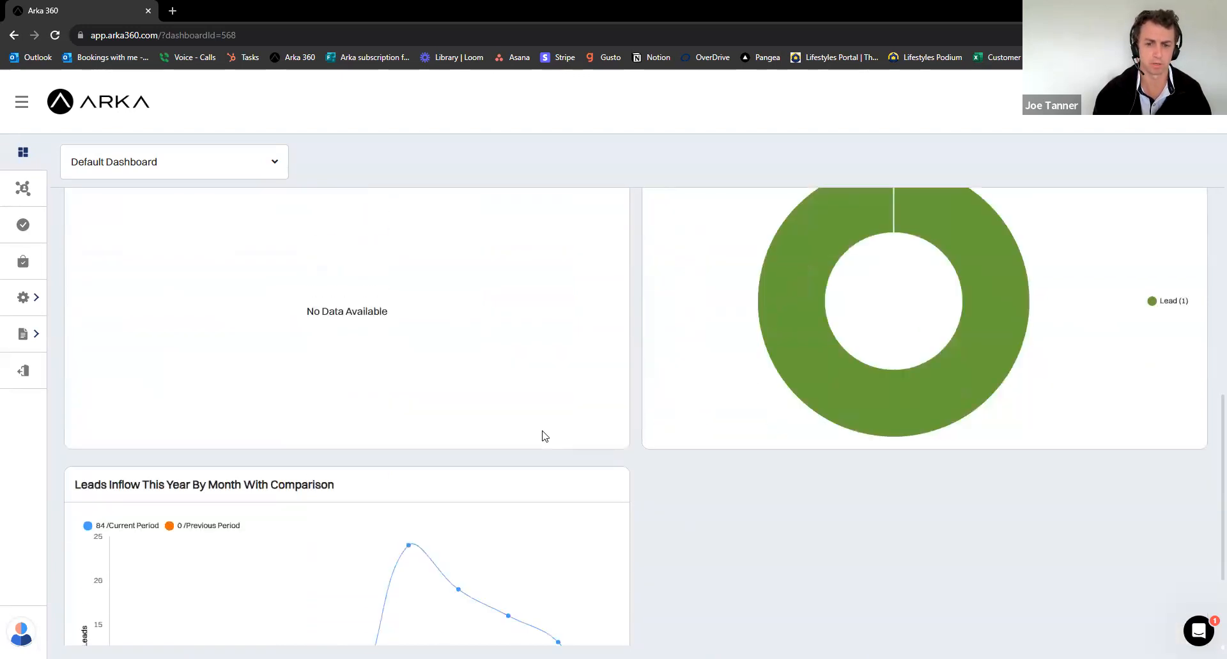
scroll(543, 435, down, 2)
scroll(447, 463, up, 1)
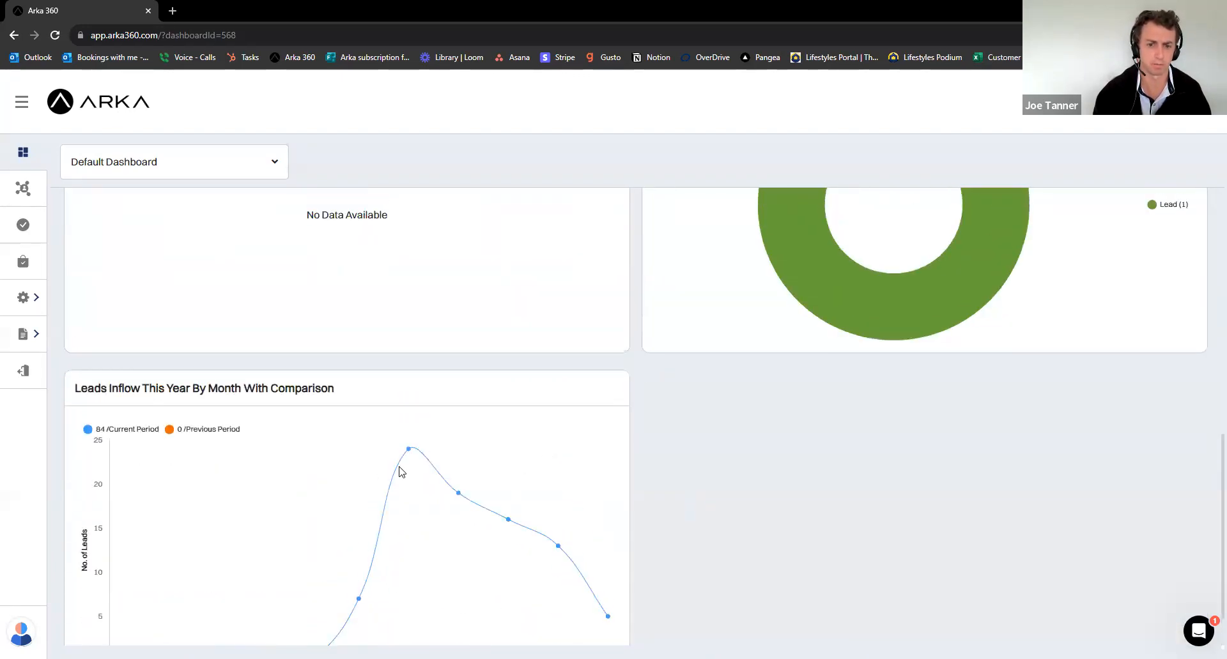
scroll(401, 472, up, 4)
scroll(401, 472, up, 5)
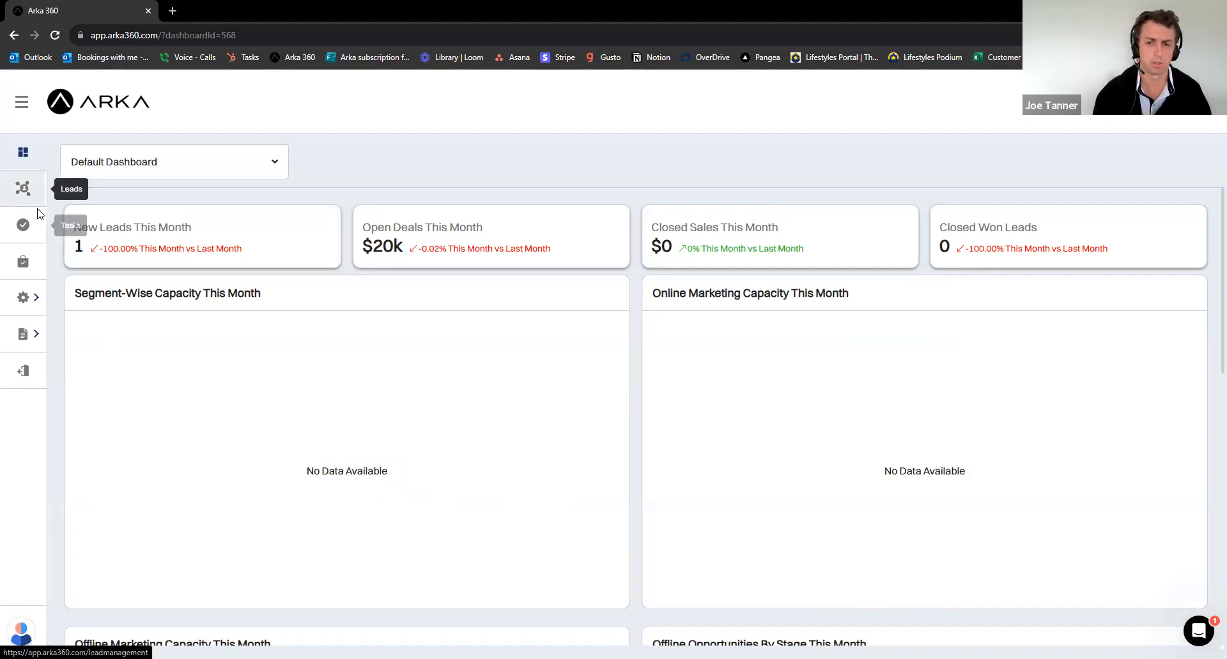
Go to the leads board of the Solar Sales Proposal pipeline and bring up a blank form for a new lead
click(19, 192)
click(672, 161)
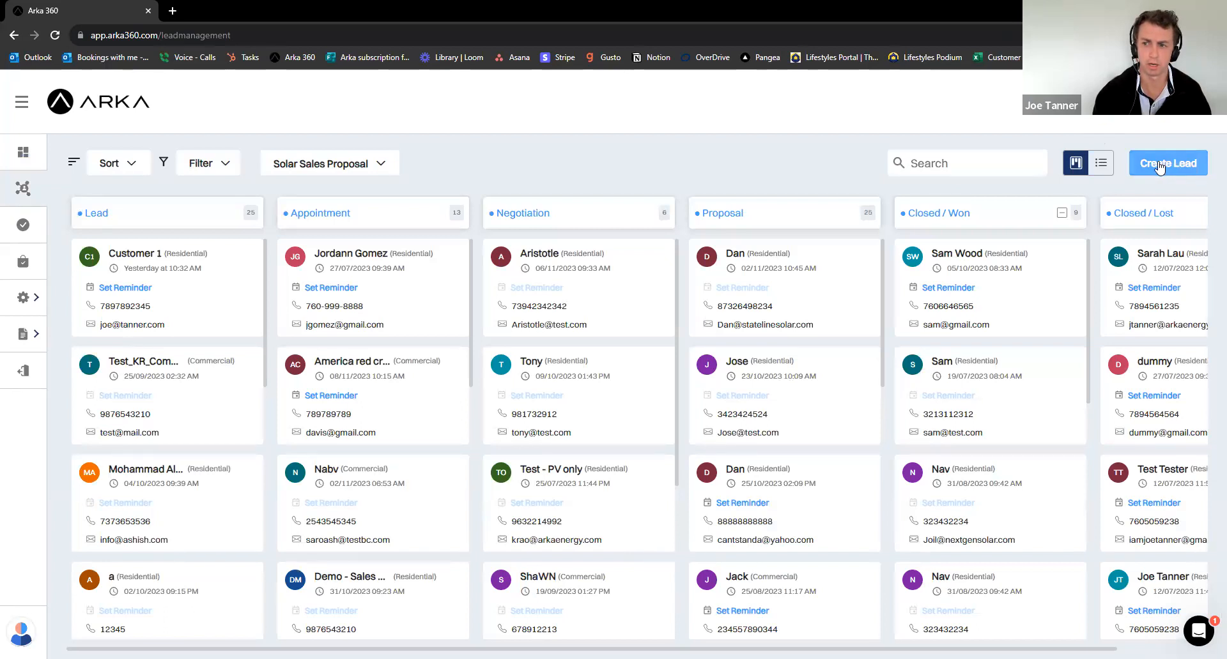
click(1159, 164)
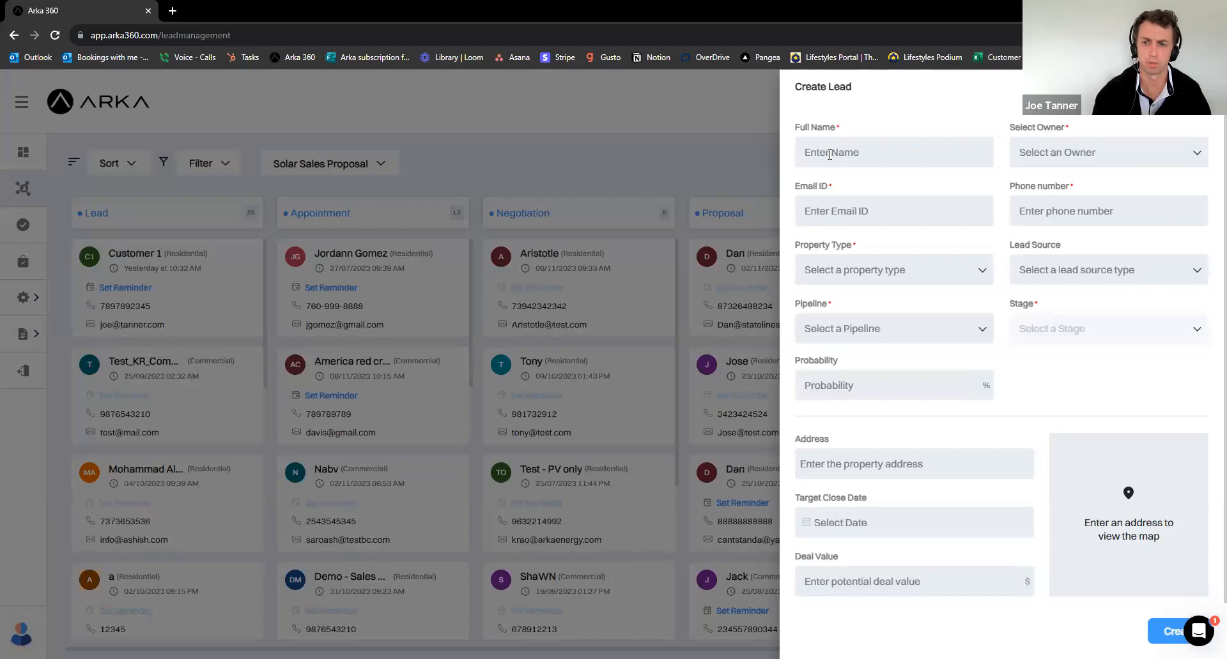
Examine the new lead form's fields, including the choices for owner, property type, lead source and pipeline
click(1080, 153)
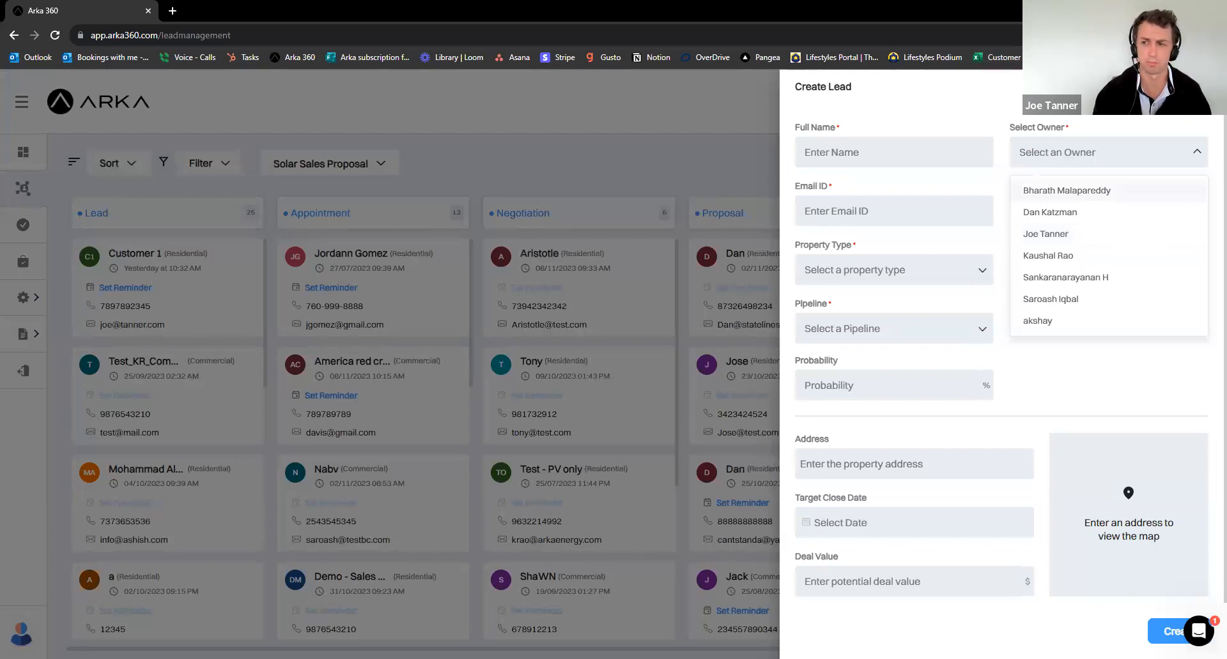
click(962, 201)
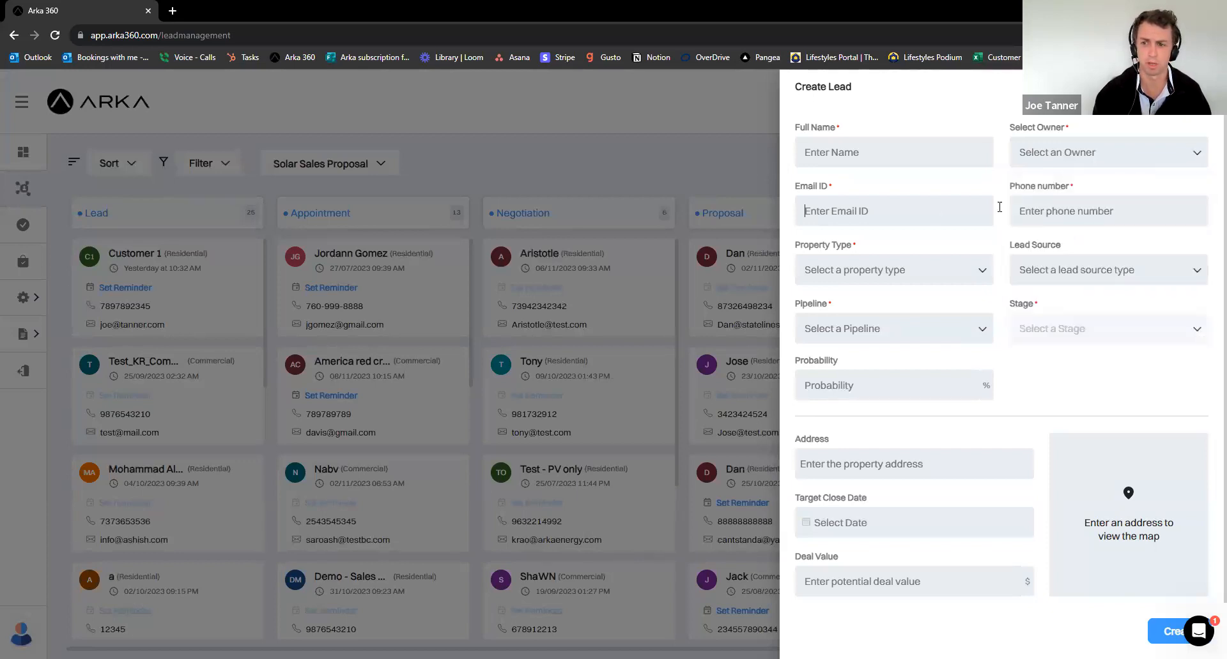
click(915, 278)
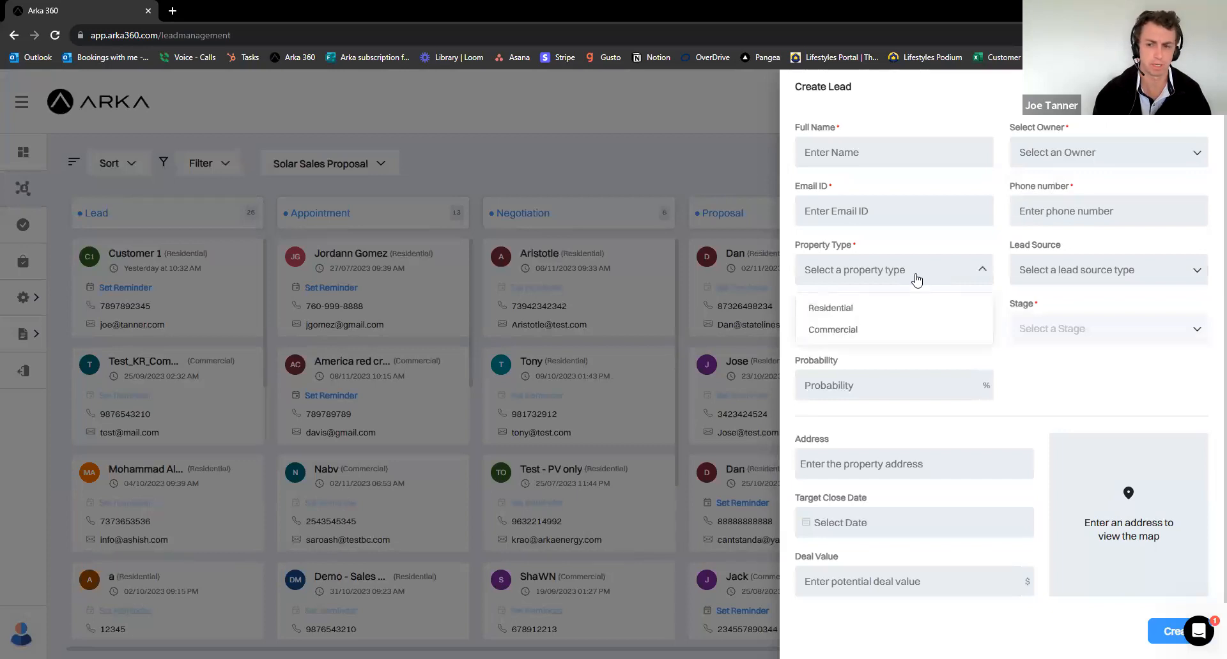
click(1035, 270)
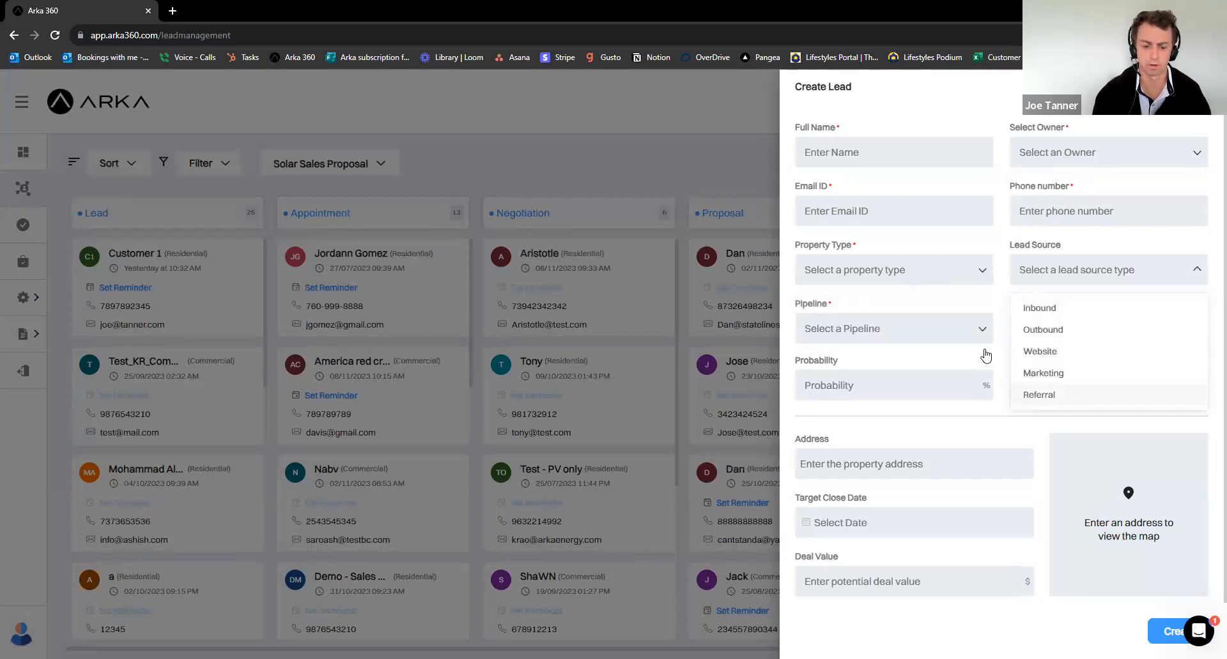
click(989, 435)
click(976, 329)
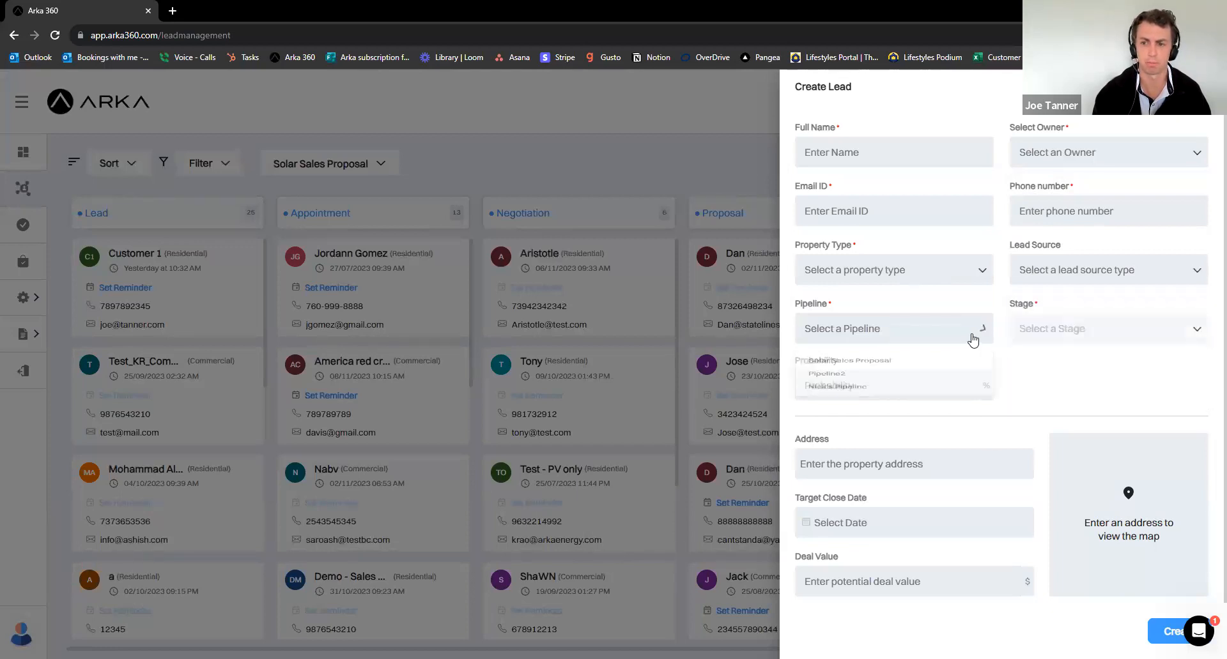
click(1027, 387)
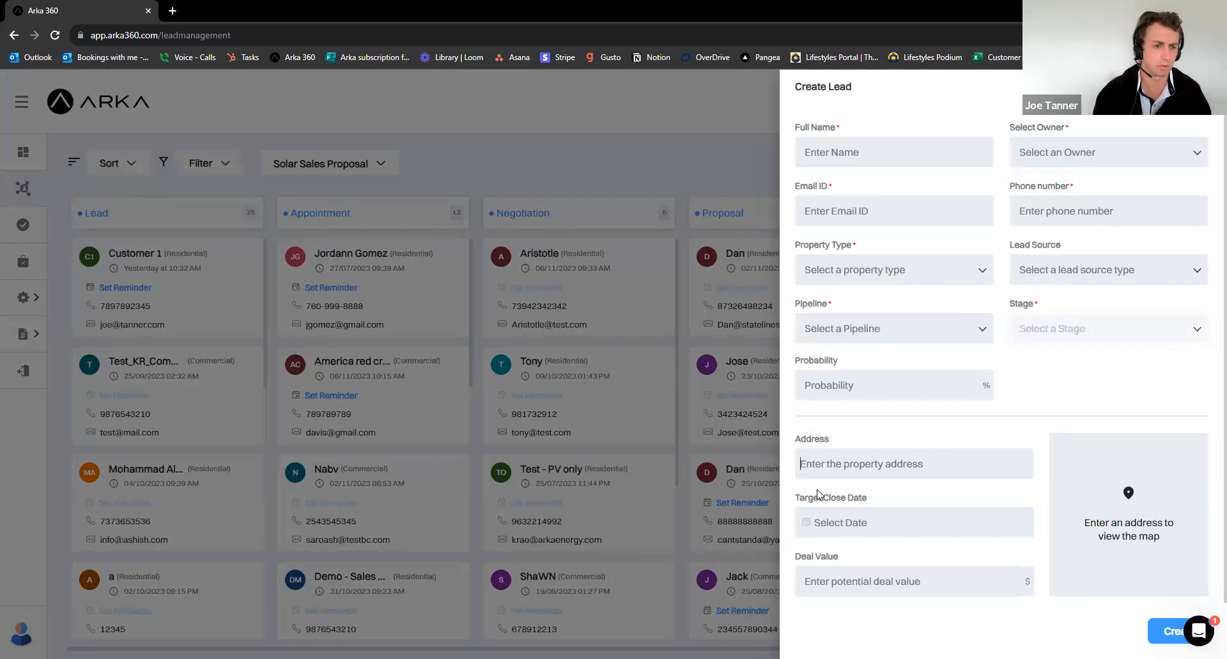
click(834, 471)
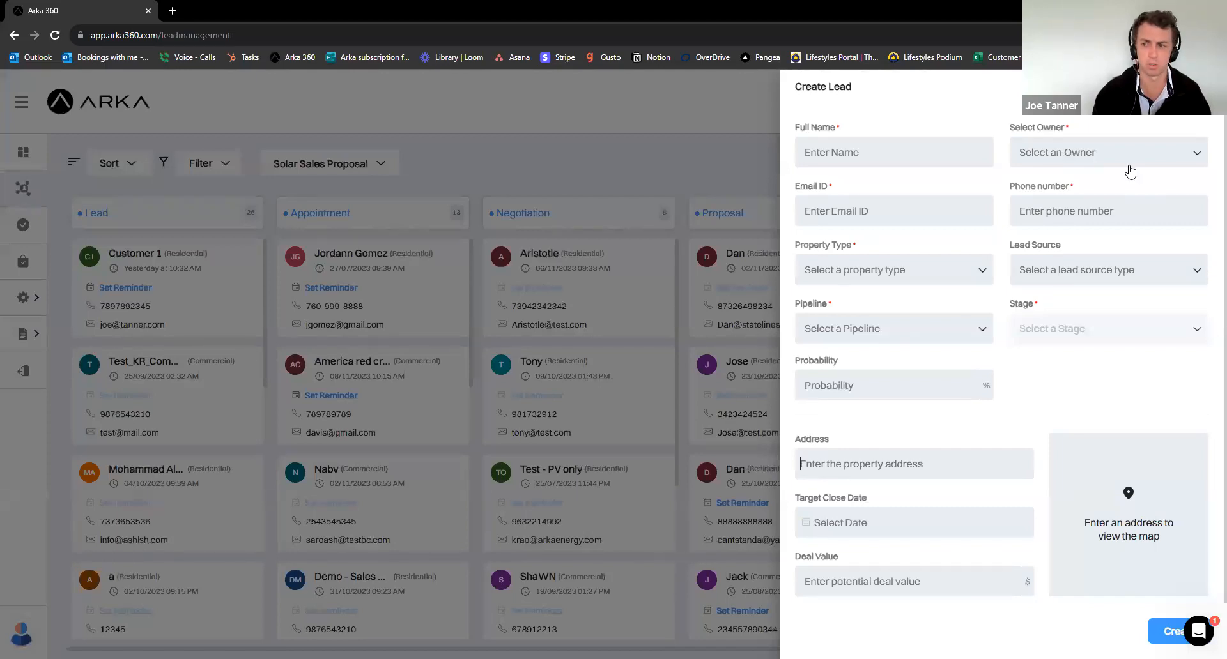
Leave the new lead form and open the full record of the first Appointment-stage lead on its time-of-use consumption rates
click(438, 274)
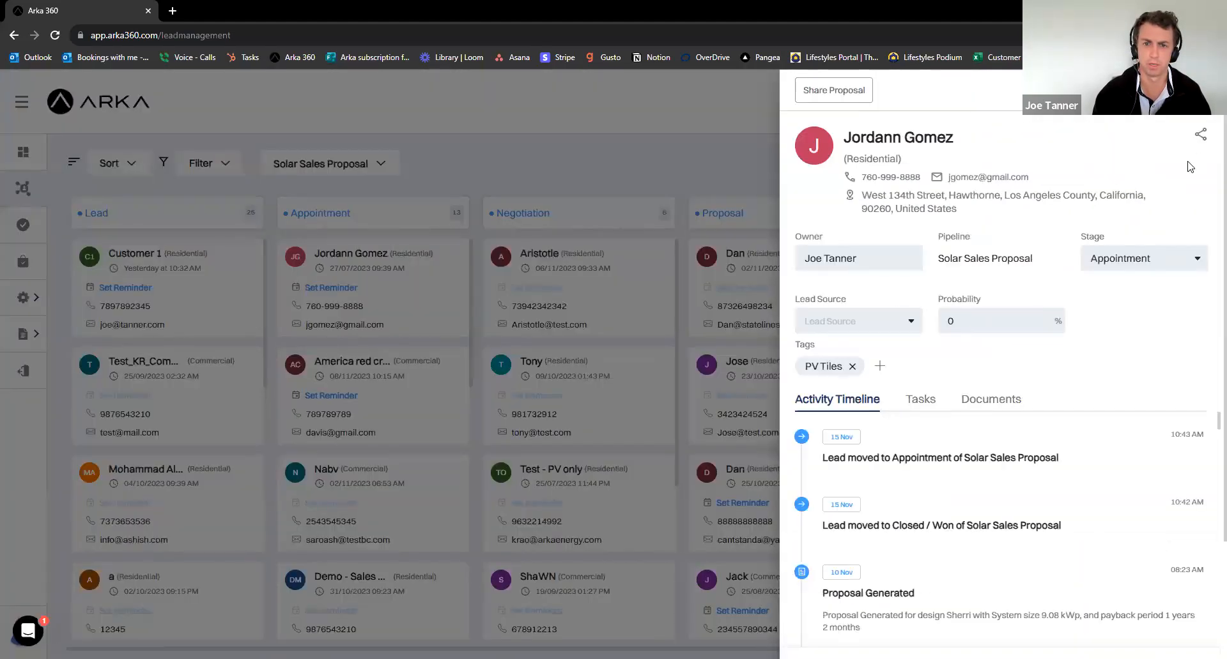
click(1036, 174)
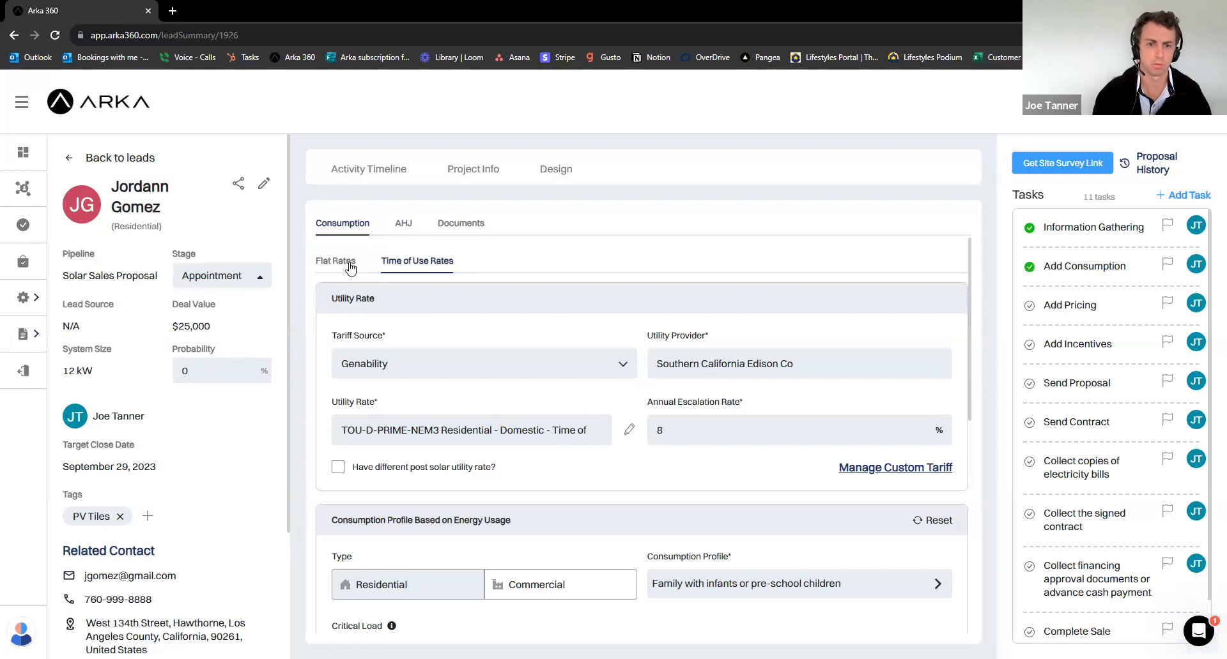
click(348, 264)
click(431, 262)
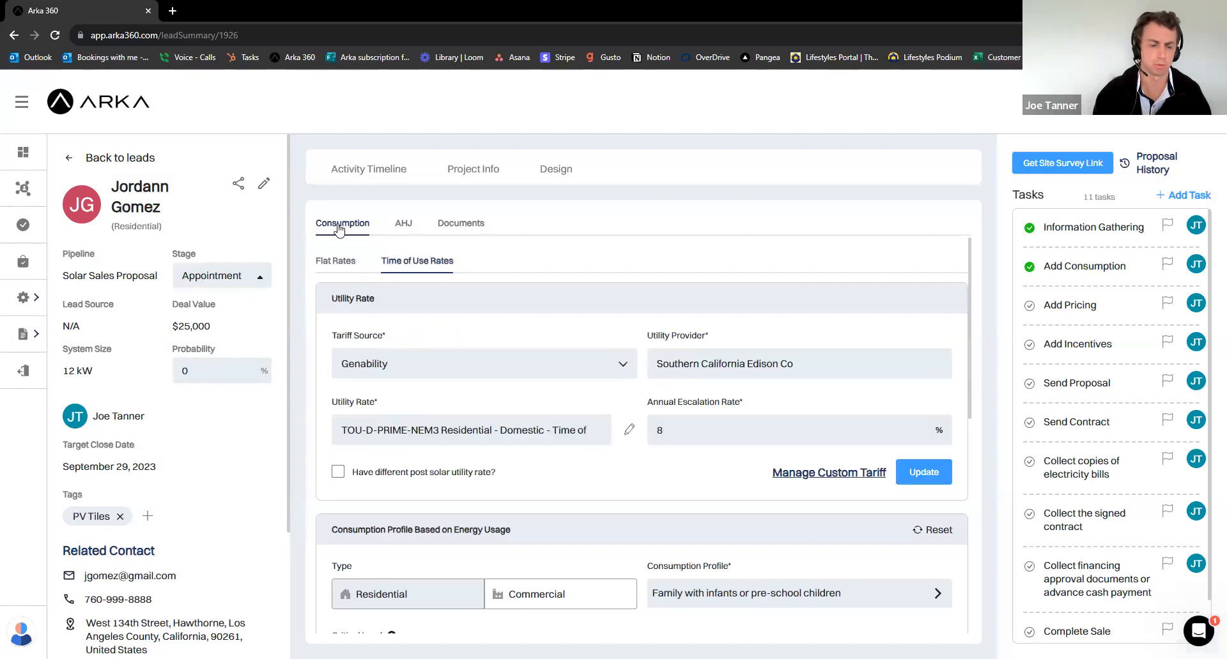
Review the lead's time-of-use utility settings: the available utility providers, the utility rate choices and the annual escalation rate
scroll(562, 294, down, 1)
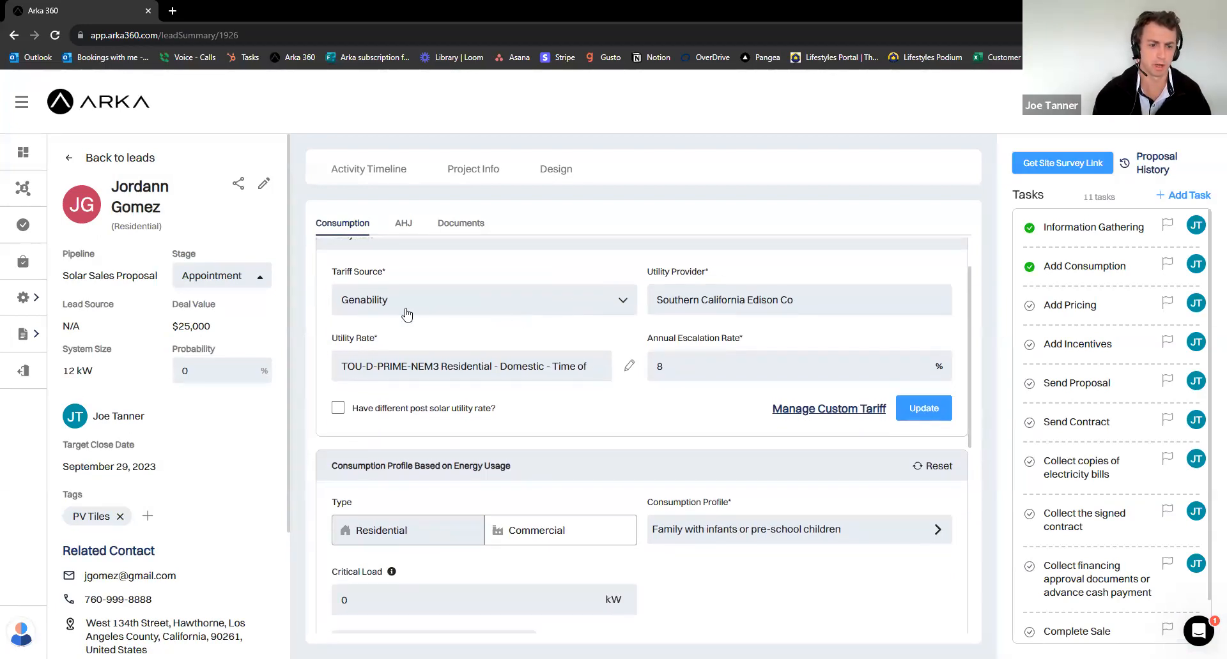
click(704, 303)
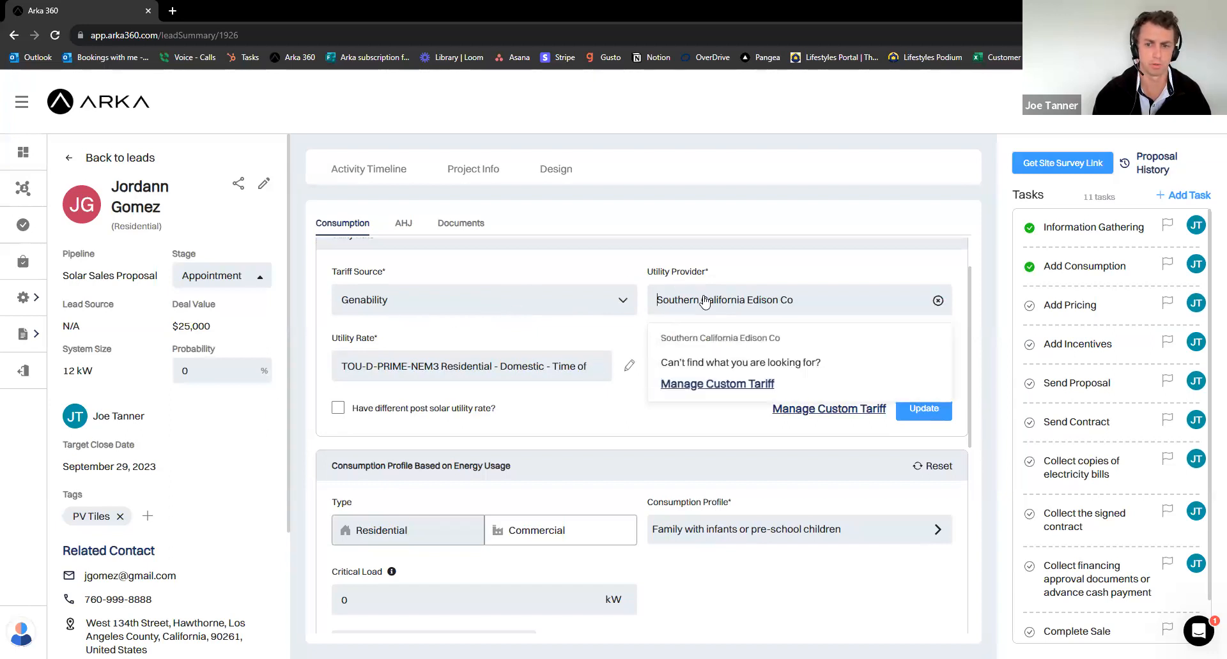
click(721, 340)
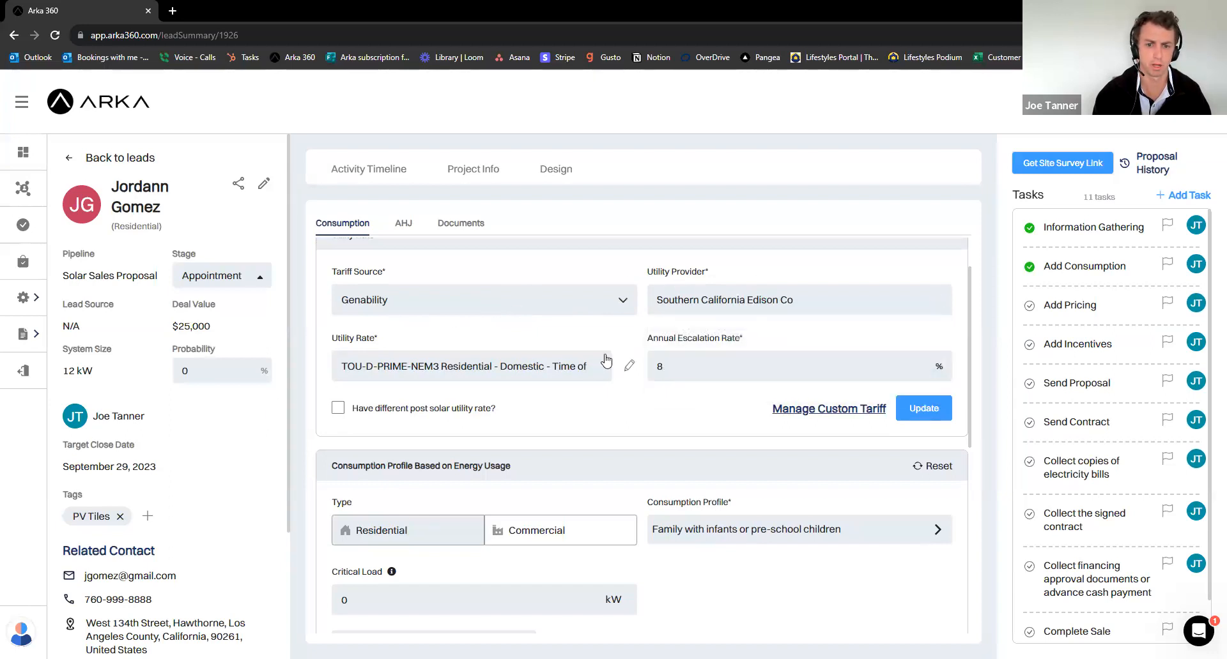
click(504, 377)
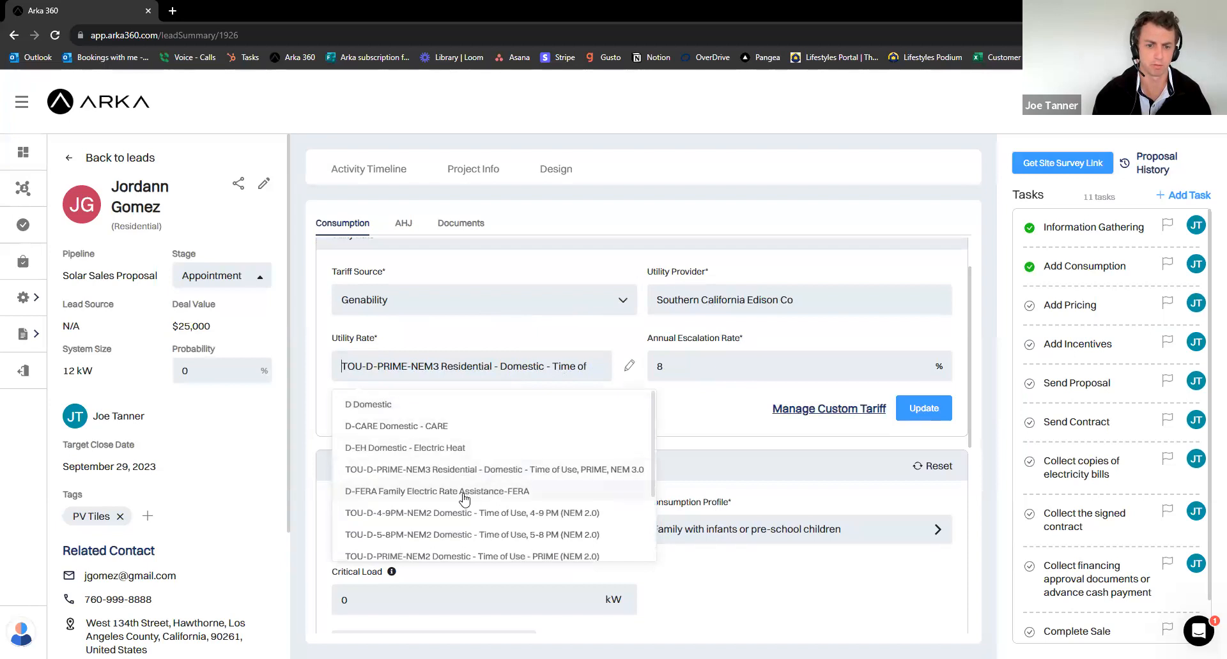
click(509, 331)
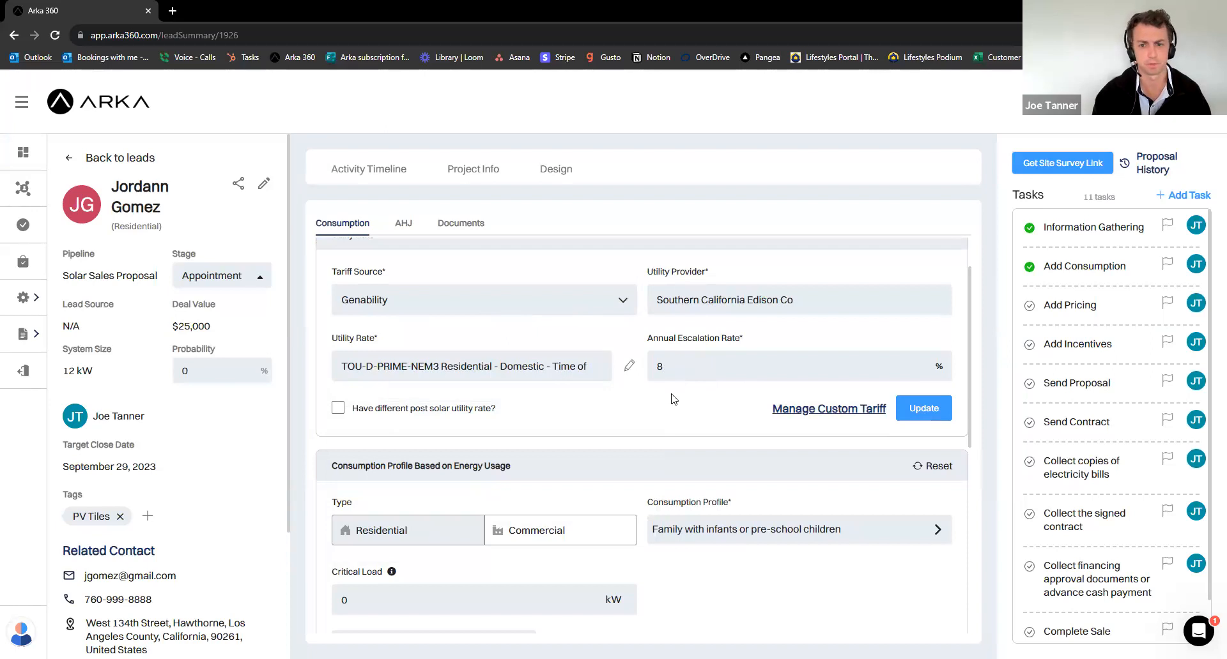
click(685, 367)
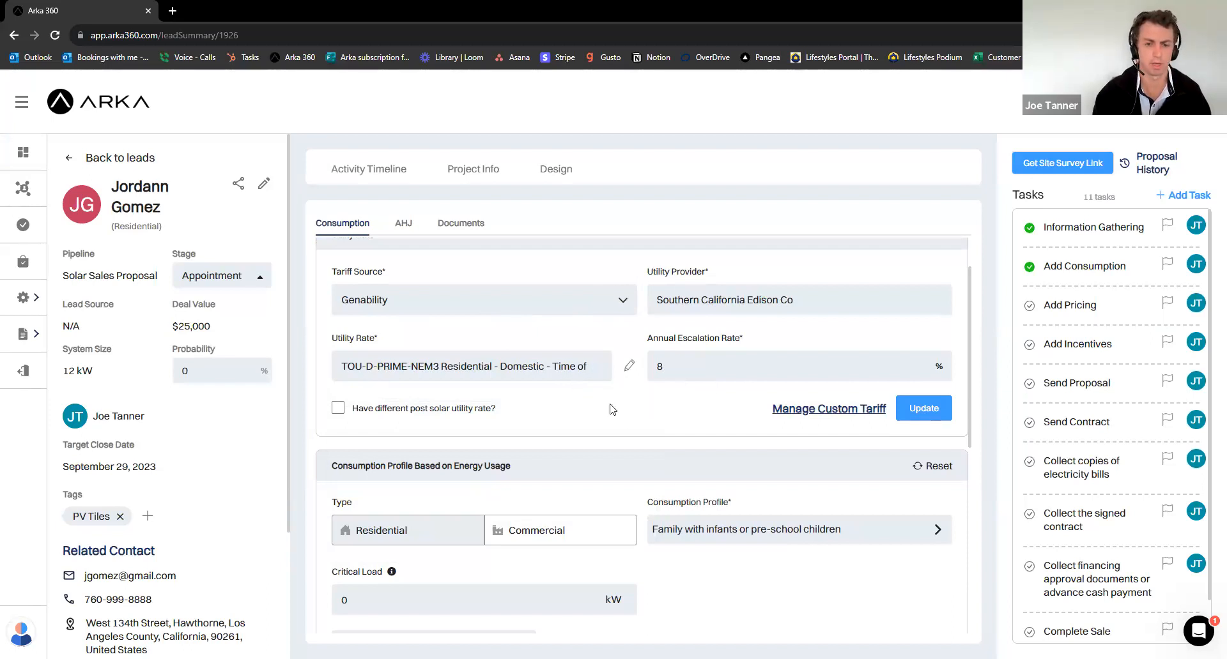
scroll(611, 409, down, 1)
scroll(611, 409, up, 2)
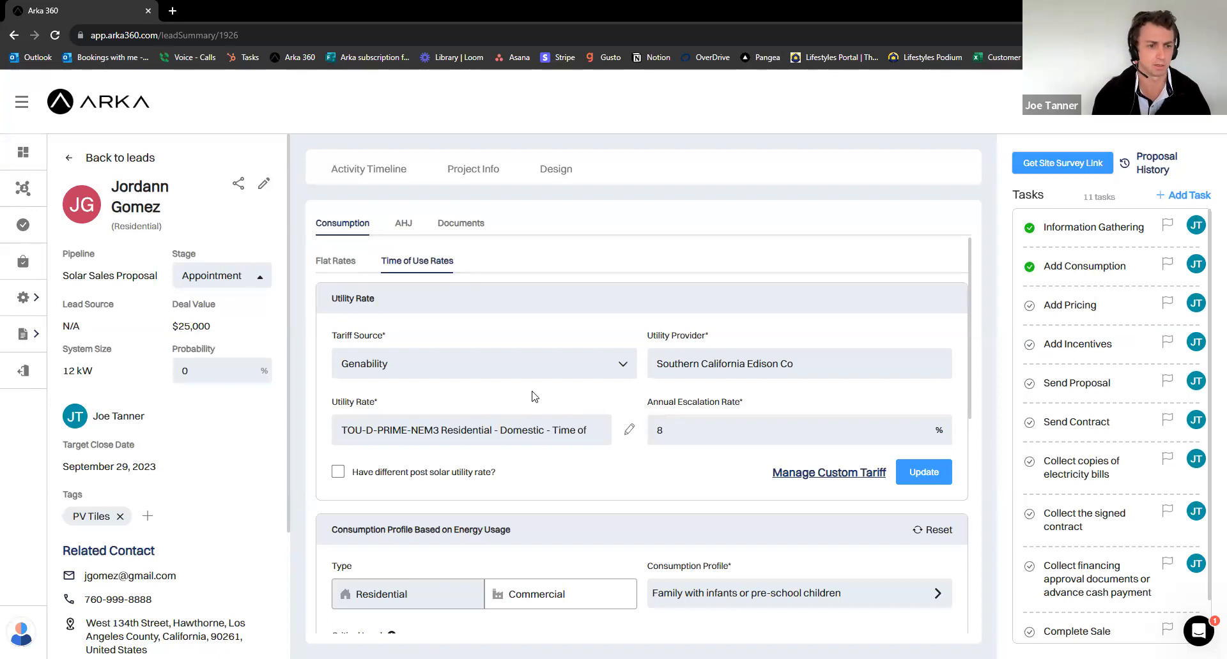
Compare the lead's flat rate settings with its time-of-use rate settings
click(339, 264)
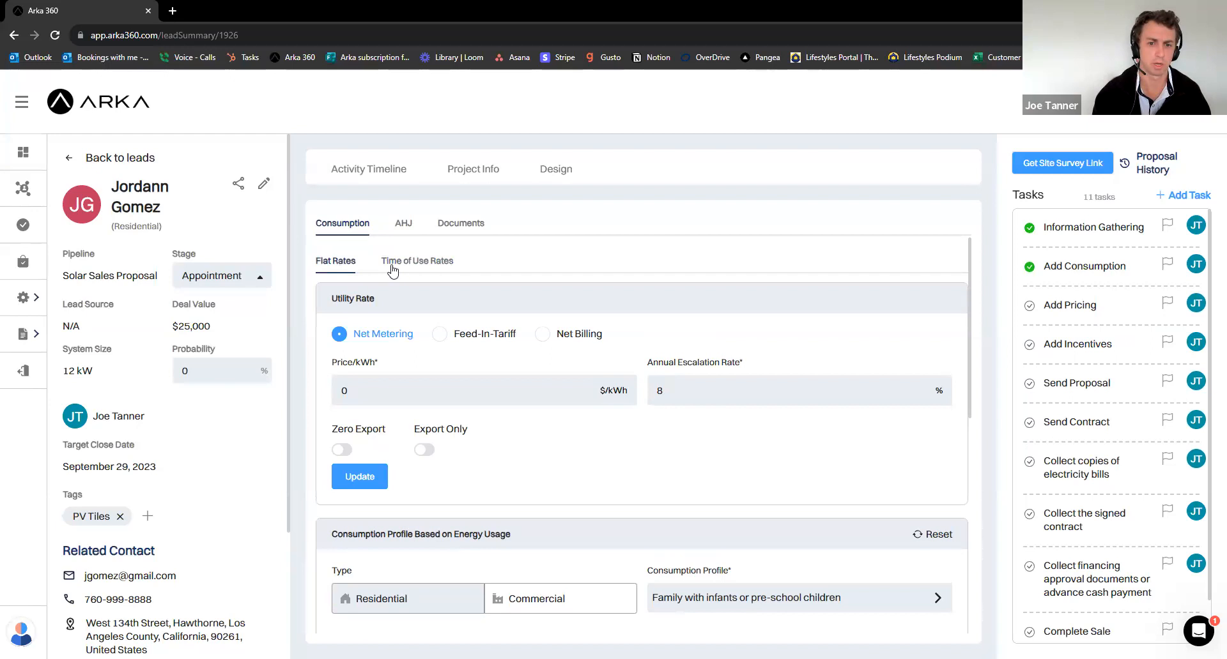
click(391, 263)
click(317, 264)
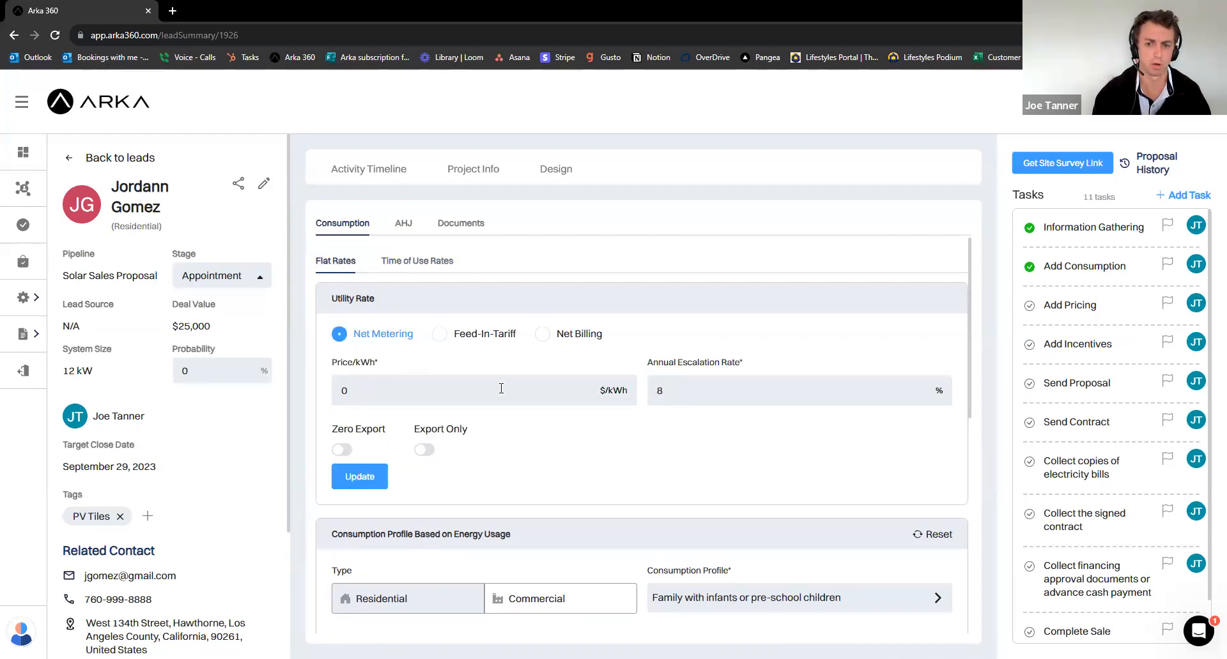
click(399, 260)
Set the time-of-use tariff source to Tariff List and browse the utility providers it offers
click(466, 361)
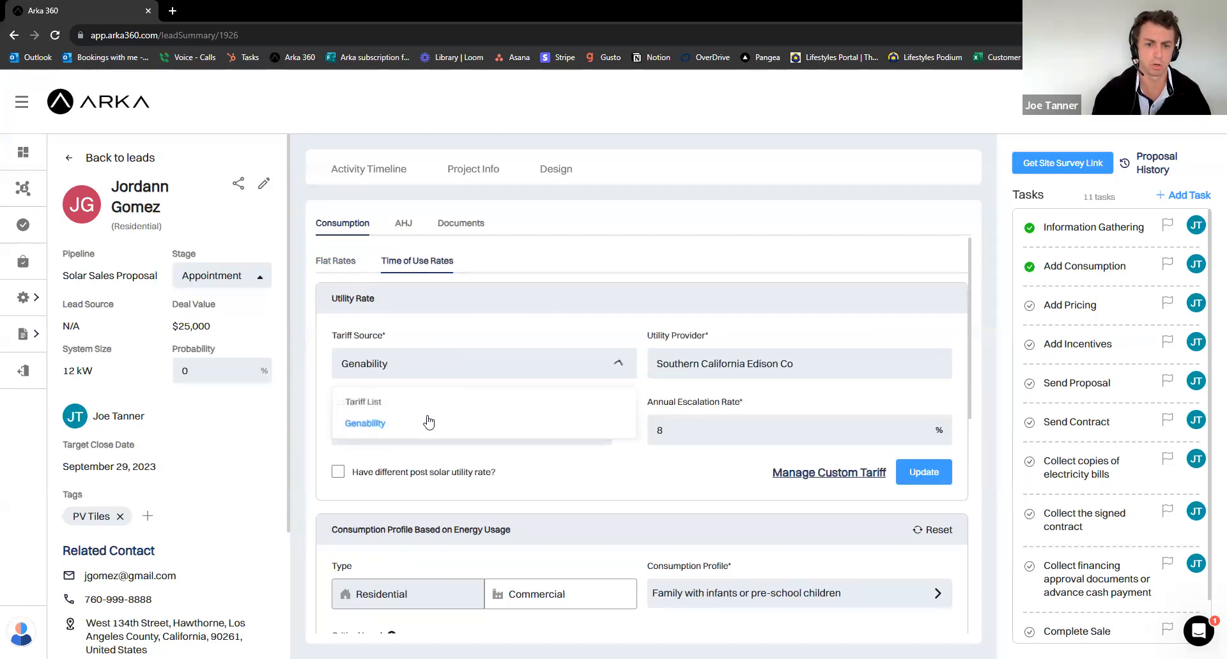
click(406, 399)
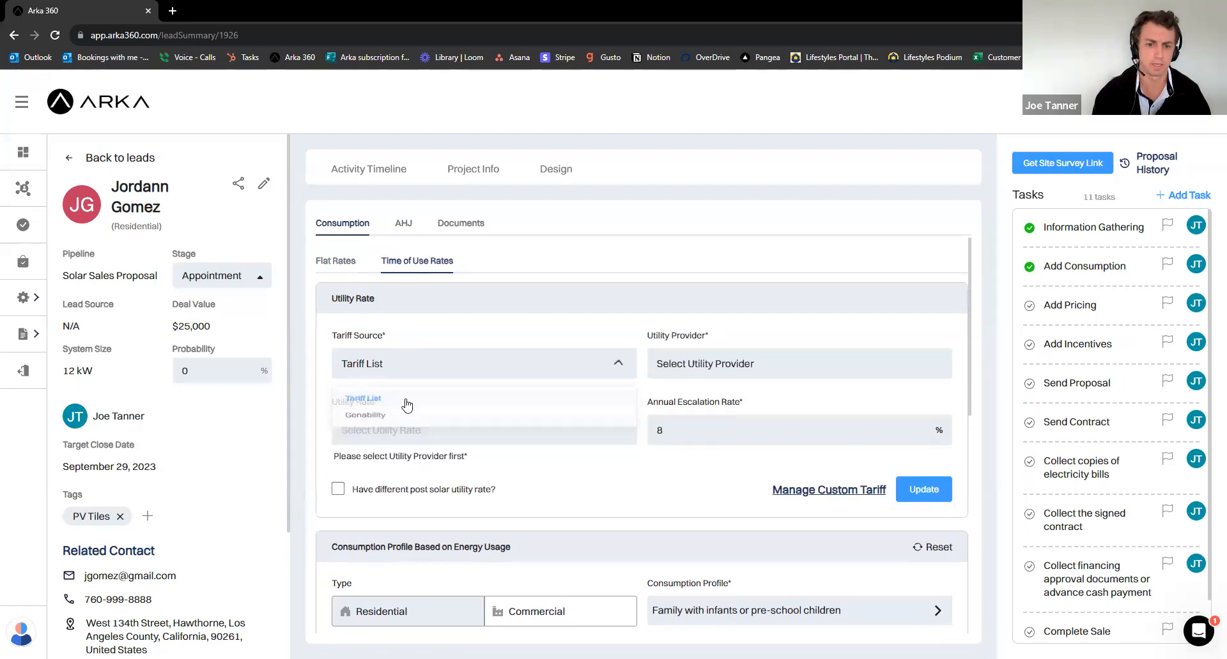
click(713, 371)
scroll(737, 486, down, 3)
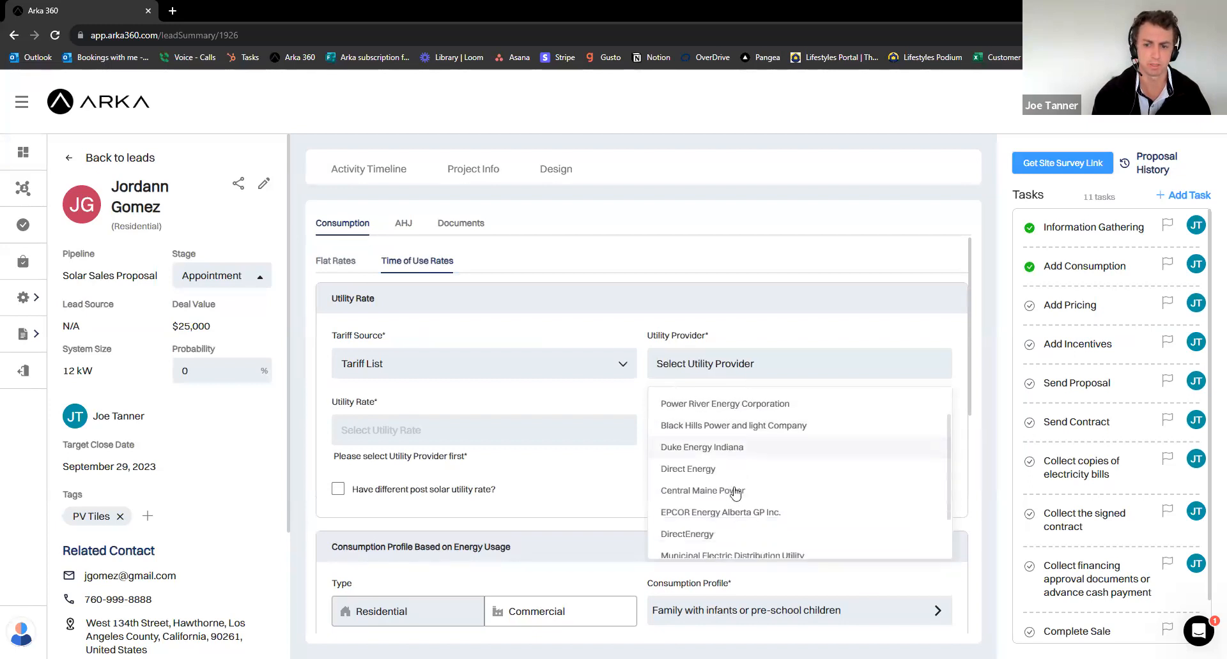
scroll(728, 511, up, 1)
scroll(735, 492, up, 3)
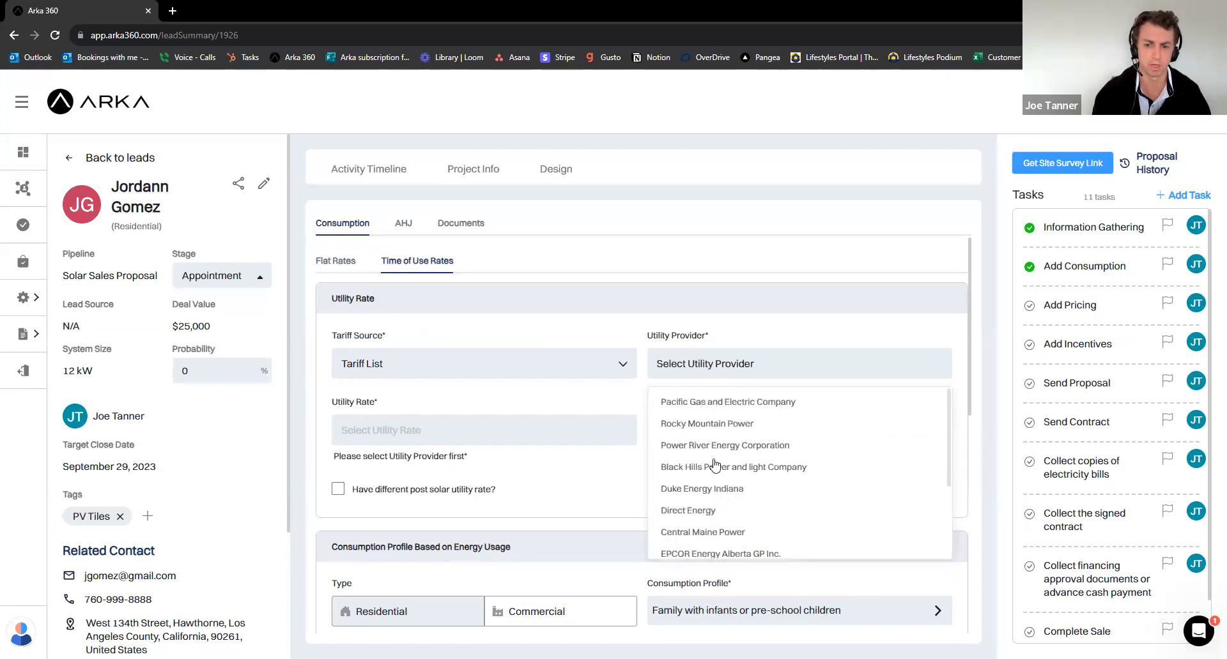
click(626, 336)
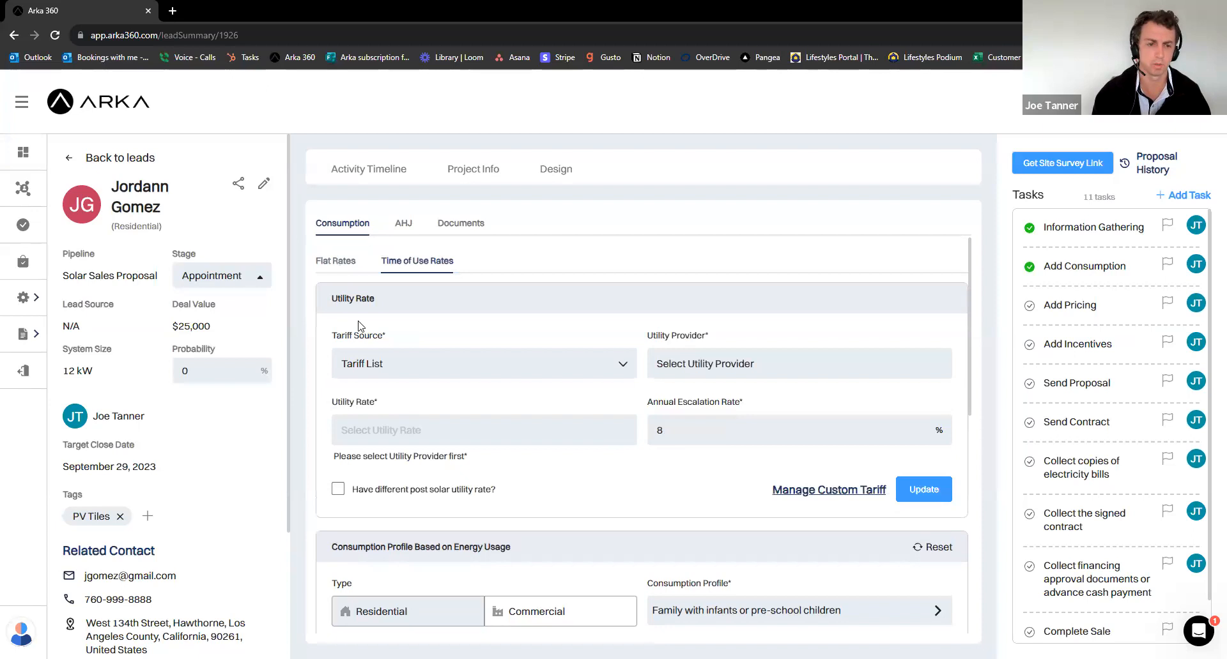
click(37, 304)
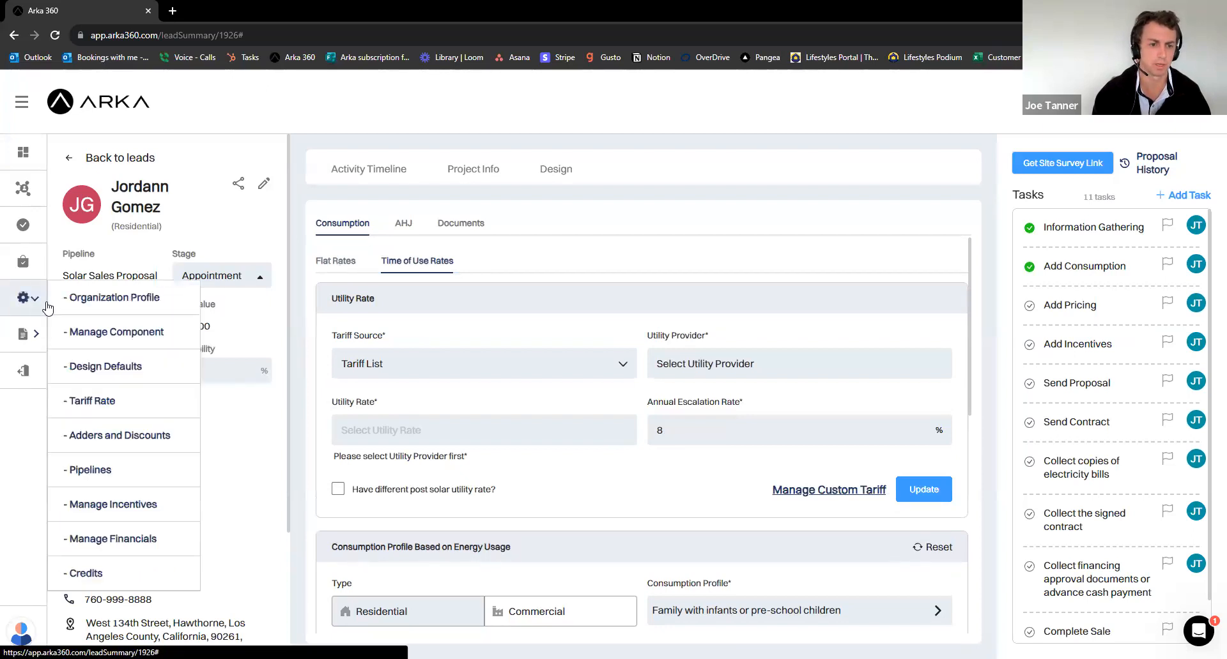
click(565, 328)
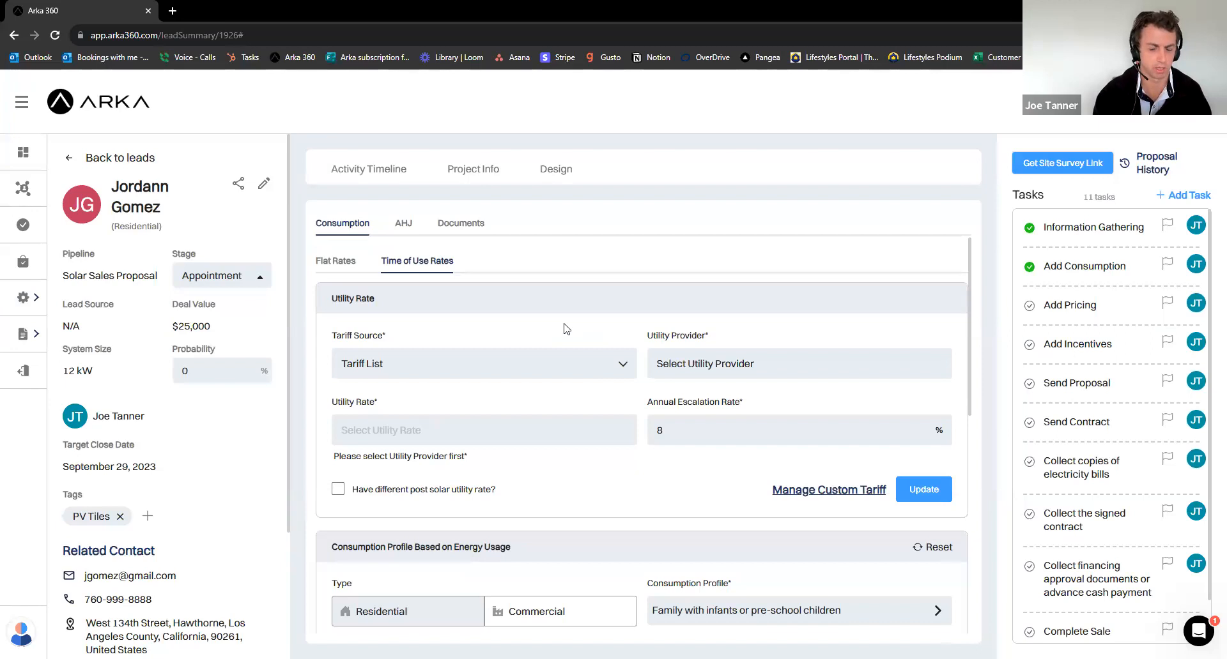
Set the lead's residential consumption profile to Family with school-age children
scroll(565, 329, down, 4)
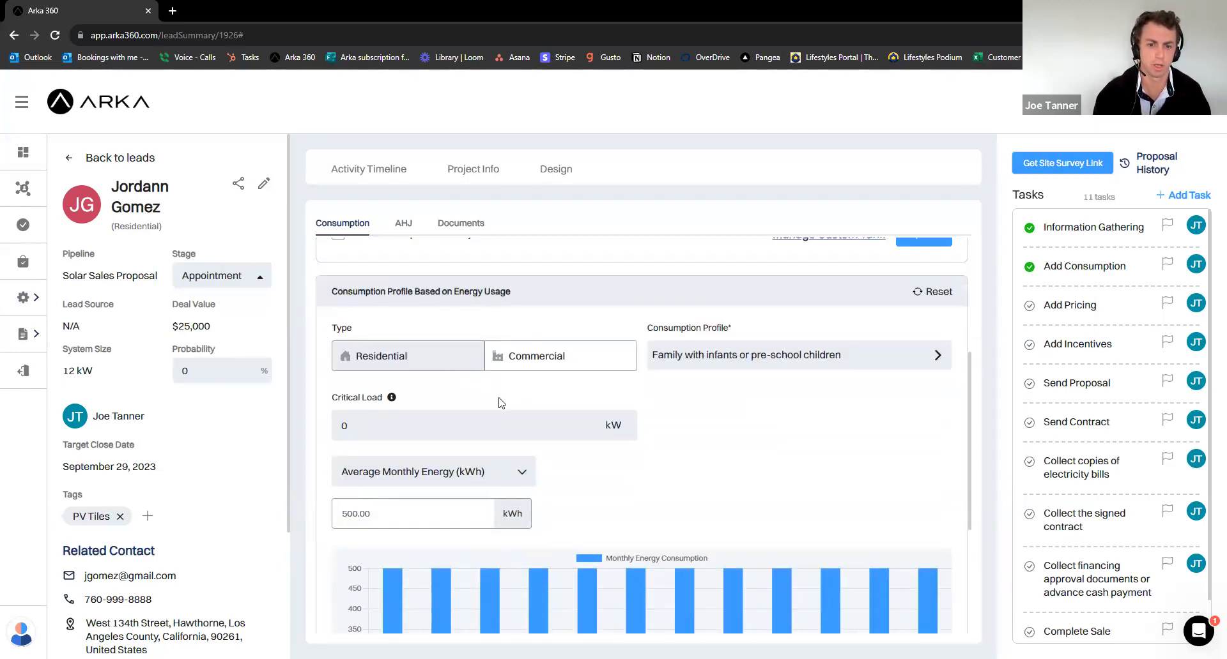
click(742, 366)
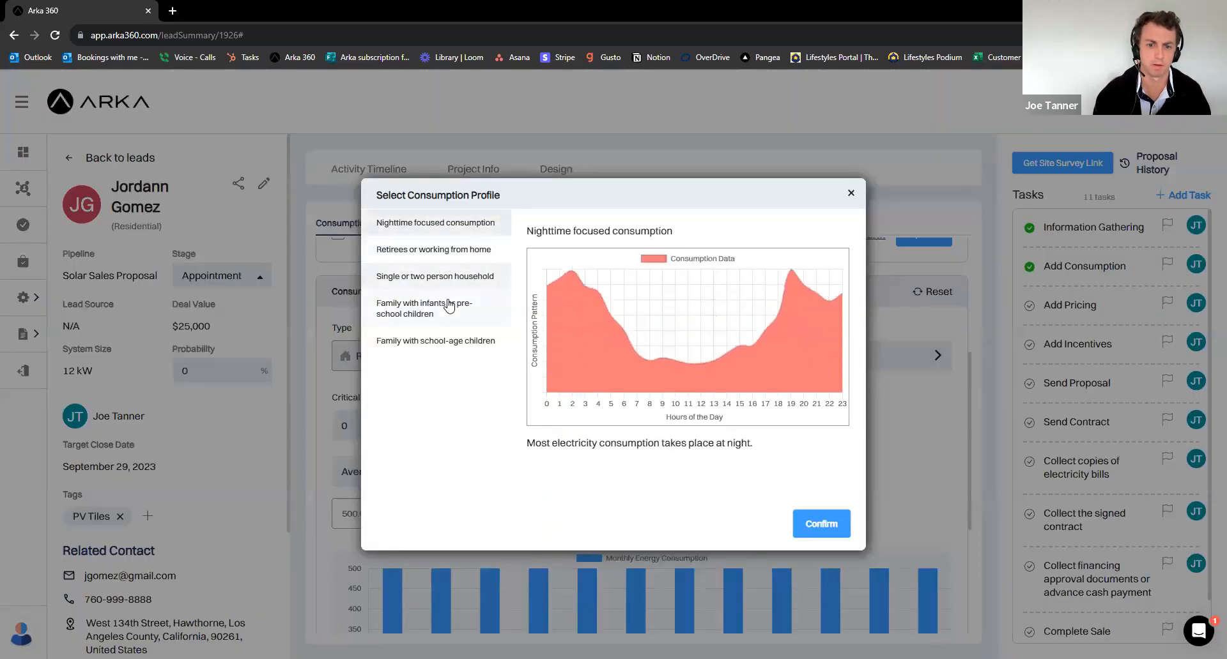
click(473, 345)
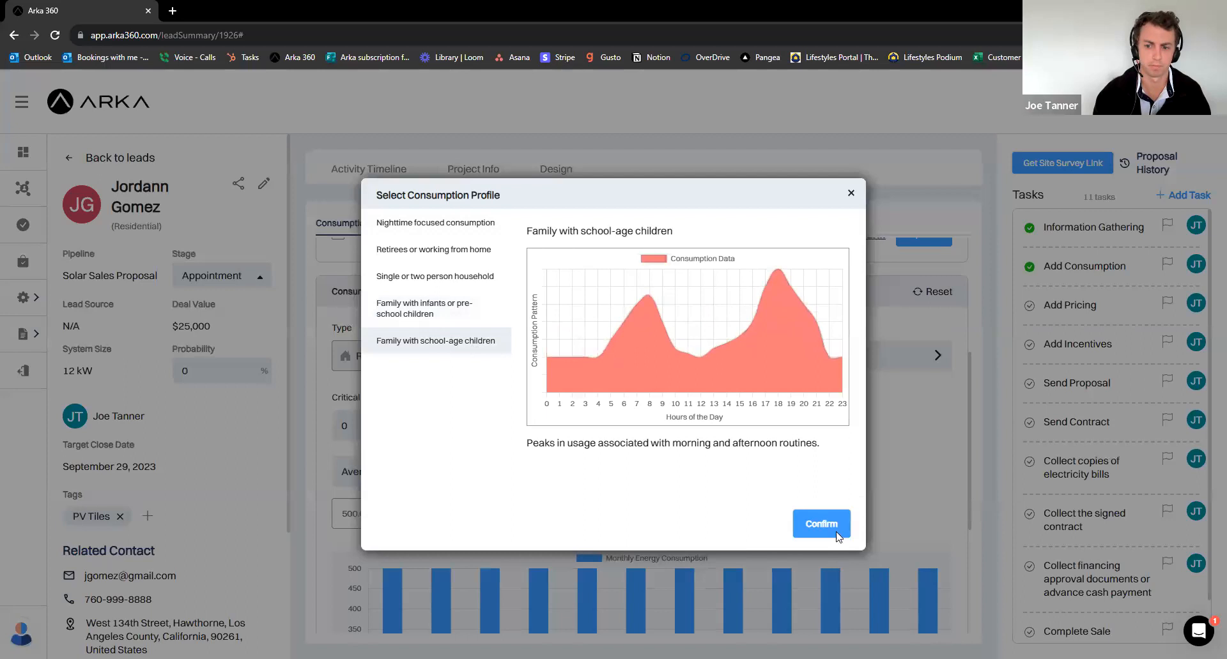
click(821, 524)
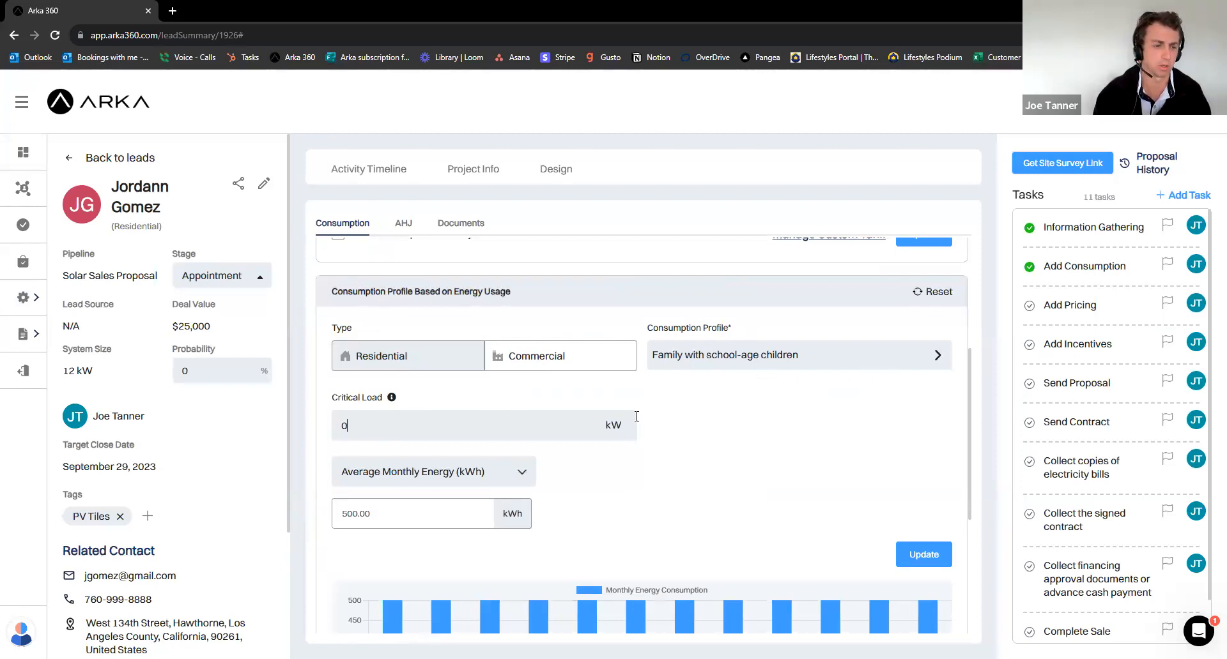
Clear the critical load value and look through the available methods for entering energy usage or bills
scroll(612, 419, down, 2)
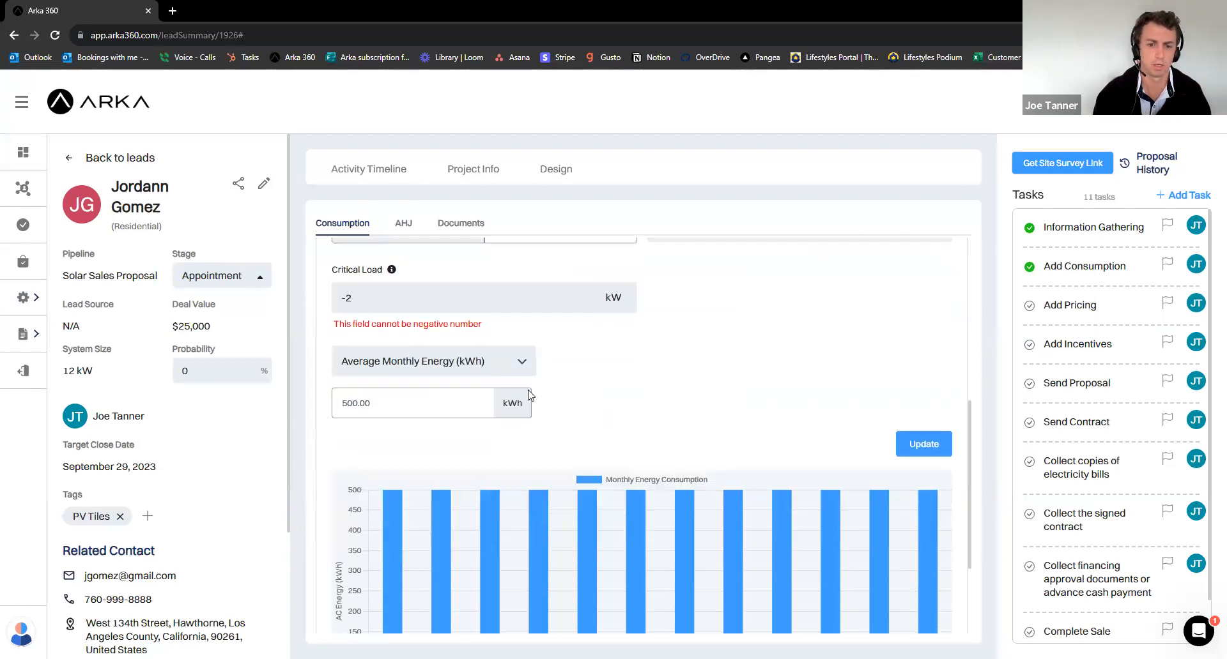
key(BackSpace)
key(BackSpace)
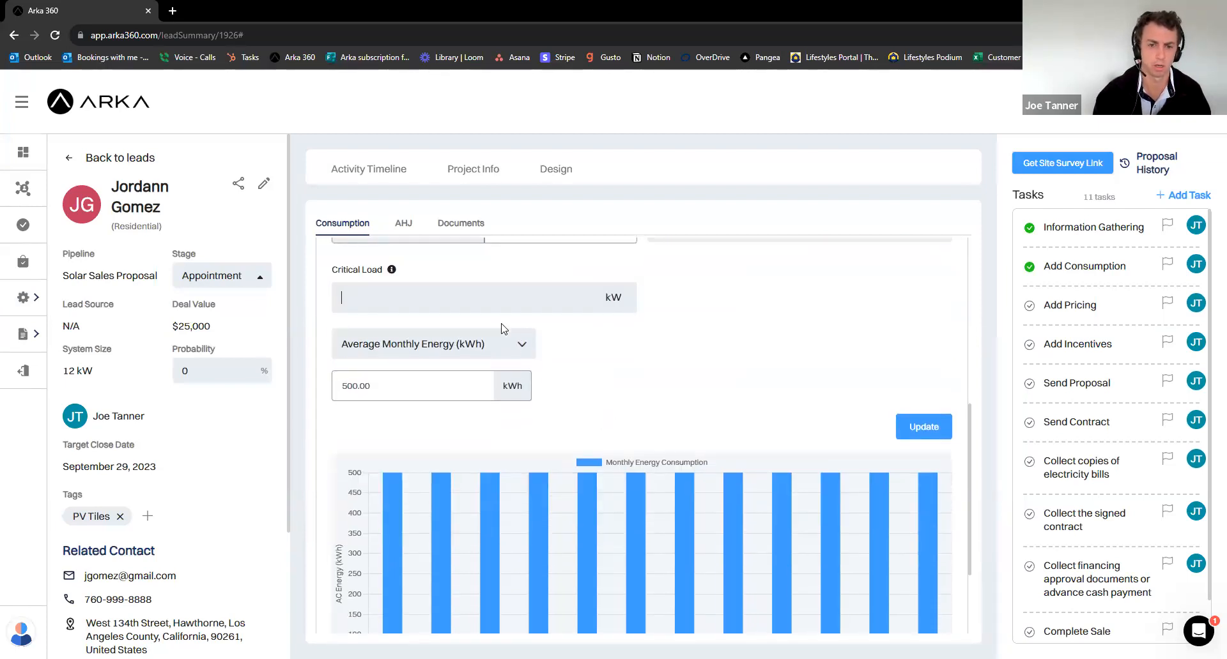
click(508, 347)
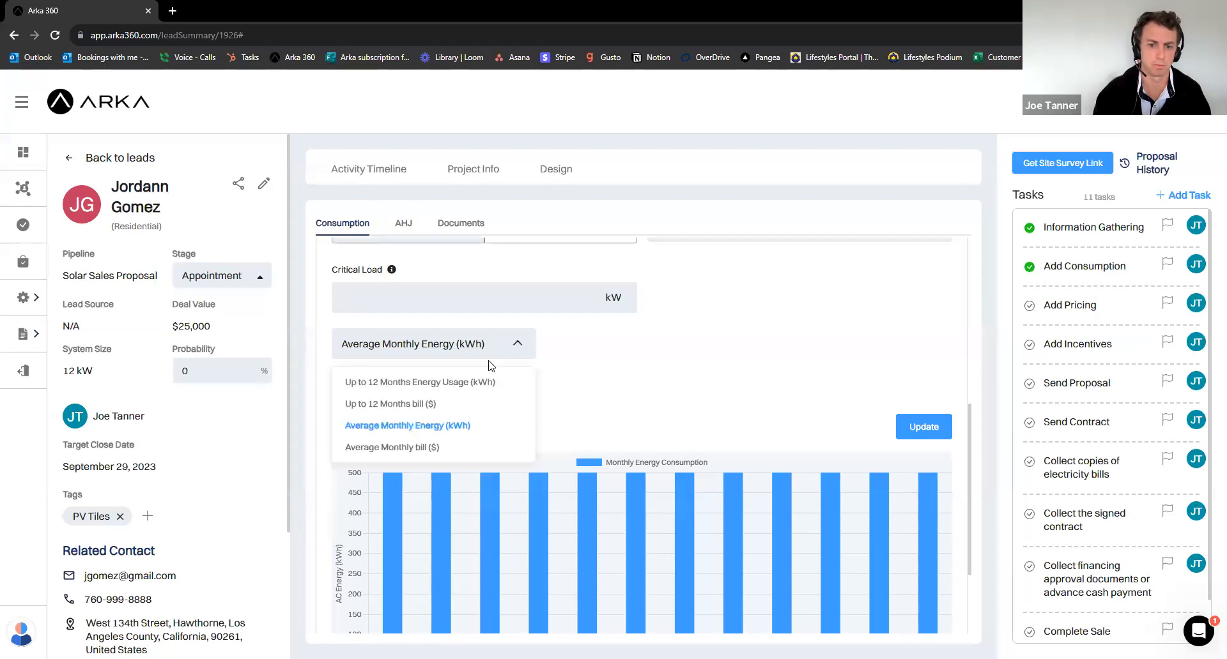
click(639, 406)
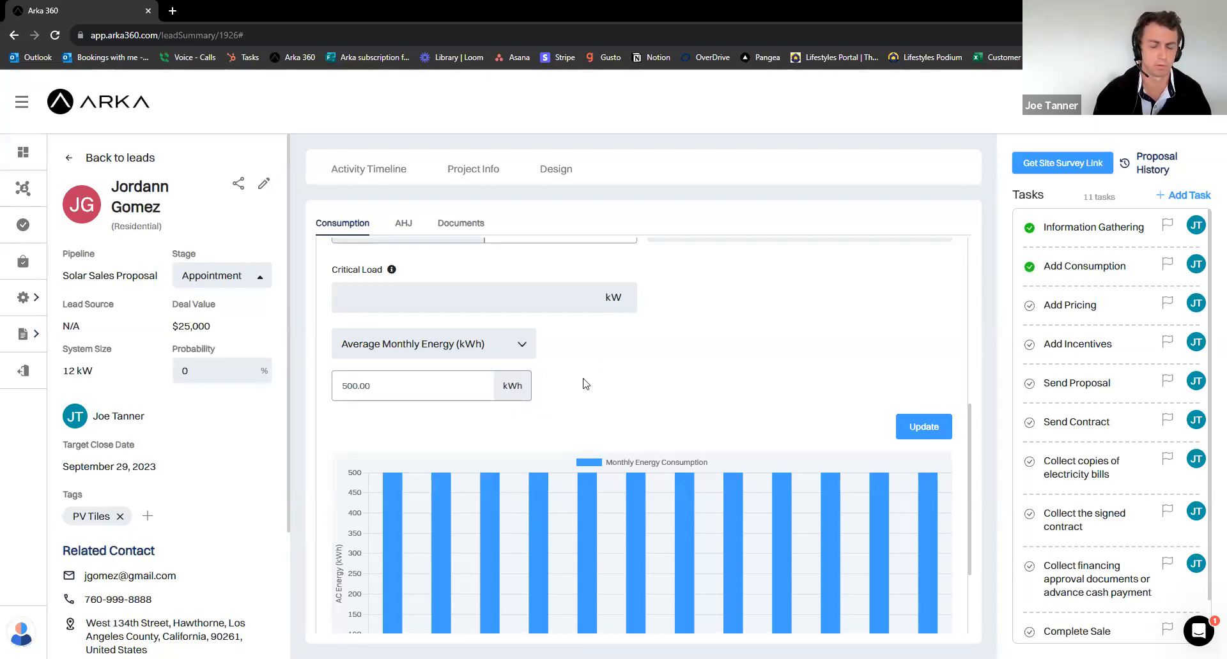
Review the lead's AHJ information and the document upload categories
click(401, 236)
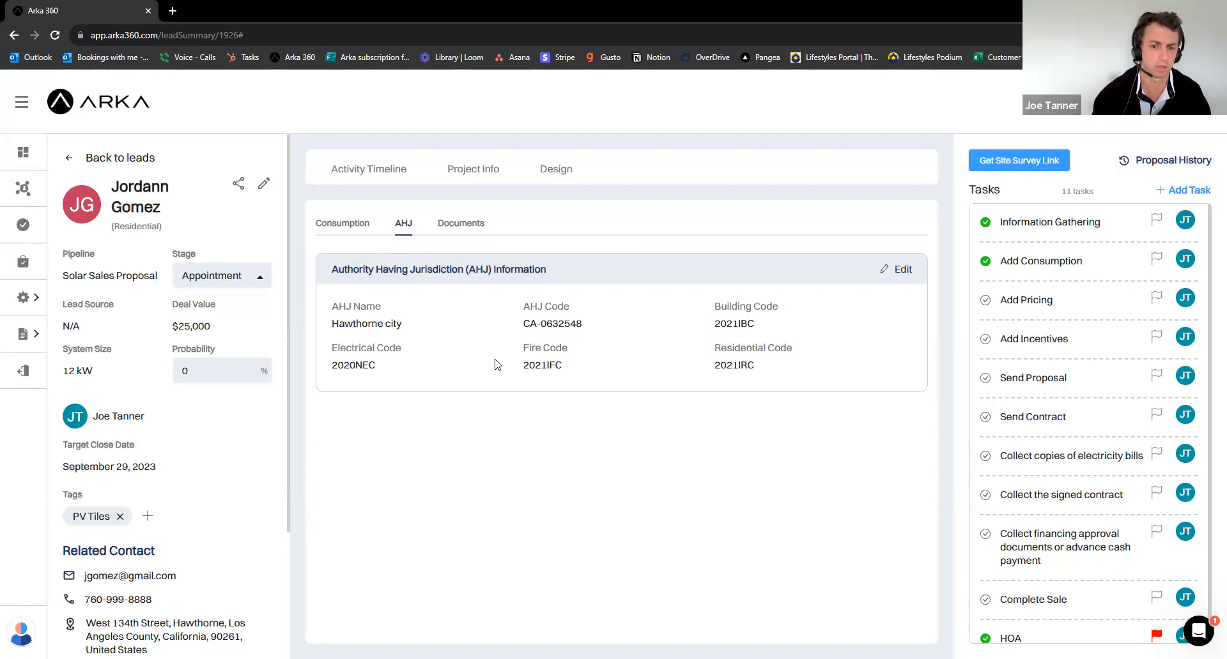
click(471, 229)
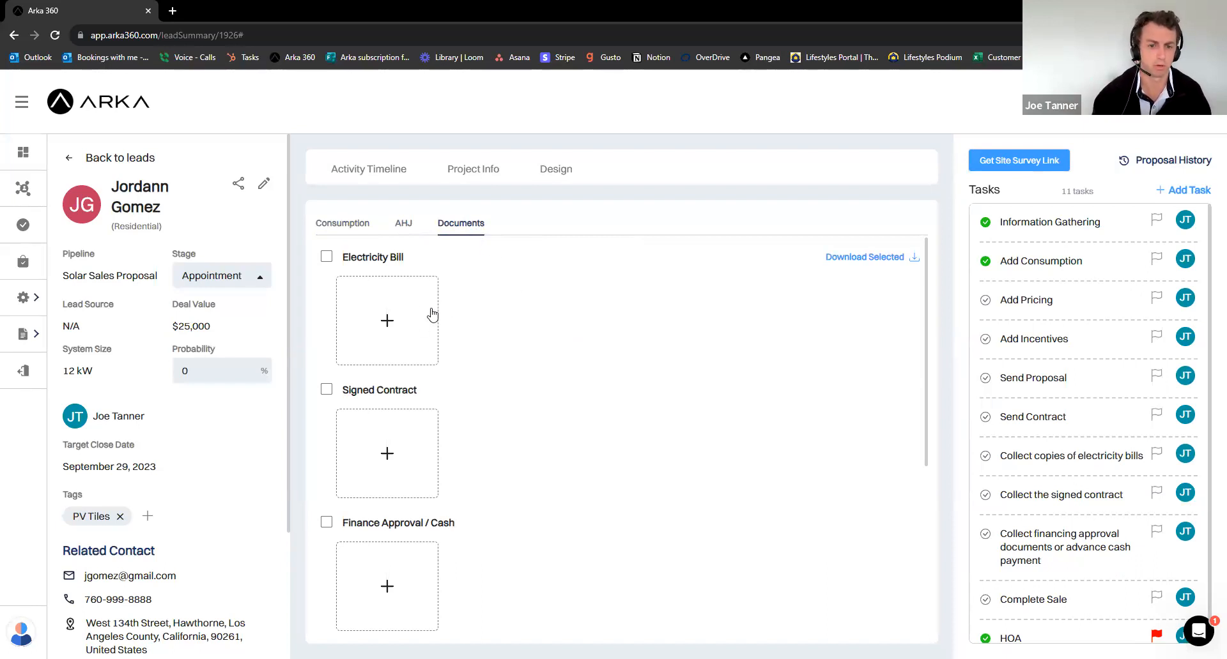
scroll(466, 351, down, 5)
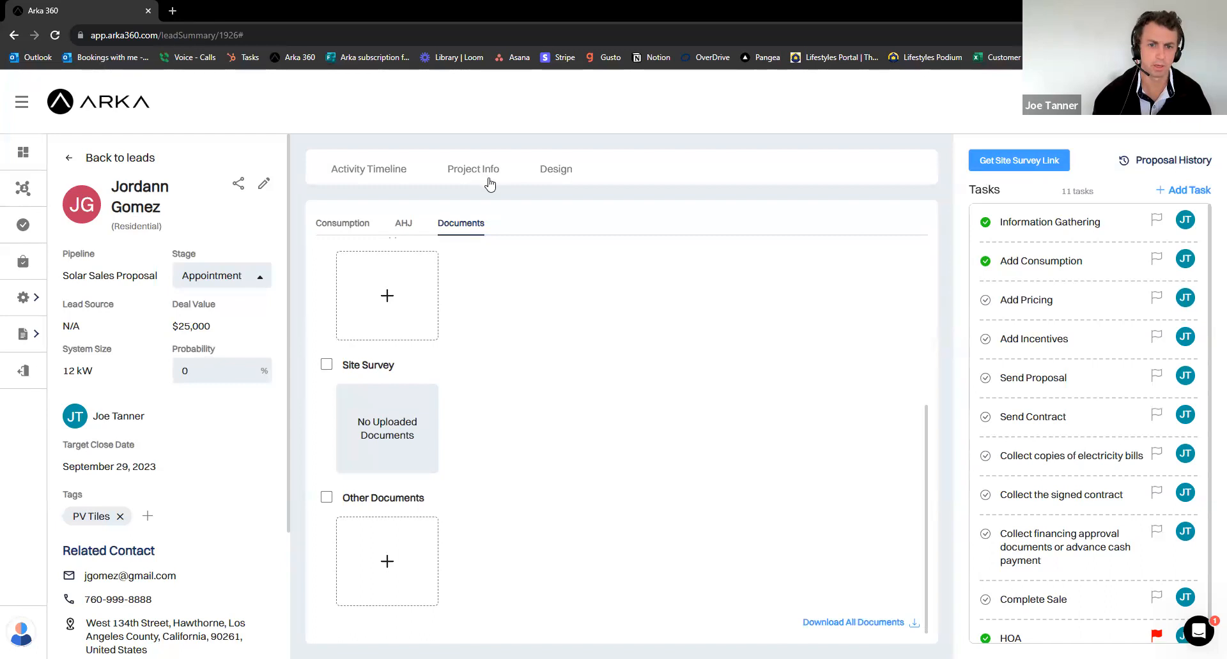
Start a Solar Sales Proposal order from the lead's design options with 1 Business Day delivery
click(566, 176)
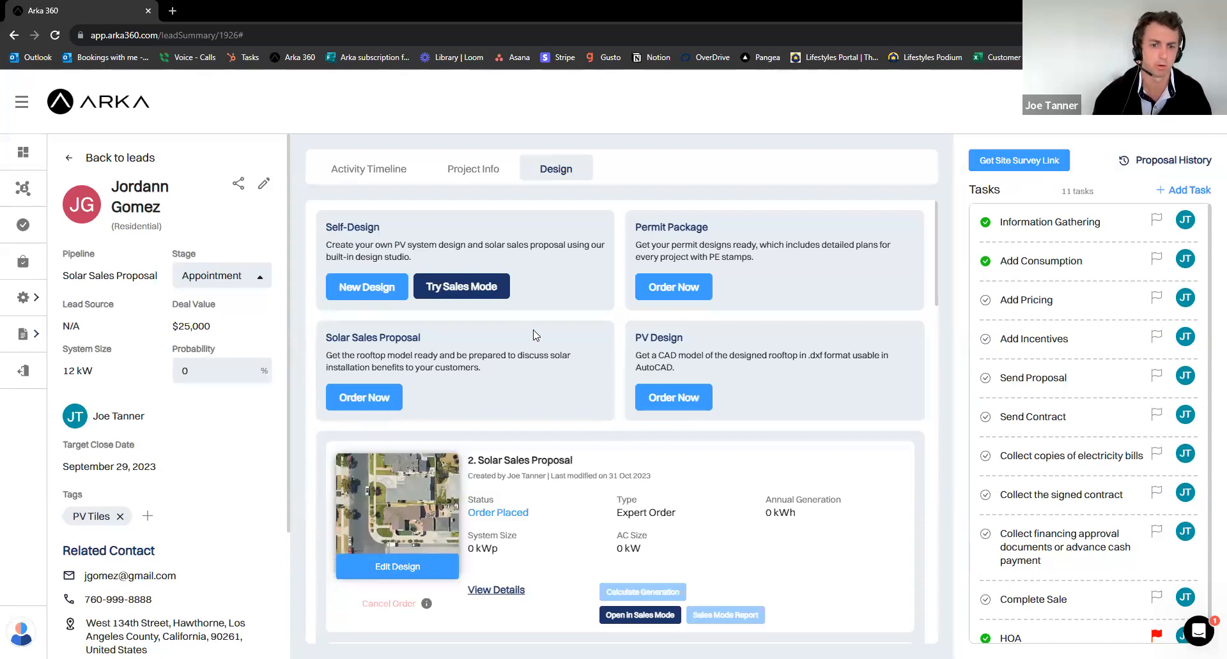
click(384, 402)
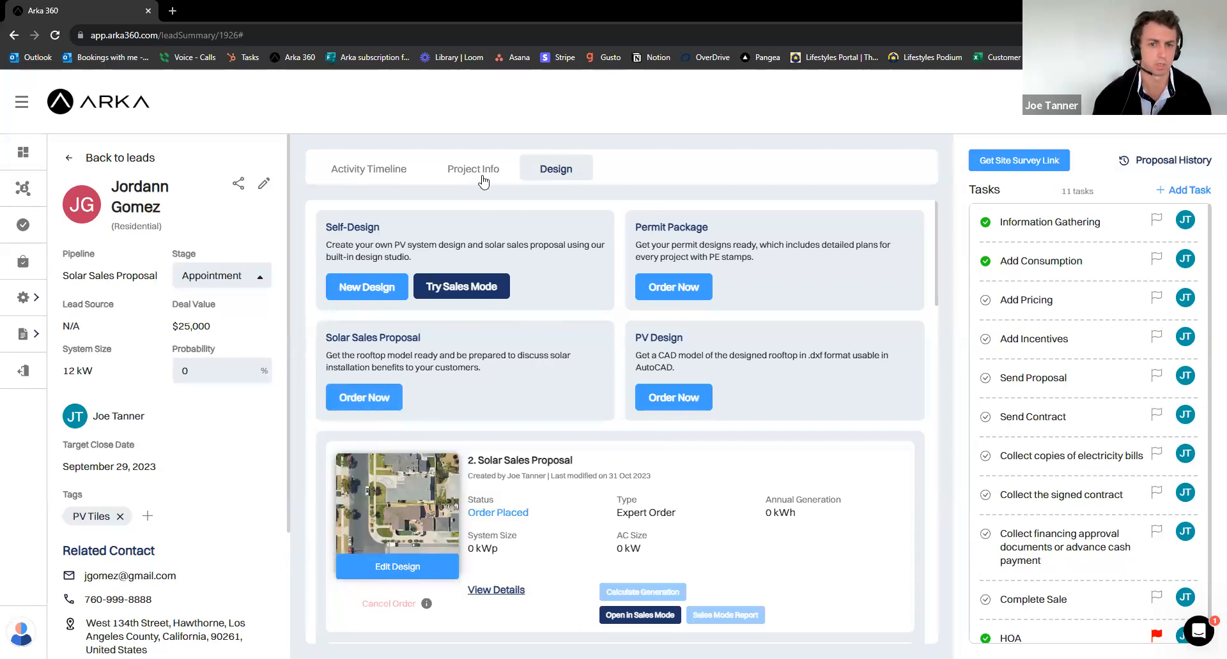
click(361, 399)
click(478, 244)
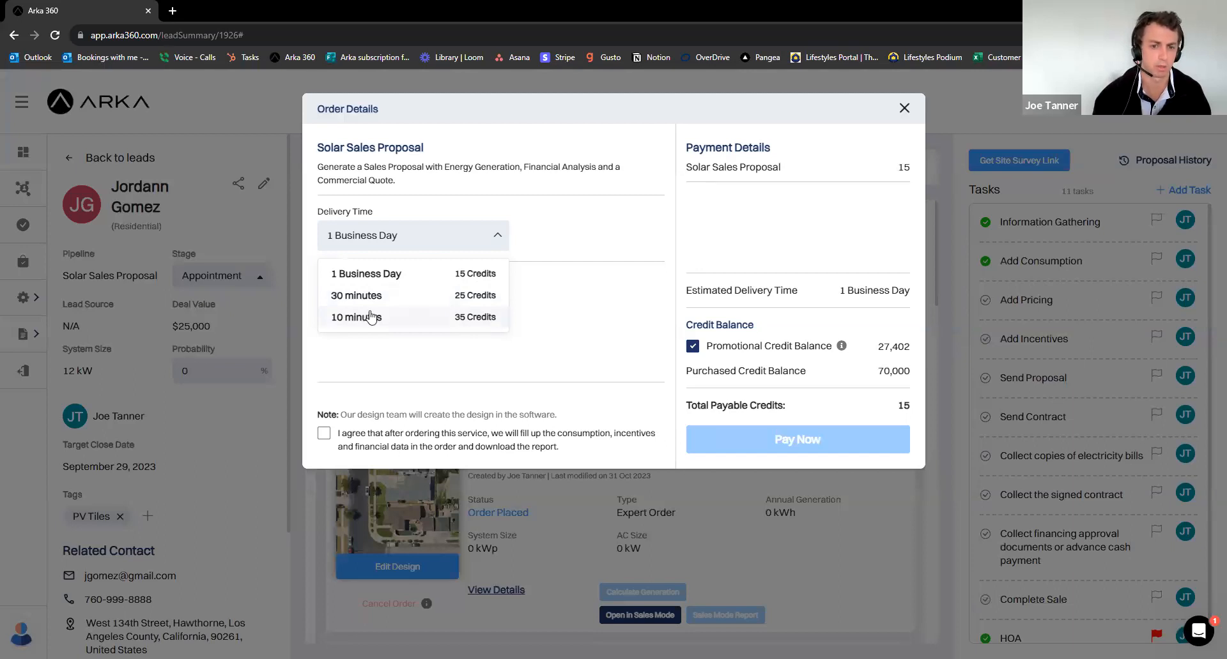
click(429, 288)
Agree to the order terms, pay for the proposal with credits and continue to its project details
click(324, 433)
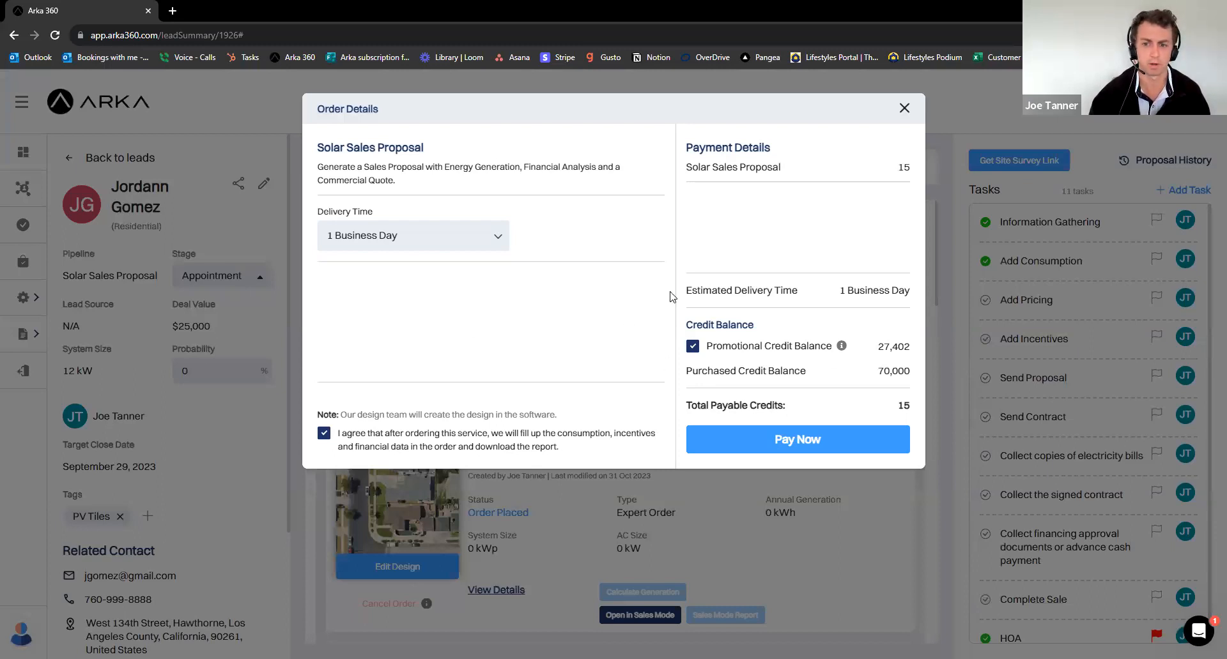
click(798, 437)
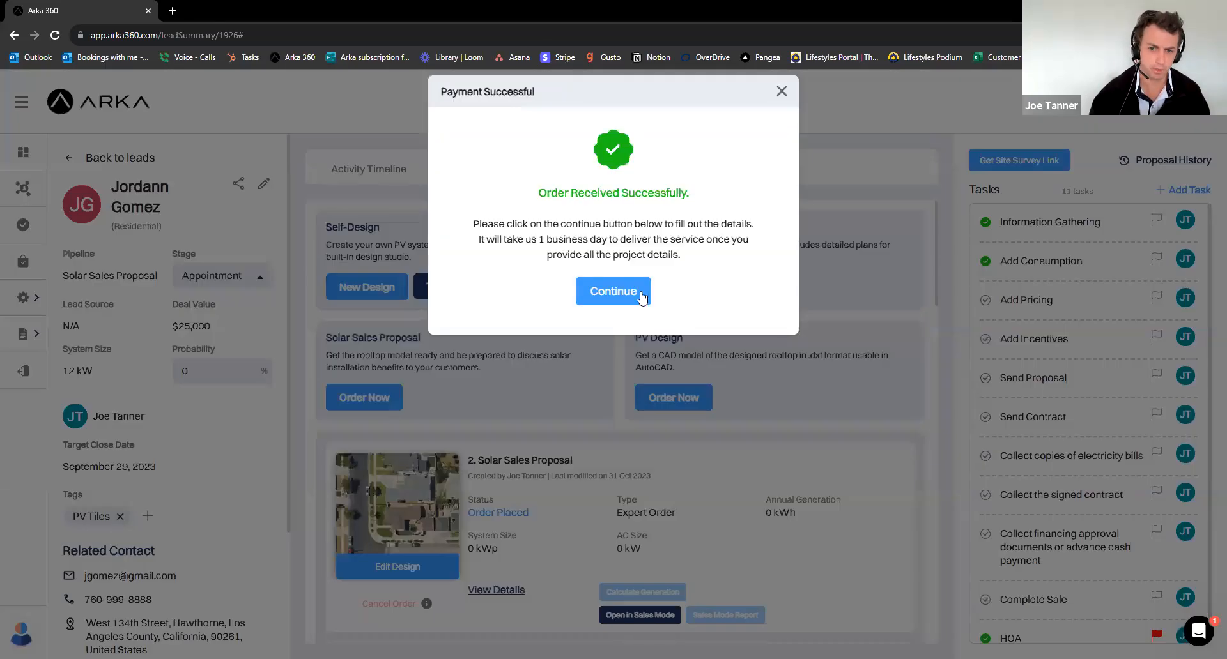
click(642, 297)
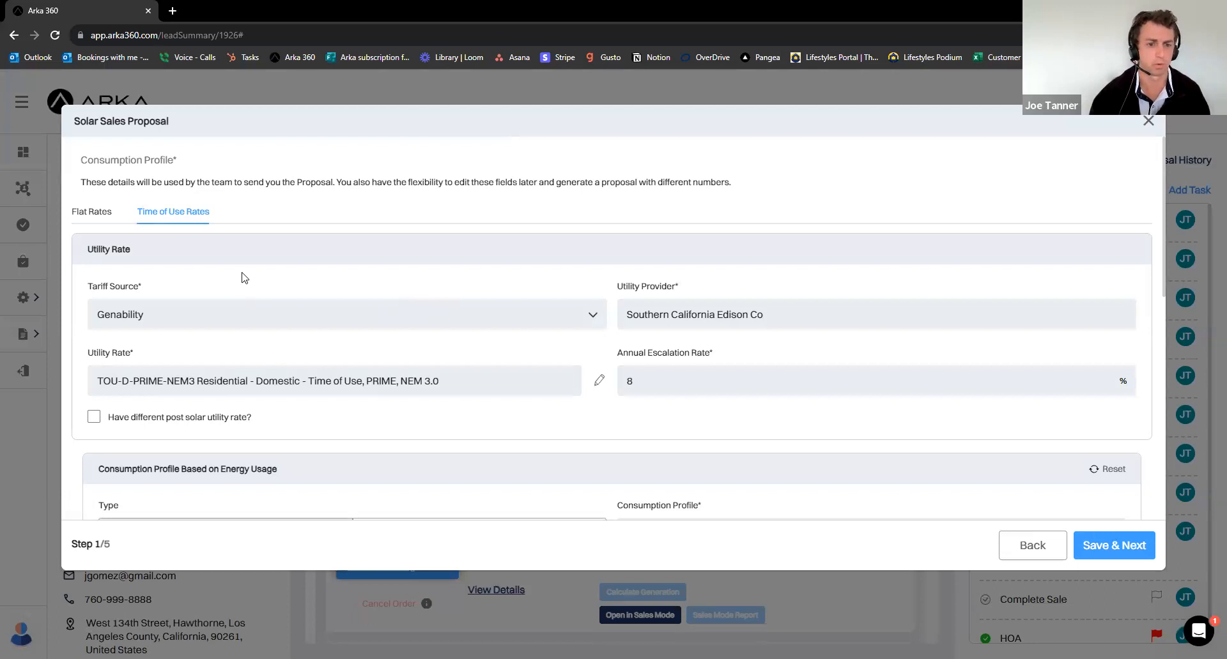
Check the proposal's utility rate and consumption profile details, and save them to proceed to pricing
scroll(241, 277, down, 1)
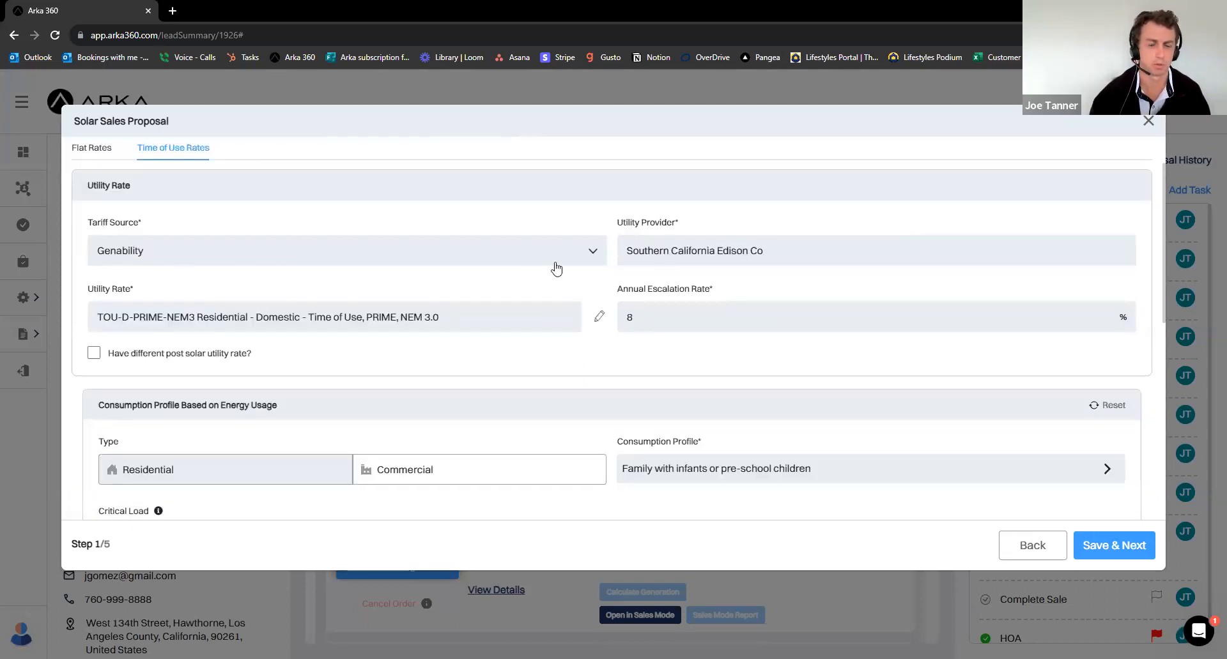
scroll(684, 270, down, 3)
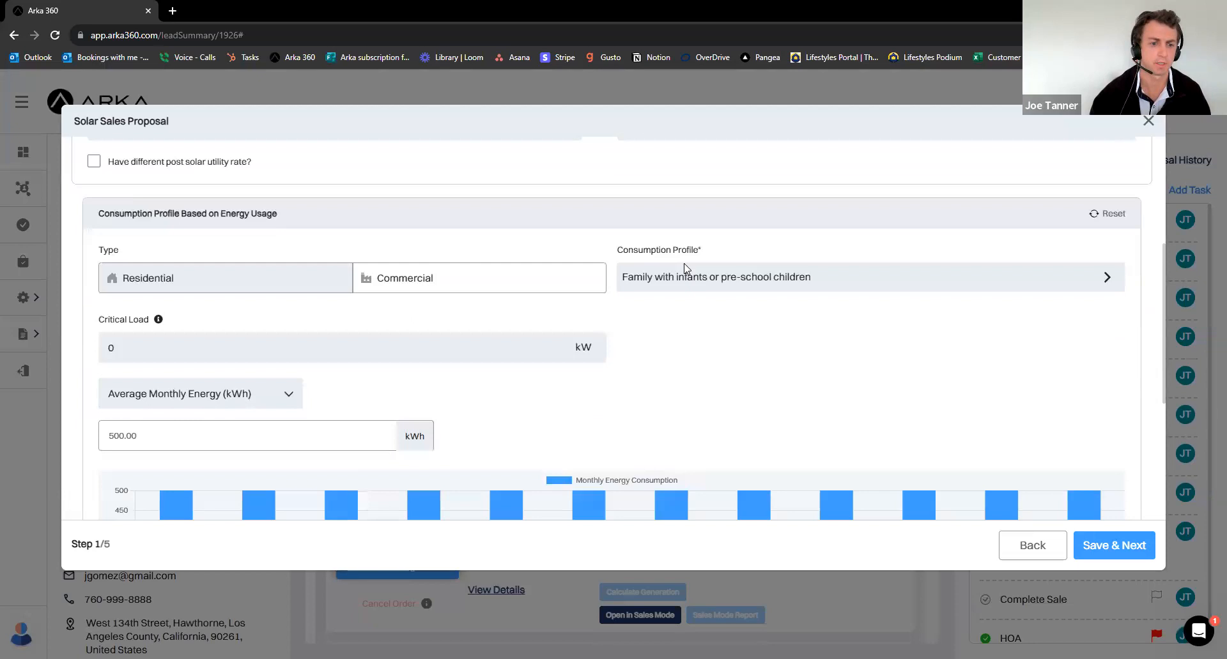
scroll(685, 270, up, 2)
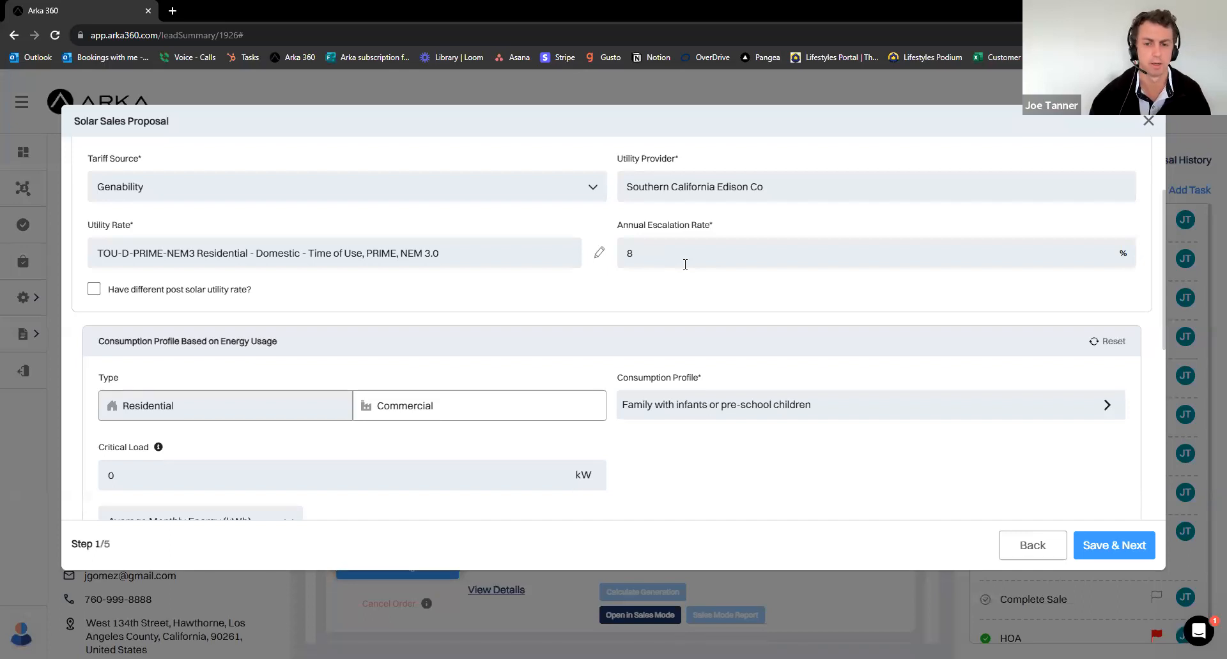
scroll(685, 265, down, 1)
scroll(511, 268, down, 4)
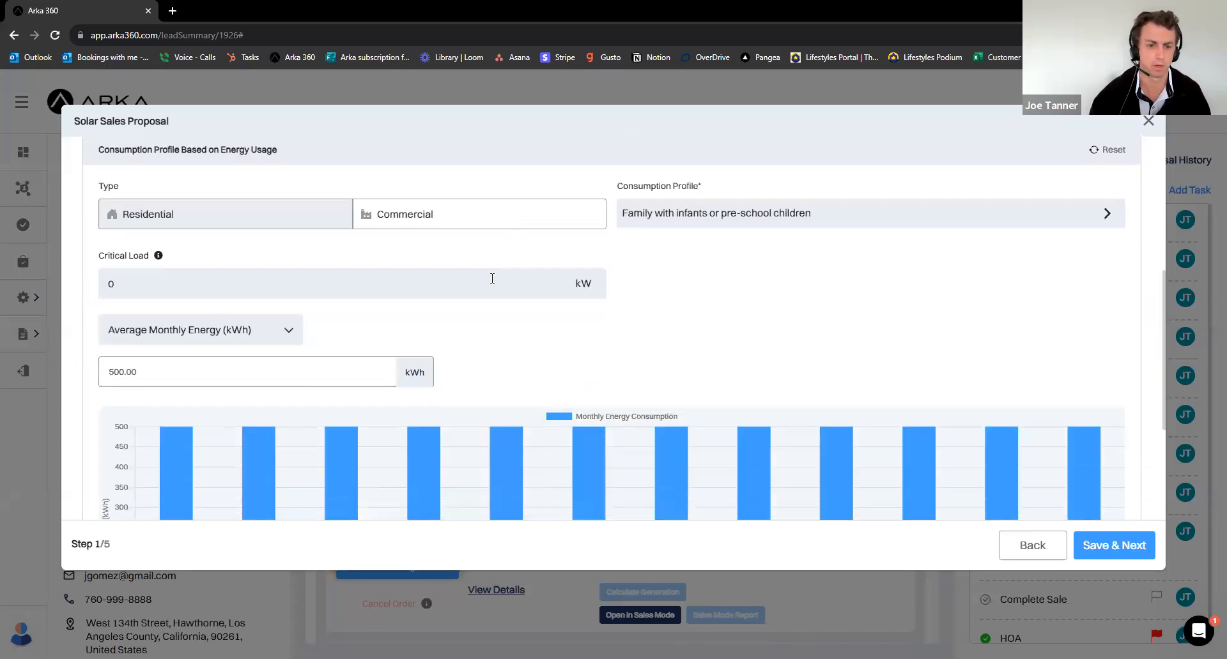
click(1125, 558)
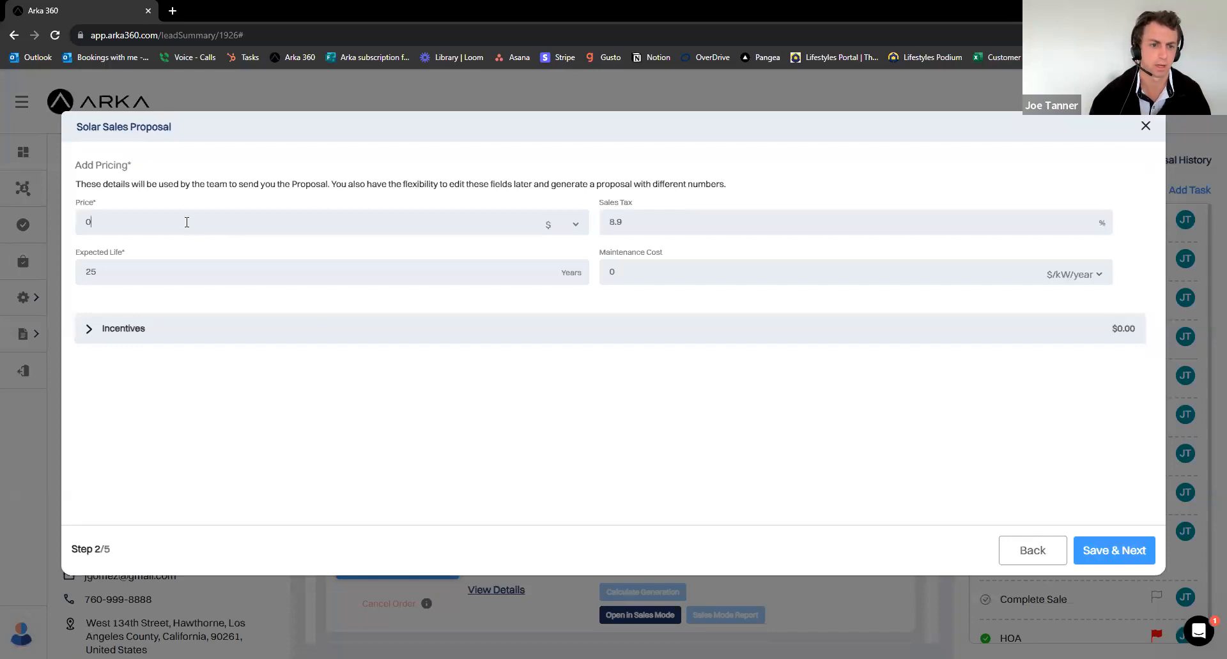
Set the proposal's price to 2.8 $/W
click(187, 221)
key(BackSpace)
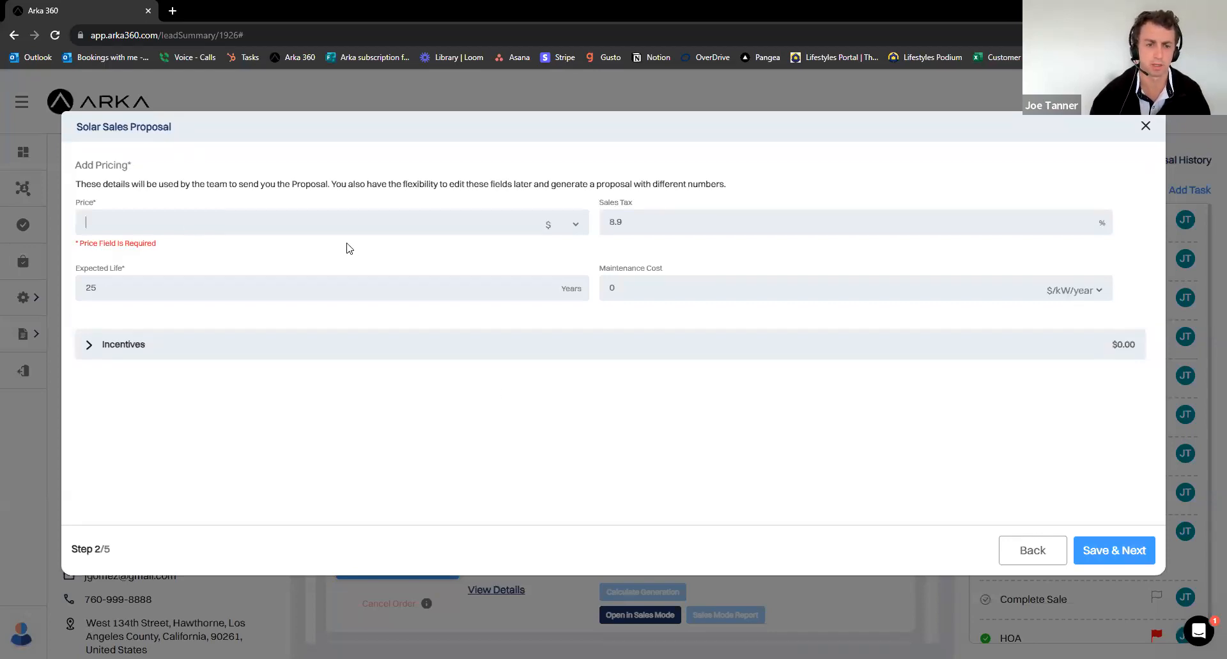
click(559, 225)
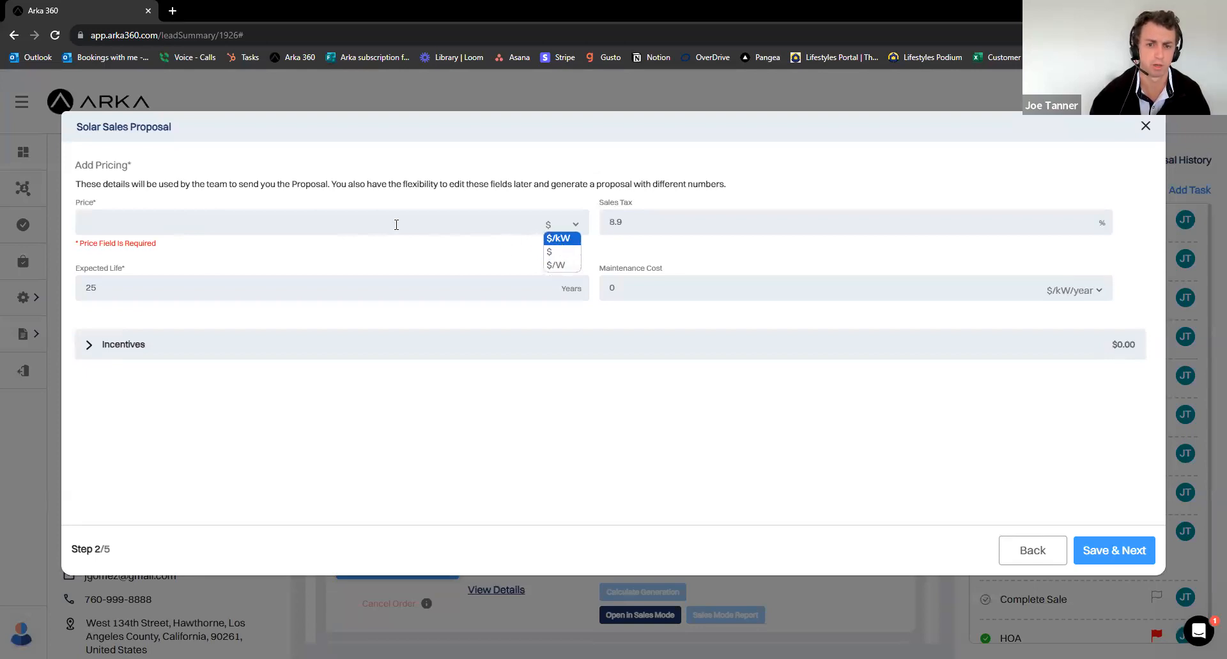
click(547, 228)
click(547, 228)
click(553, 267)
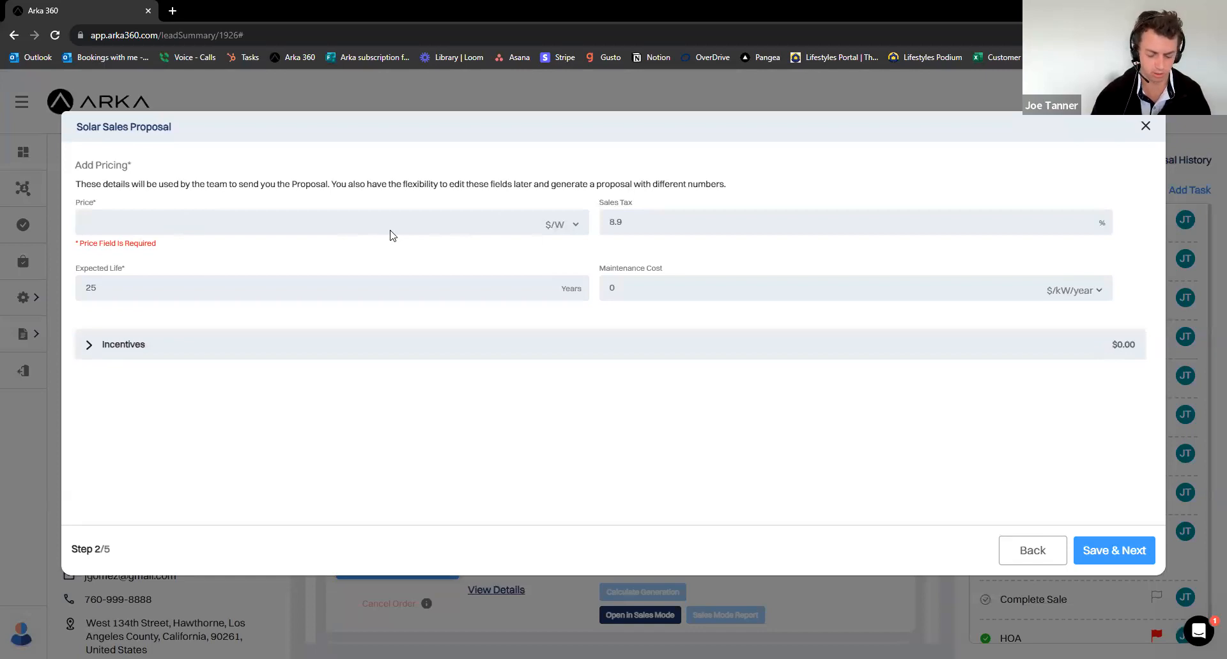
text(2.8)
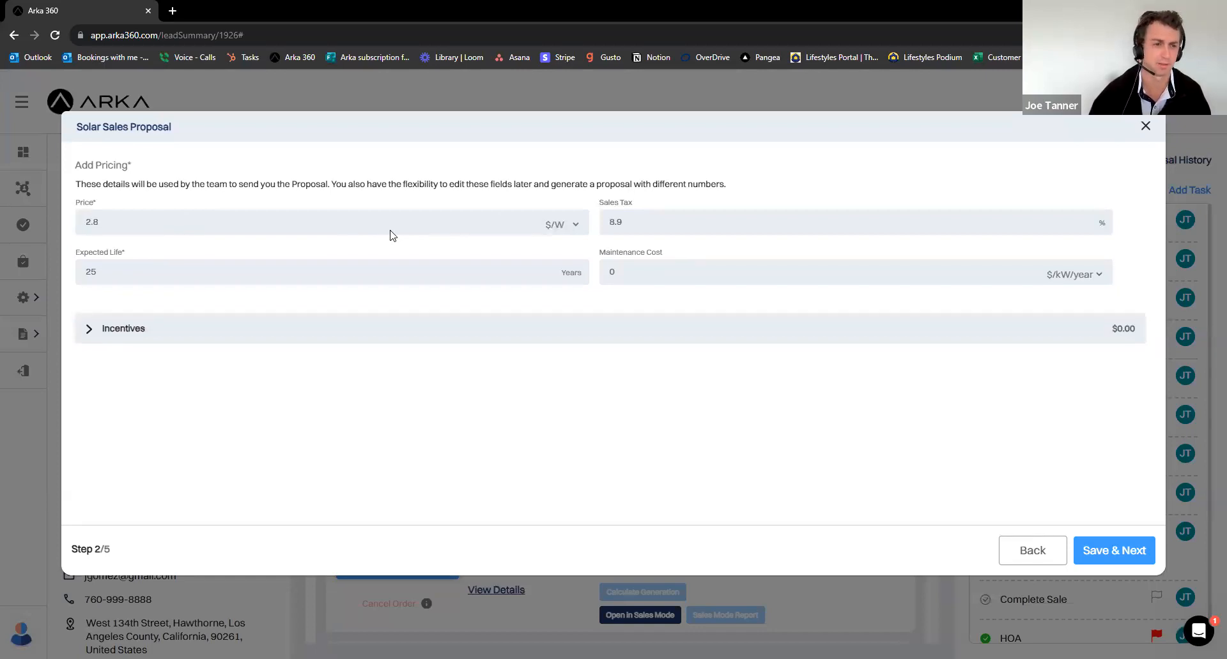
Review the proposal's sales tax field and the unit options for the maintenance cost
click(651, 226)
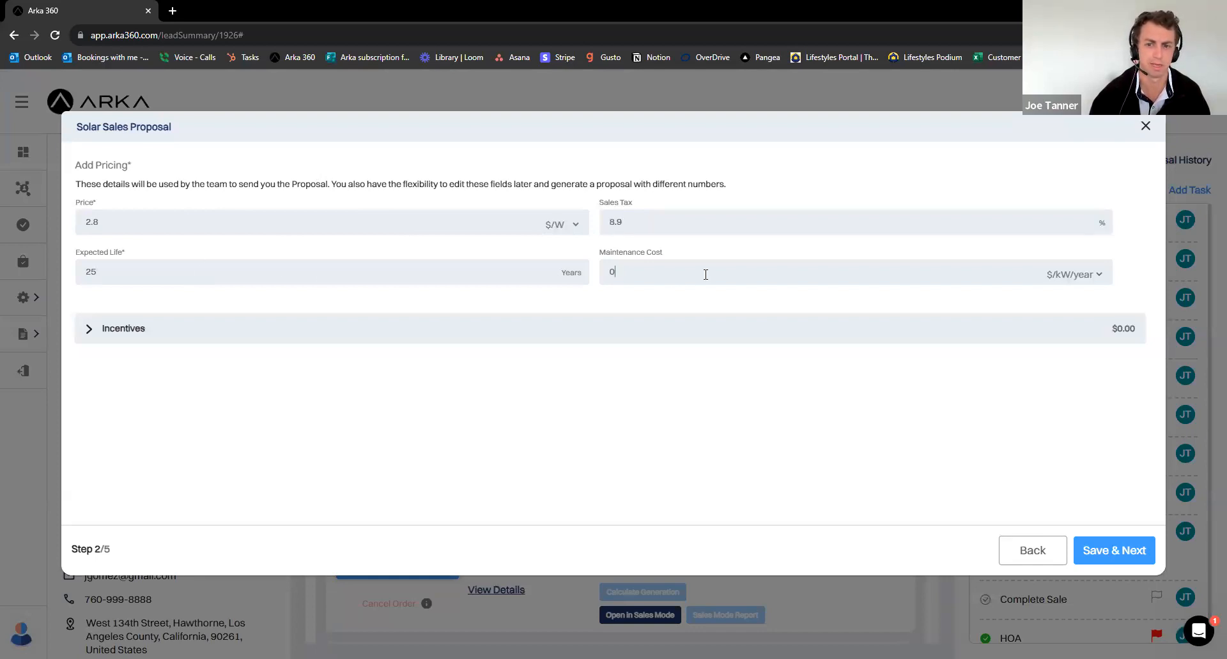
click(1092, 280)
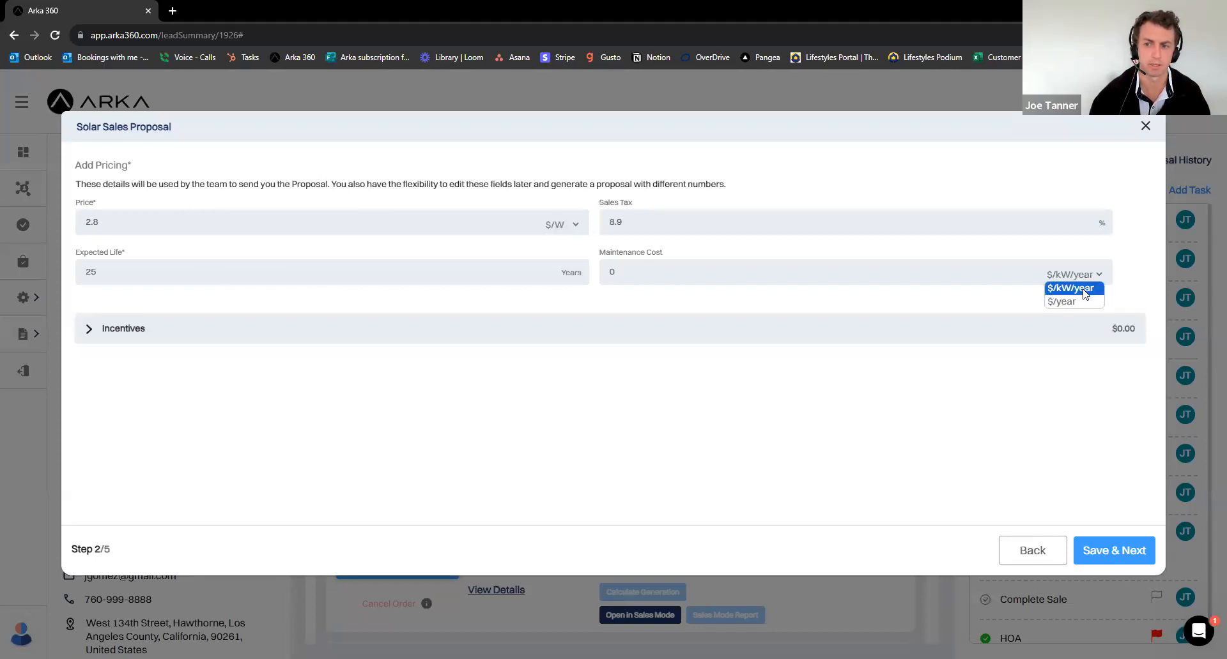
click(230, 338)
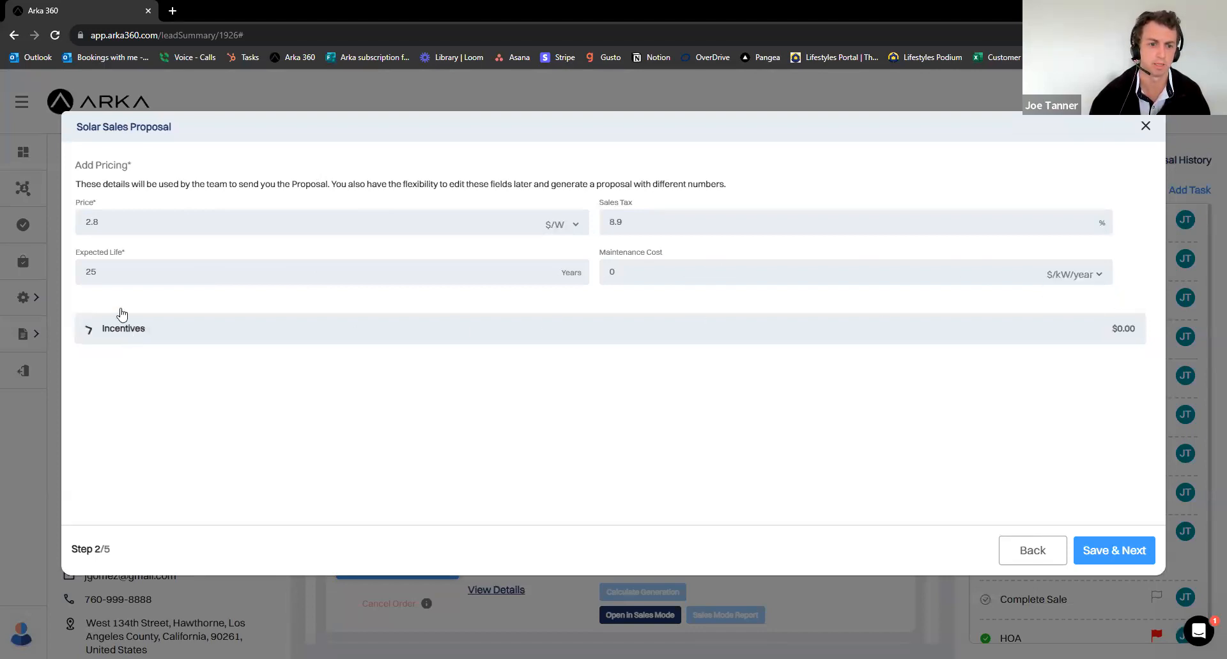
Add the Federal ITC - 30% incentive to the proposal's pricing, browse the other incentives and close the selection
click(120, 315)
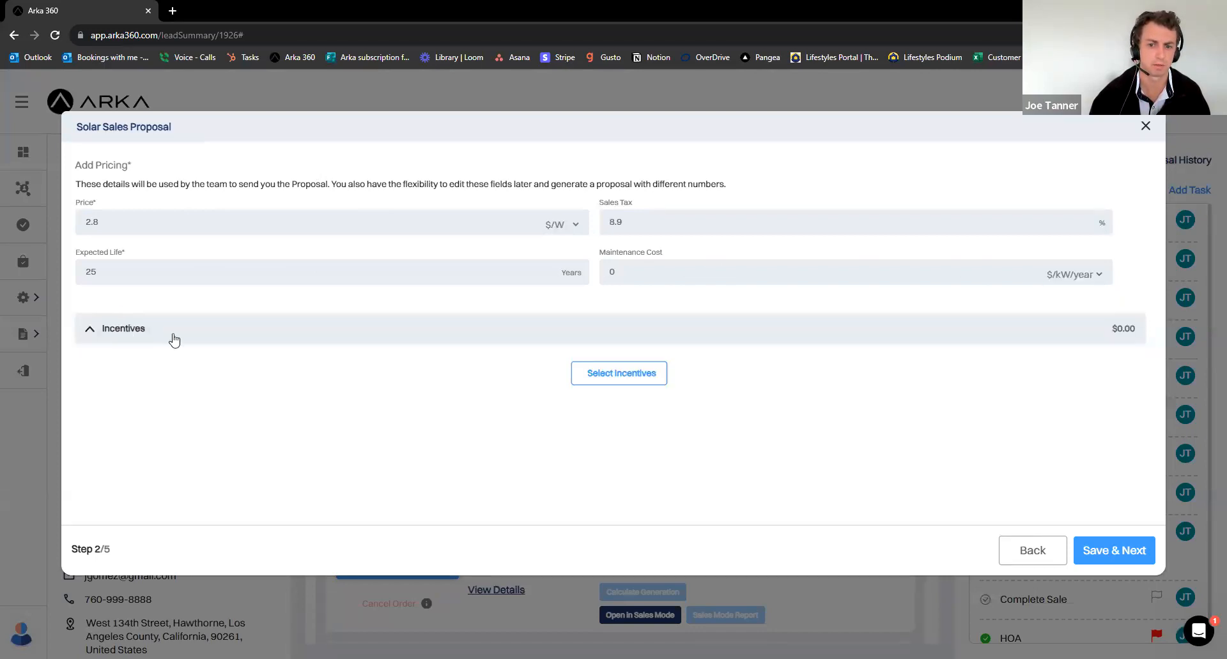
click(629, 377)
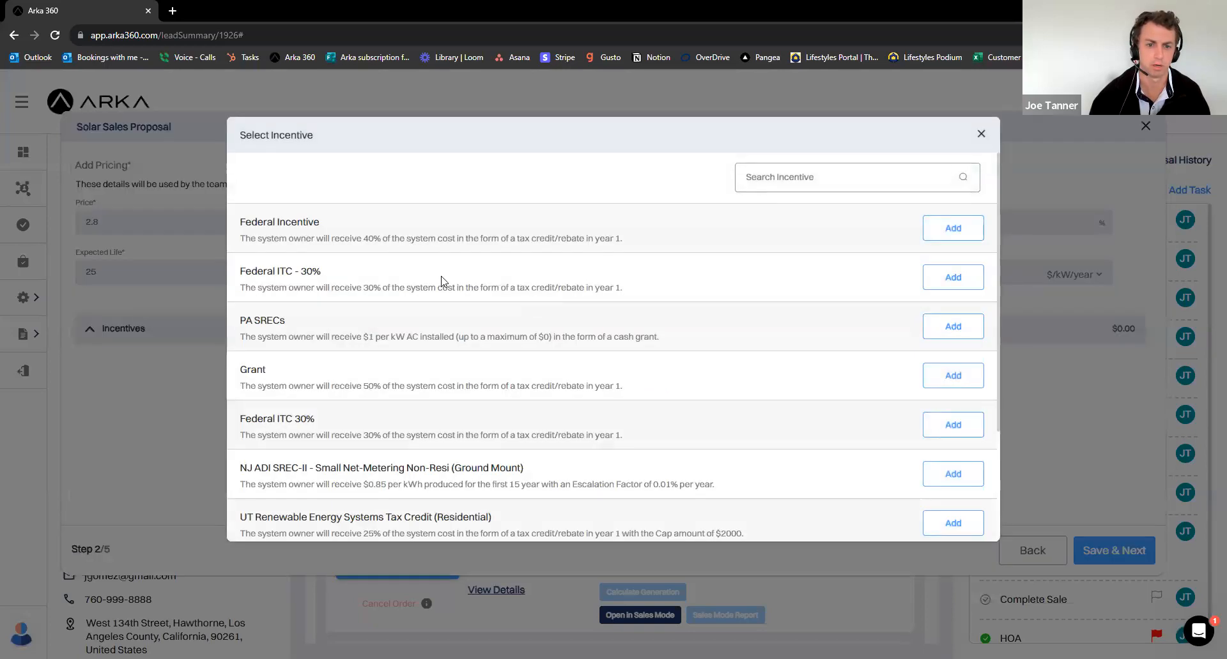
click(963, 287)
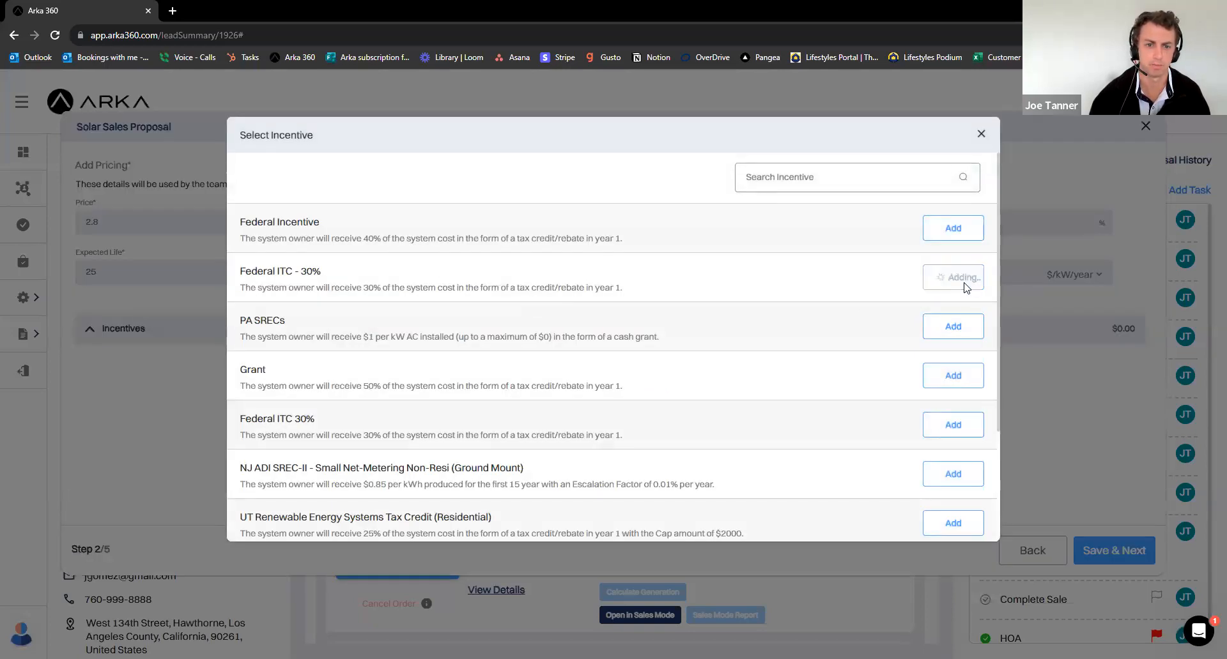
scroll(497, 323, down, 3)
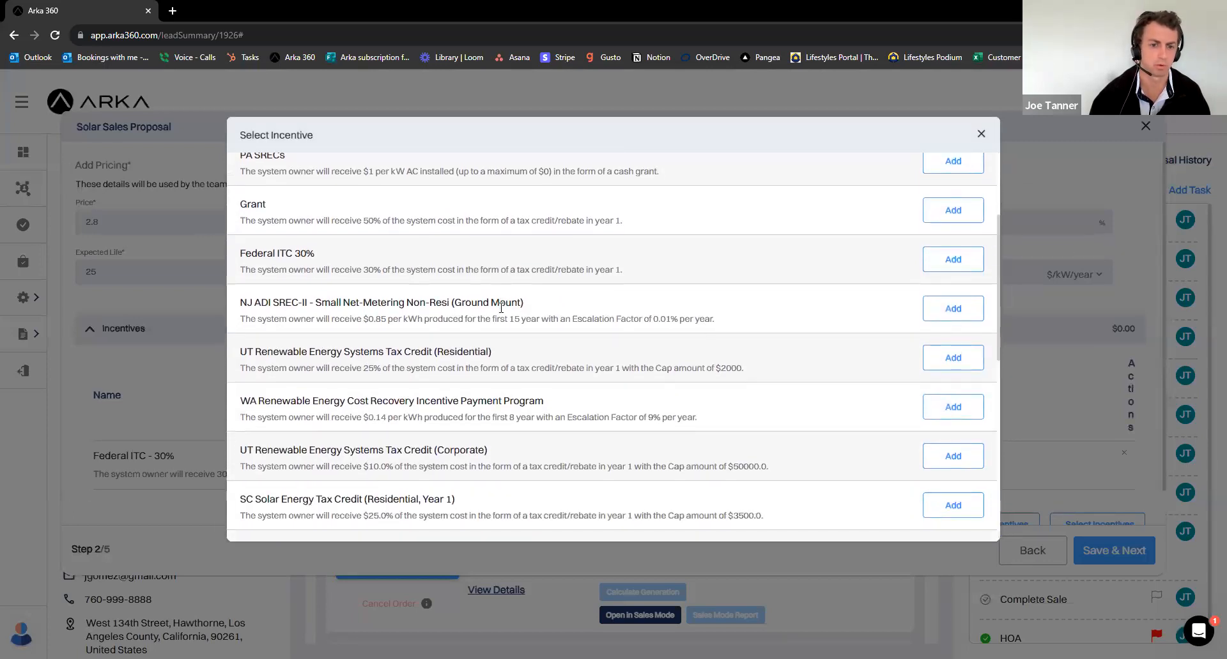
scroll(904, 255, up, 5)
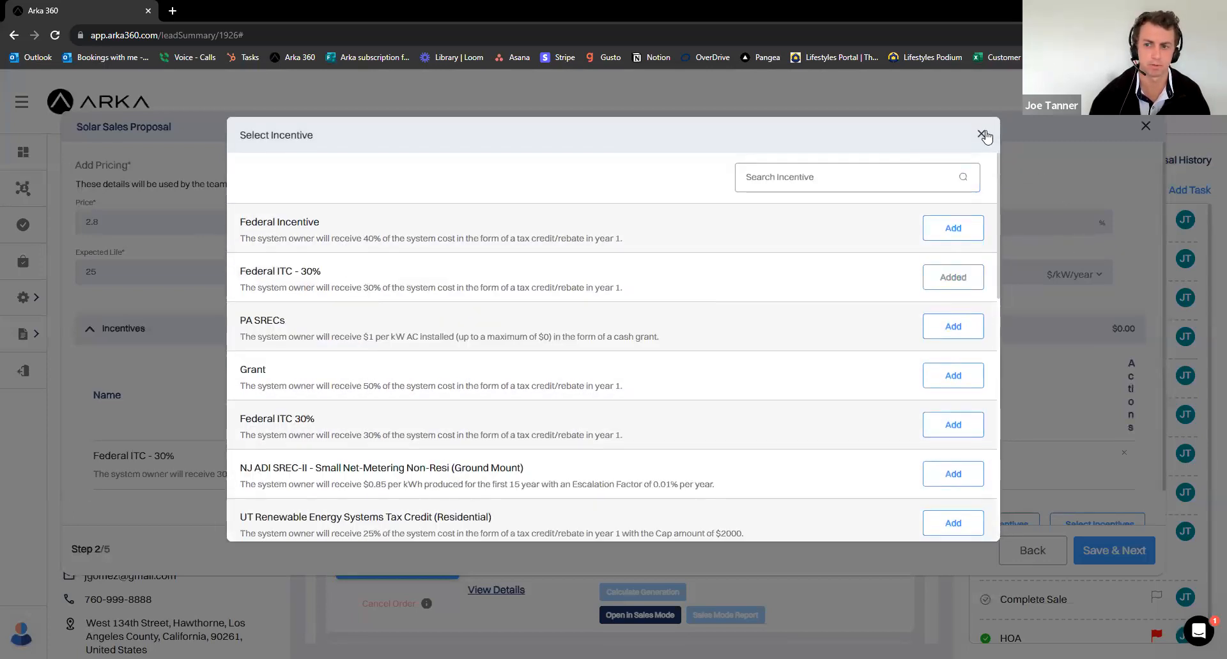
click(981, 133)
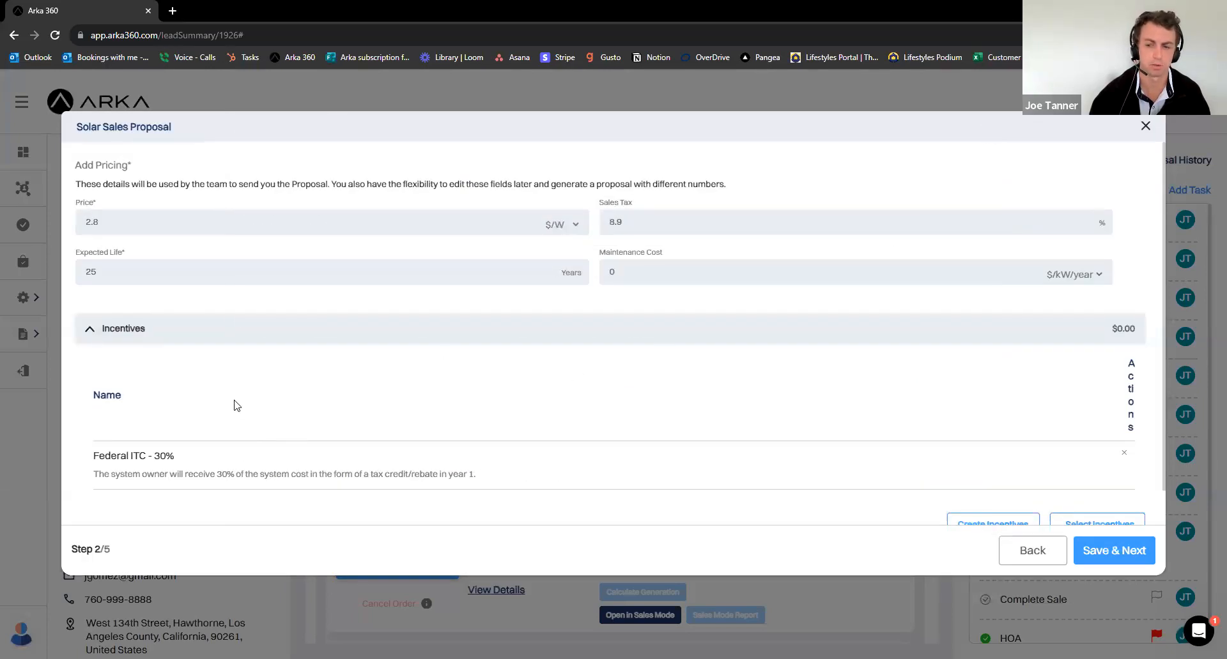
Save the proposal's pricing and view the Power Gazebo component options, returning to Conventional PV
scroll(417, 406, down, 1)
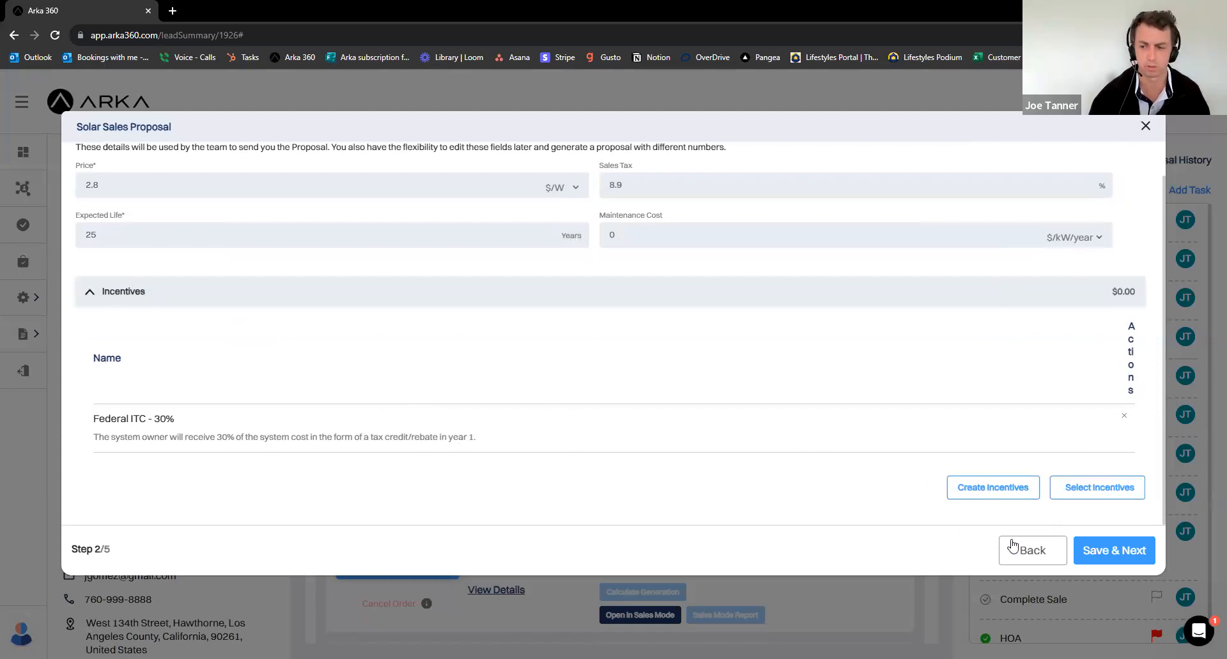
click(1099, 551)
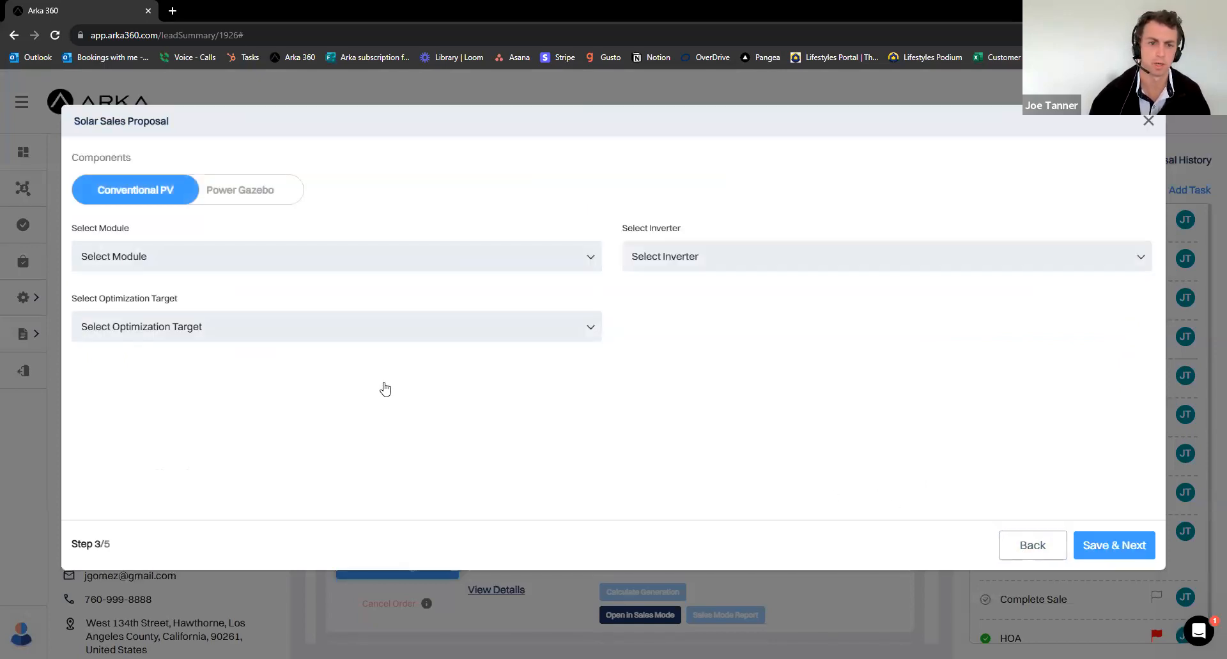
click(260, 198)
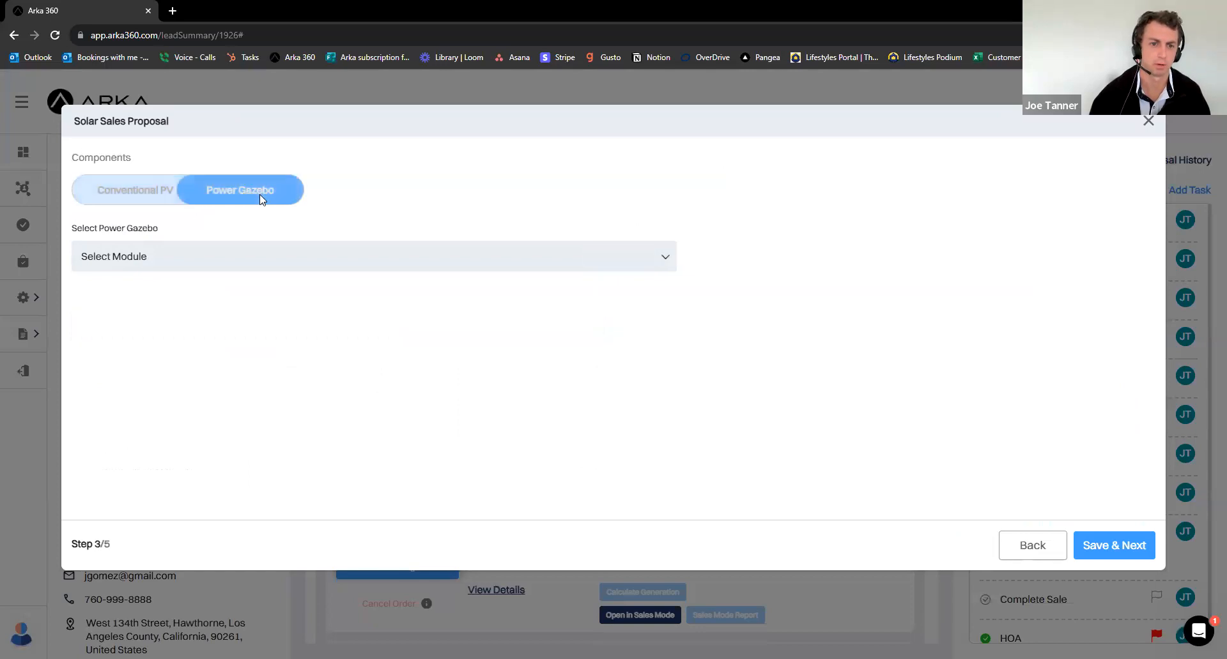
click(134, 187)
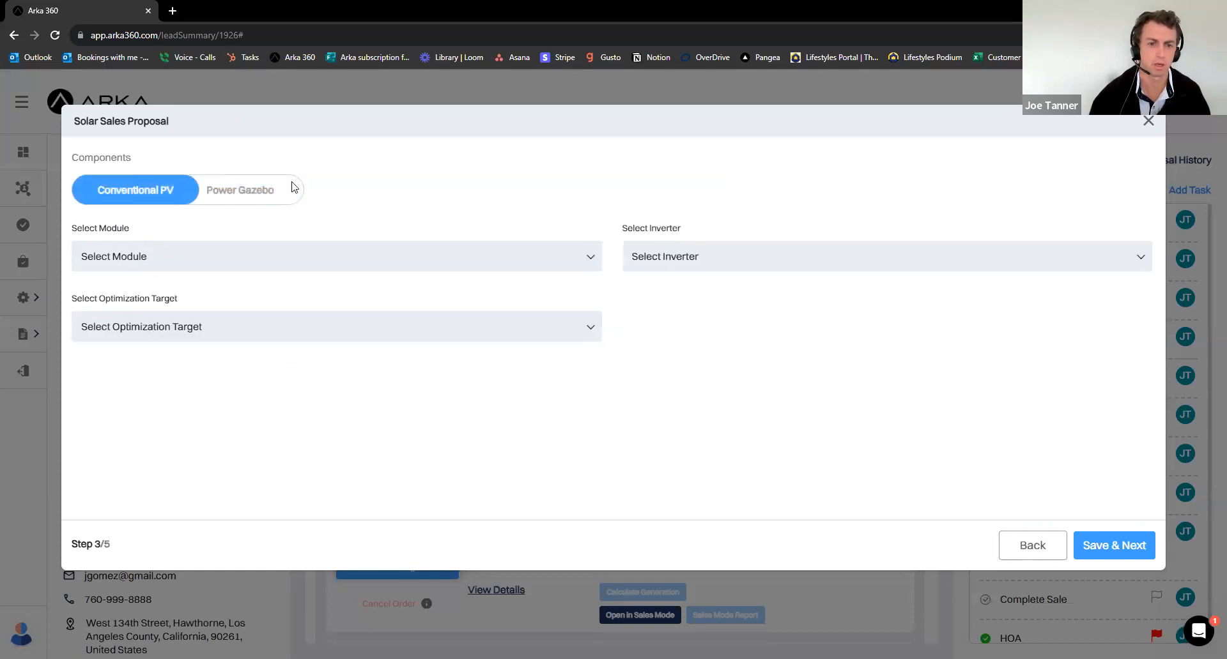
click(268, 192)
click(255, 195)
click(254, 195)
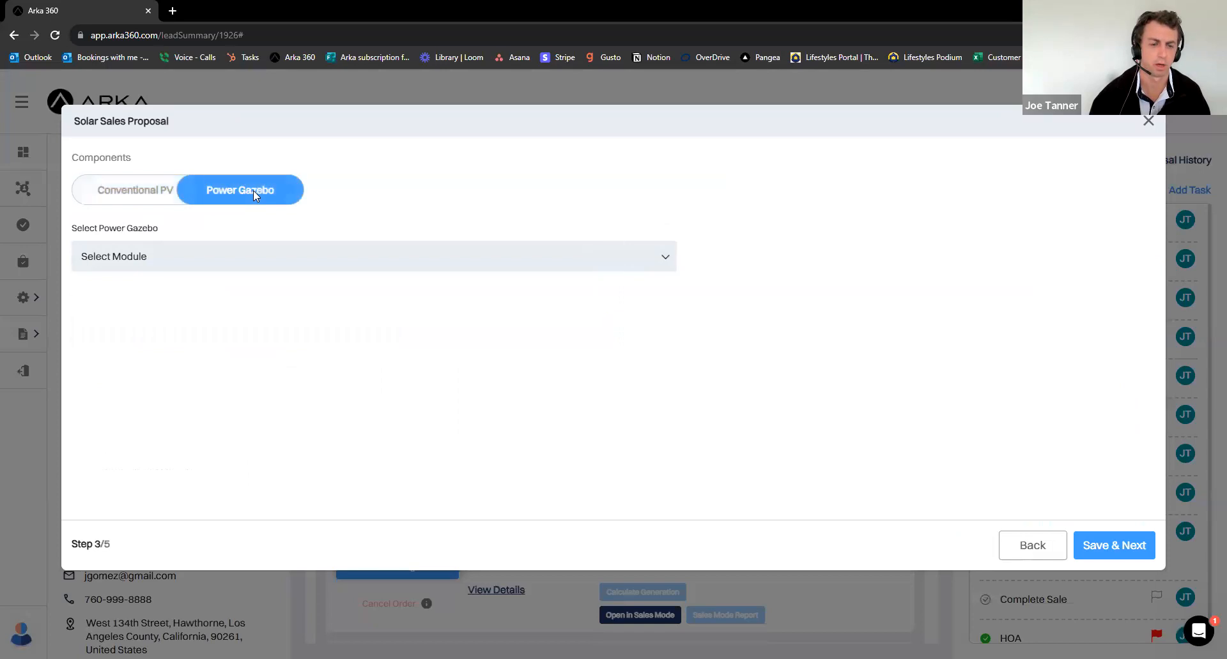
click(155, 191)
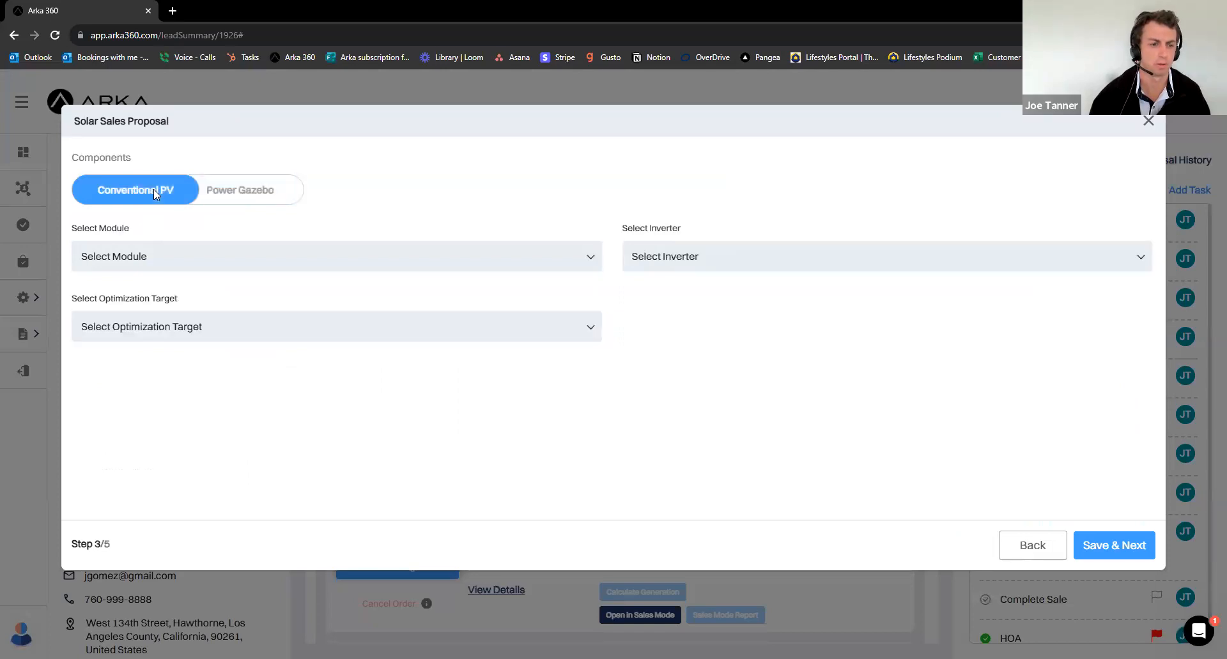
Search the module inventory for rec and select the Rec Solar REC Alpha Pure Series 405 W module
click(248, 265)
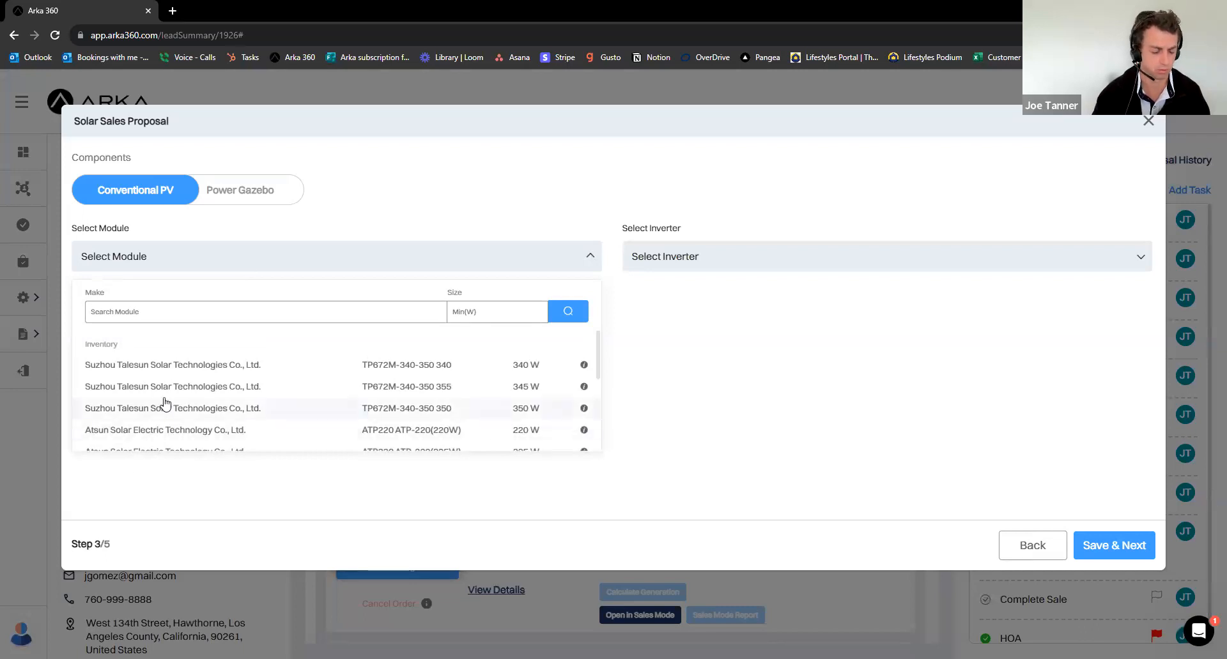
text(re)
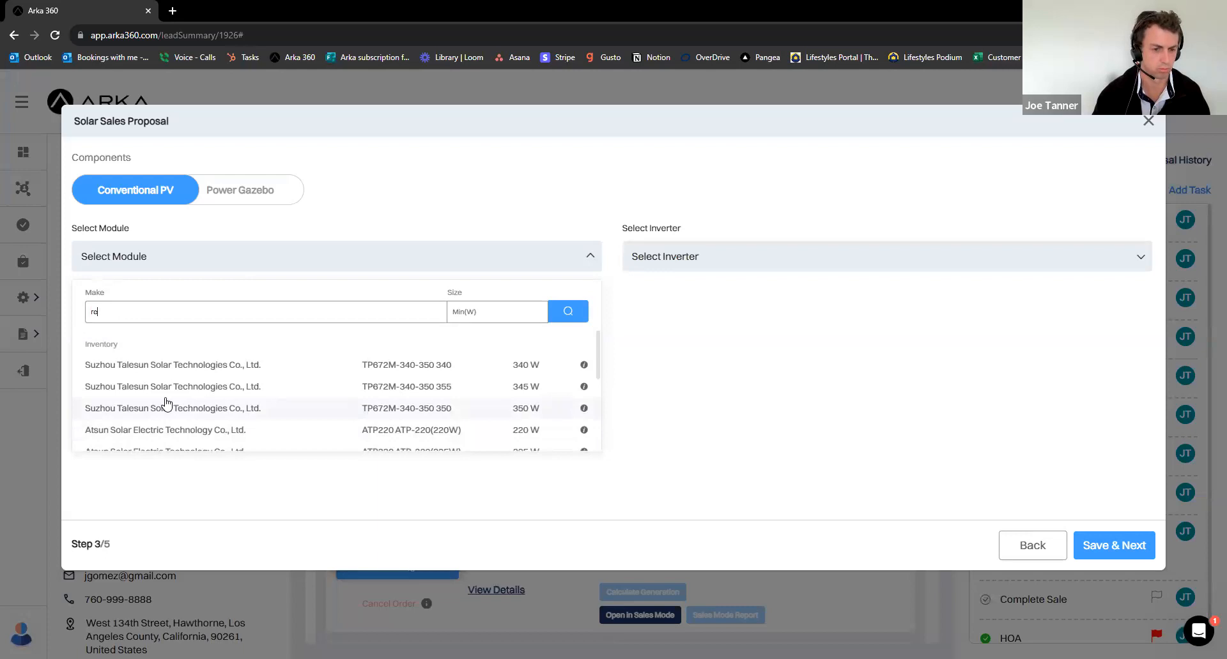
text(c)
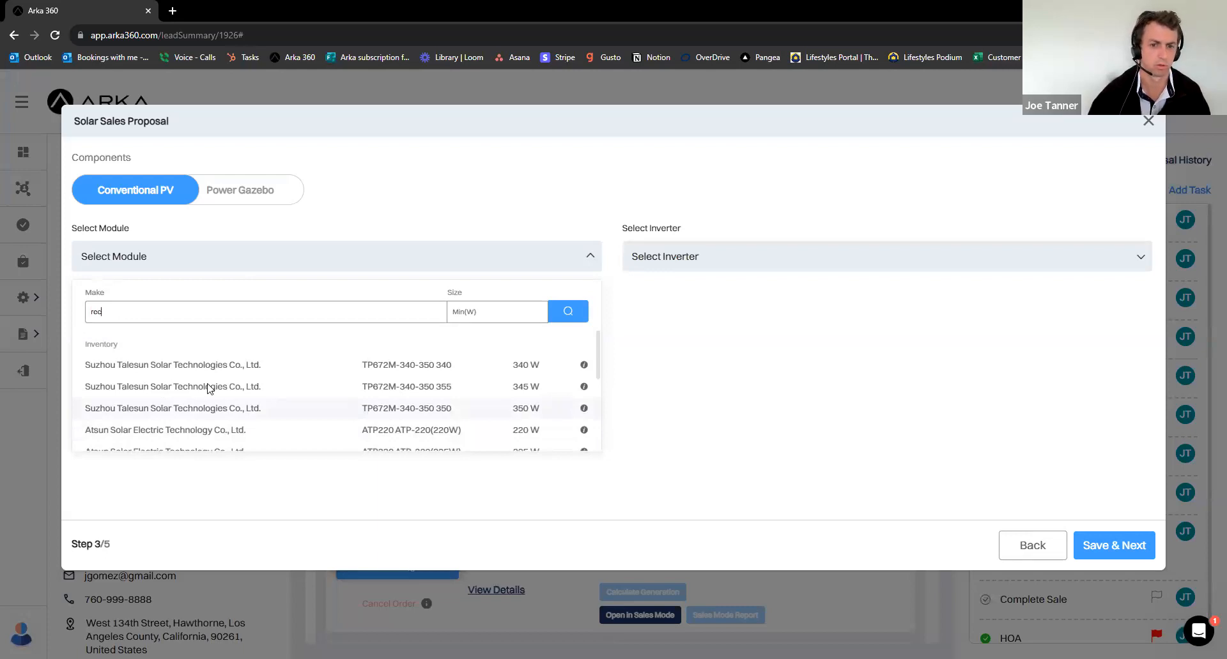
click(556, 316)
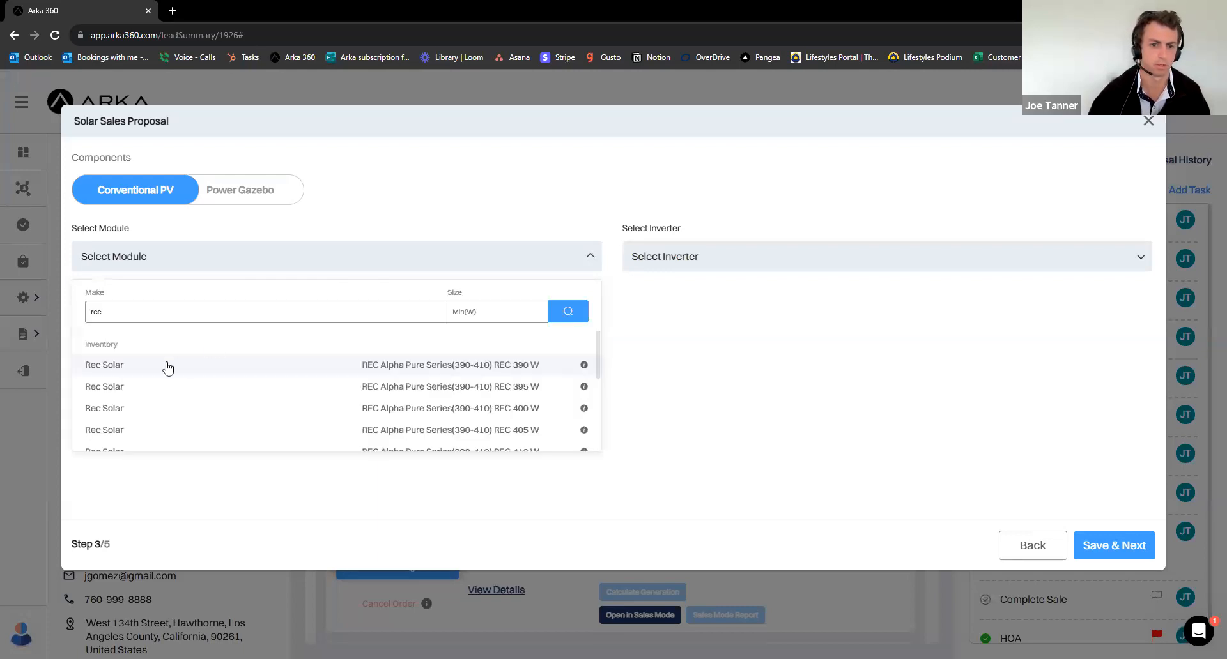
scroll(168, 368, down, 3)
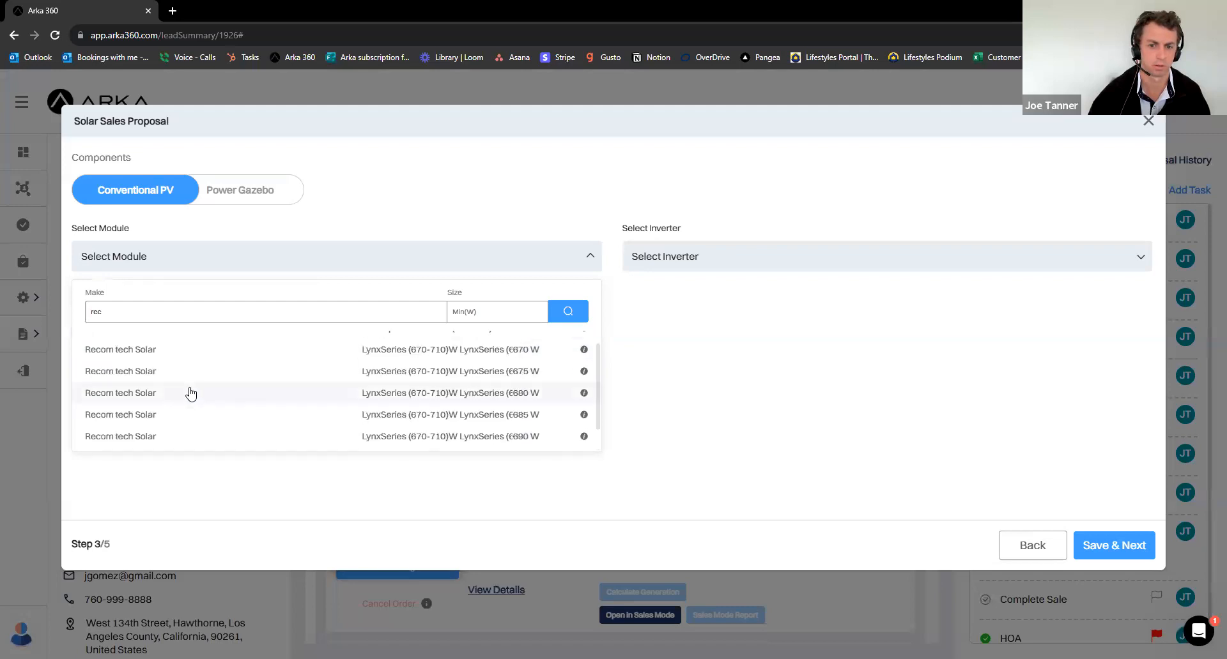
scroll(230, 390, up, 2)
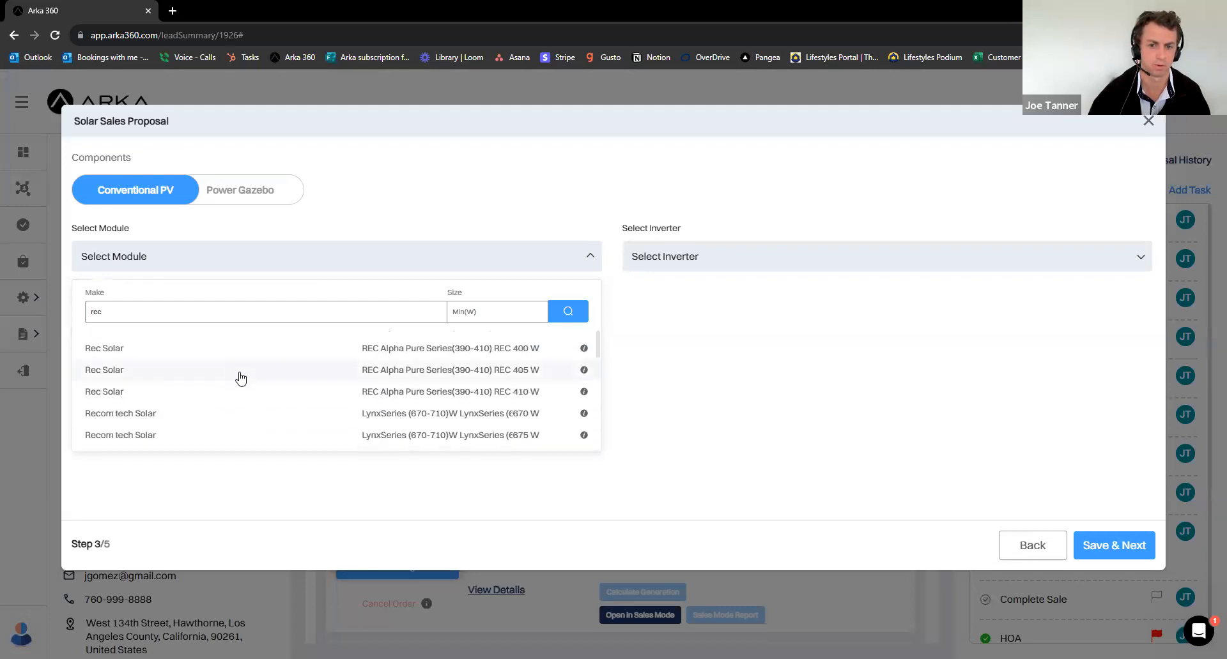
click(240, 373)
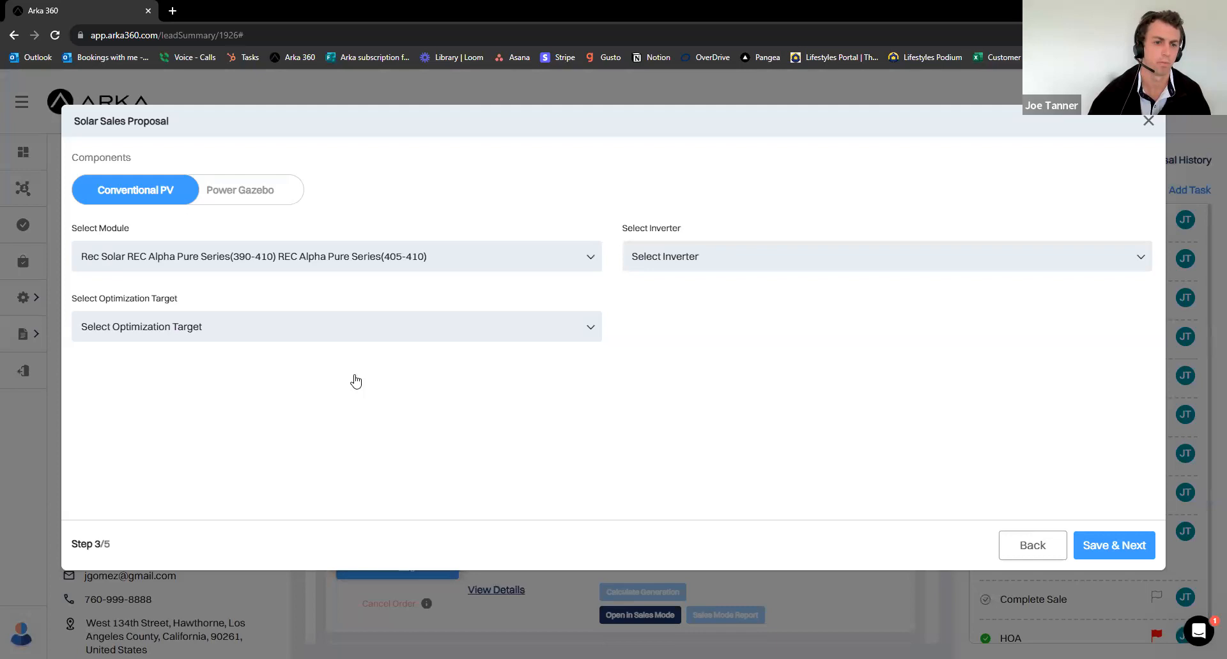
click(431, 268)
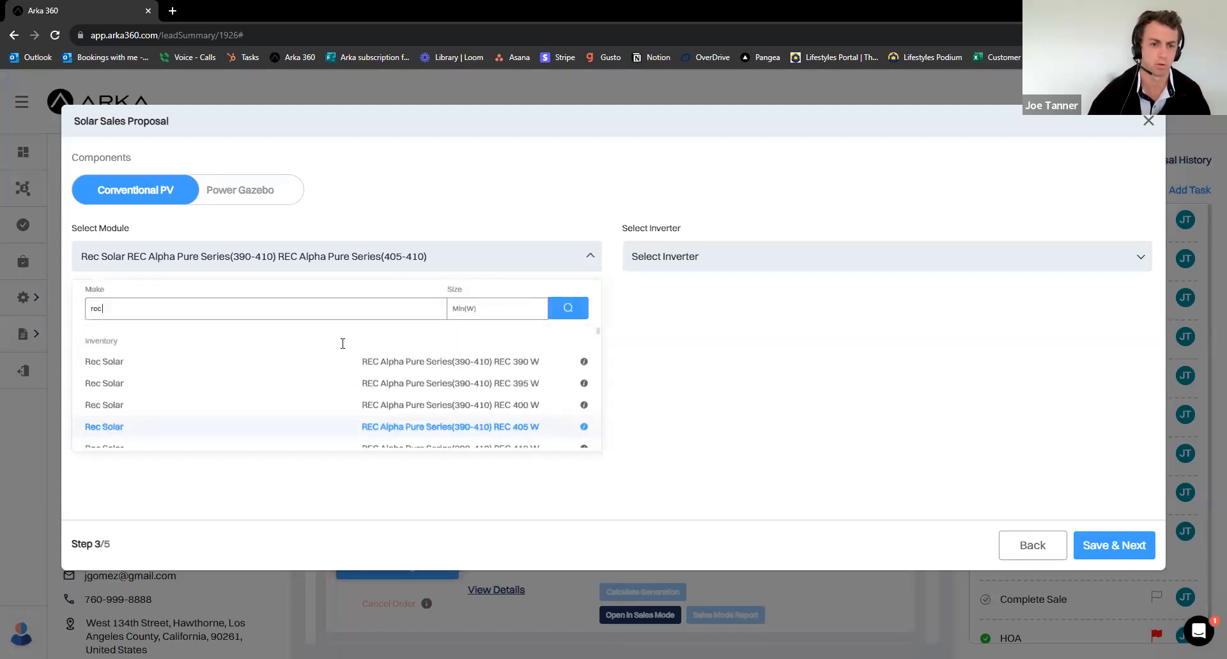
click(823, 394)
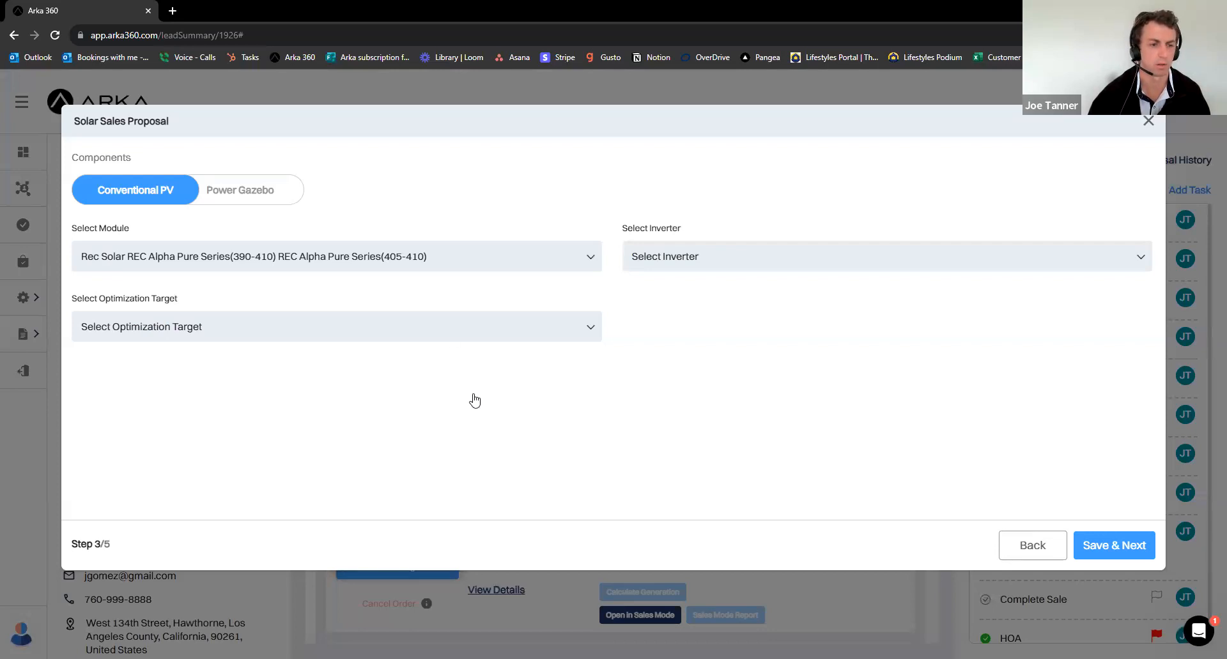
Search the inverter inventory for iq 8 and select the ENPHASE IQ8PLUS-72-2-US-240 inverter
click(771, 266)
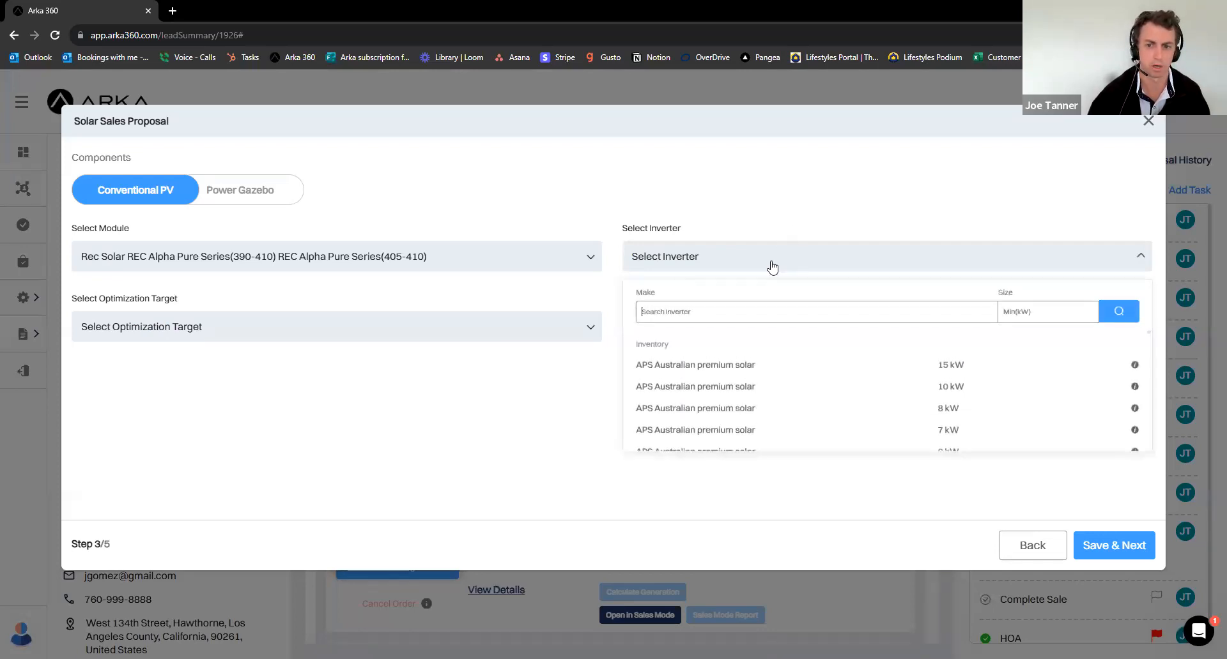
click(734, 315)
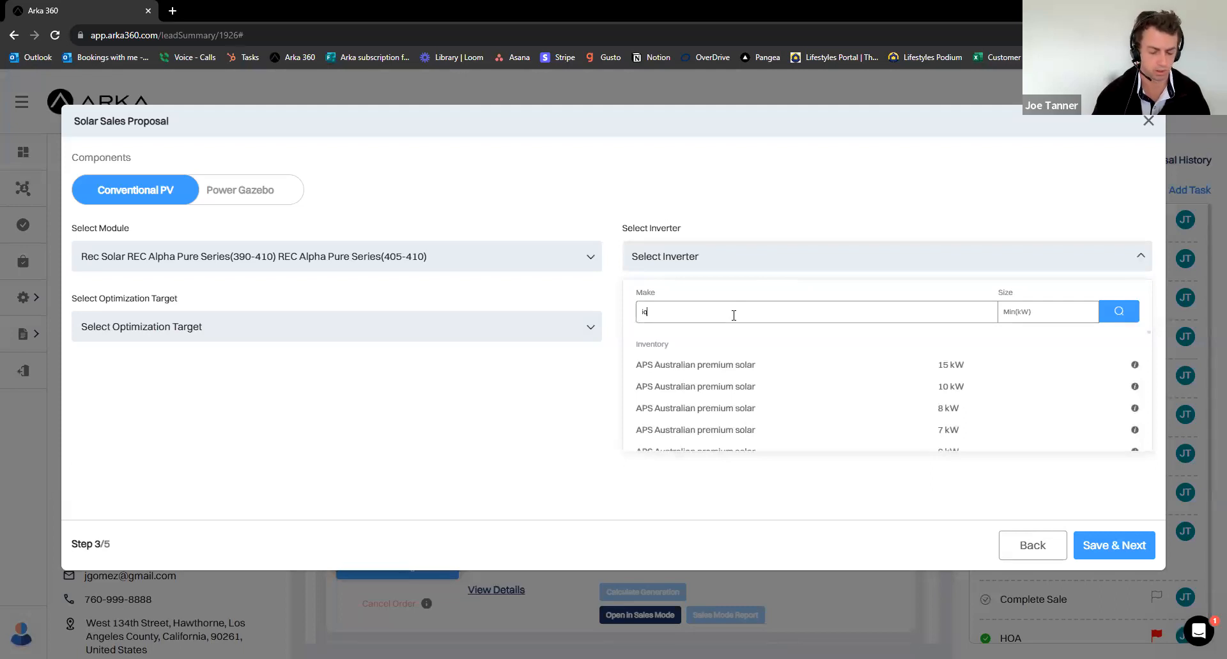
text(ig 8)
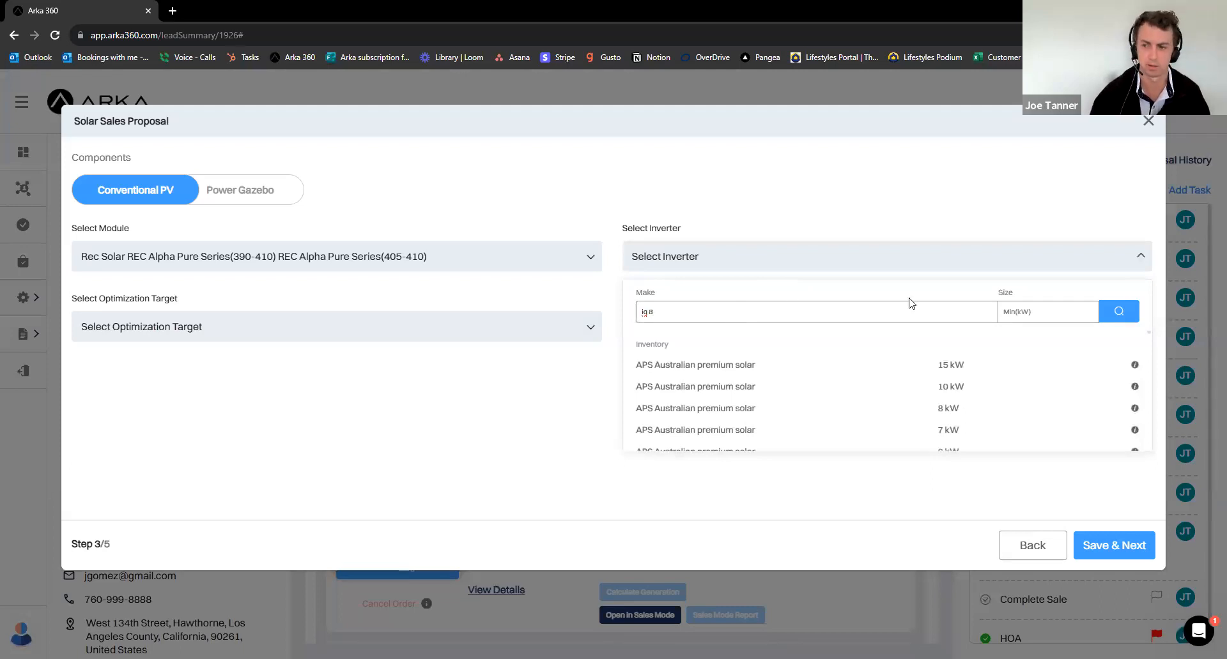
click(1118, 313)
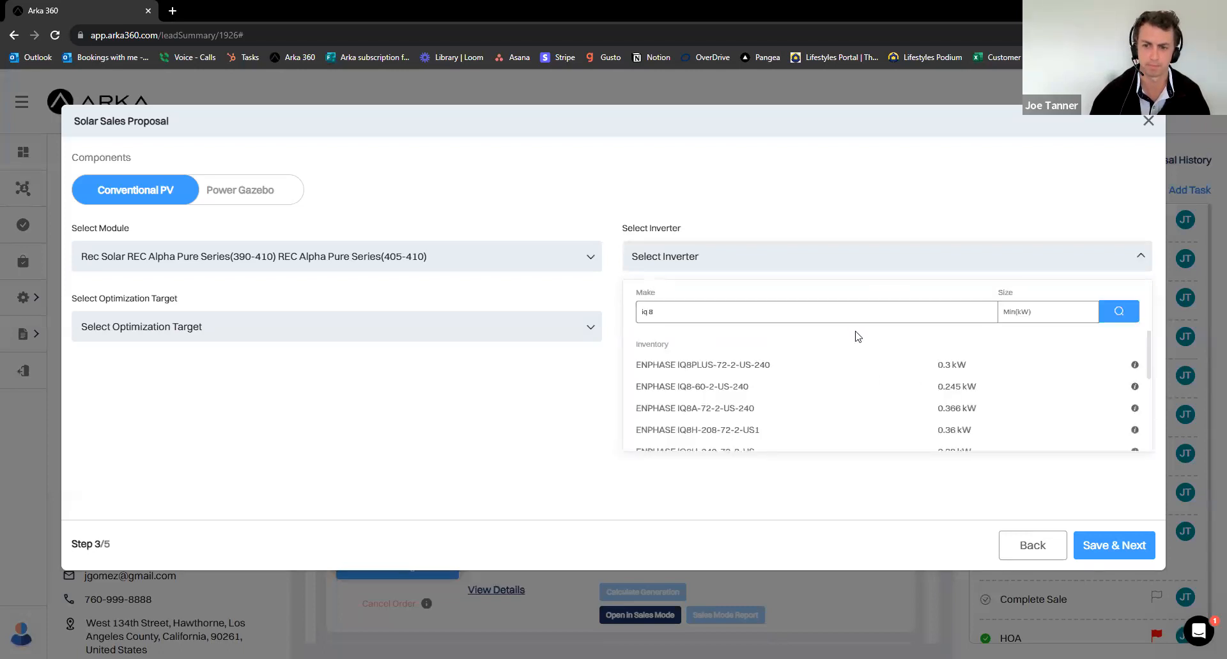
click(777, 366)
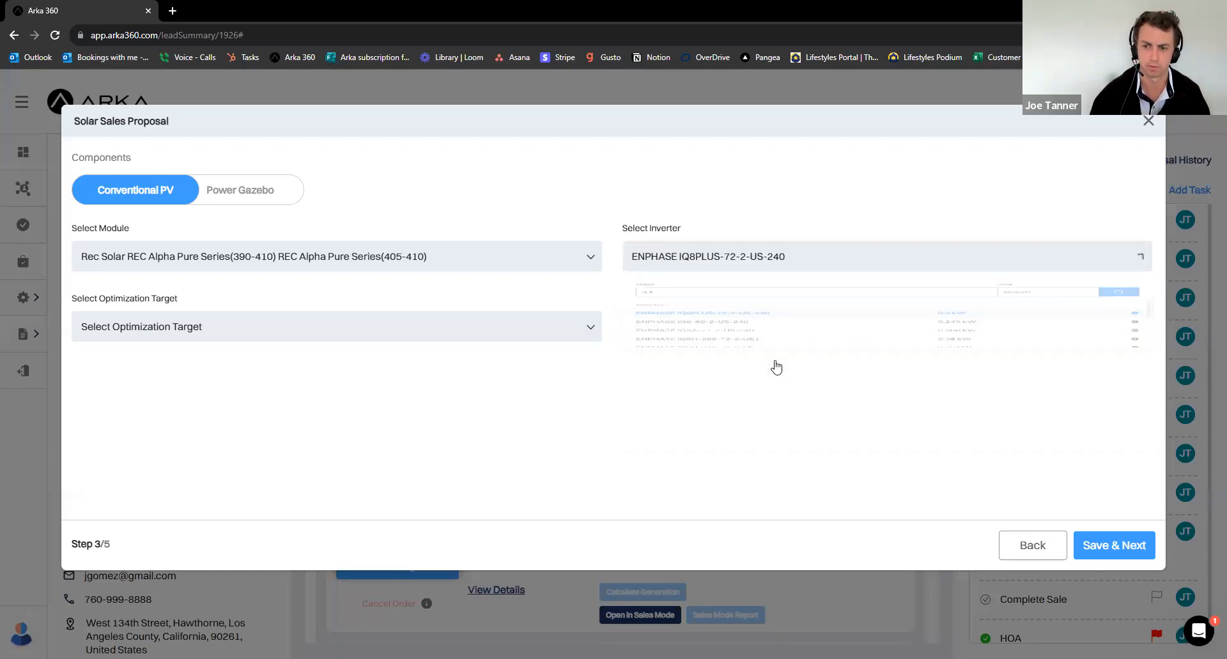
Set the optimization target to Maximise bill savings, save the components and continue past the optional document sharing without uploading files
click(292, 336)
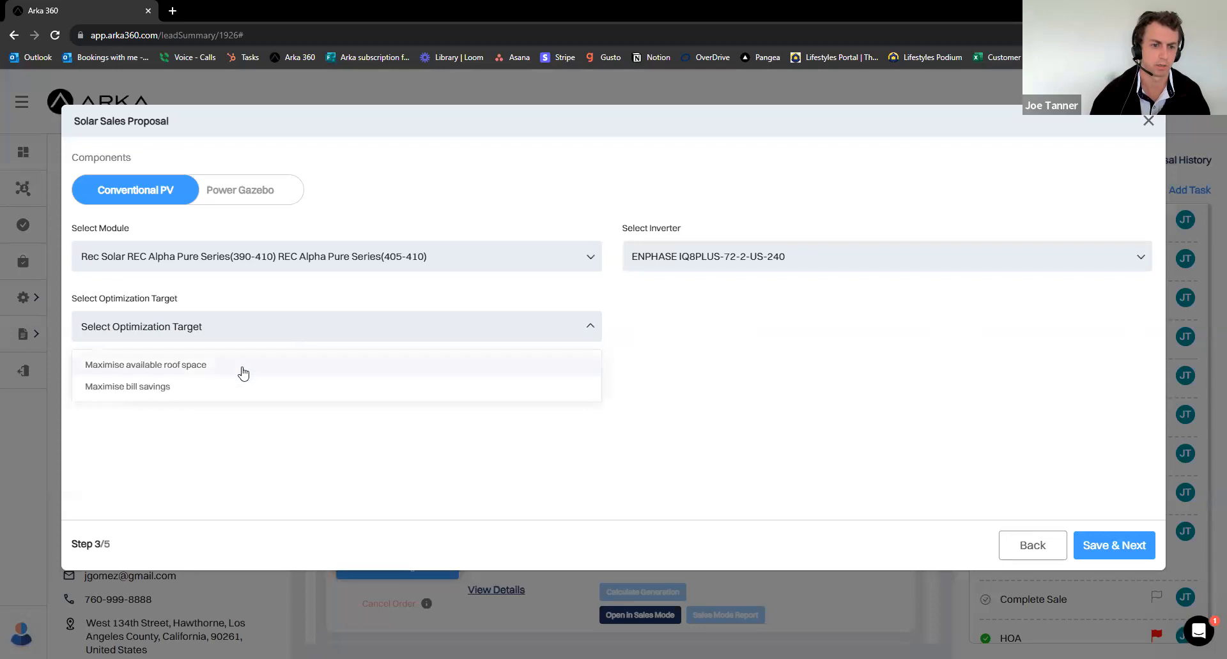
click(216, 398)
click(1092, 549)
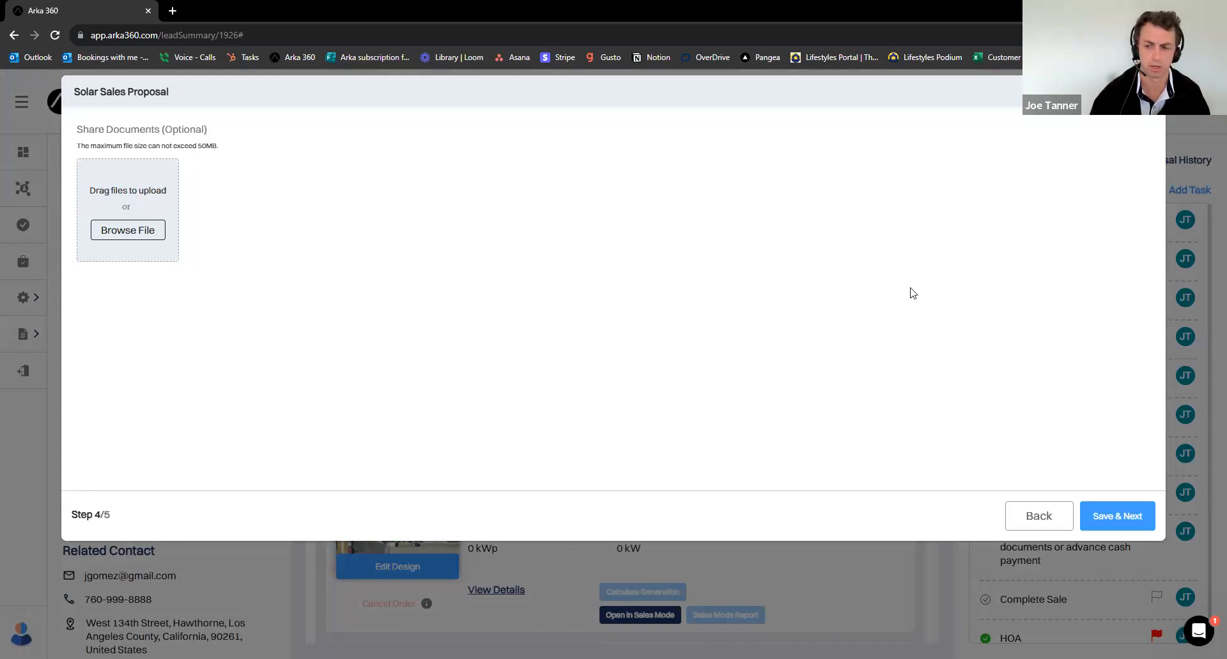
click(1125, 514)
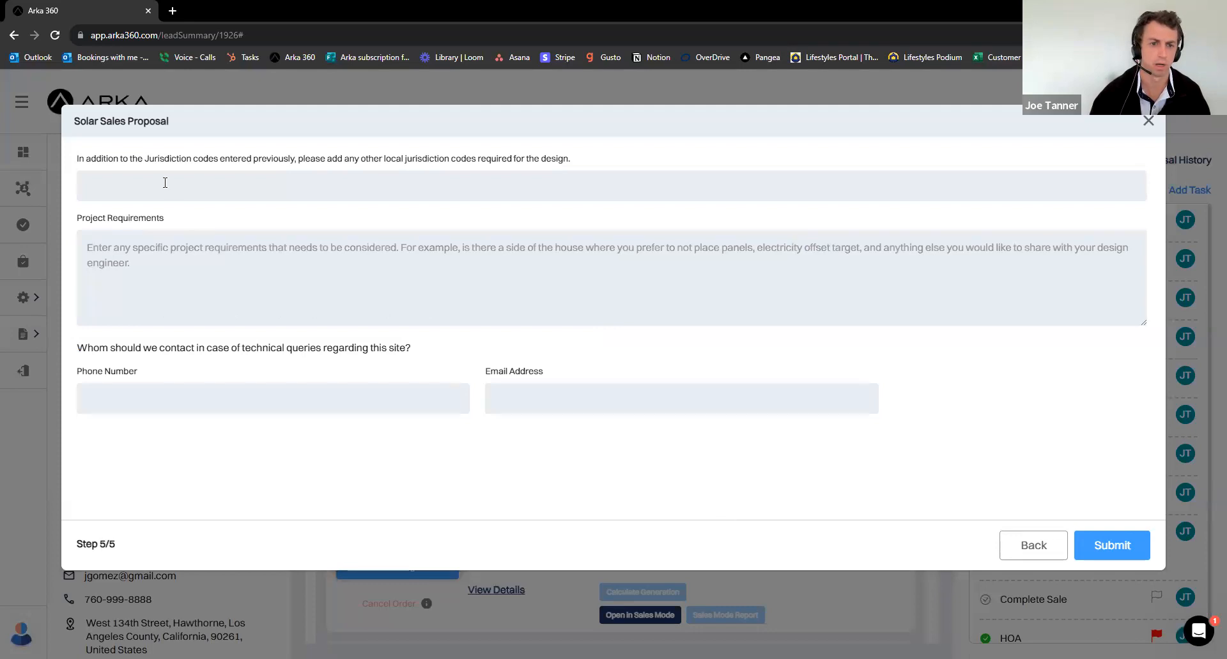
Review the proposal's local jurisdiction codes, project requirements and technical contact fields, and close the form without submitting it
click(164, 183)
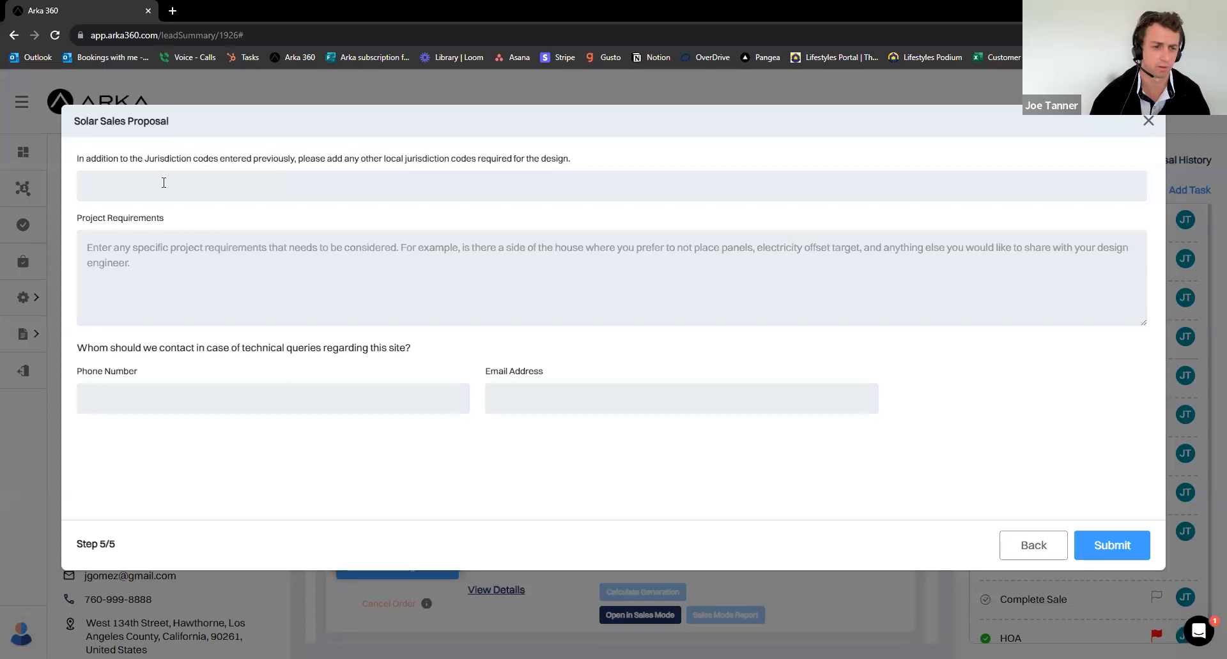
click(199, 286)
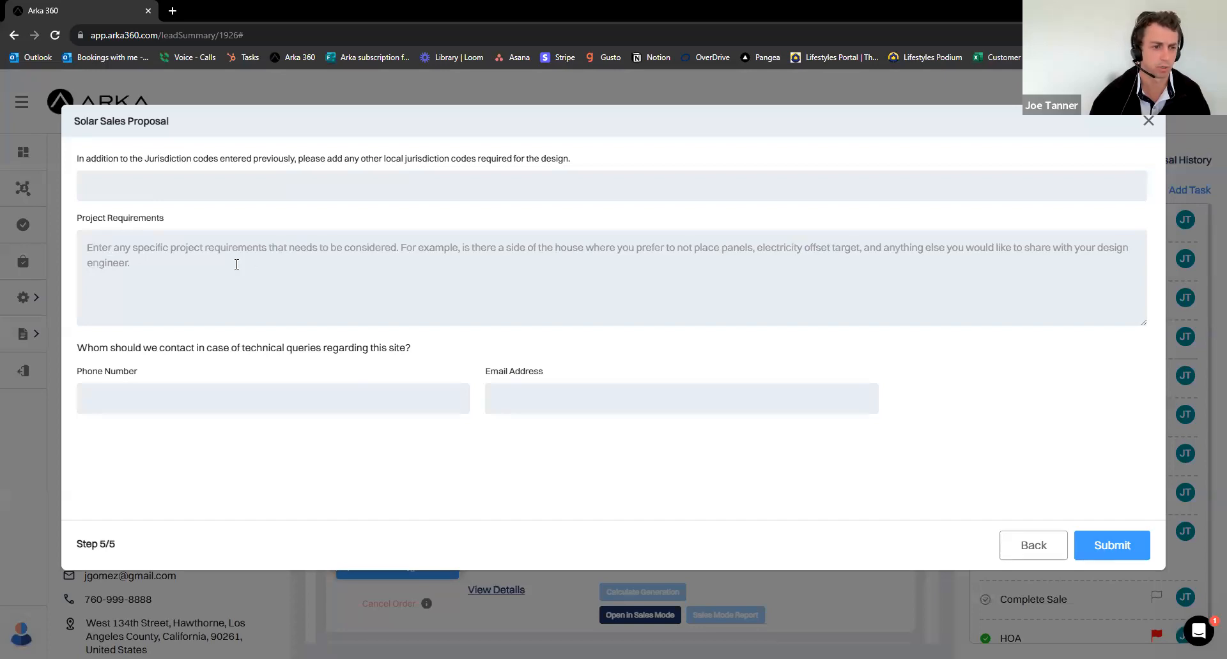
click(177, 389)
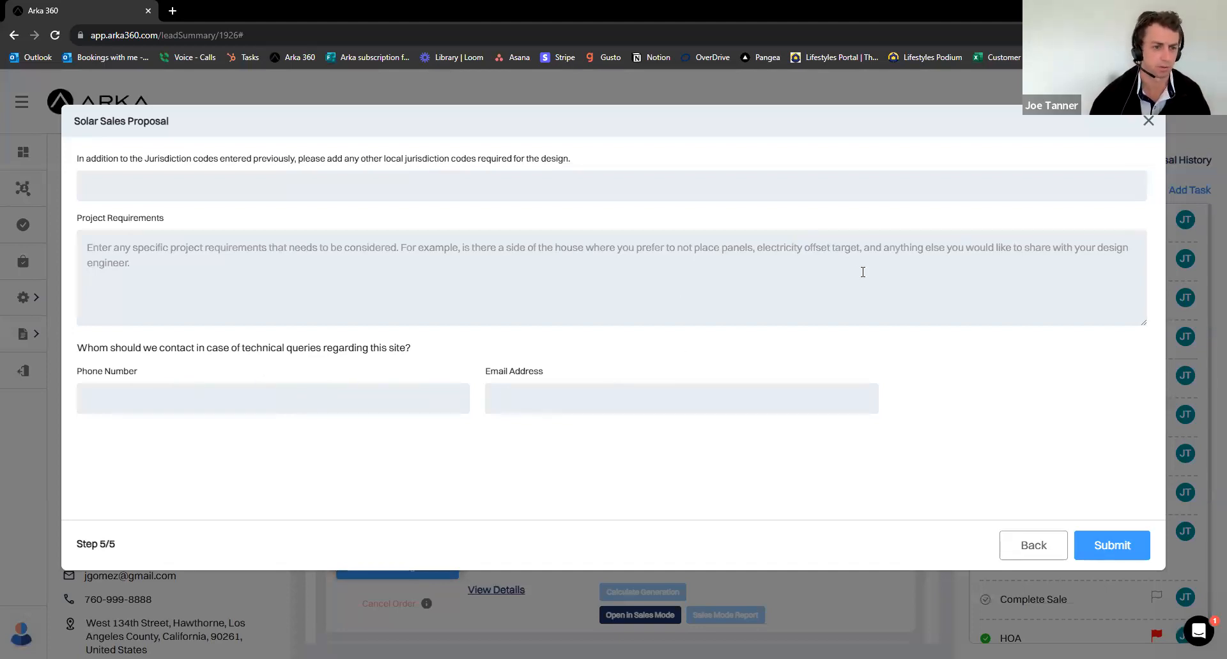
click(1148, 121)
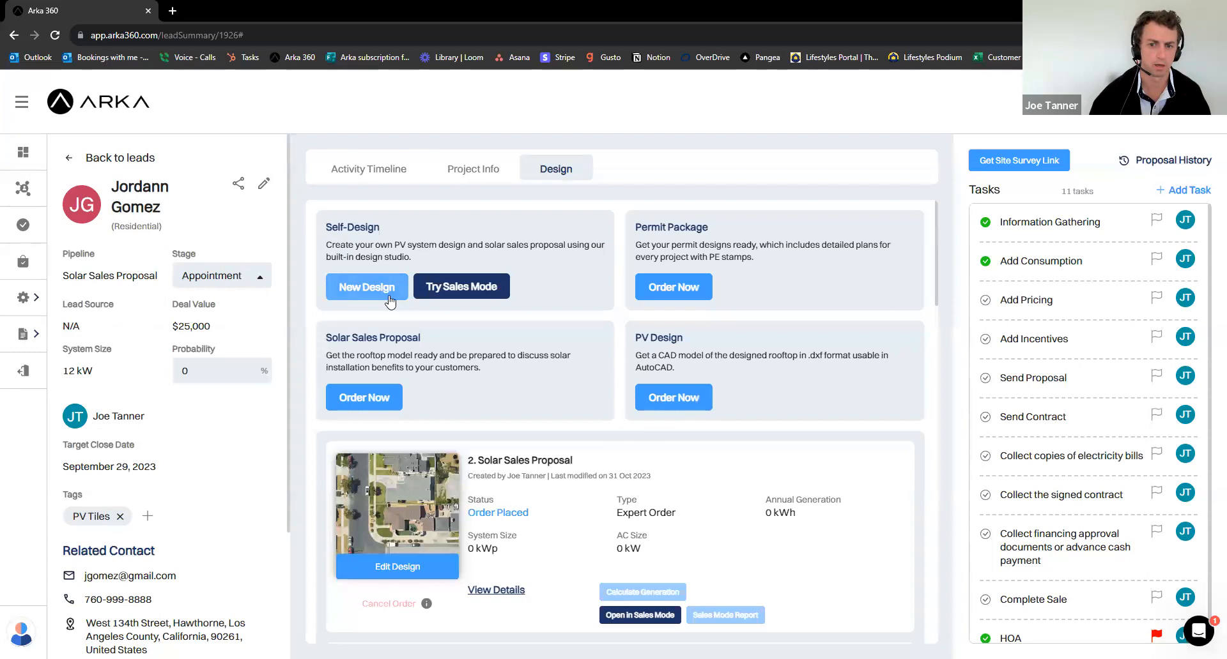
Start a Permit Package order and check its delivery time options, keeping 2 Business Days
click(671, 288)
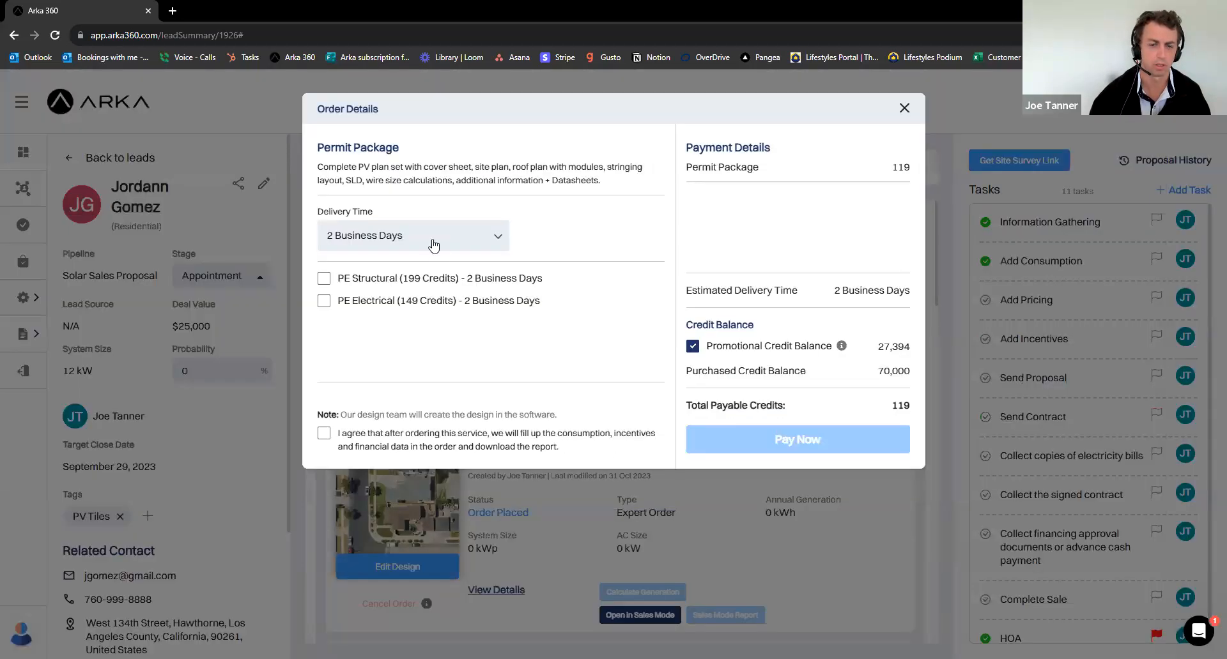
click(422, 231)
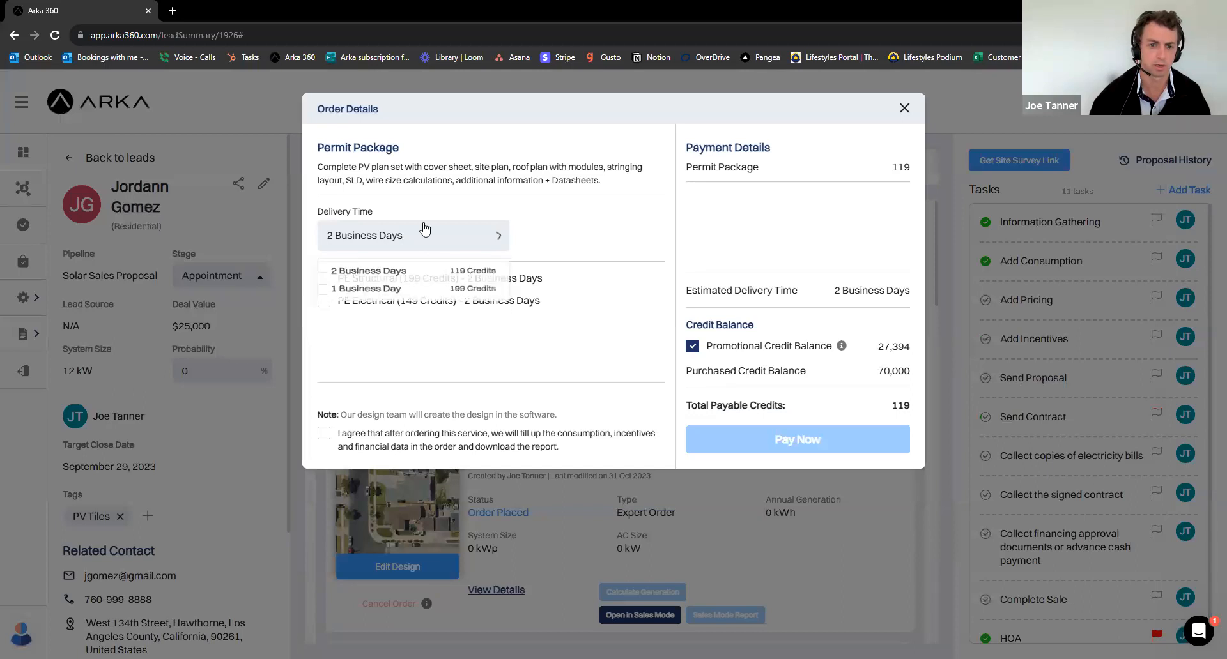
click(427, 281)
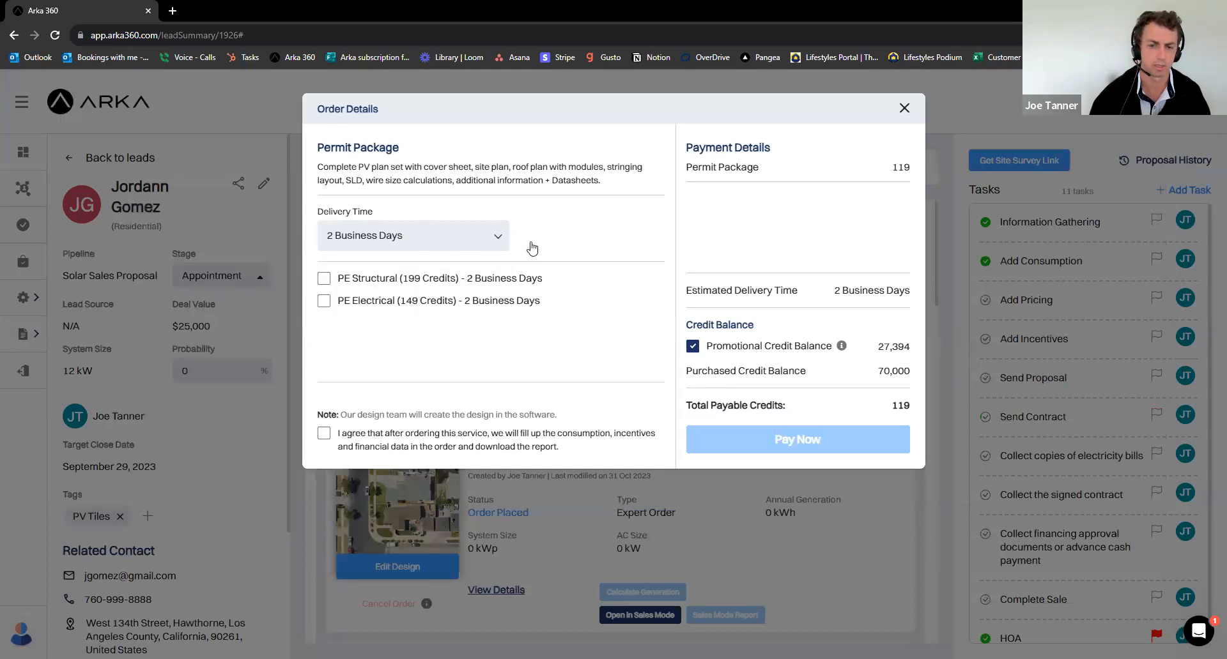
Try adding PE Structural and PE Electrical to the Permit Package order, and remove both again
click(412, 279)
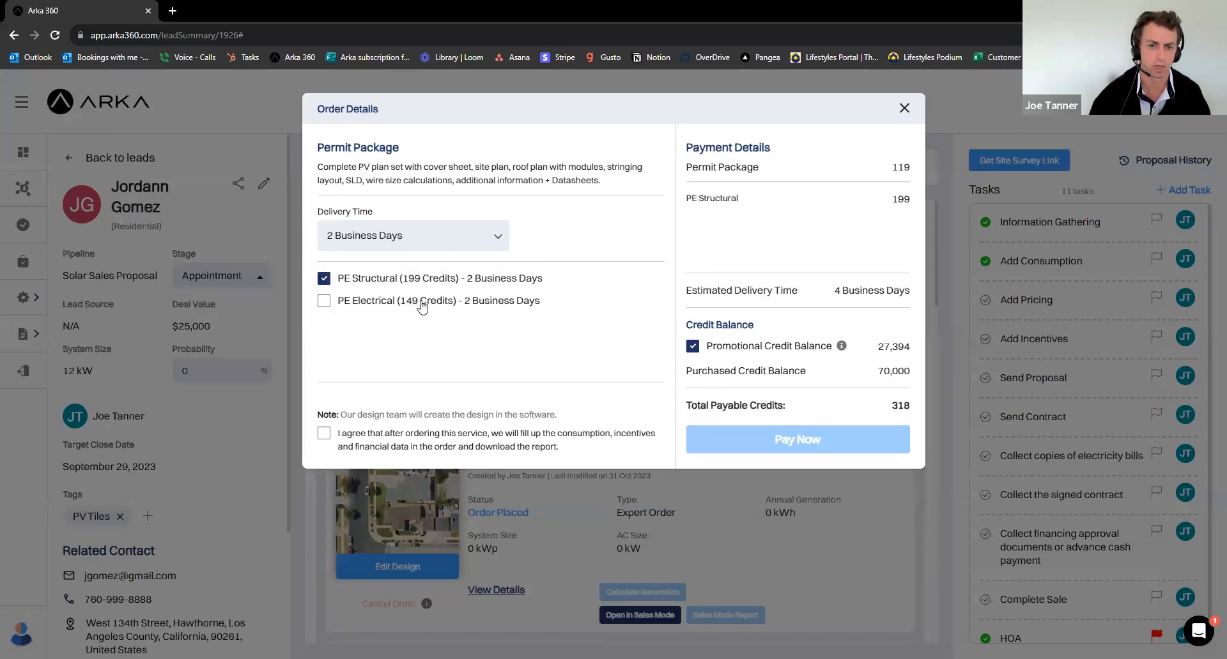
click(422, 305)
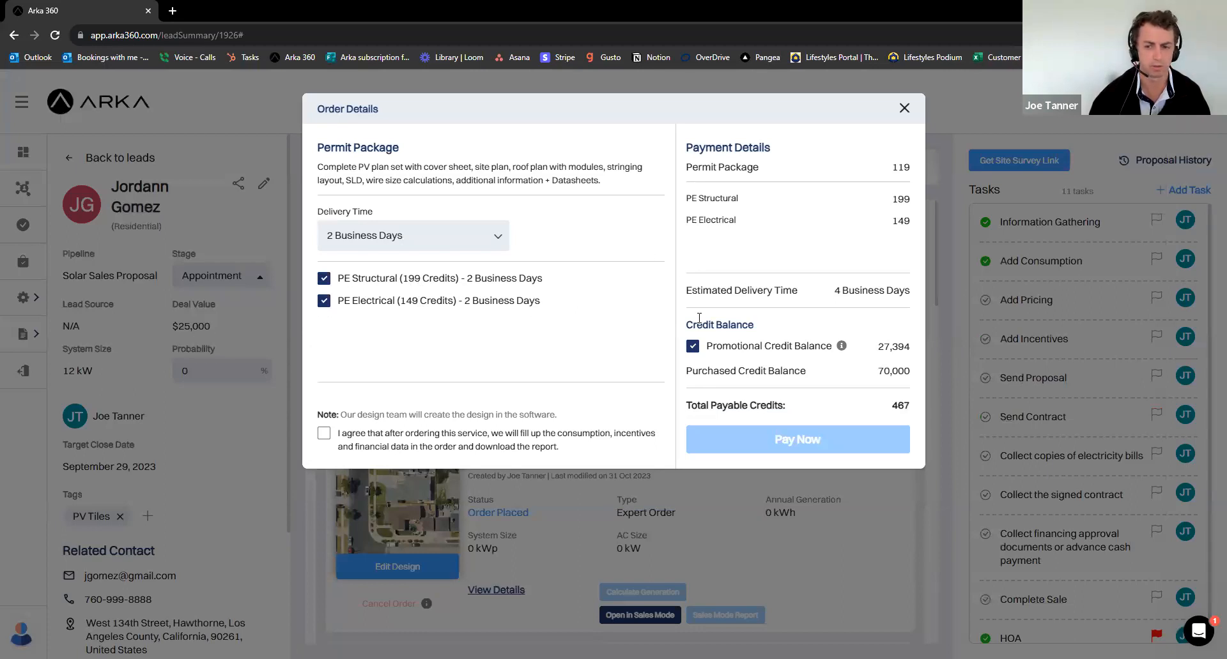
click(434, 305)
click(412, 285)
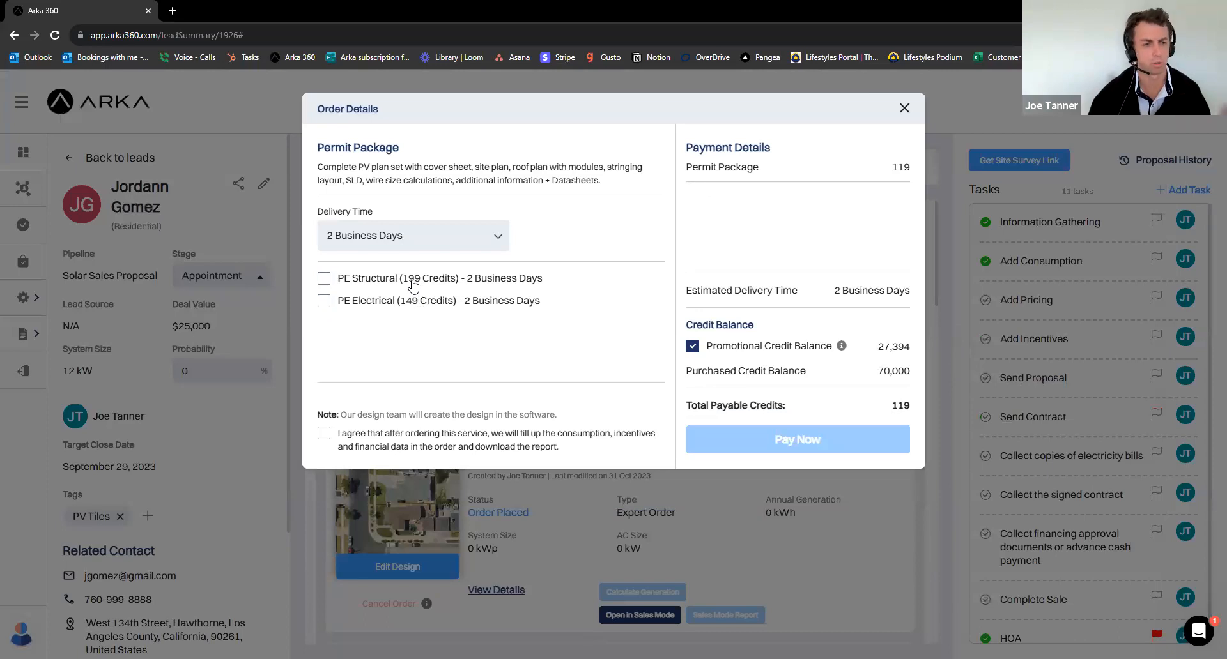
Accept the service agreement, pay for the Permit Package order and proceed to its jurisdiction details
click(324, 434)
click(790, 439)
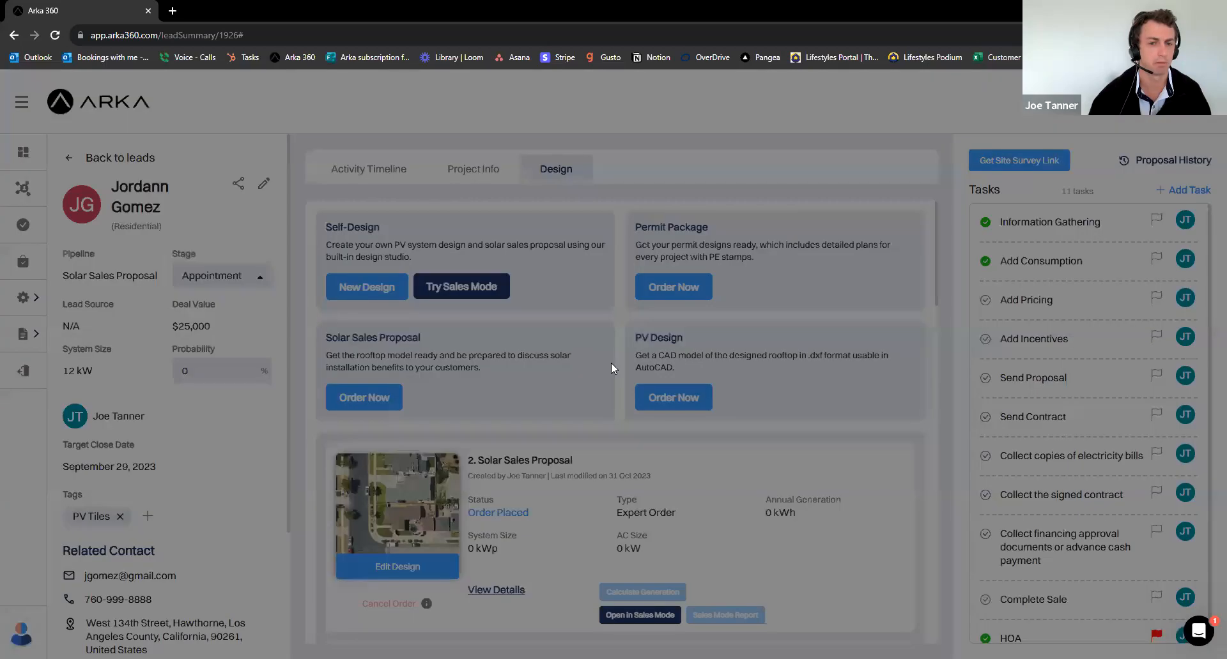
click(610, 289)
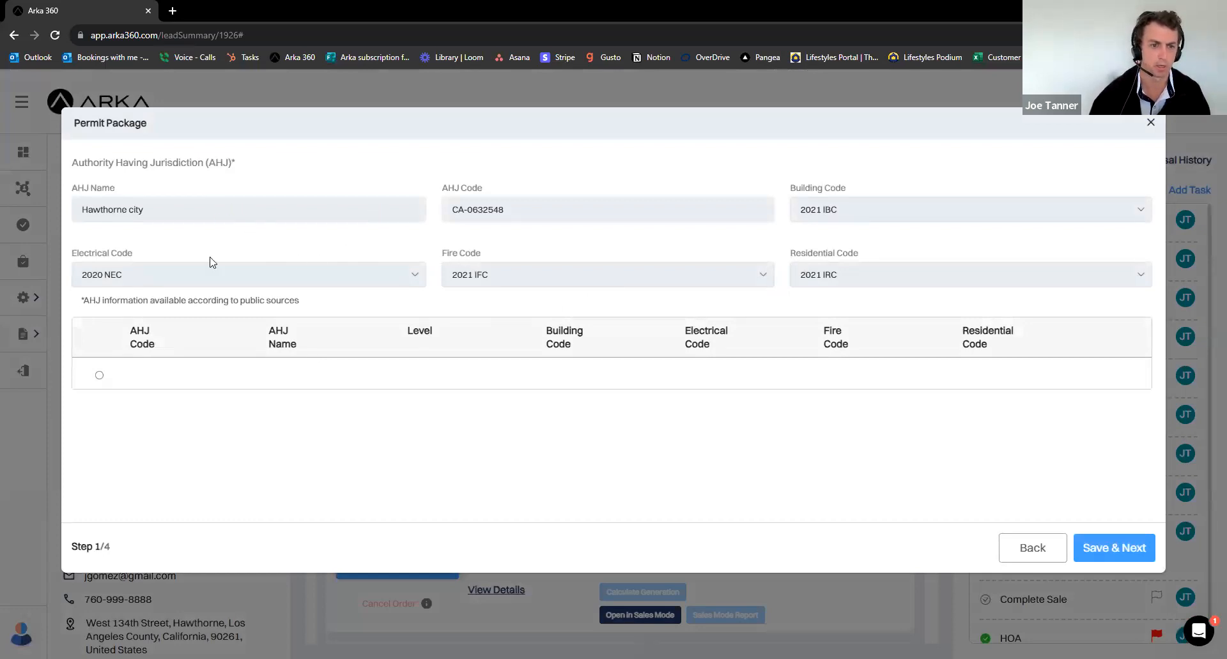
Save the jurisdiction details and review the permit form's customer, contractor and Application Type fields, leaving the application type unset
click(1114, 548)
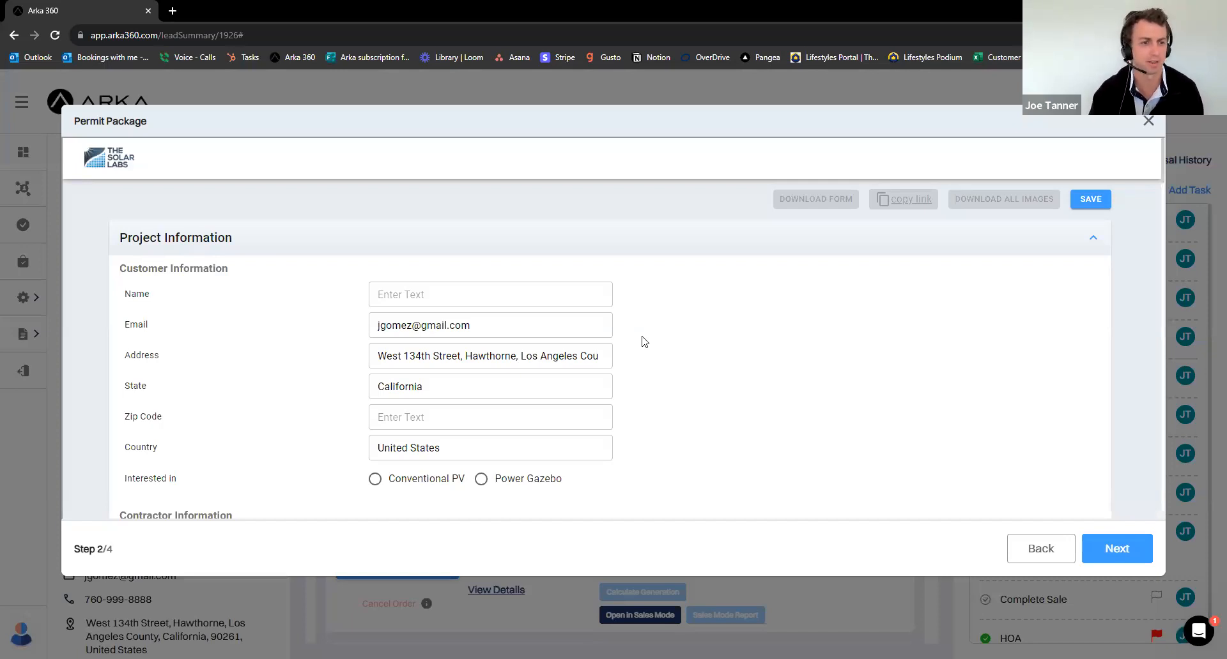
click(511, 294)
scroll(693, 318, down, 2)
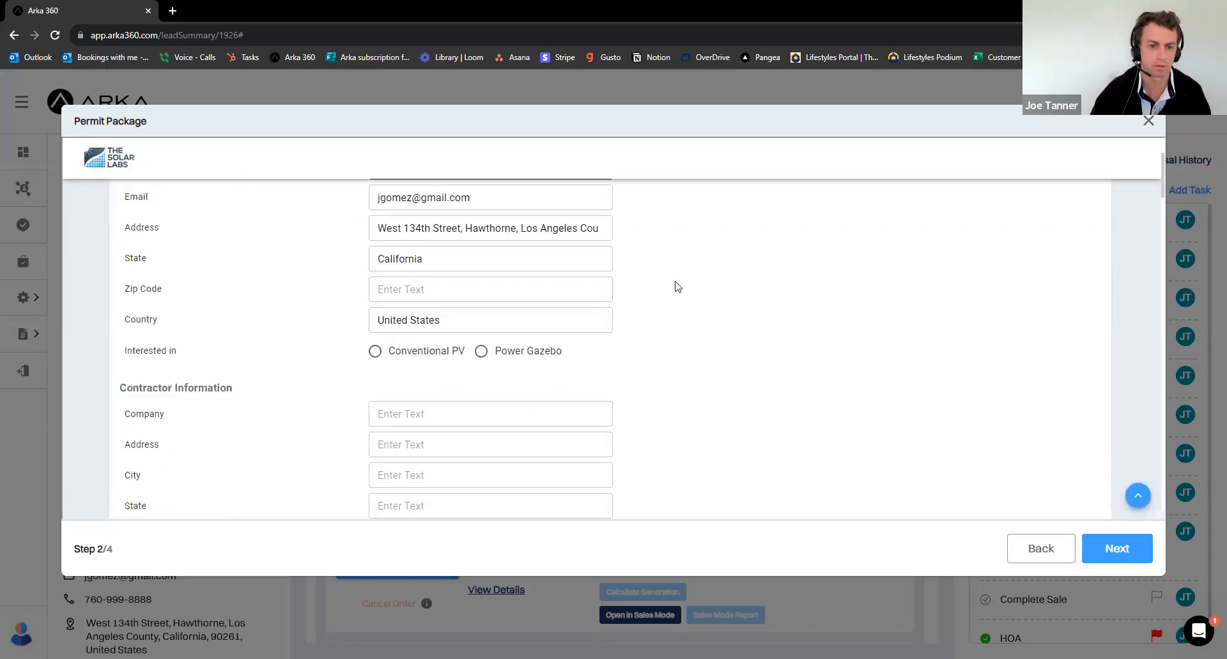
scroll(676, 285, down, 2)
scroll(477, 292, down, 3)
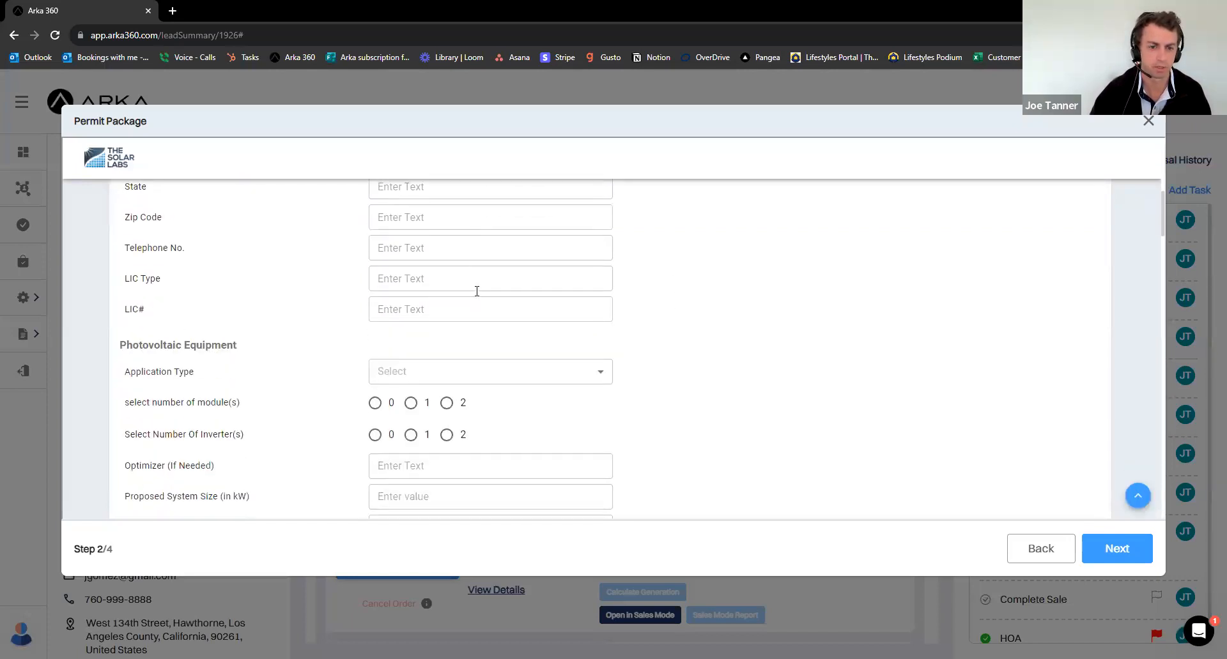
scroll(783, 288, down, 1)
click(495, 302)
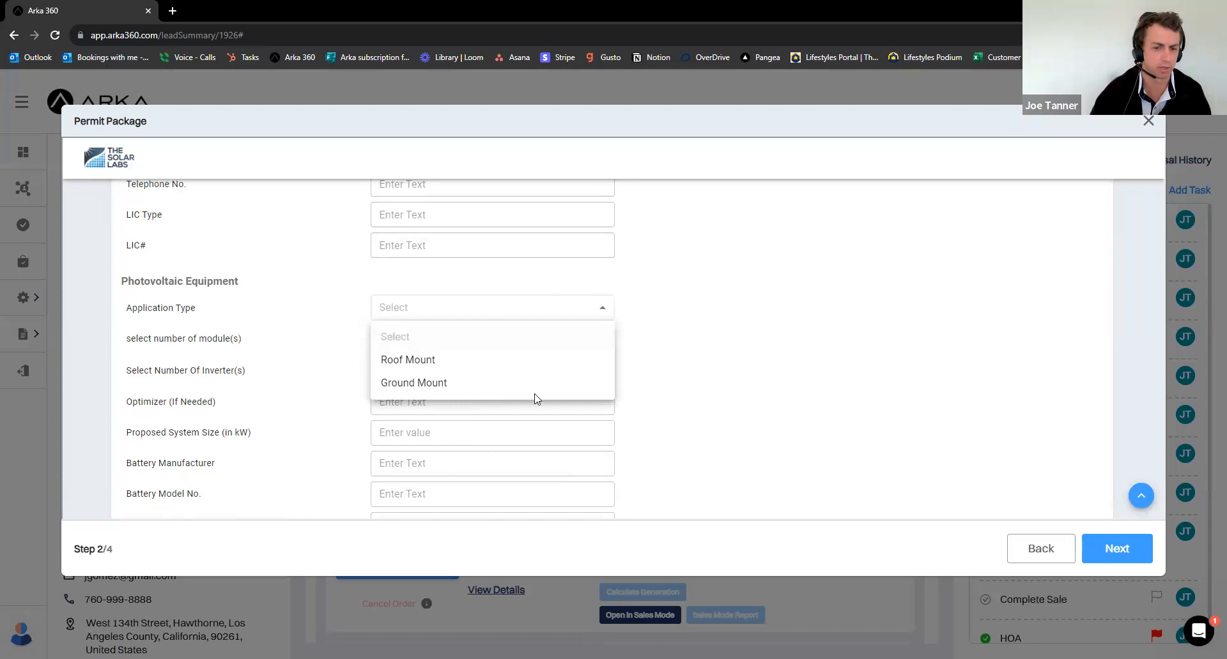
click(807, 291)
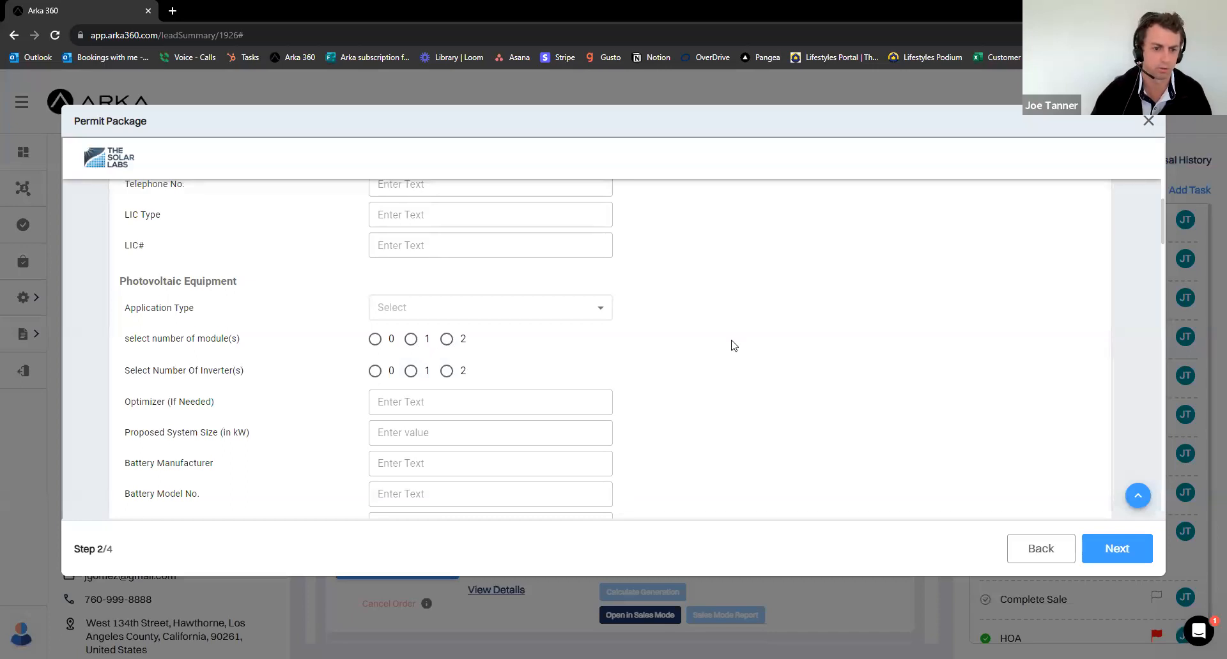
Review the permit form's photovoltaic equipment and electrical service fields
scroll(734, 345, down, 2)
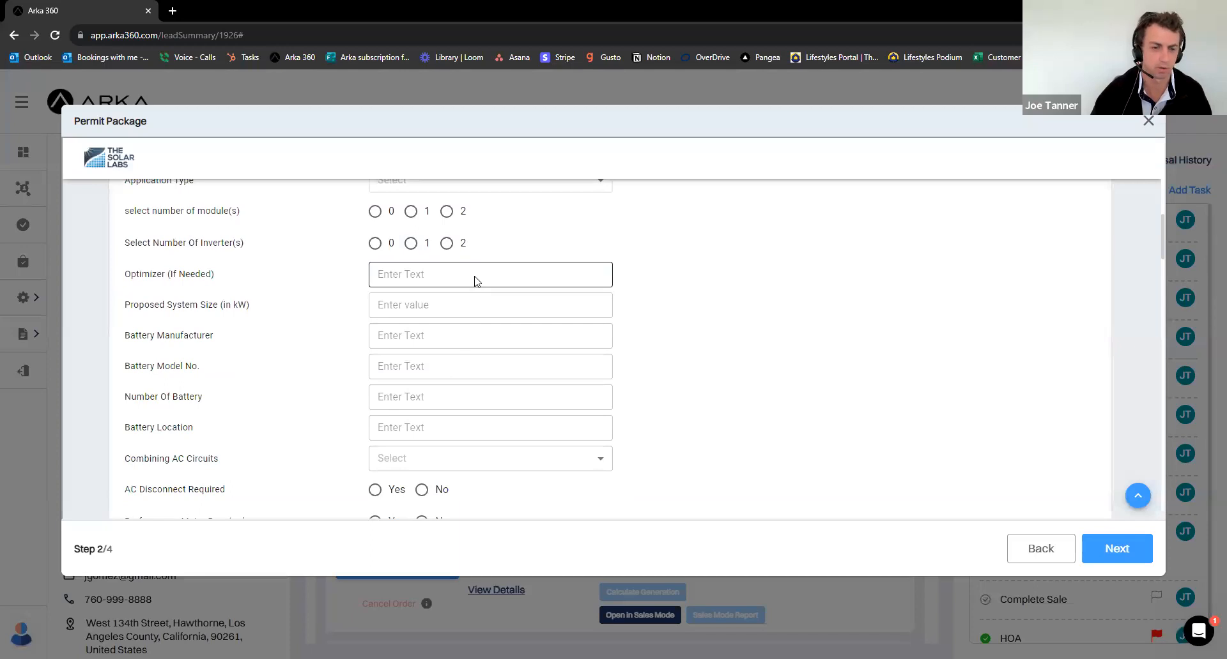
scroll(474, 281, down, 4)
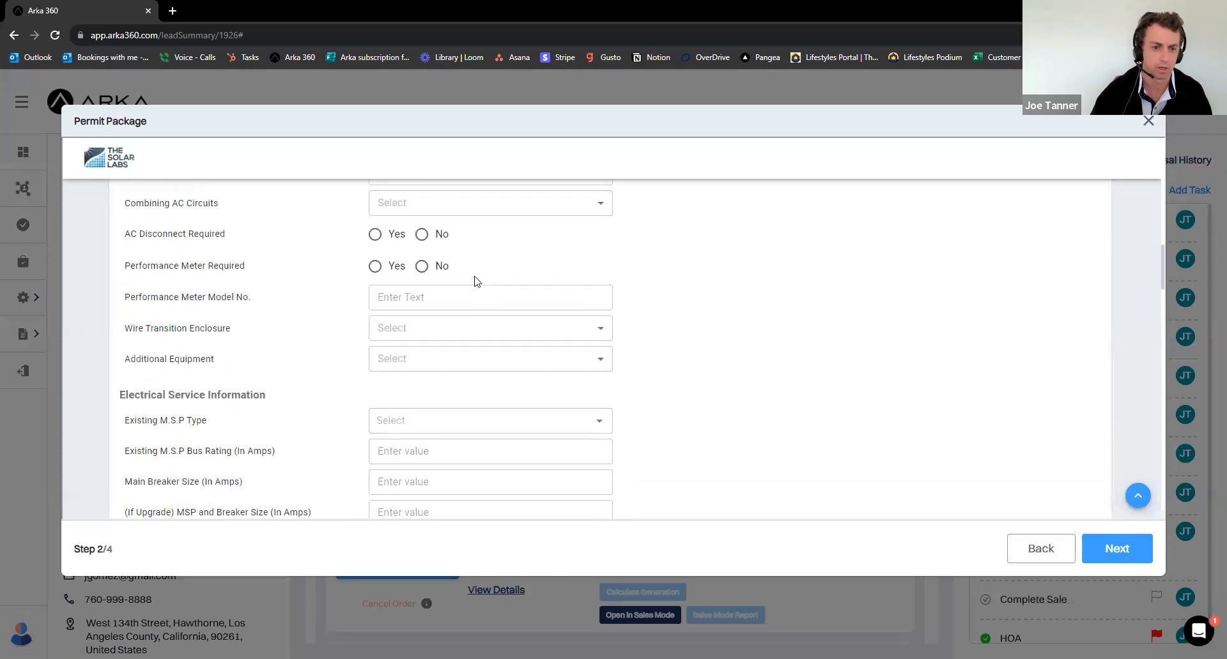
scroll(475, 281, down, 1)
scroll(473, 281, down, 5)
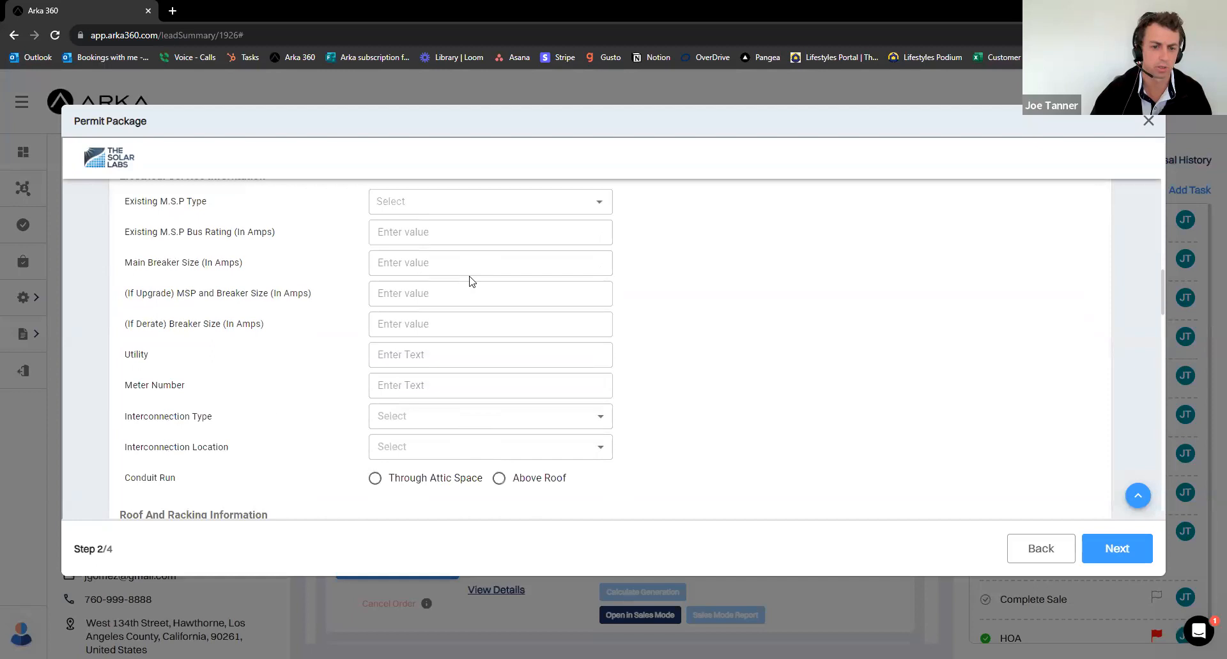
scroll(470, 281, down, 10)
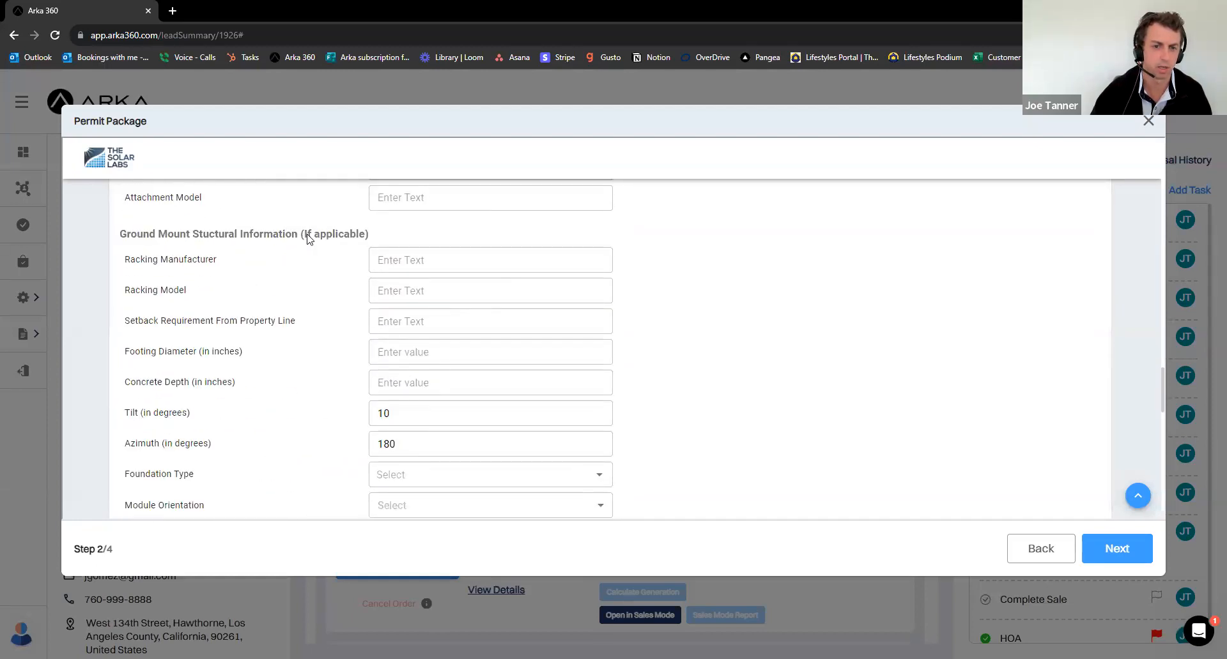
Review the permit form's ground mount structural fields and its roof and racking fields
drag(156, 237, 283, 239)
click(321, 296)
scroll(321, 295, up, 10)
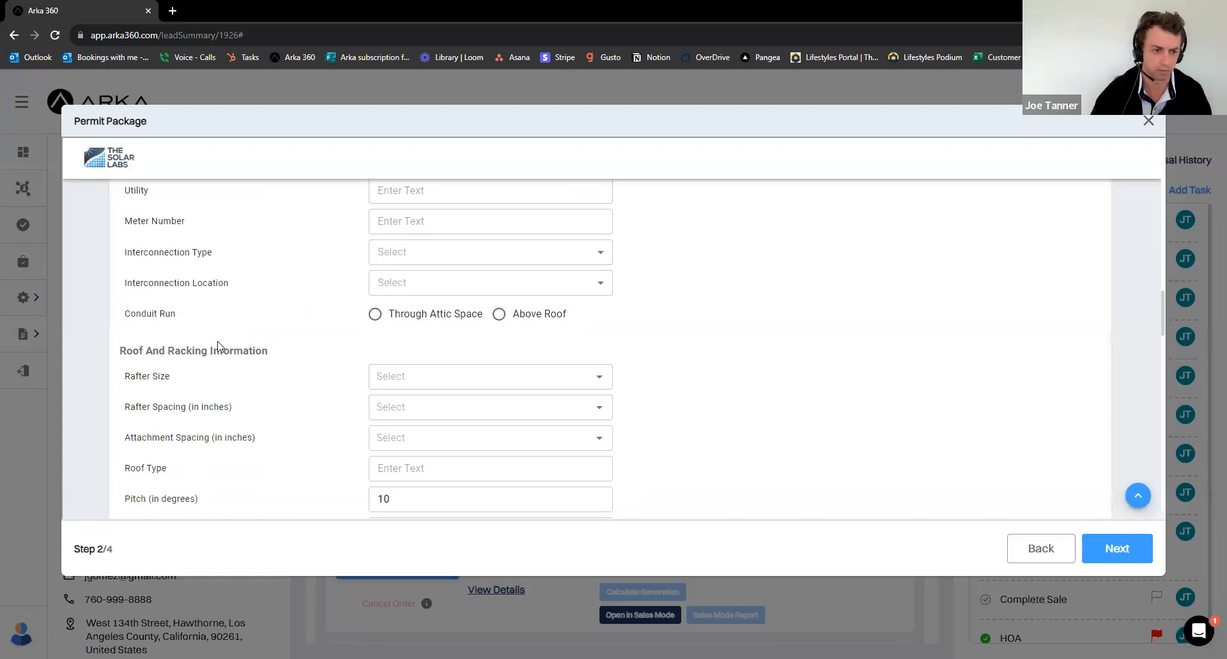
scroll(217, 345, down, 15)
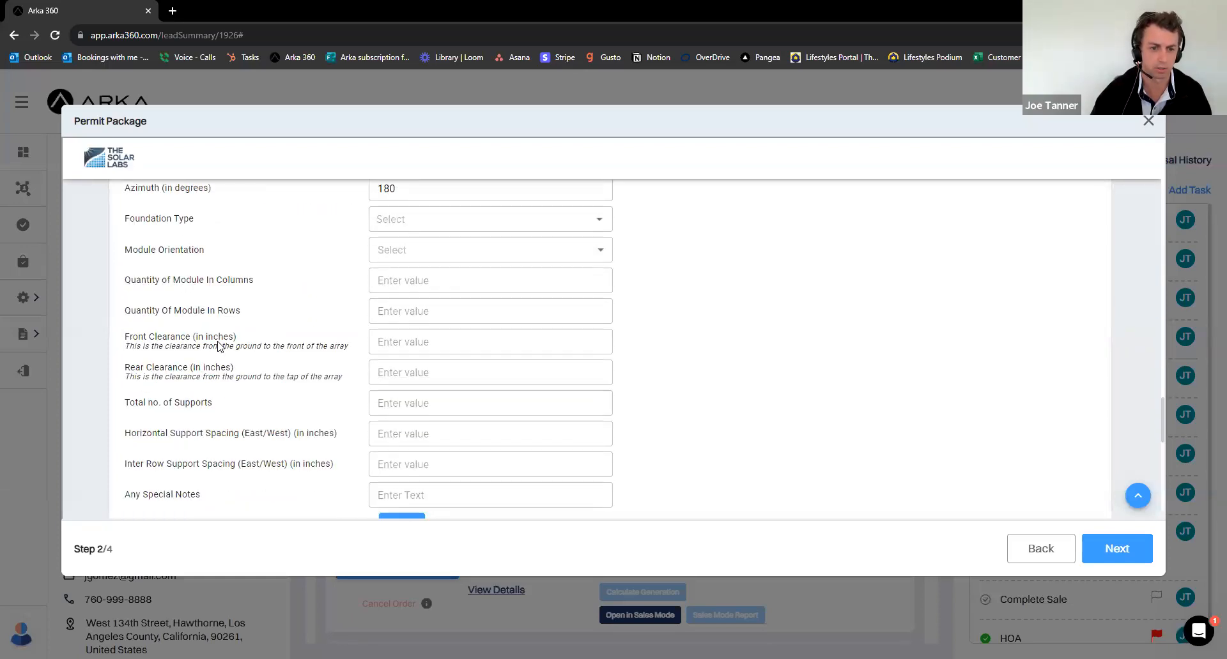
scroll(217, 345, up, 4)
scroll(218, 346, down, 7)
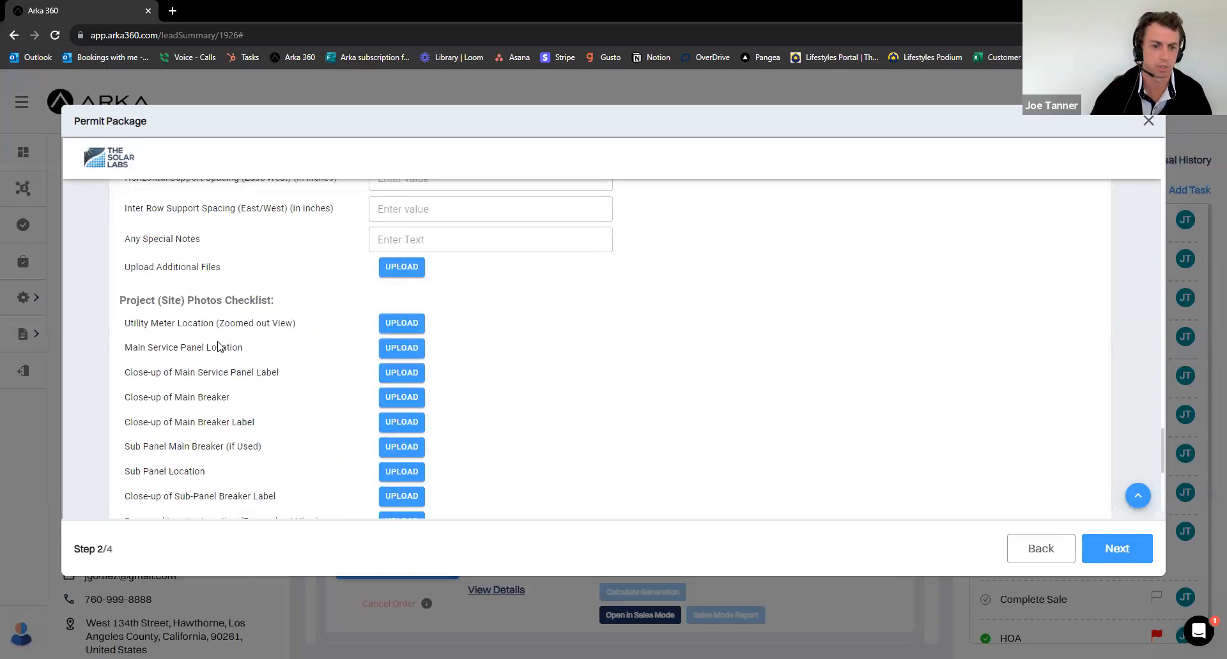
Review the project site photos checklist at the end of the permit form
scroll(255, 319, down, 1)
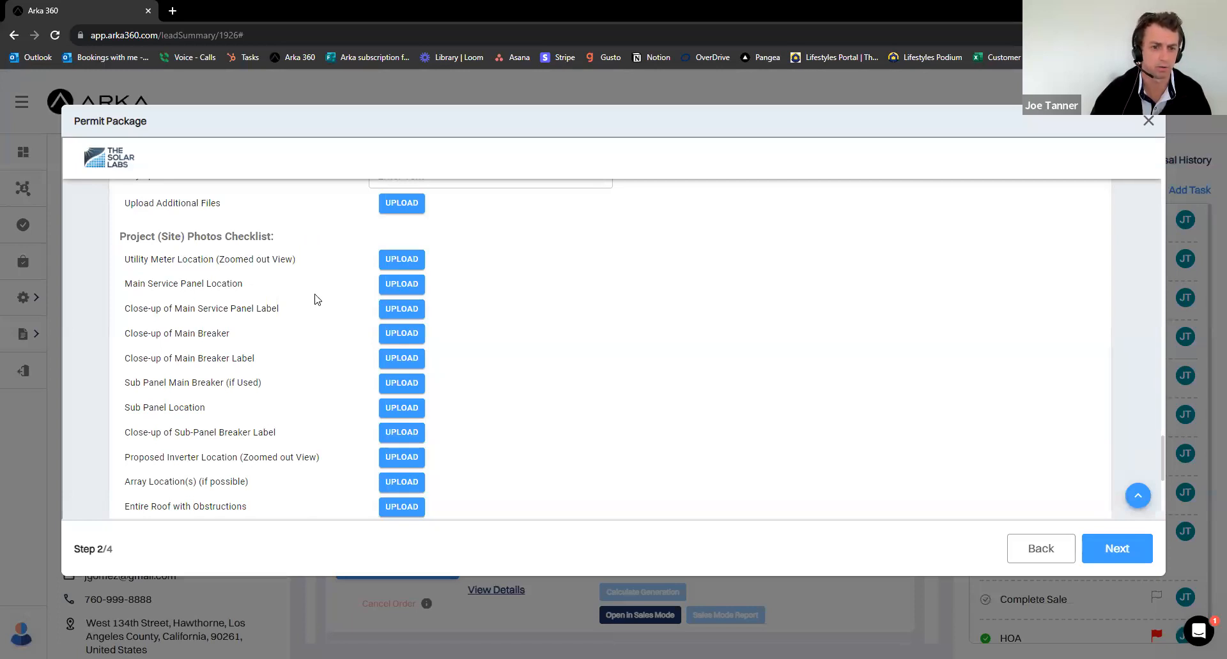
scroll(317, 299, down, 4)
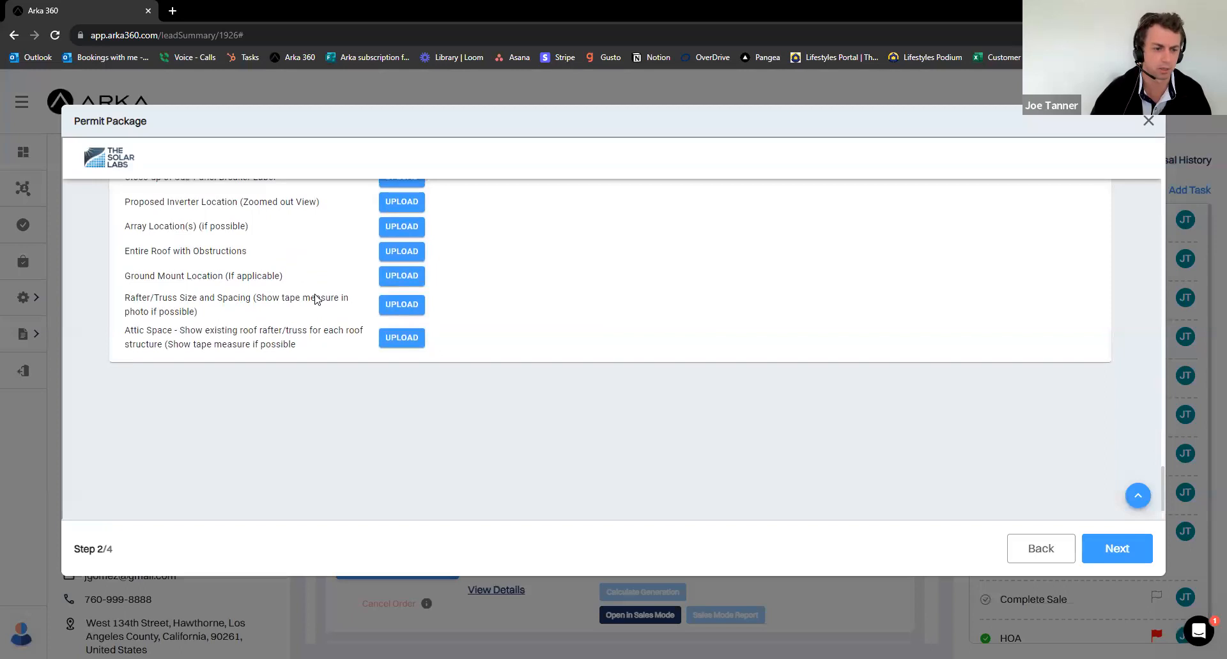
scroll(318, 299, up, 3)
scroll(319, 300, up, 2)
scroll(319, 300, down, 3)
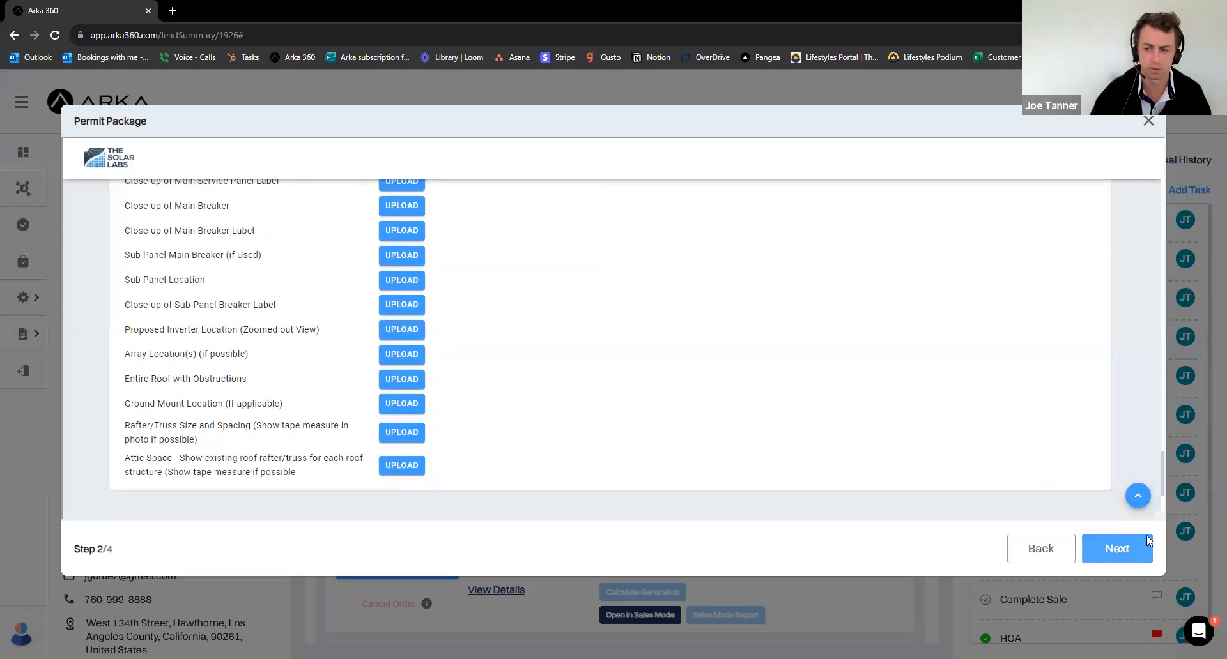
Proceed past the optional document sharing to the project requirements, and close the Permit Package form without submitting it
click(1096, 551)
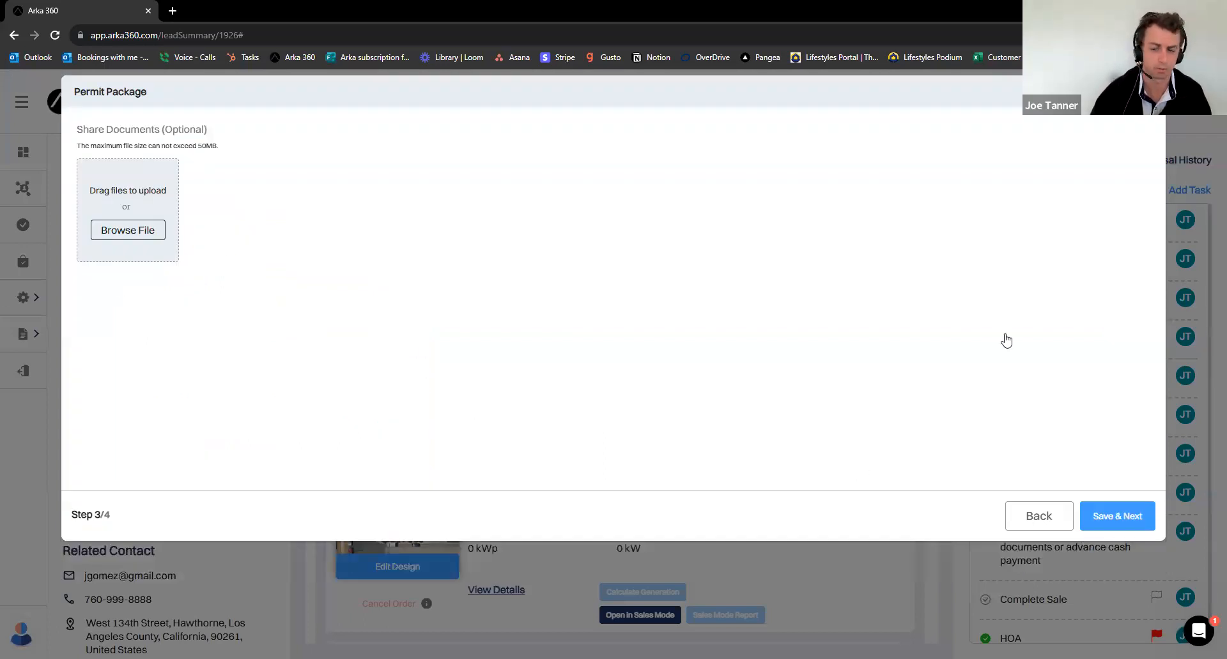
click(1089, 523)
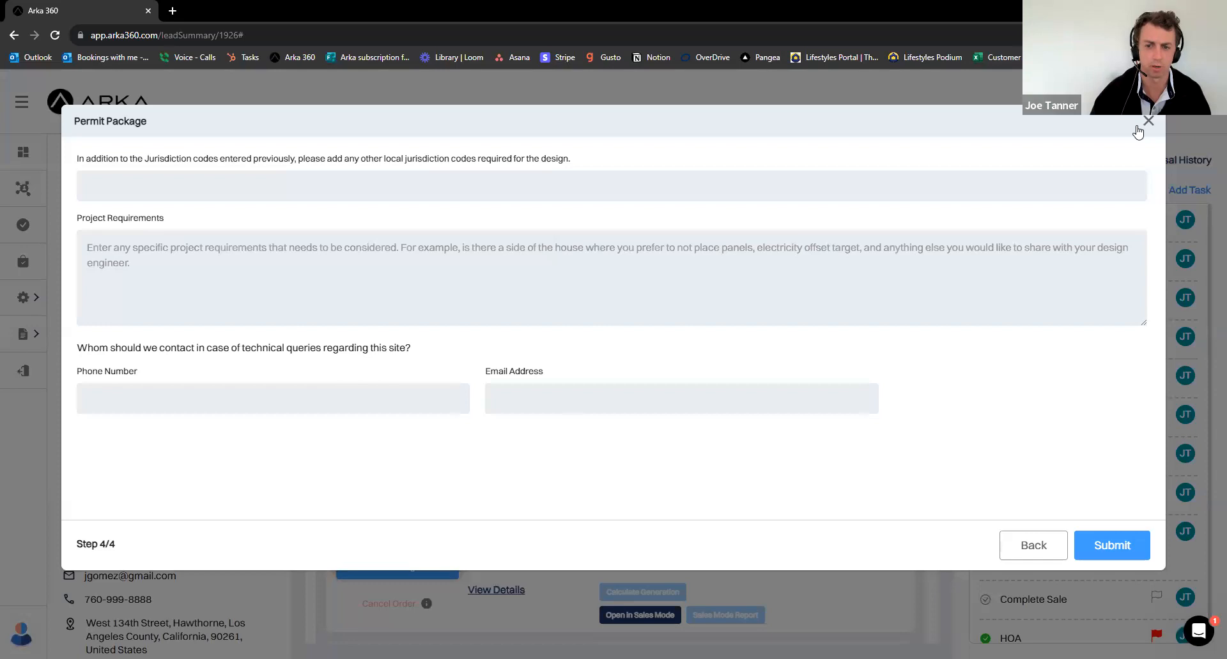
click(1137, 131)
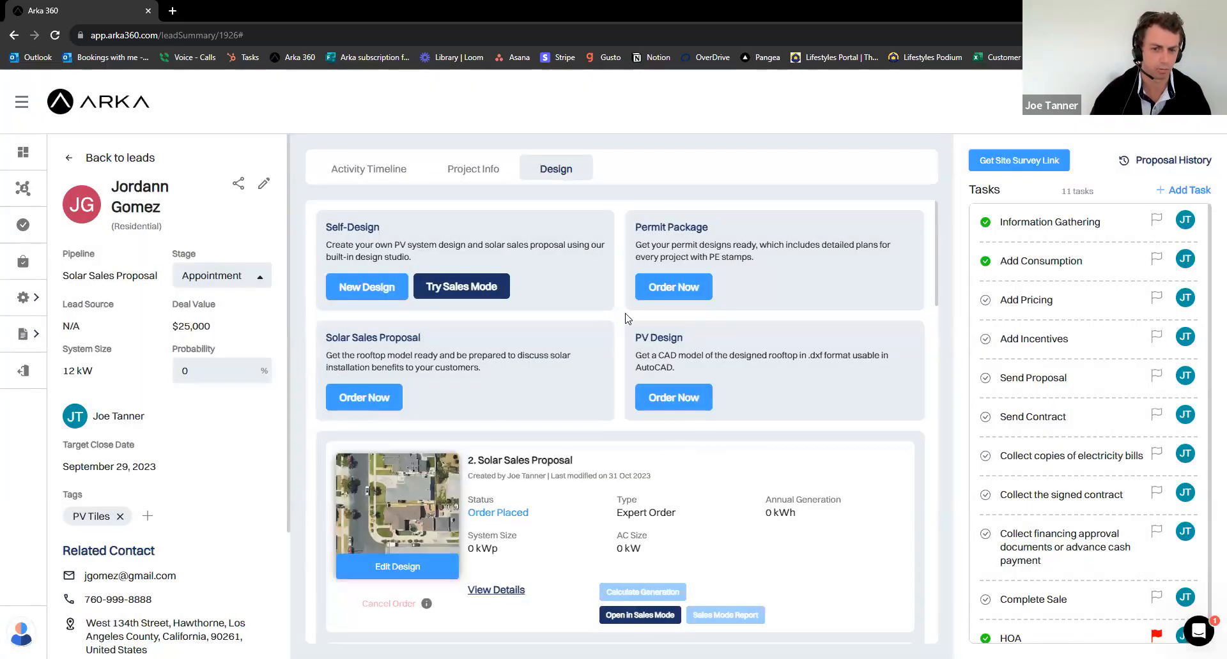
Create a new self-design named Design with defaults profile A
click(372, 300)
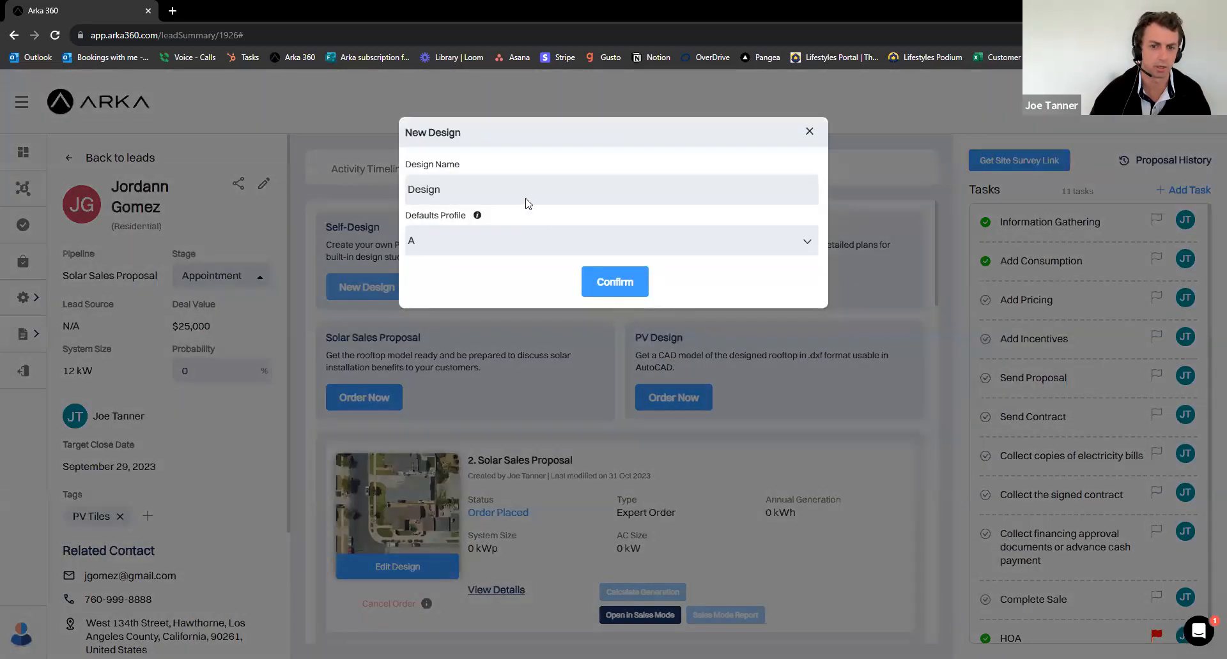
click(604, 287)
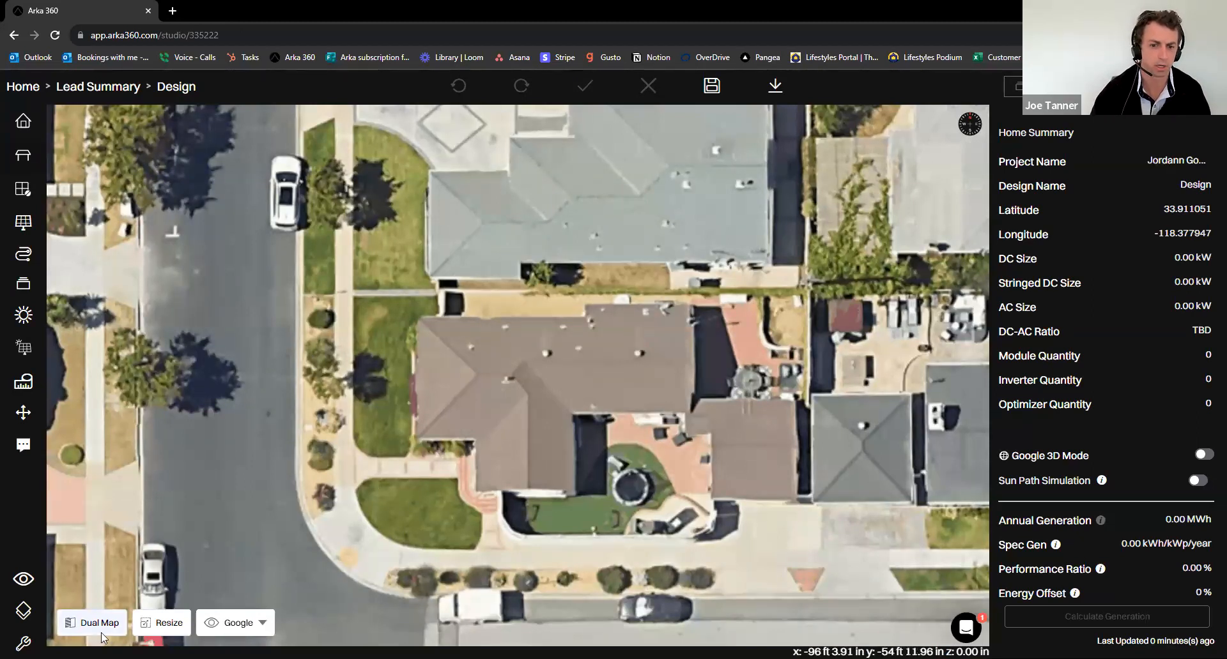
Show the dual map beside the design and rotate its satellite view to see the house from another angle
click(82, 623)
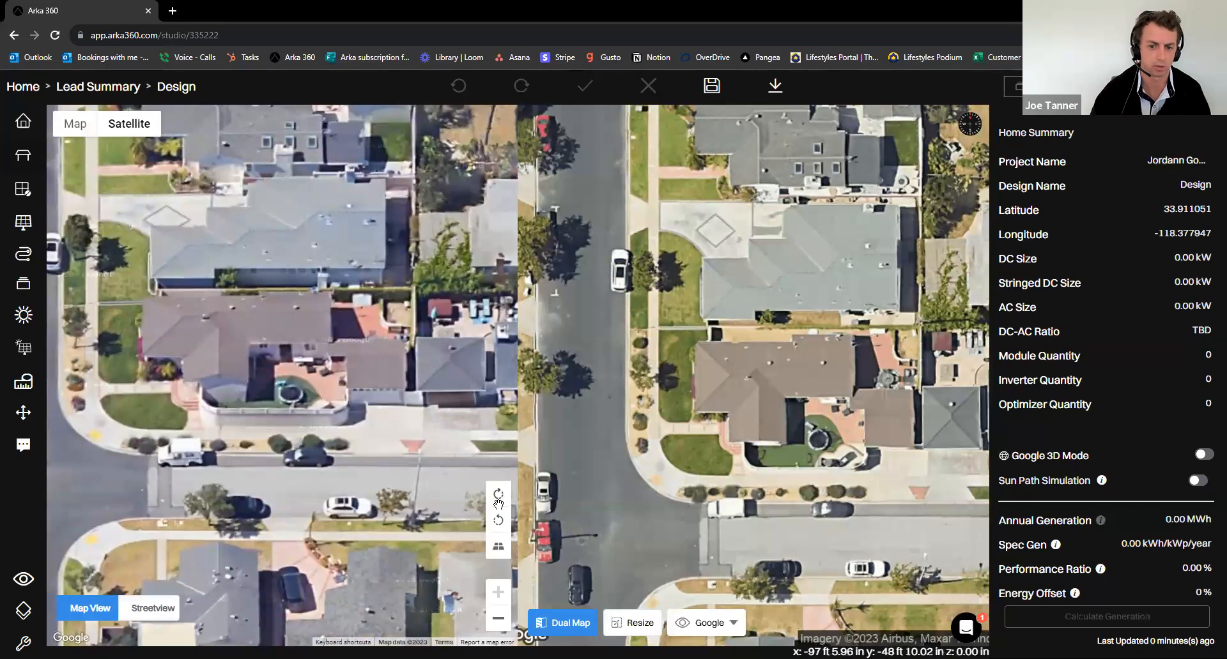
click(498, 496)
click(499, 502)
click(498, 501)
click(499, 501)
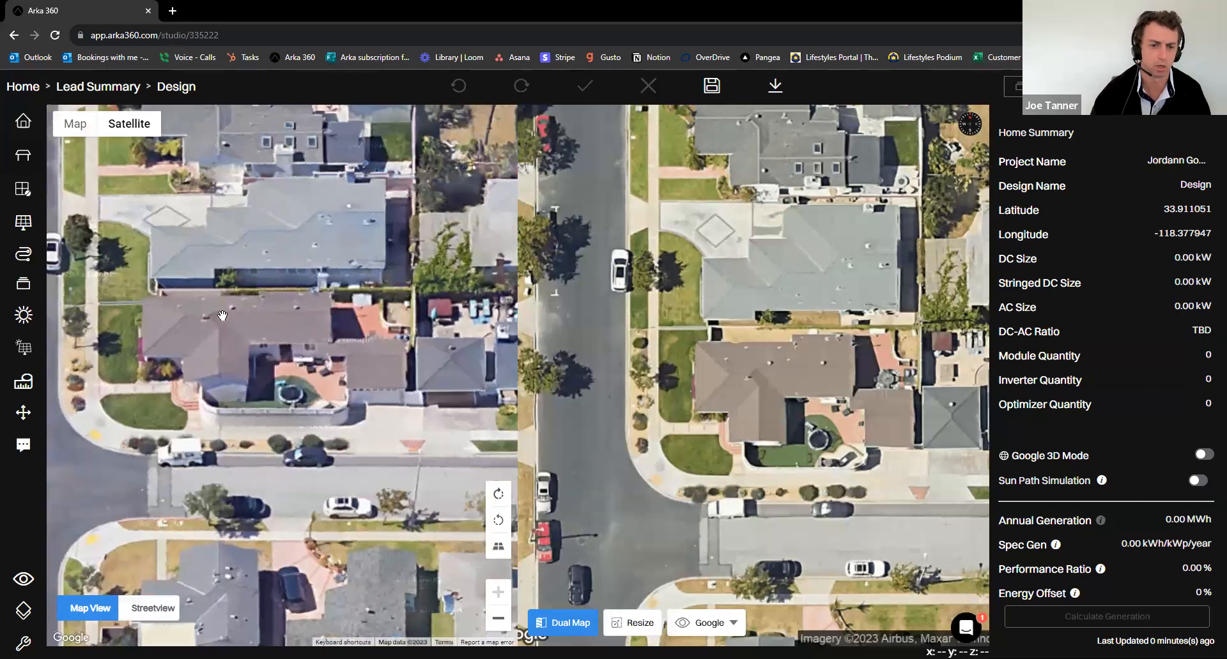
click(498, 520)
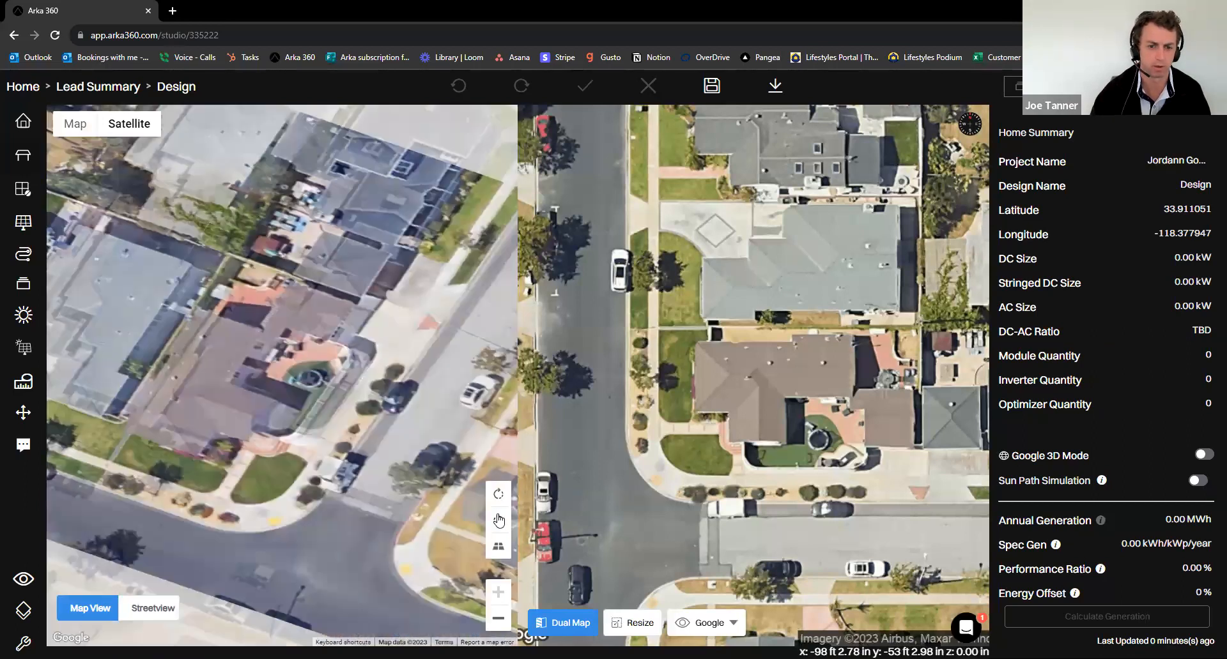
Switch the dual map to Streetview and inspect the front of the house and its roof up close
click(147, 607)
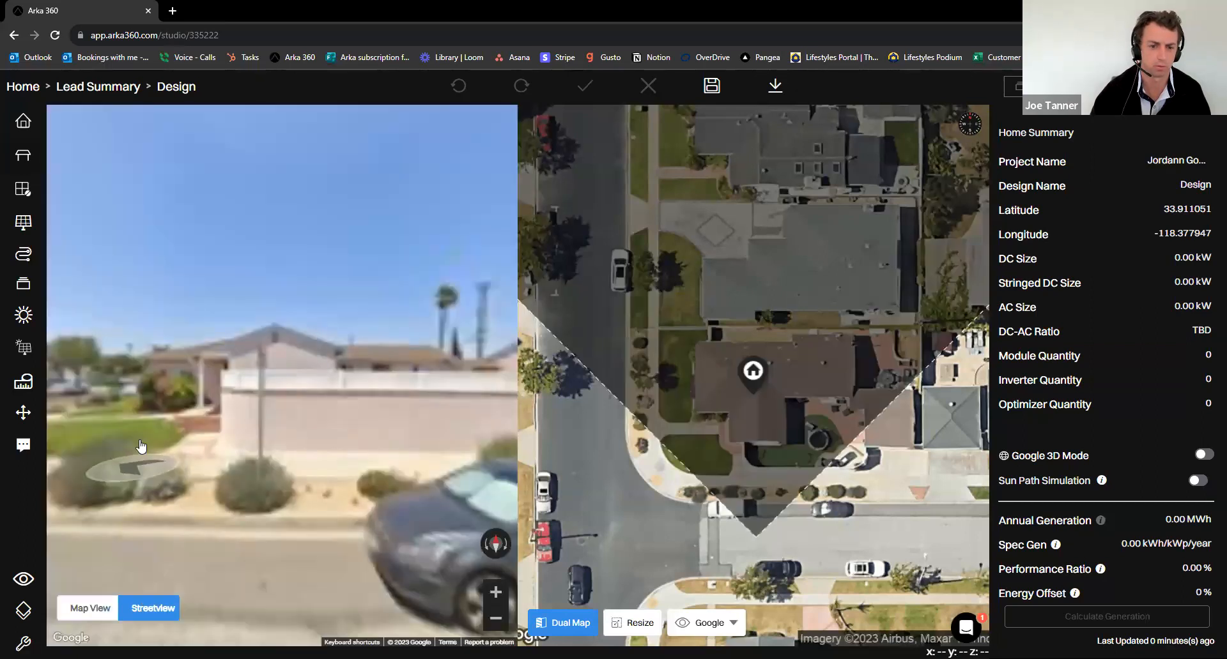
drag(258, 428, 361, 425)
drag(191, 422, 373, 420)
drag(445, 411, 324, 420)
scroll(333, 395, up, 1)
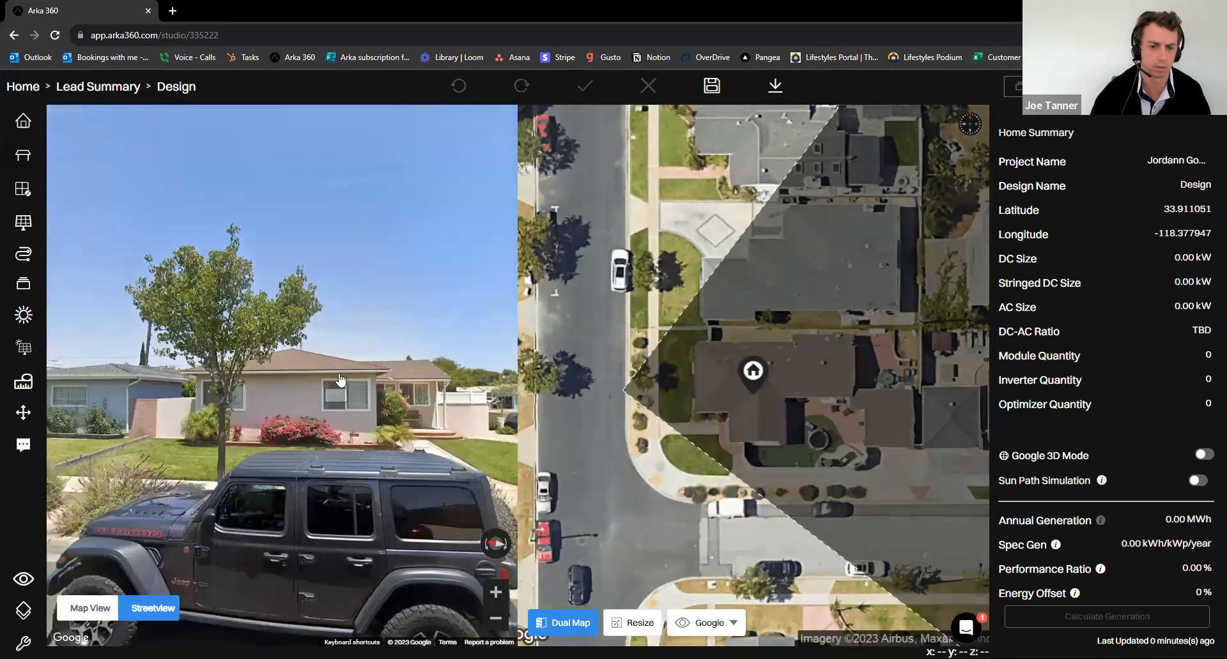
scroll(340, 380, up, 4)
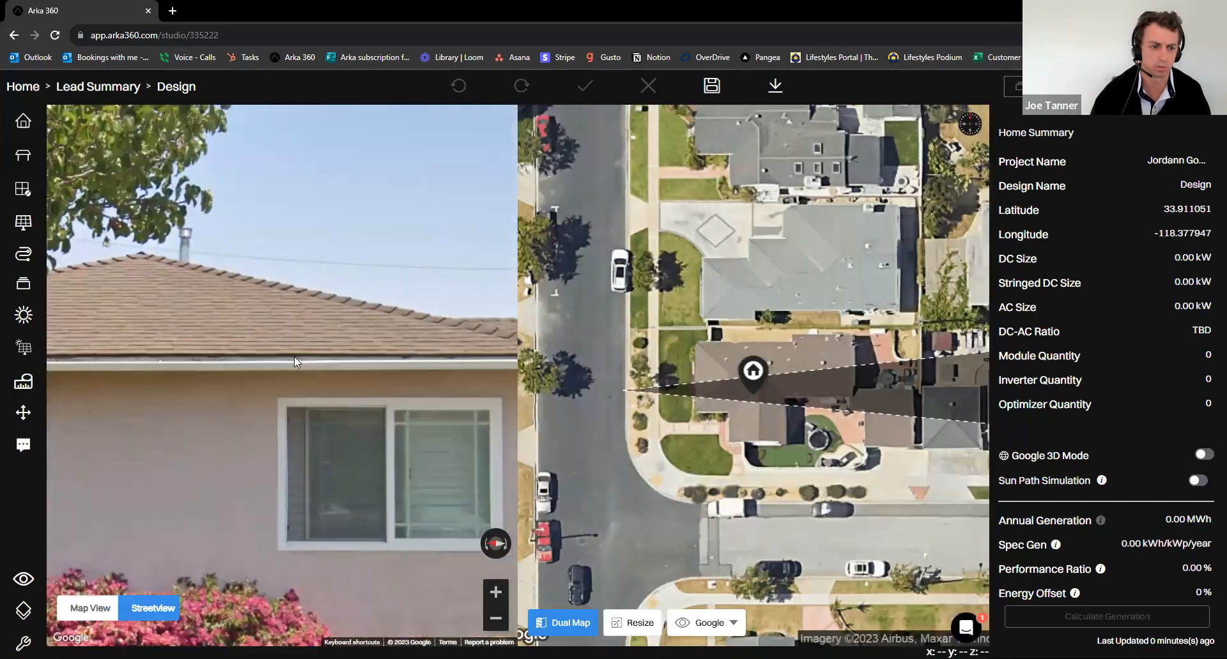
drag(428, 455, 241, 475)
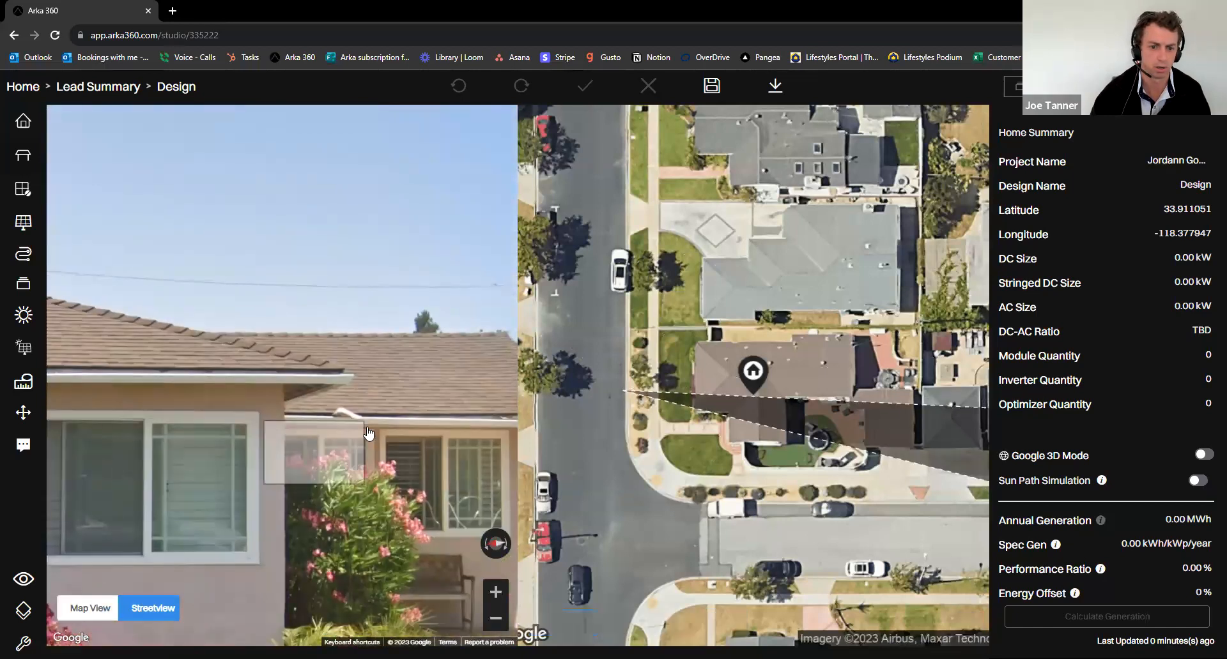
click(420, 438)
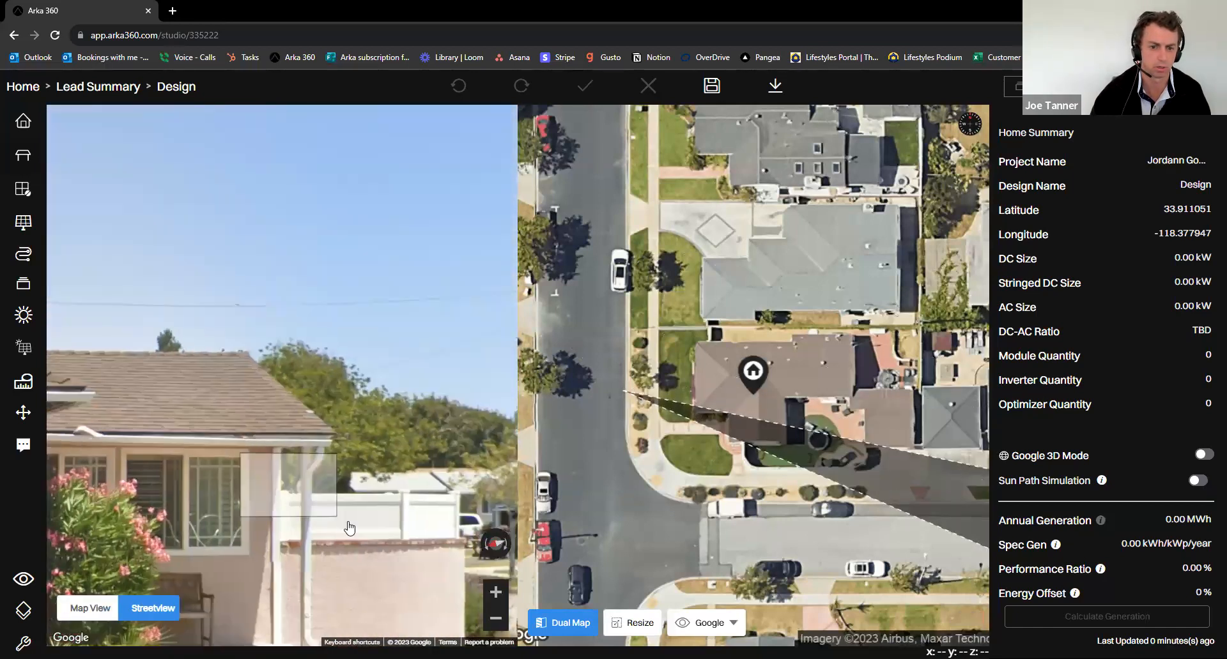
click(405, 594)
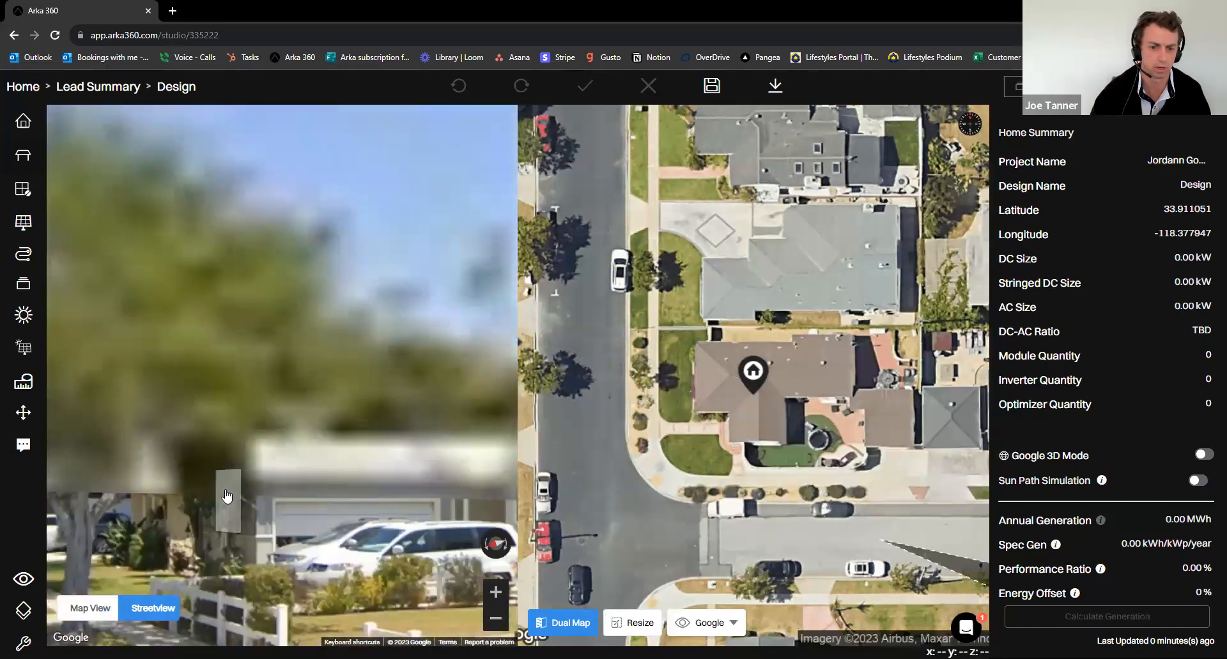
Look around from the side street to inspect the garage and its roof in Streetview, and close the dual map
drag(158, 393, 607, 345)
drag(153, 349, 377, 338)
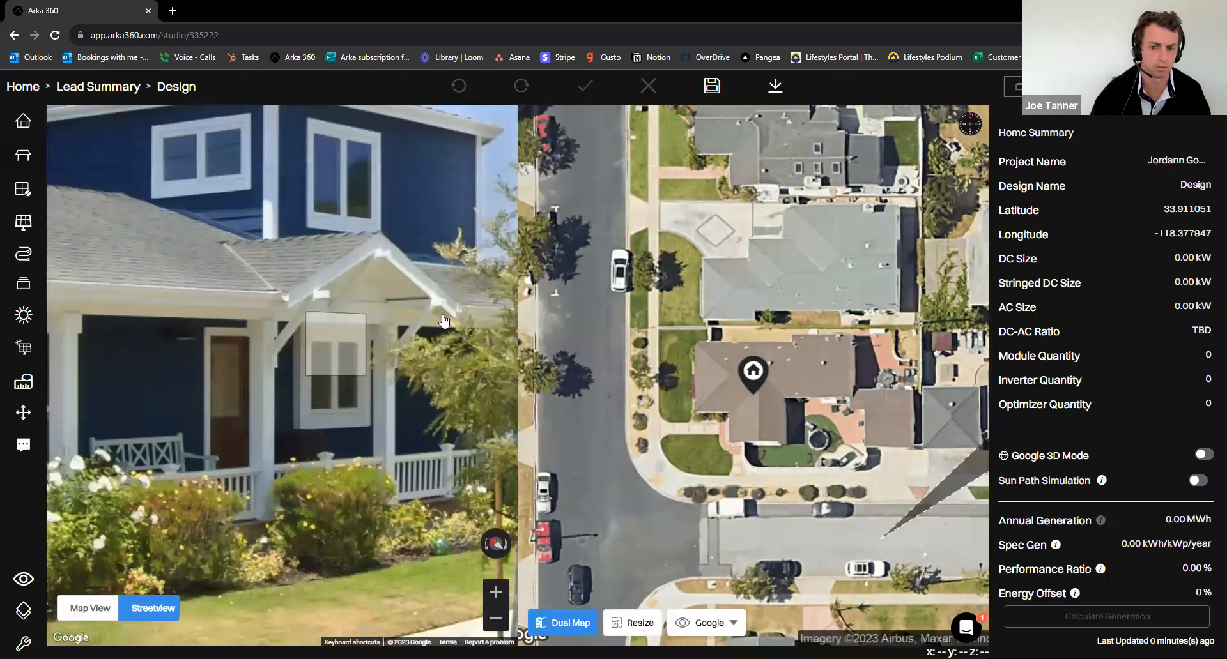
drag(150, 340, 451, 292)
drag(180, 308, 449, 405)
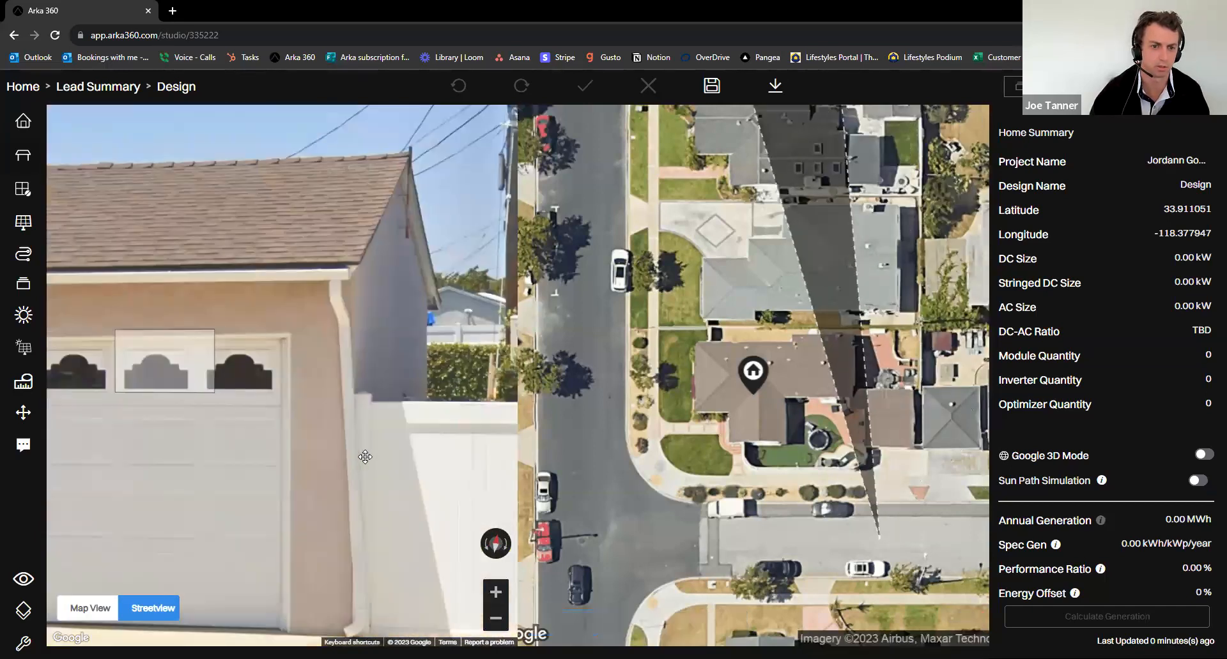
click(179, 368)
drag(334, 422, 404, 401)
drag(124, 397, 195, 383)
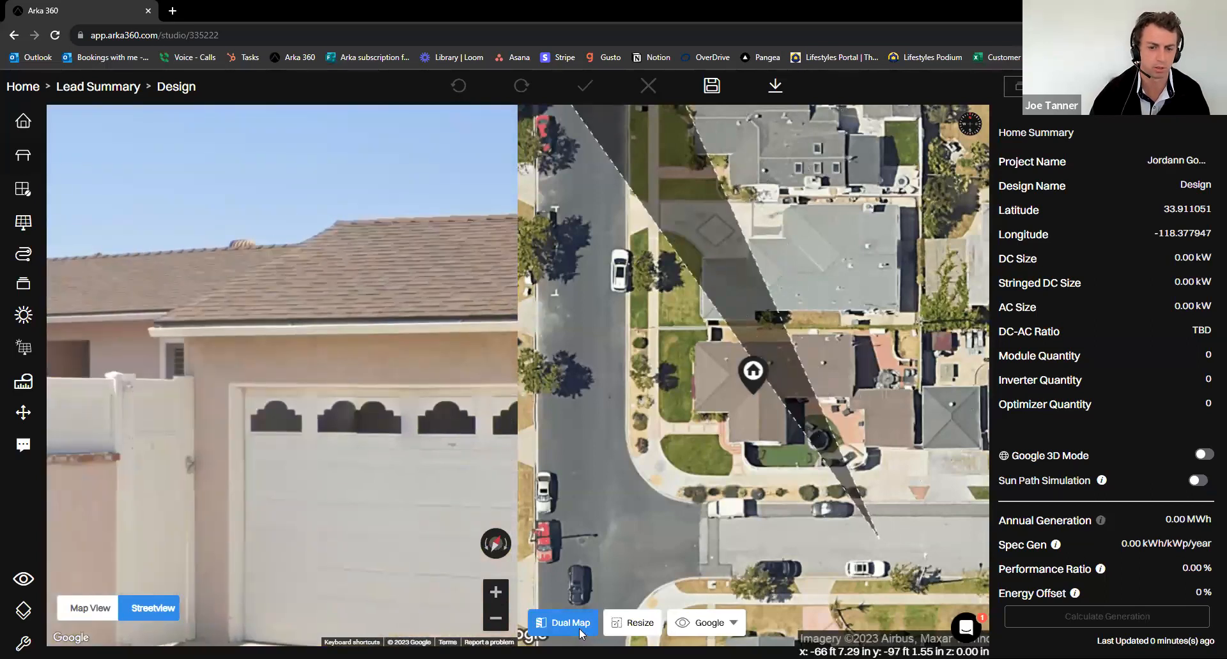
click(579, 627)
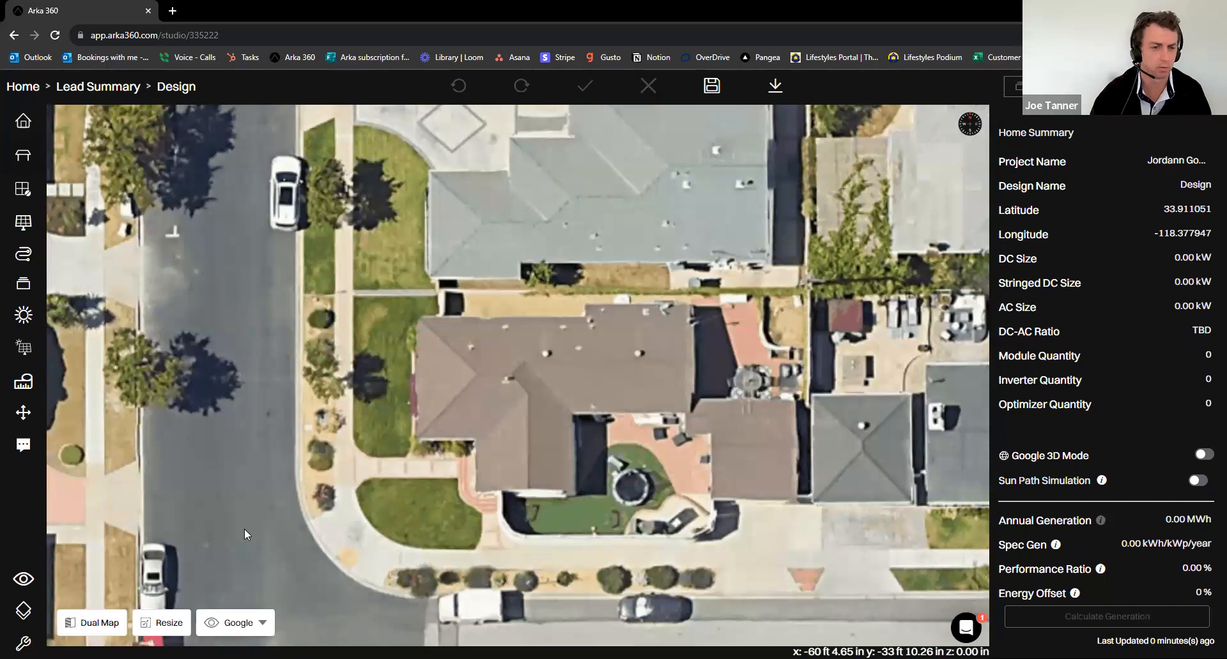
Place a PGUS01-01M1-77-4x8 gazebo on the patio behind the house and check it in 3D before returning to the plan view
click(23, 160)
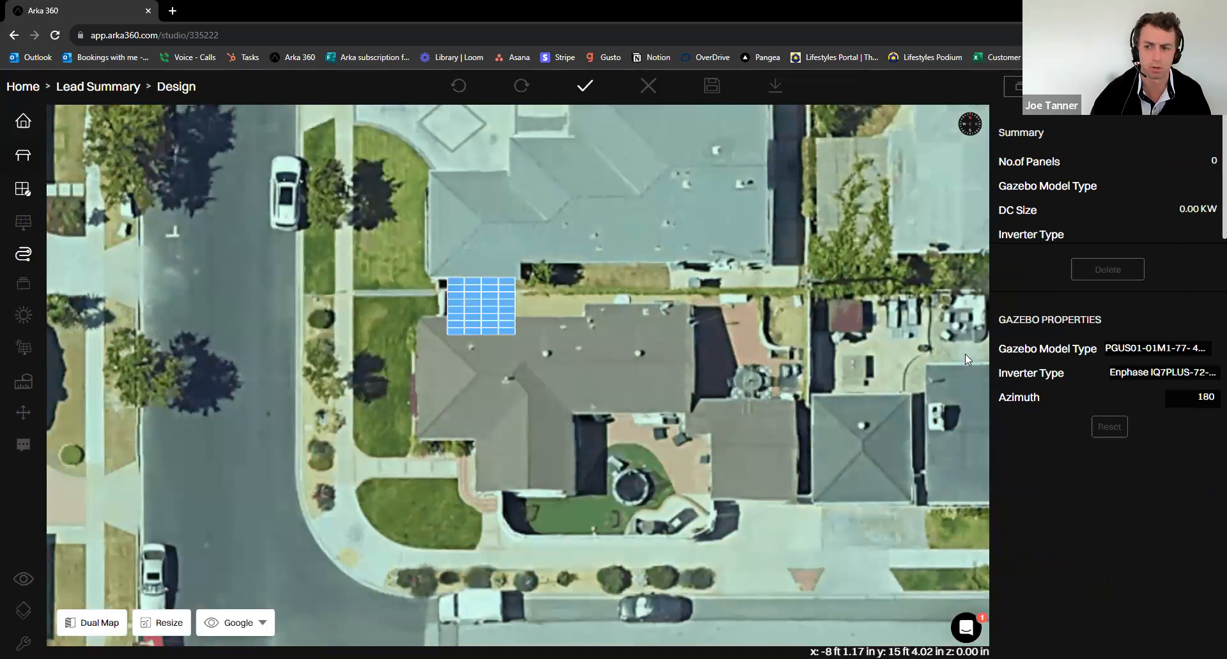
click(1169, 350)
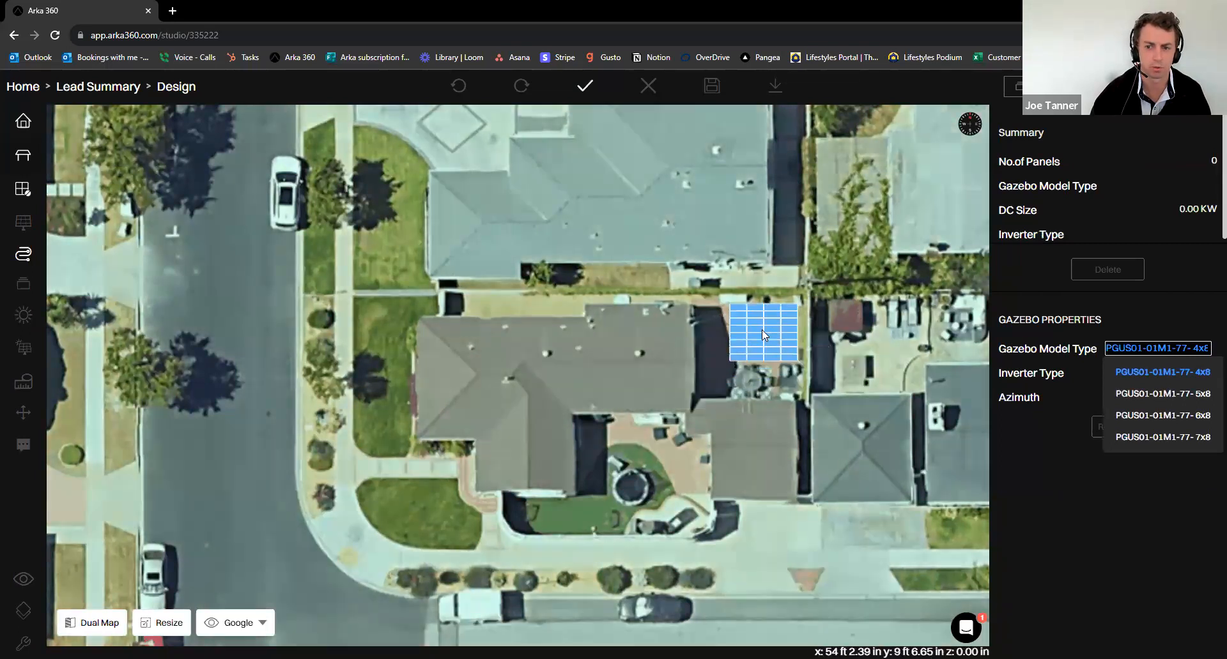
click(760, 330)
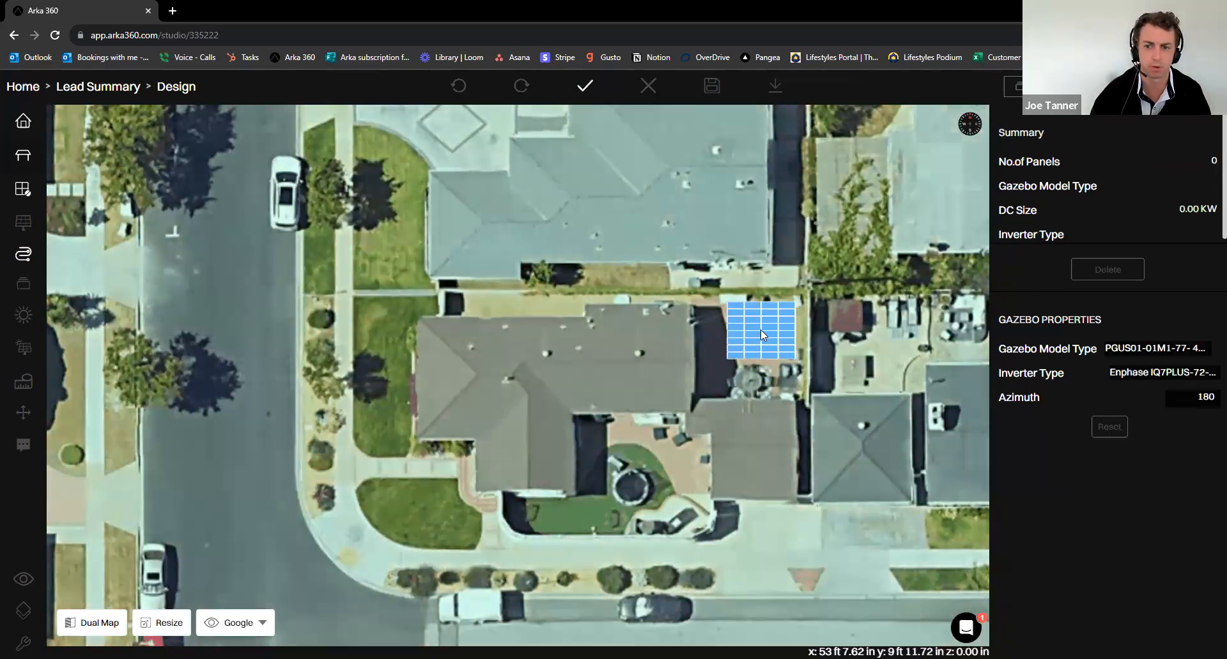
click(585, 87)
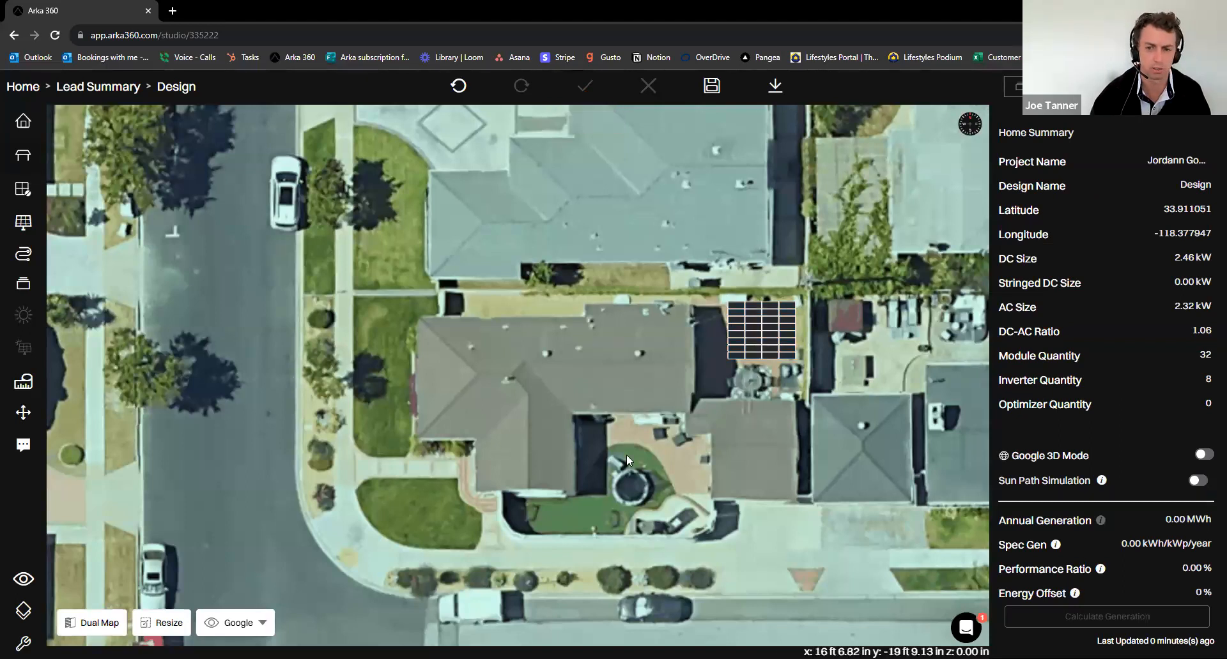
key(c)
drag(622, 455, 630, 490)
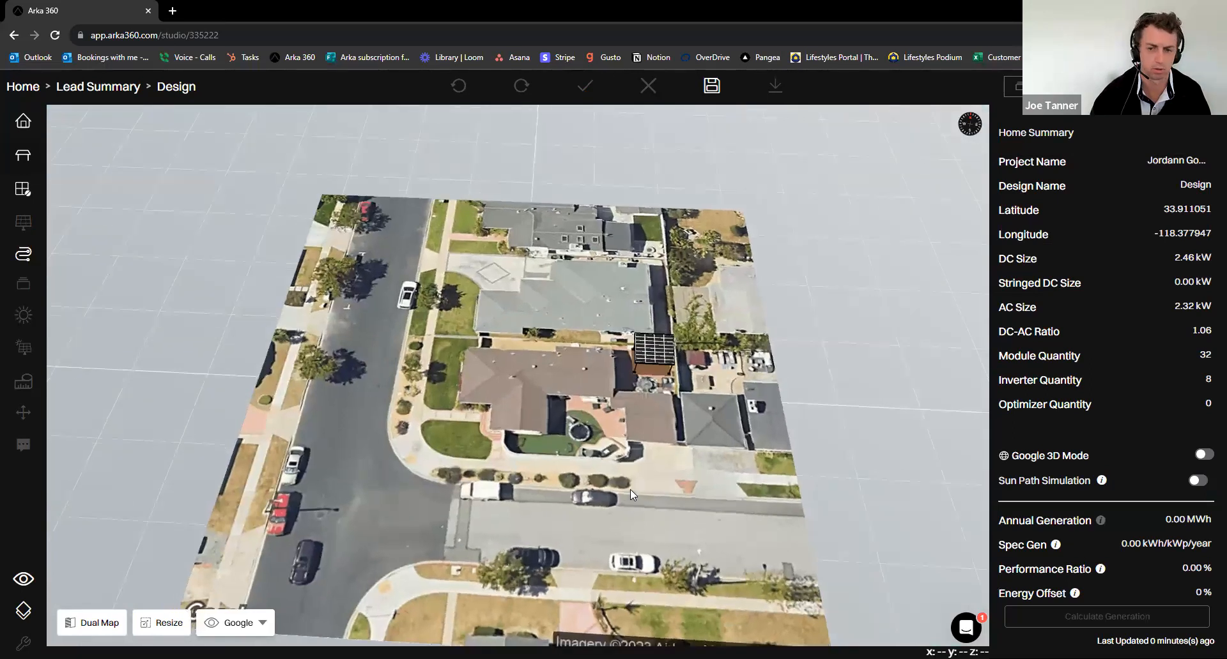
key(Escape)
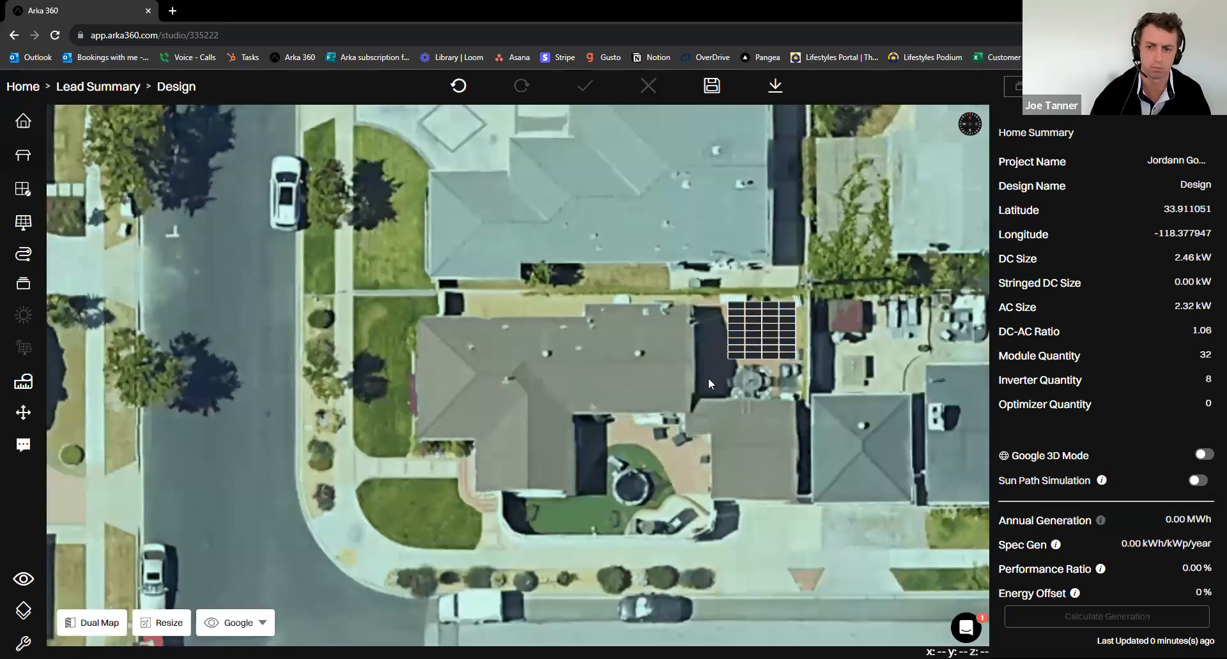
Change the patio gazebo's model type to PGUS01-01M1-77-7x8
click(755, 348)
click(1141, 353)
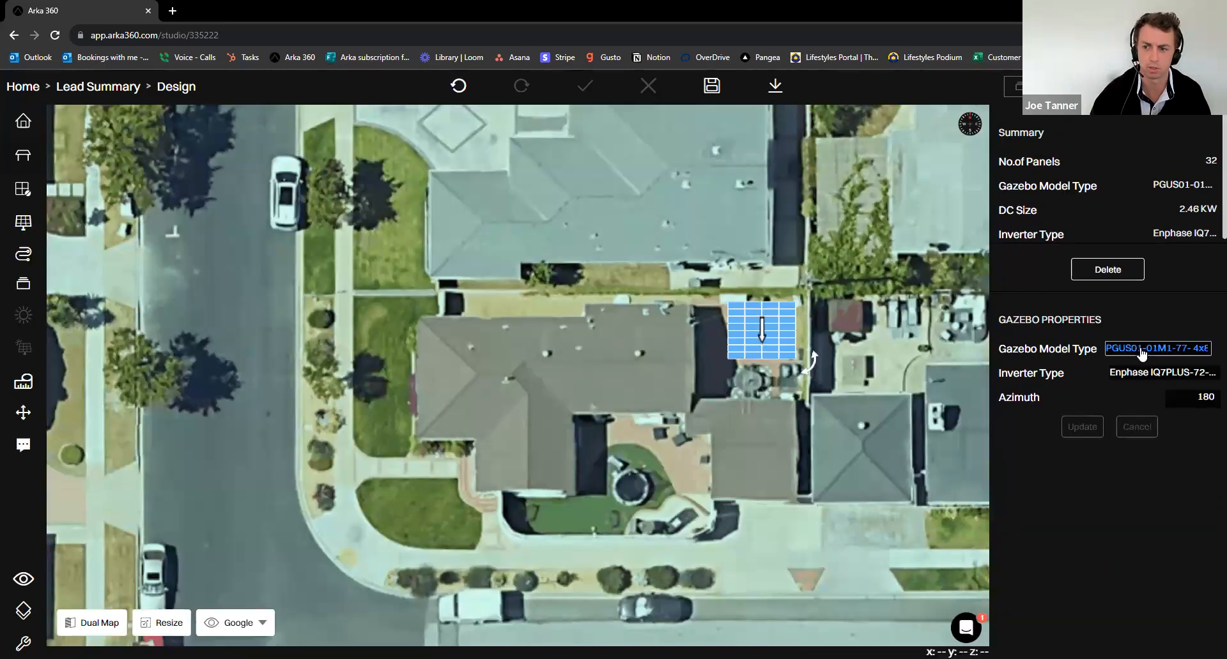
click(1142, 353)
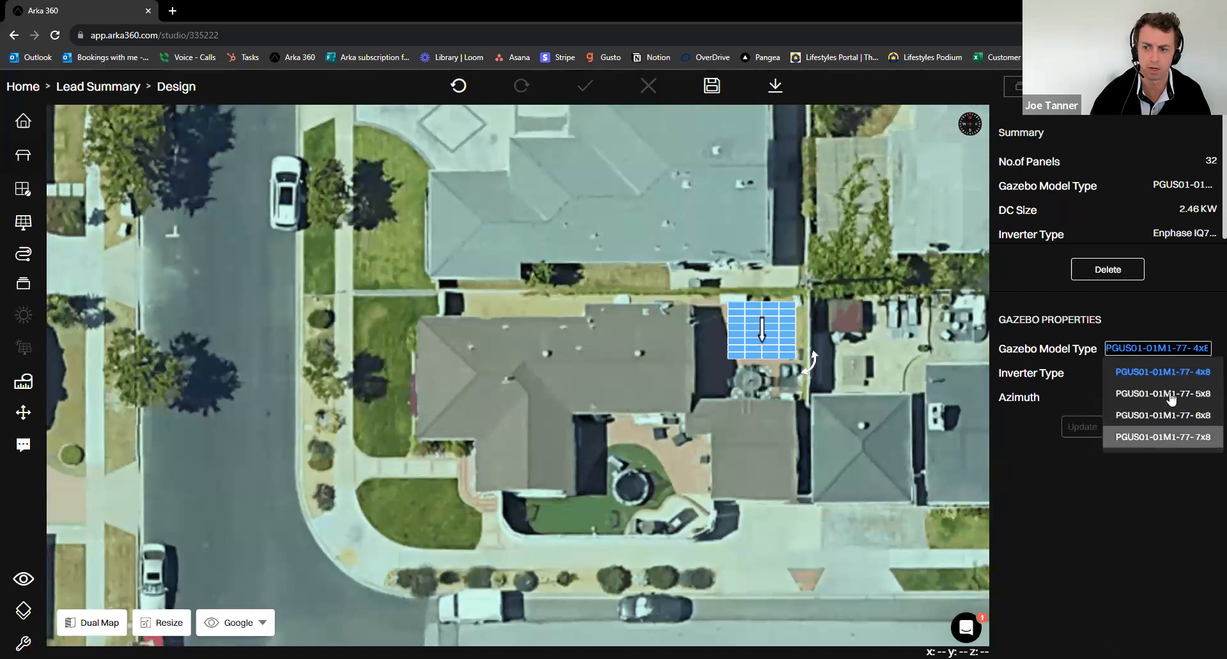
click(1148, 438)
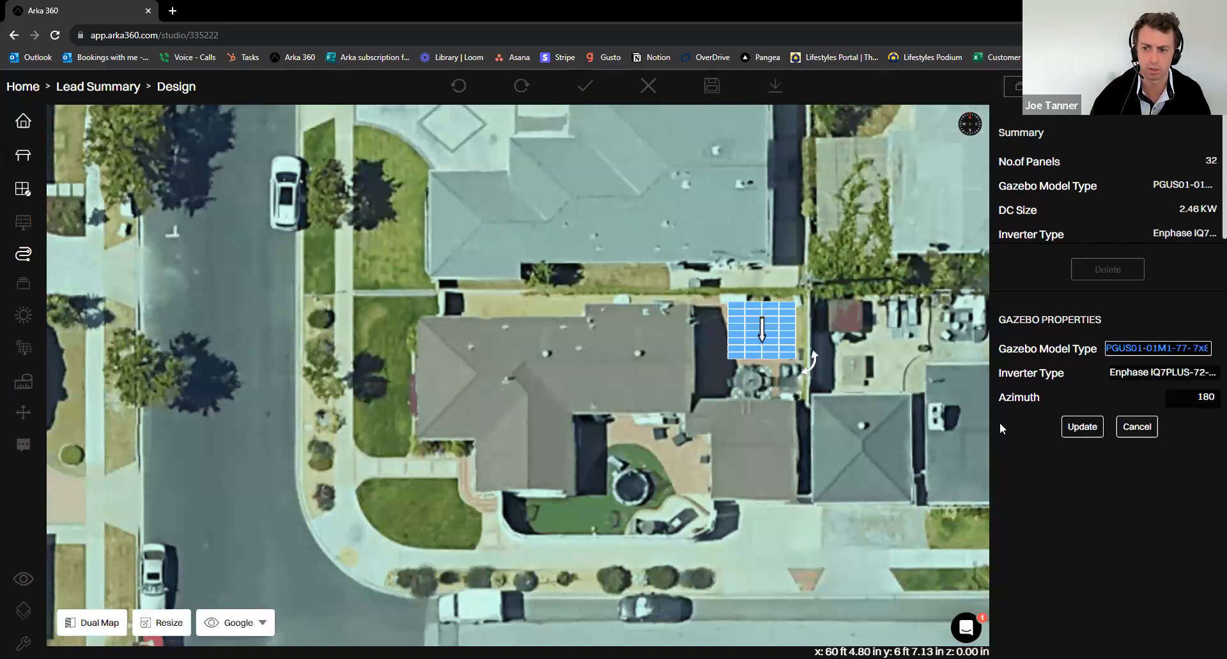
click(1081, 427)
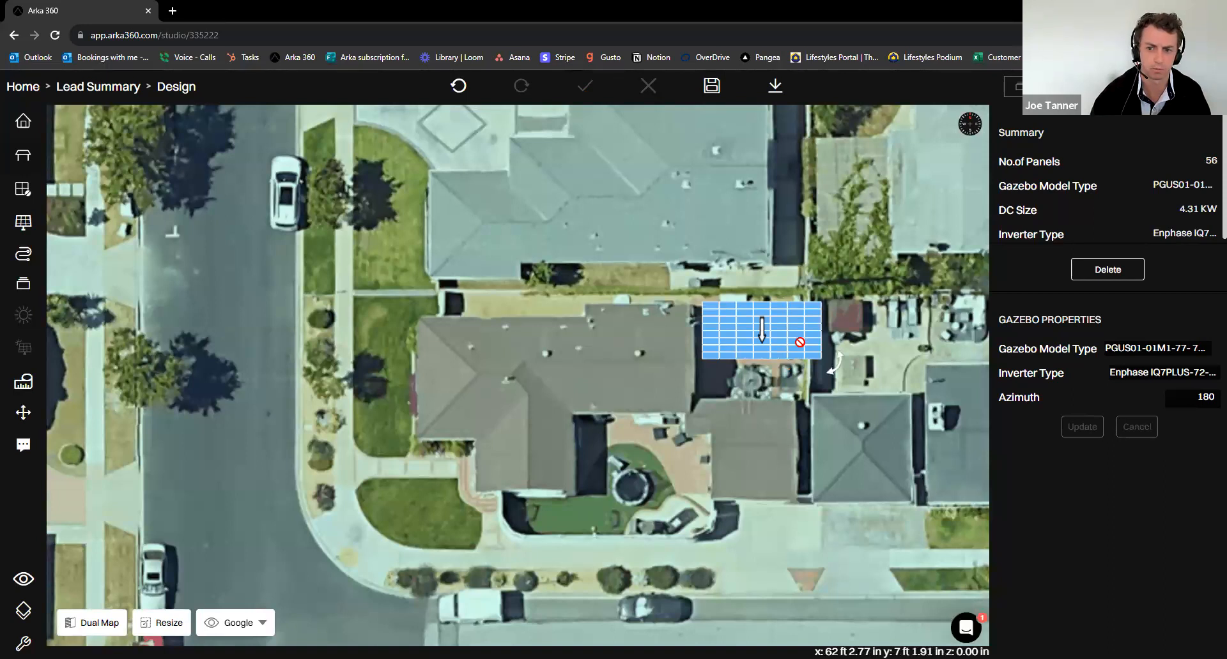
Set the patio gazebo's model type to PGUS01-01M1-77-5x8 and its inverter type to Enphase IQ8PLUS-72-2-US-240
click(915, 348)
click(809, 336)
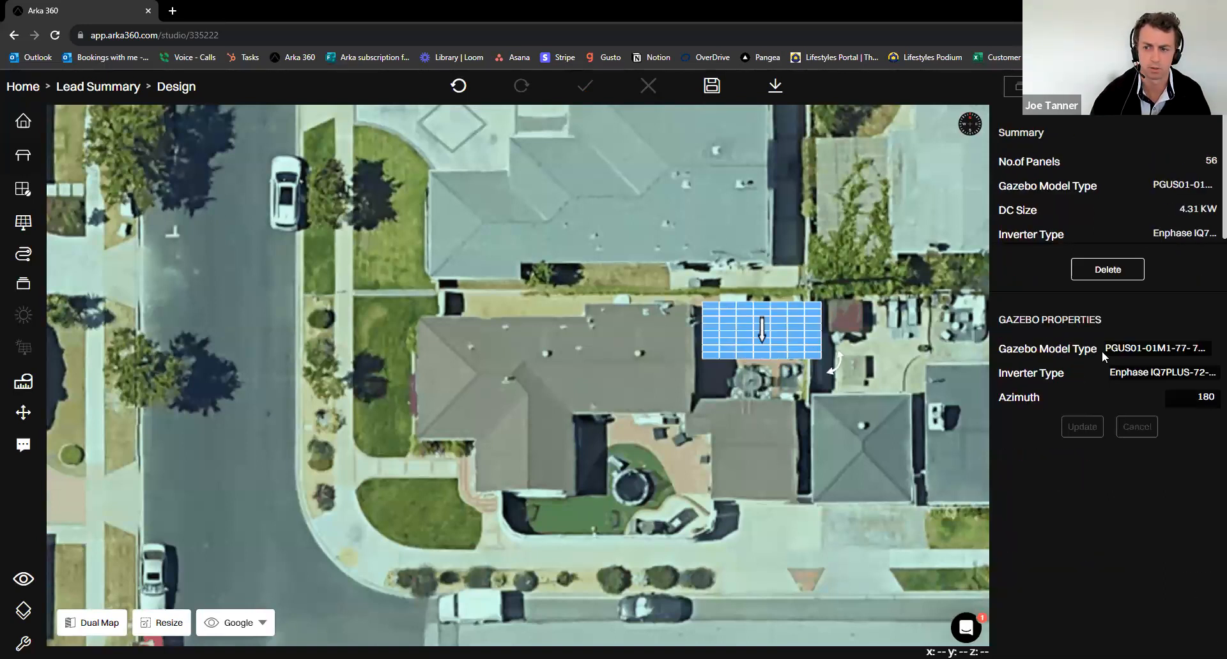
click(1142, 355)
click(1163, 395)
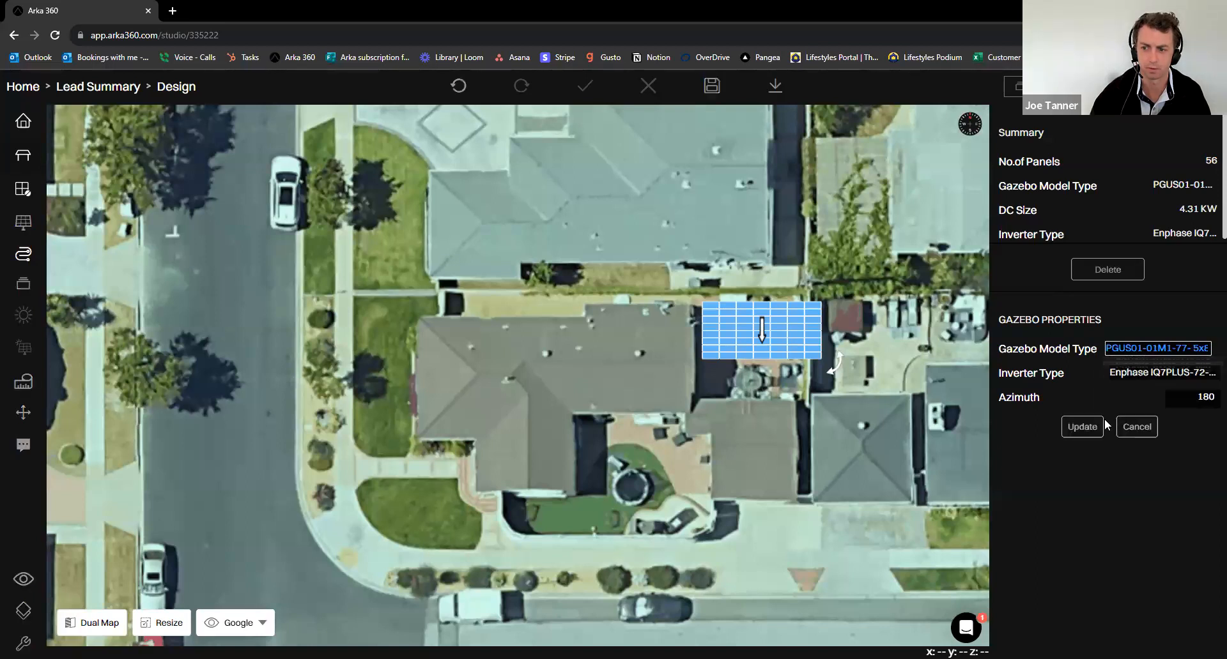
click(1084, 427)
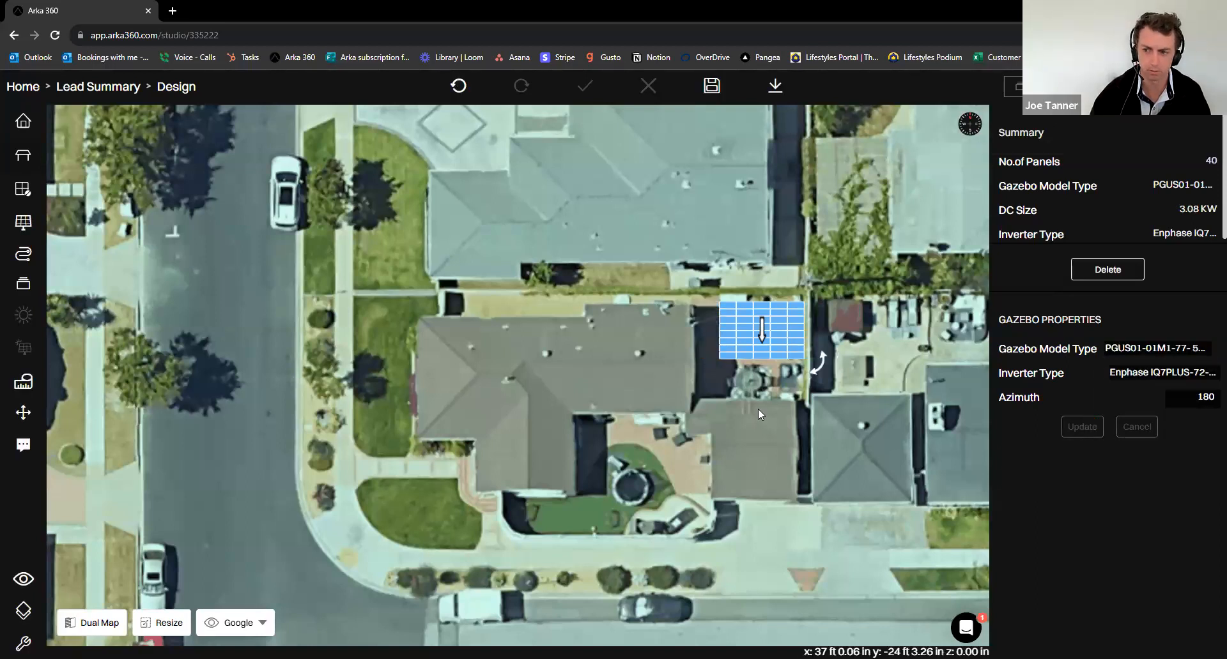
click(1179, 376)
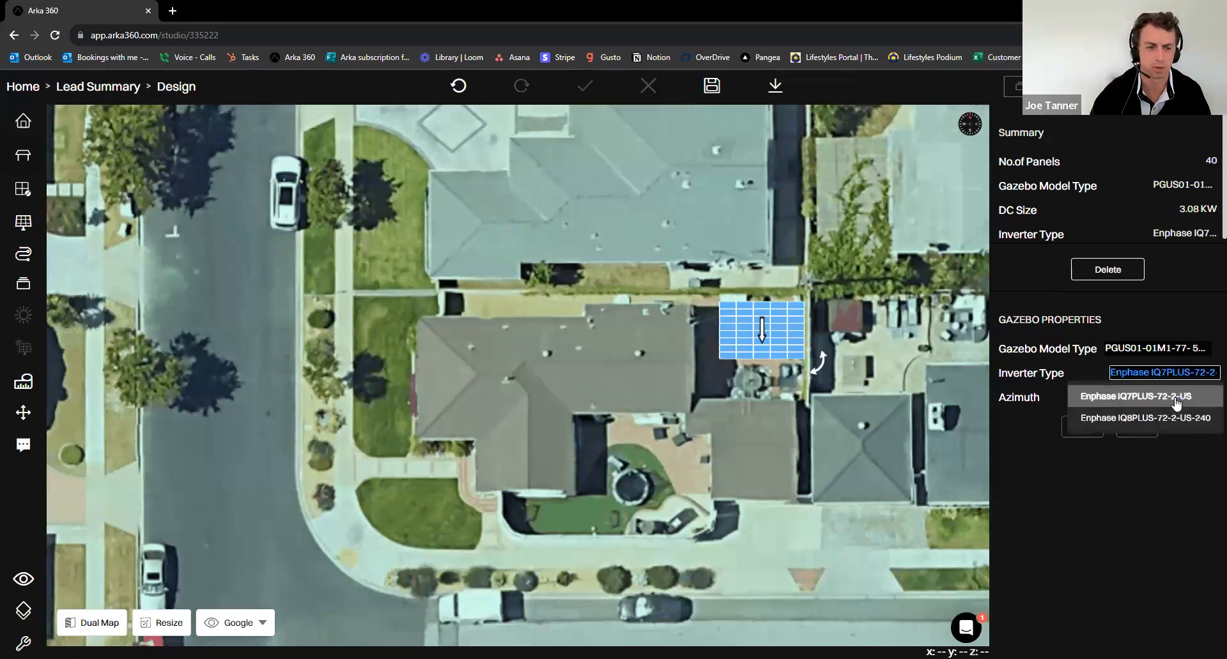
click(1176, 417)
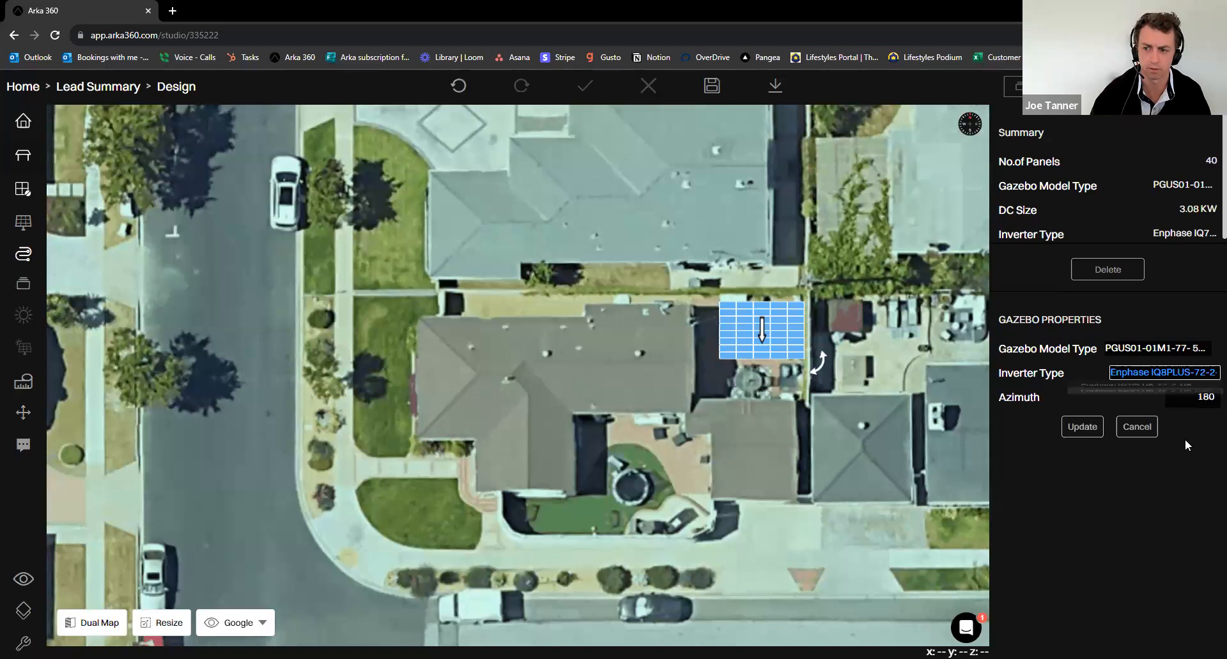
click(1081, 427)
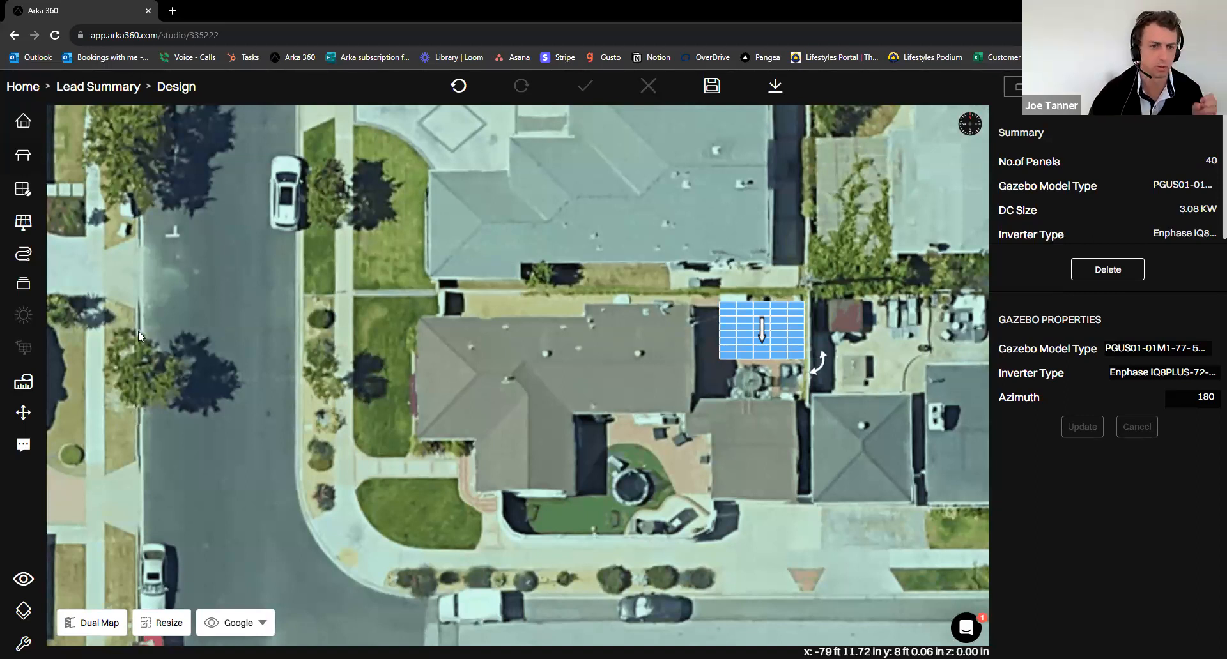
Trace the main house's outline as a pitched roof, about 26 ft along the west side and 37 ft plus 23 ft along the north
click(35, 131)
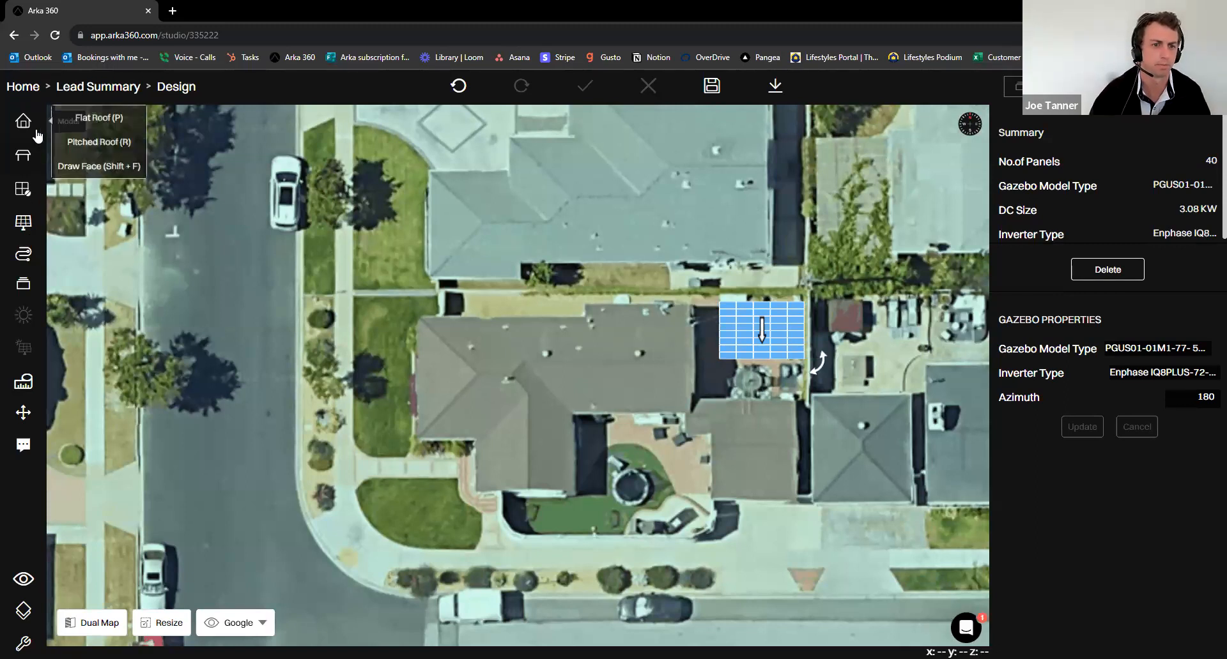
click(72, 142)
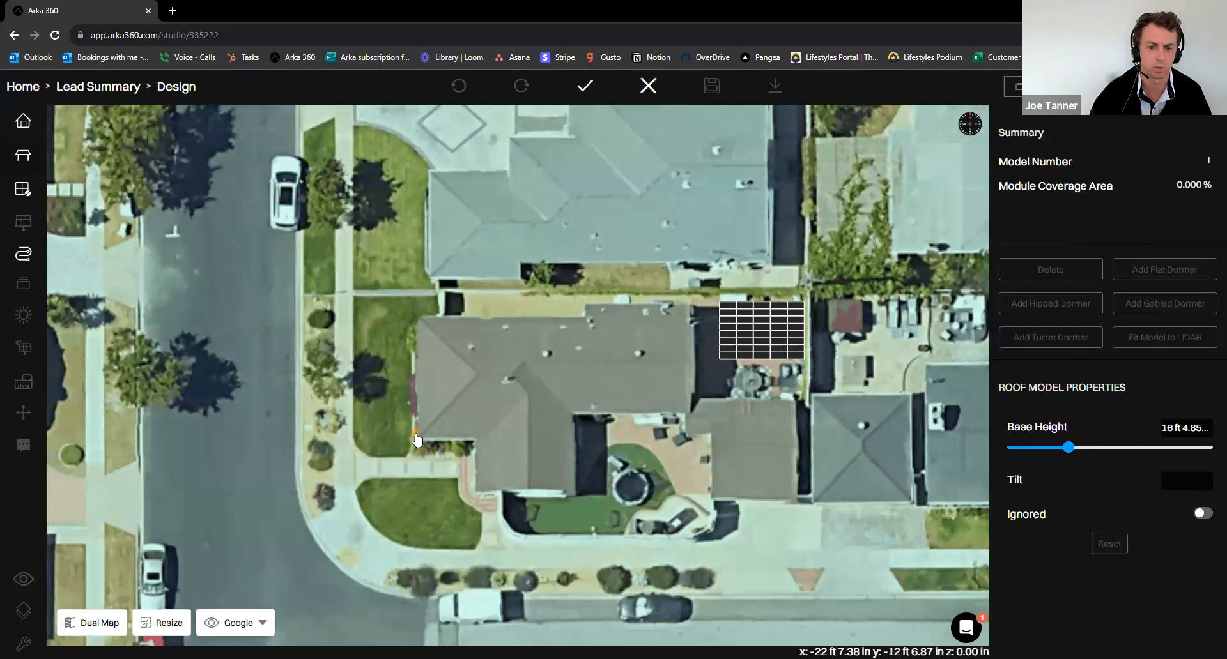
click(419, 319)
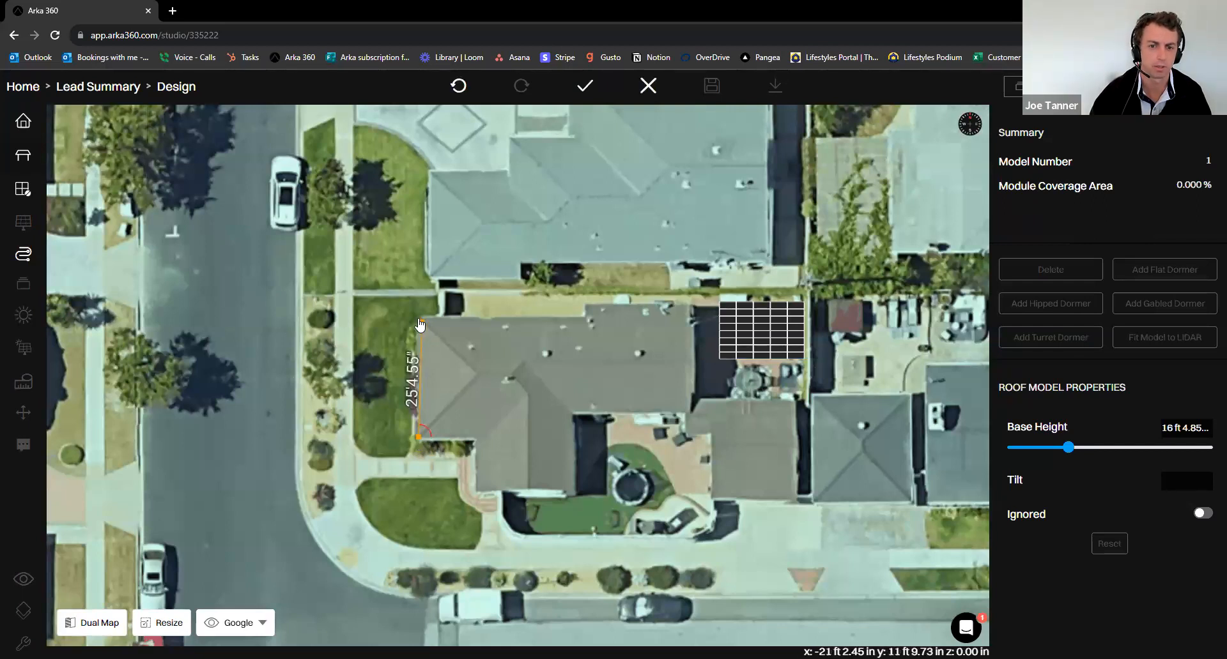
click(586, 319)
click(586, 307)
click(686, 306)
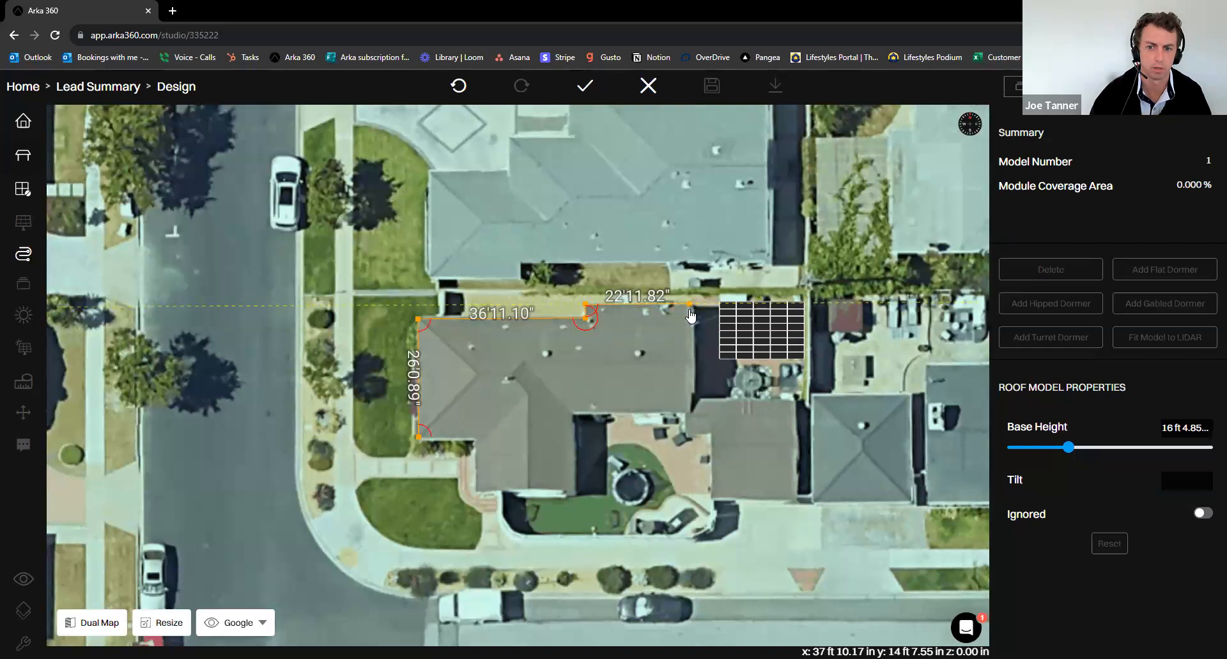
double_click(688, 409)
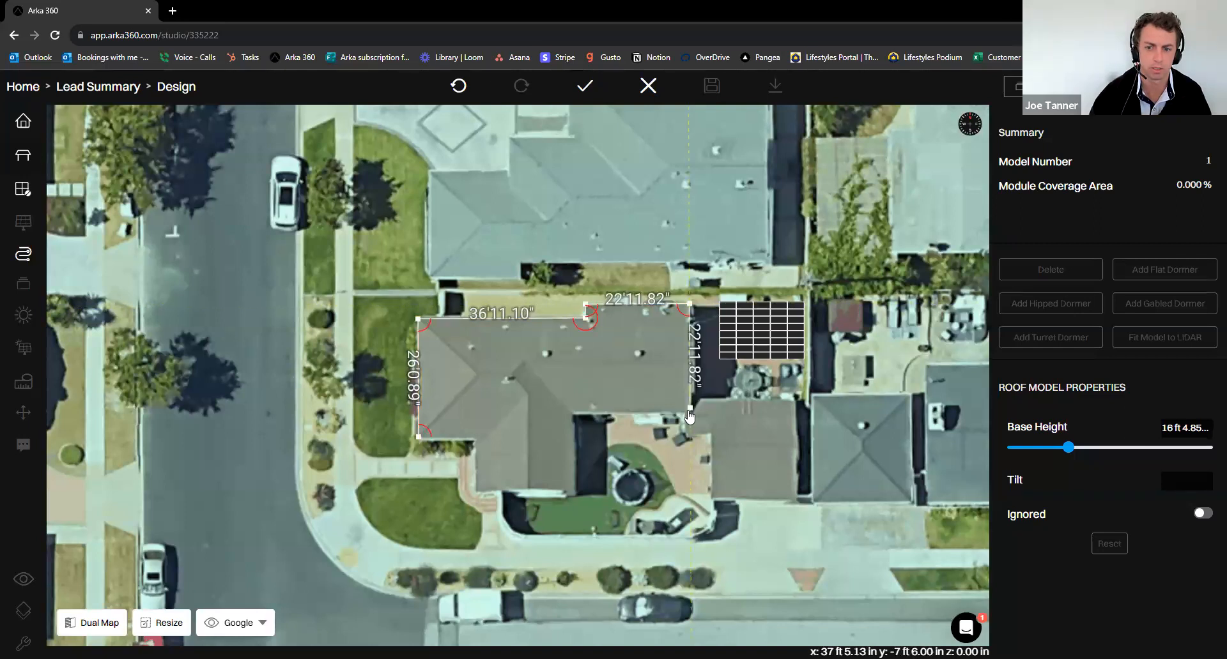
click(571, 408)
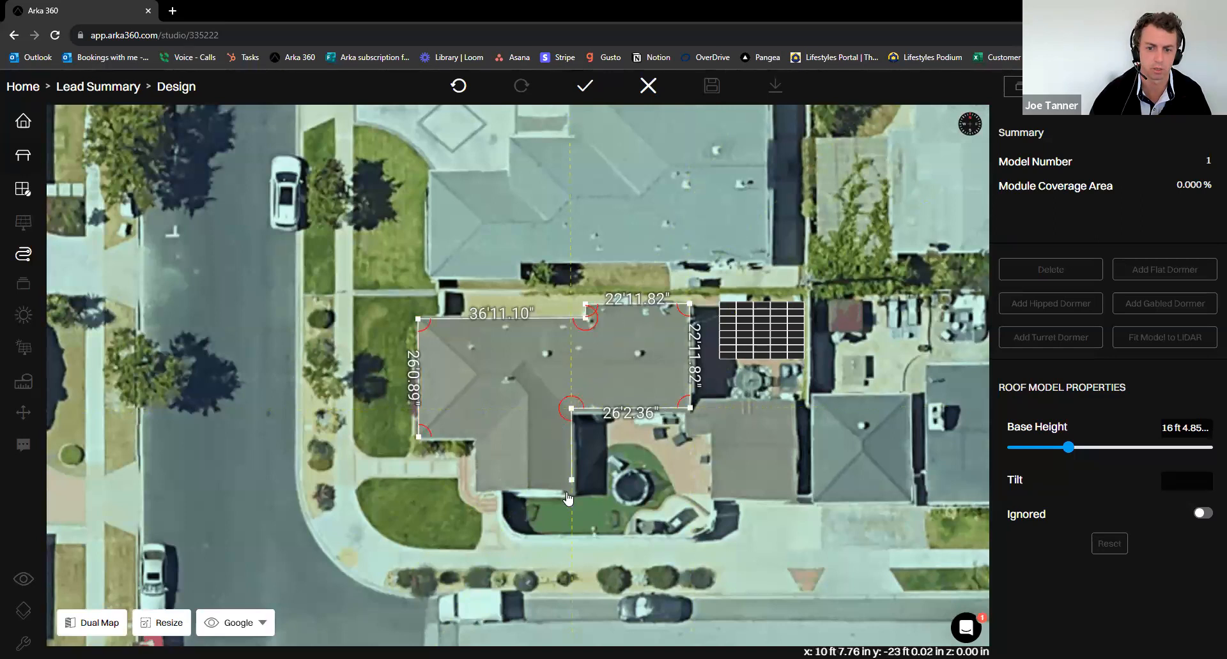
click(489, 499)
click(477, 492)
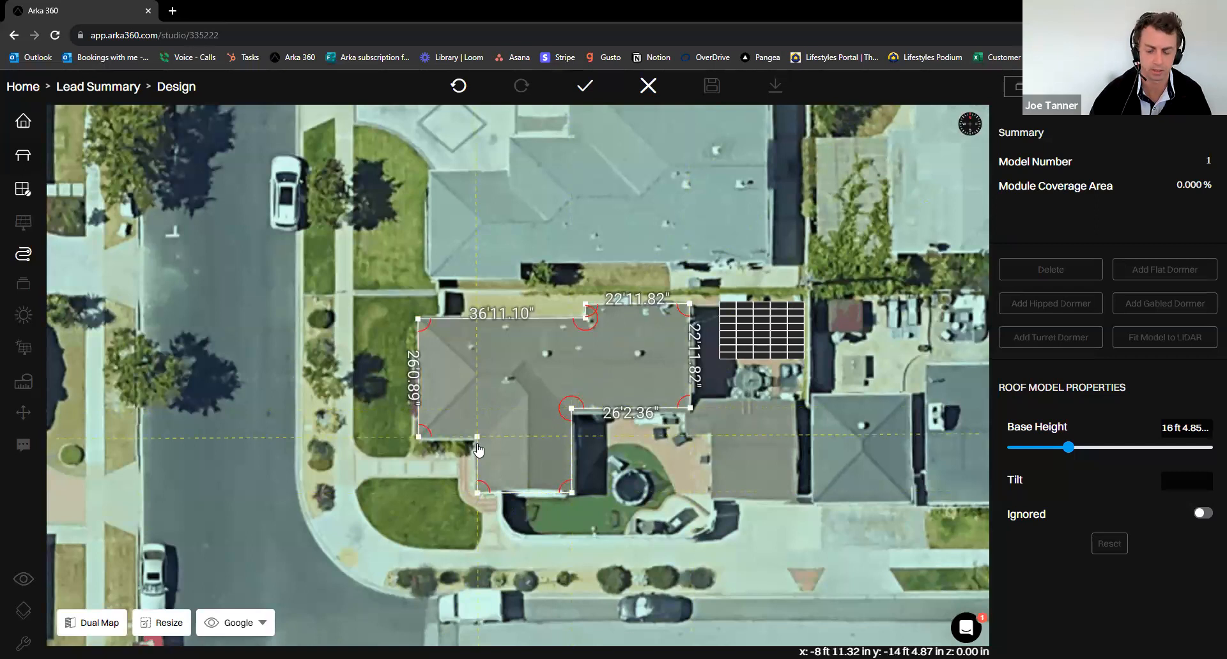
click(477, 438)
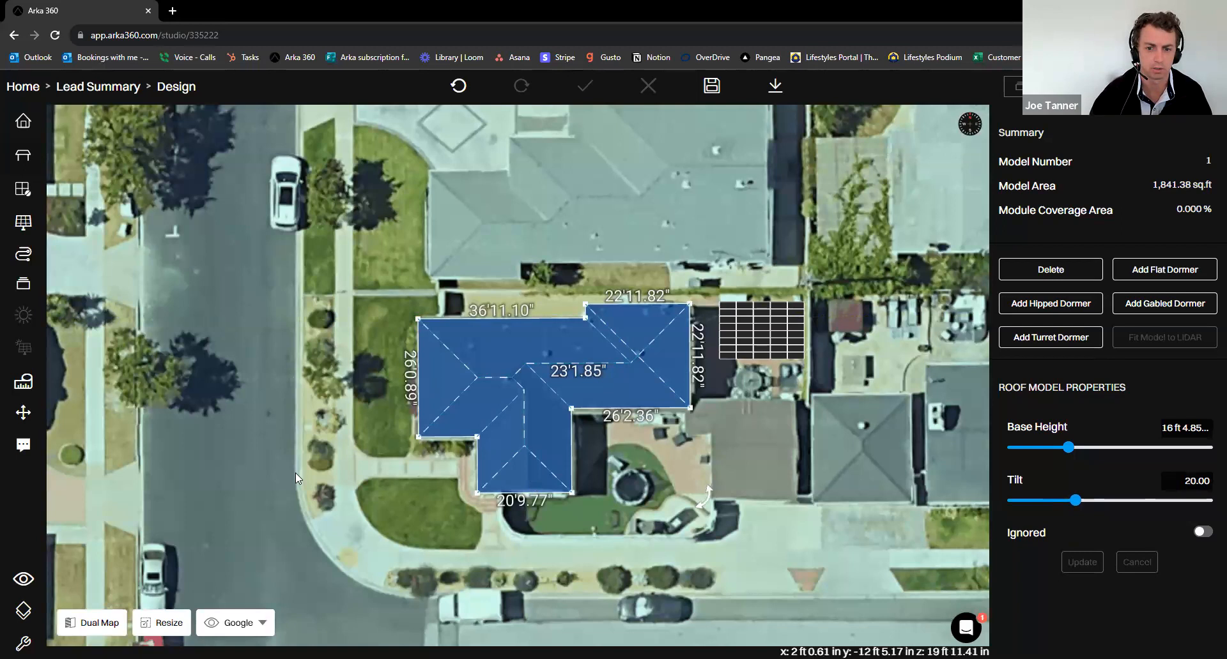
Delete the triangular hip faces at the roof's south and east ends and the narrow diagonal face at the northern step
click(535, 484)
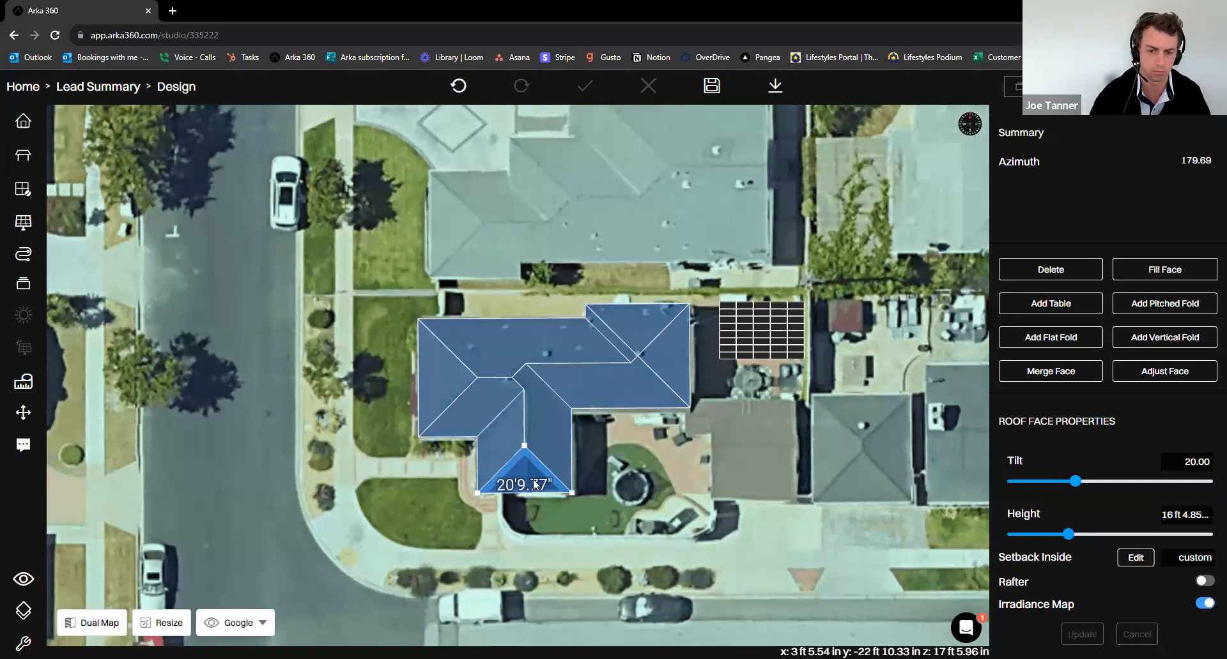
key(Escape)
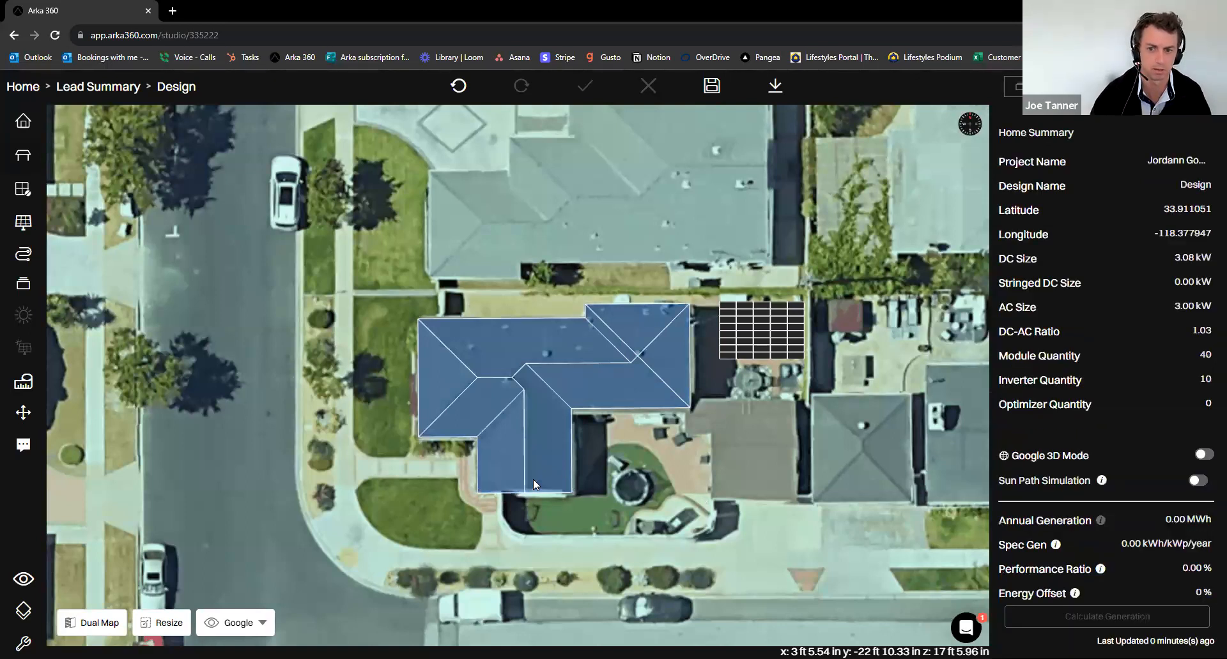
click(641, 328)
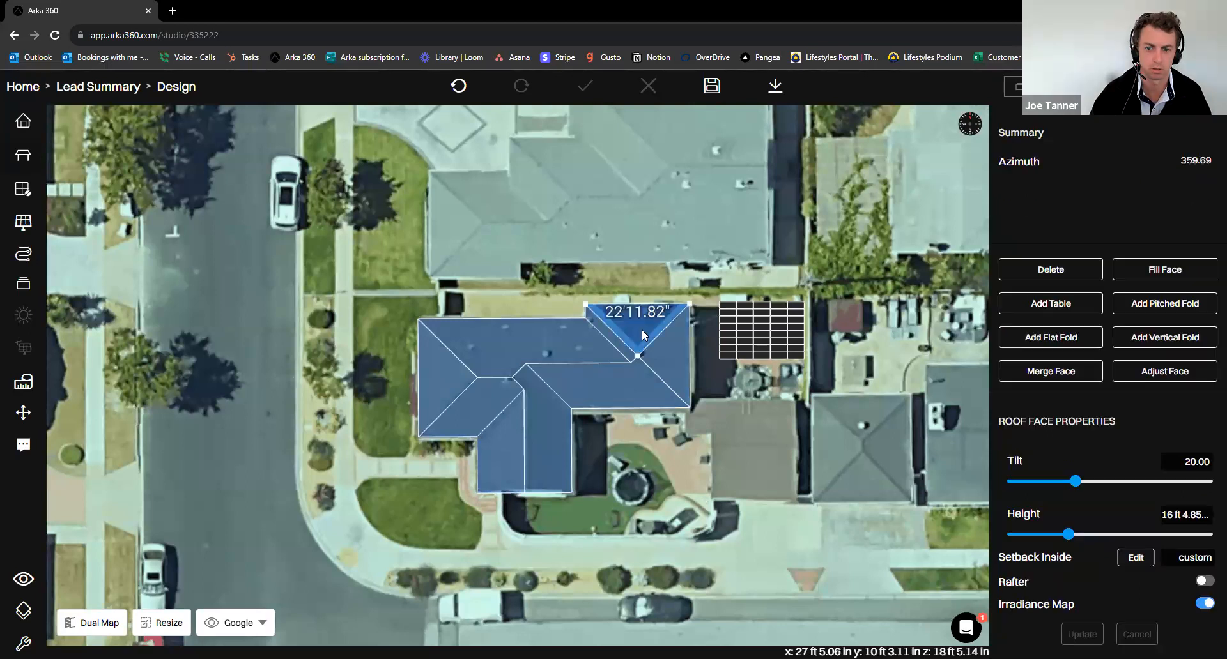
click(675, 356)
key(Delete)
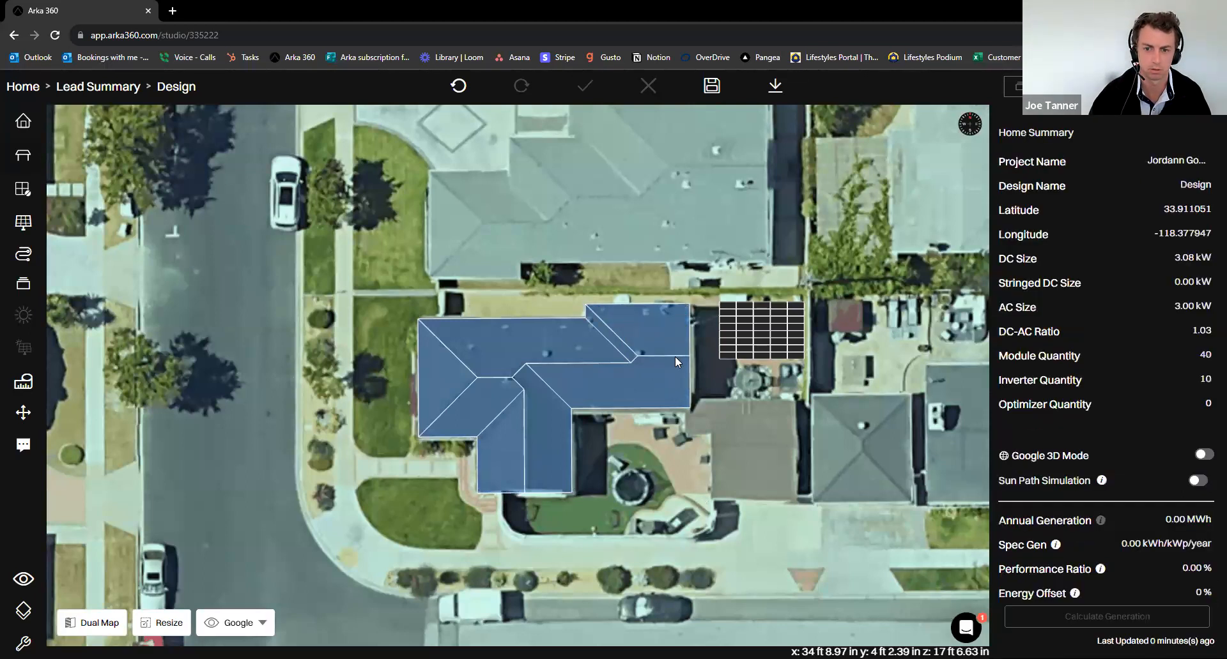
click(620, 344)
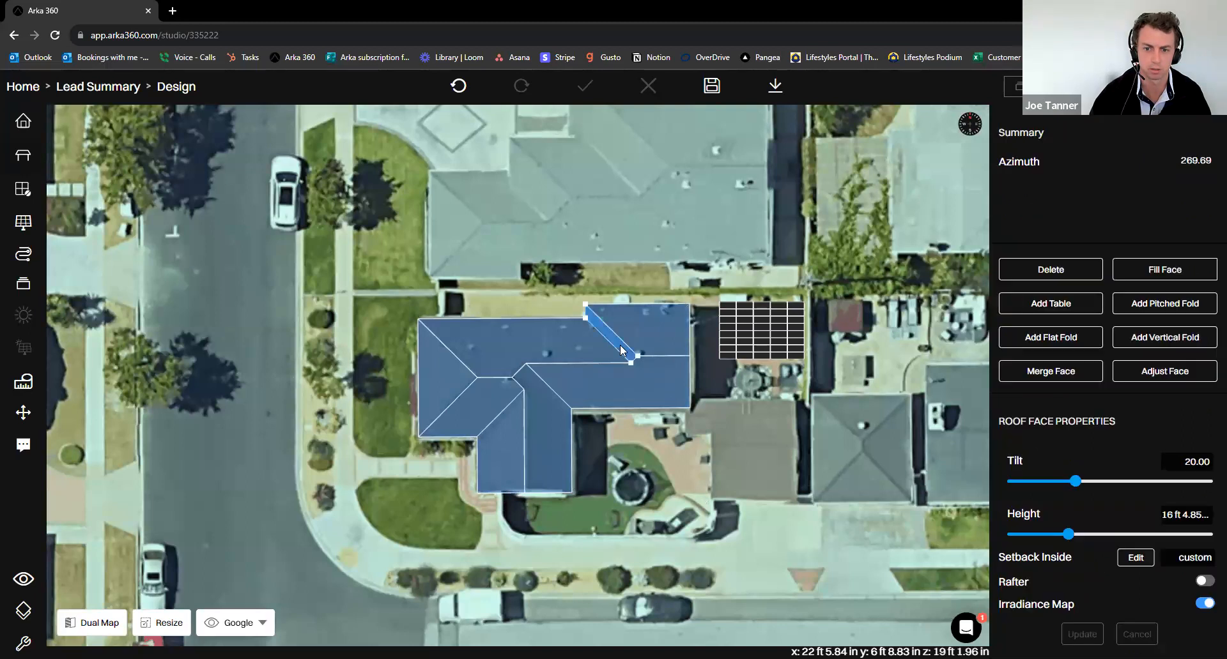
key(Delete)
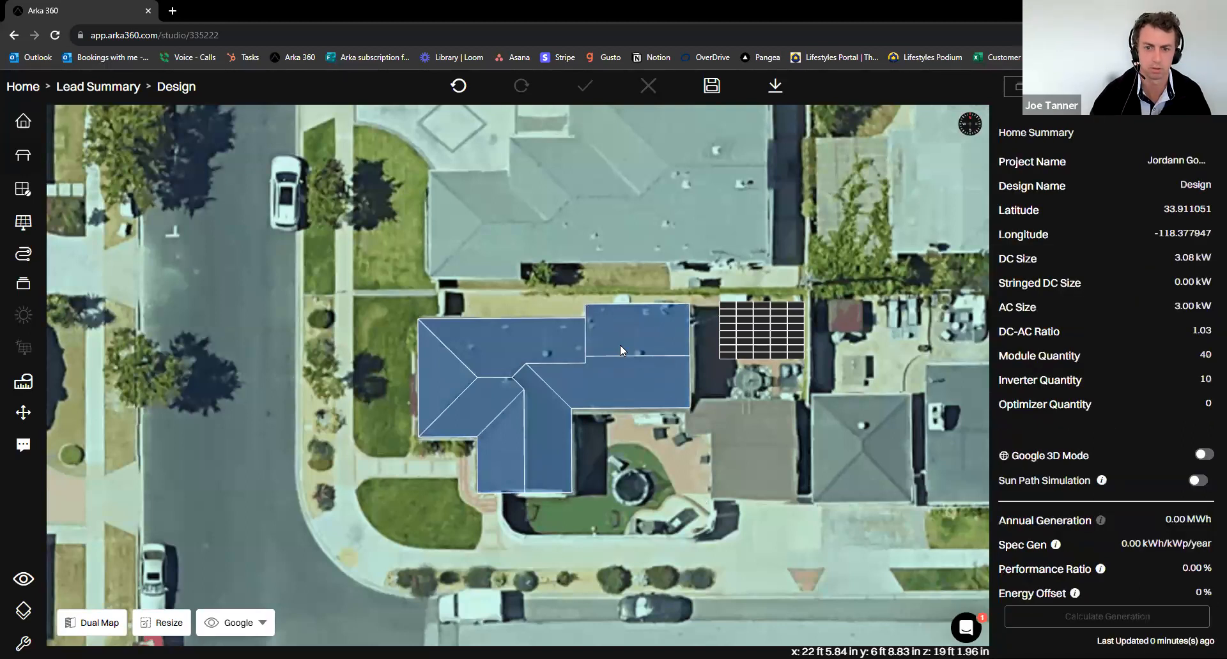
Try deleting the large north roof face, and step back through the edit history to restore it while keeping the narrow face deleted
click(572, 343)
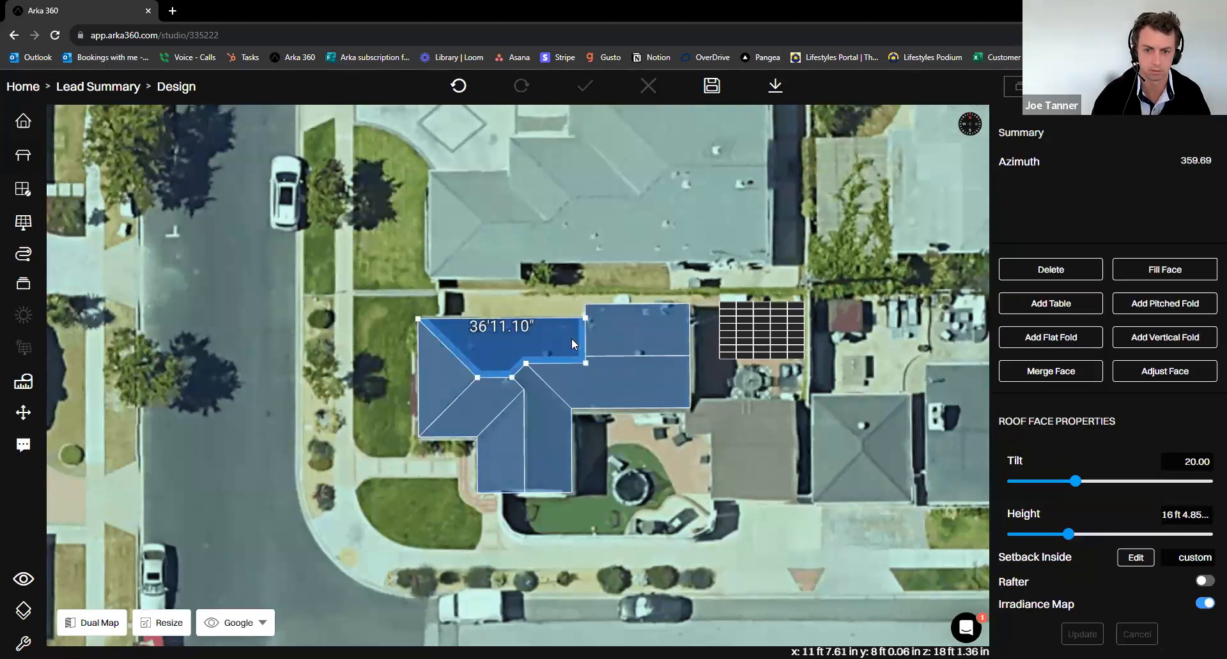
key(Delete)
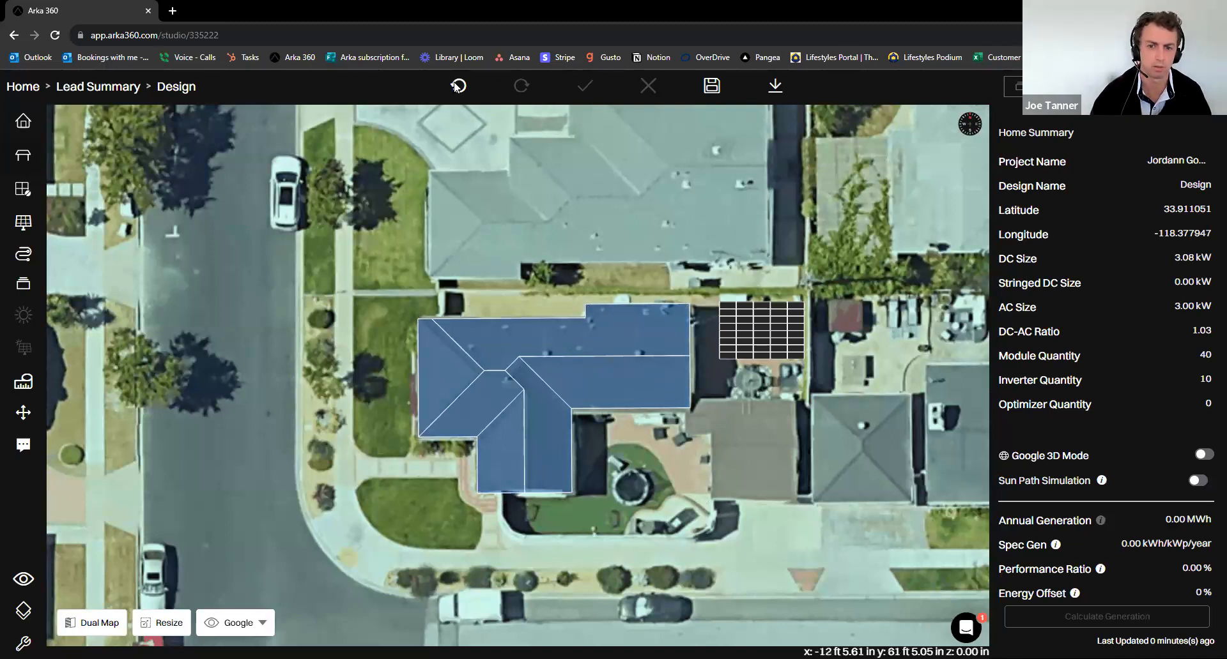
key(ctrl+z)
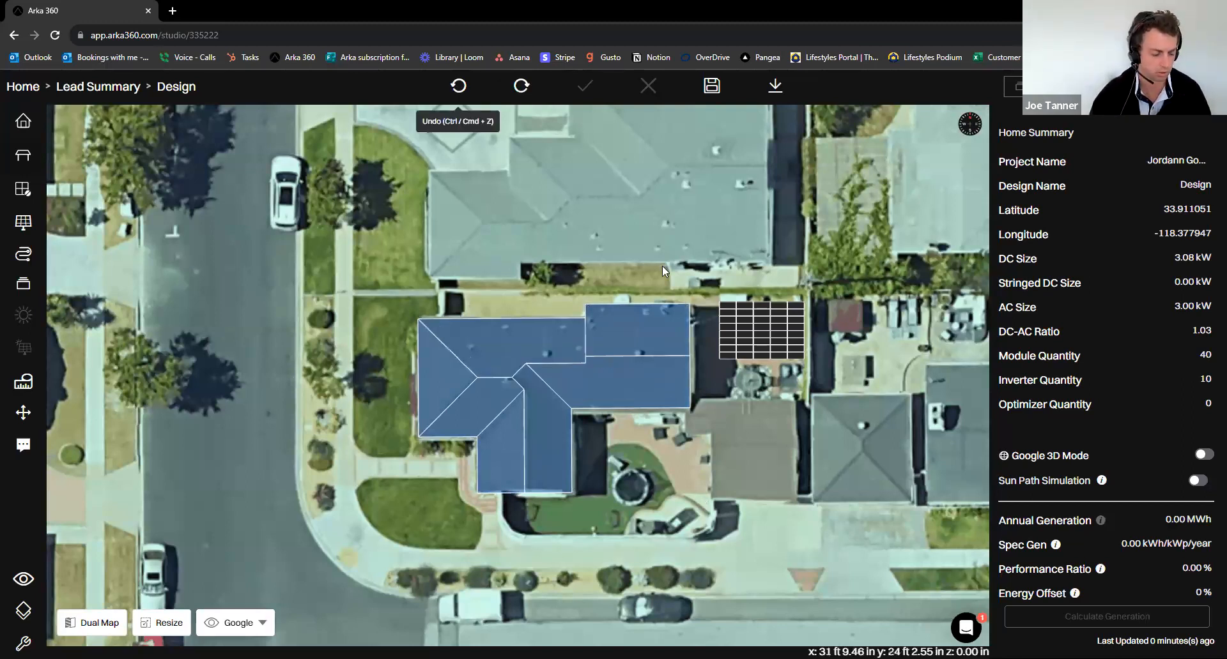
key(ctrl+z)
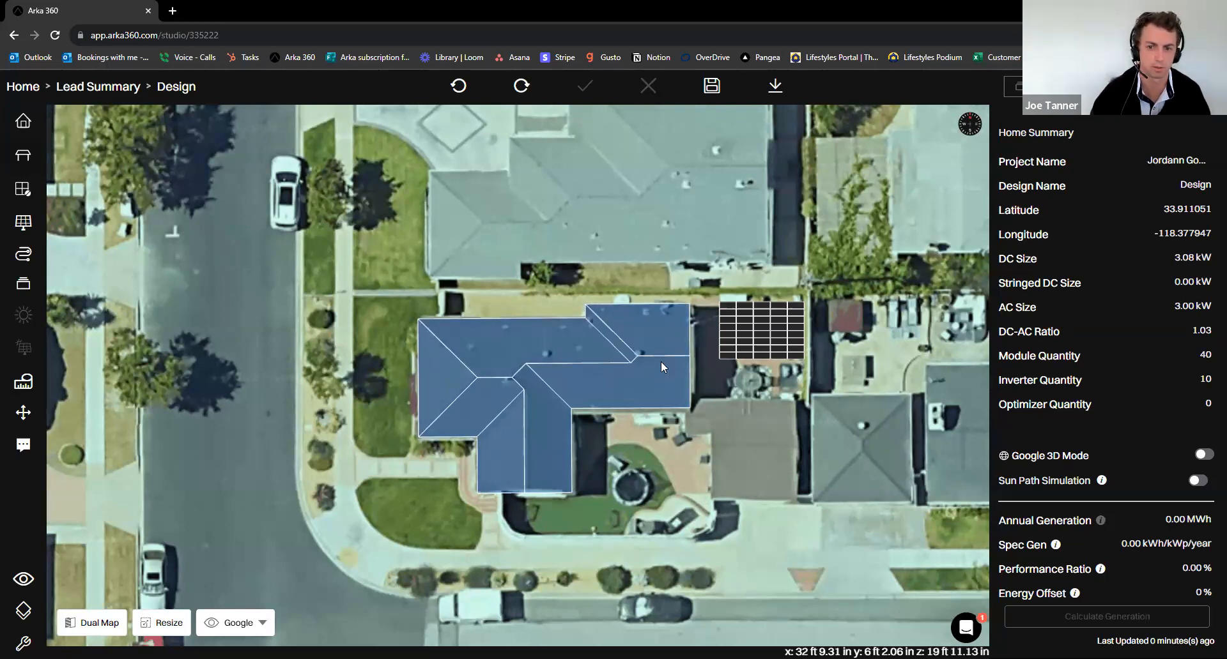
key(ctrl+y)
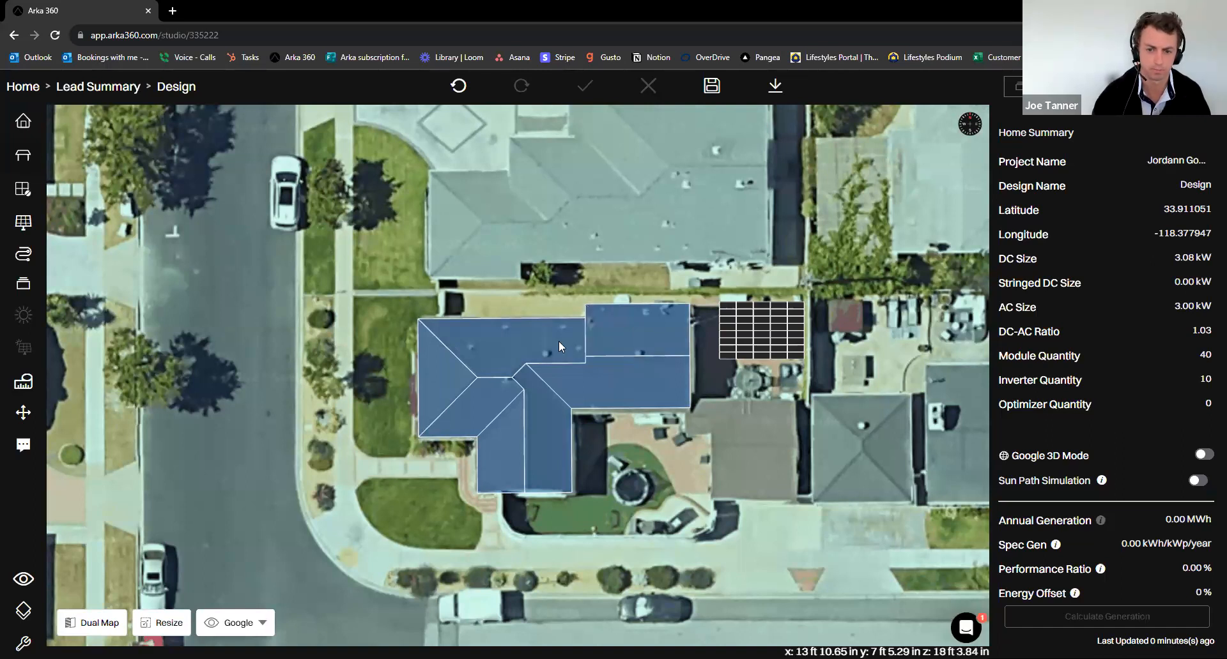
Redo the last edit to the north roof face, and place a cylinder obstruction of about 3 sq ft near the northwest hip
key(ctrl+y)
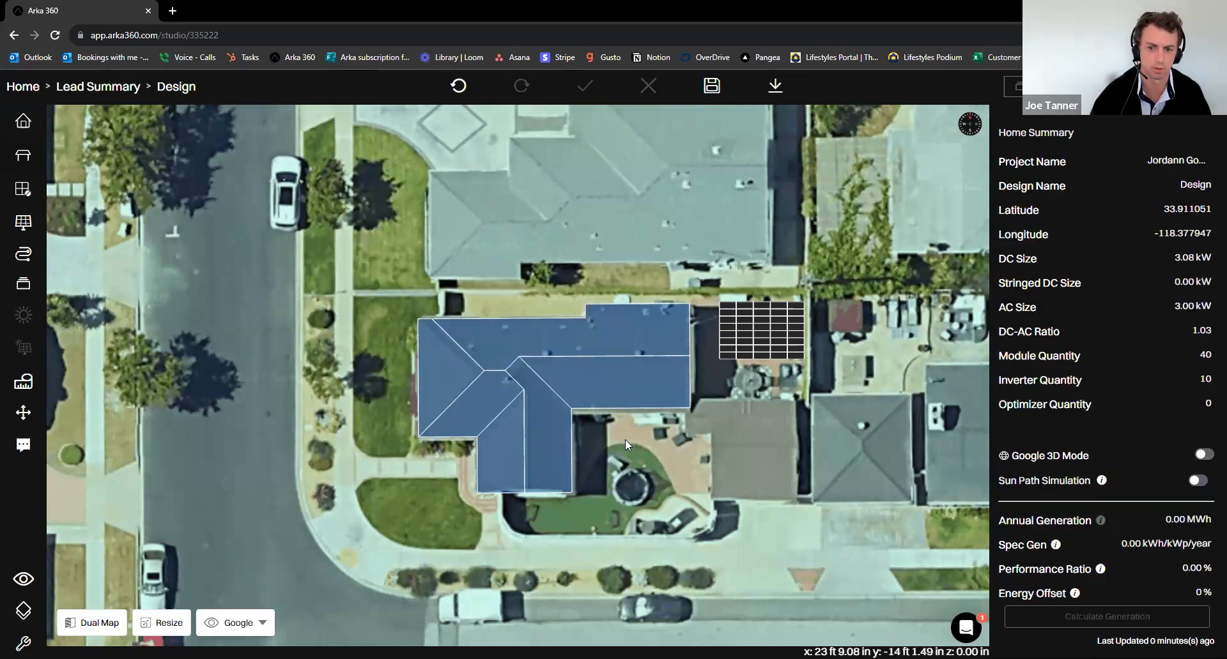
click(27, 189)
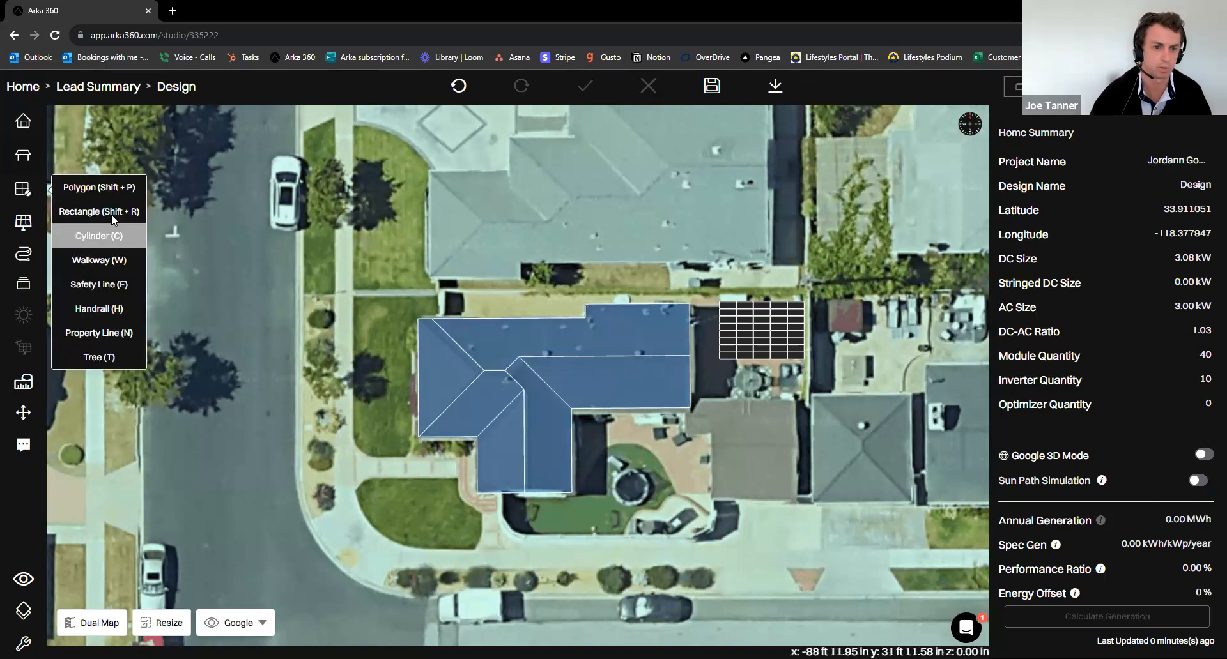
click(99, 260)
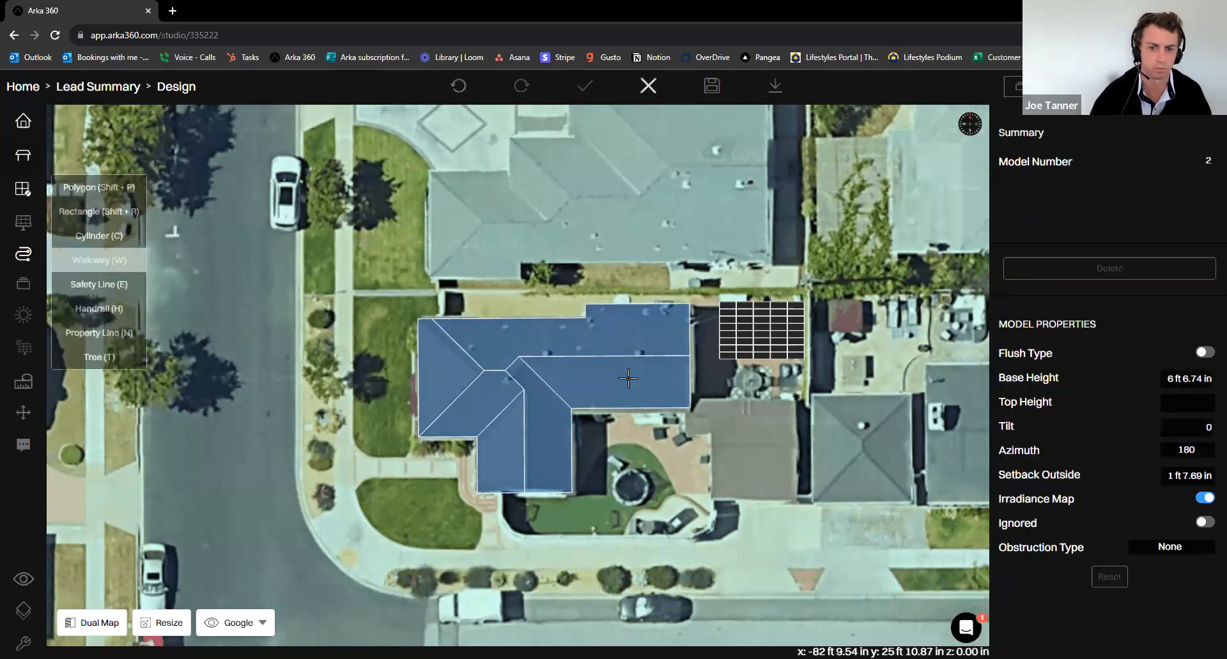
click(469, 344)
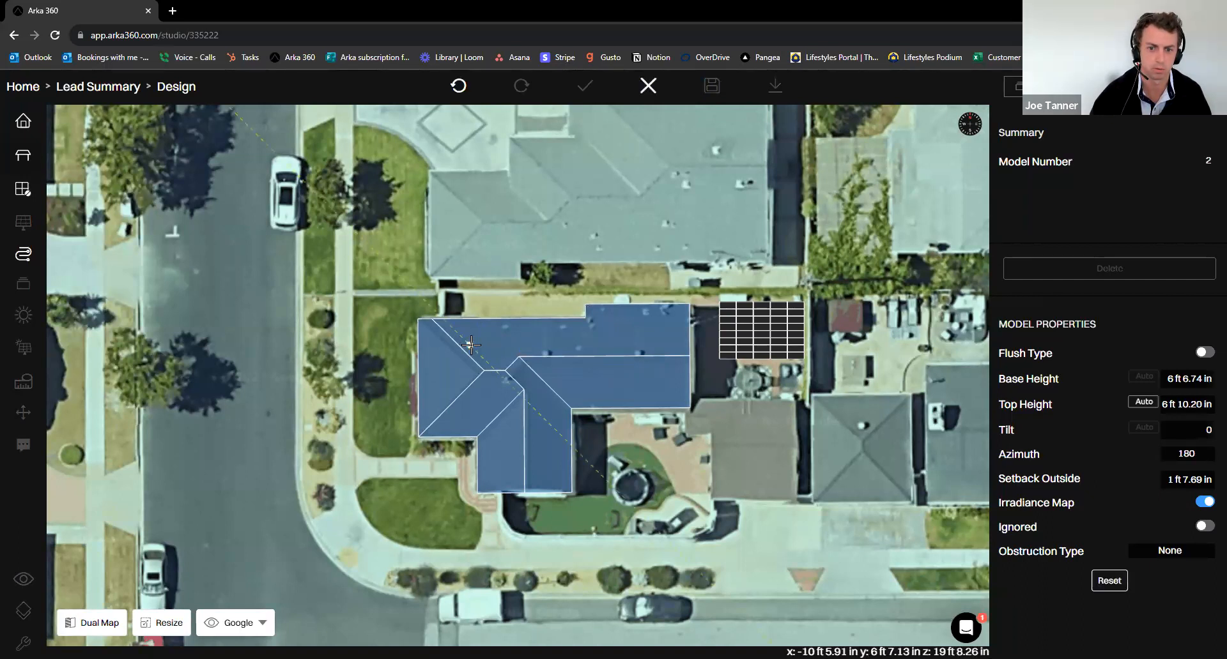
click(471, 346)
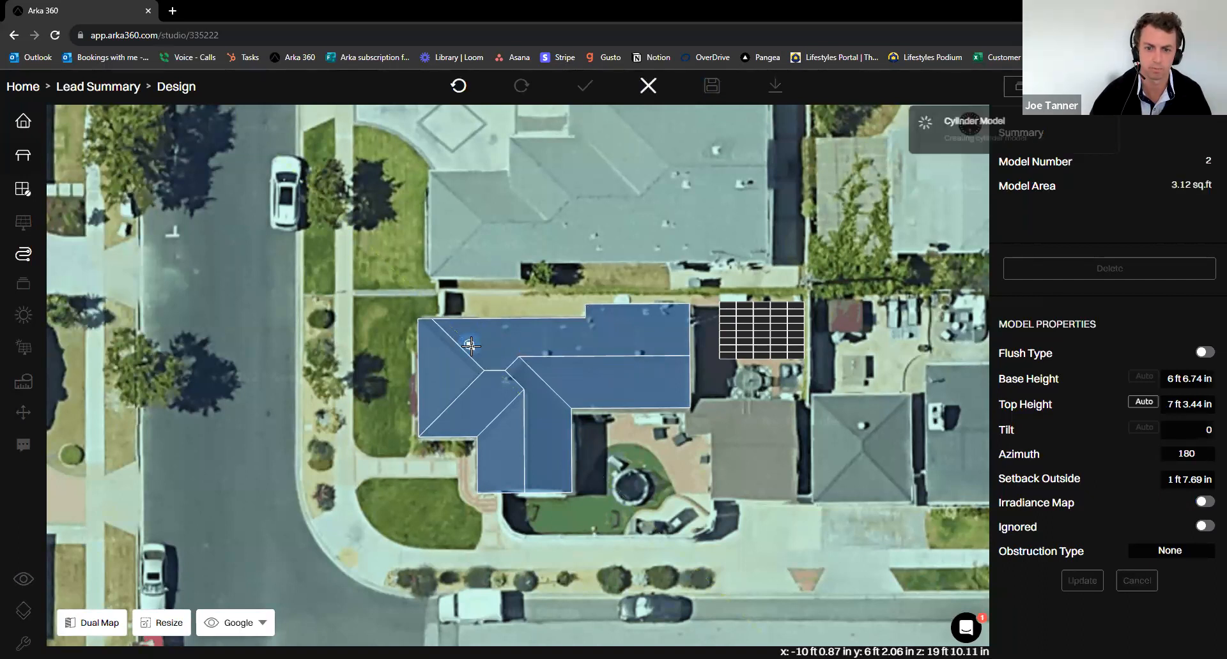
Set the cylinder obstruction's base height to 6.74 in and apply it
drag(1179, 381, 1160, 379)
key(BackSpace)
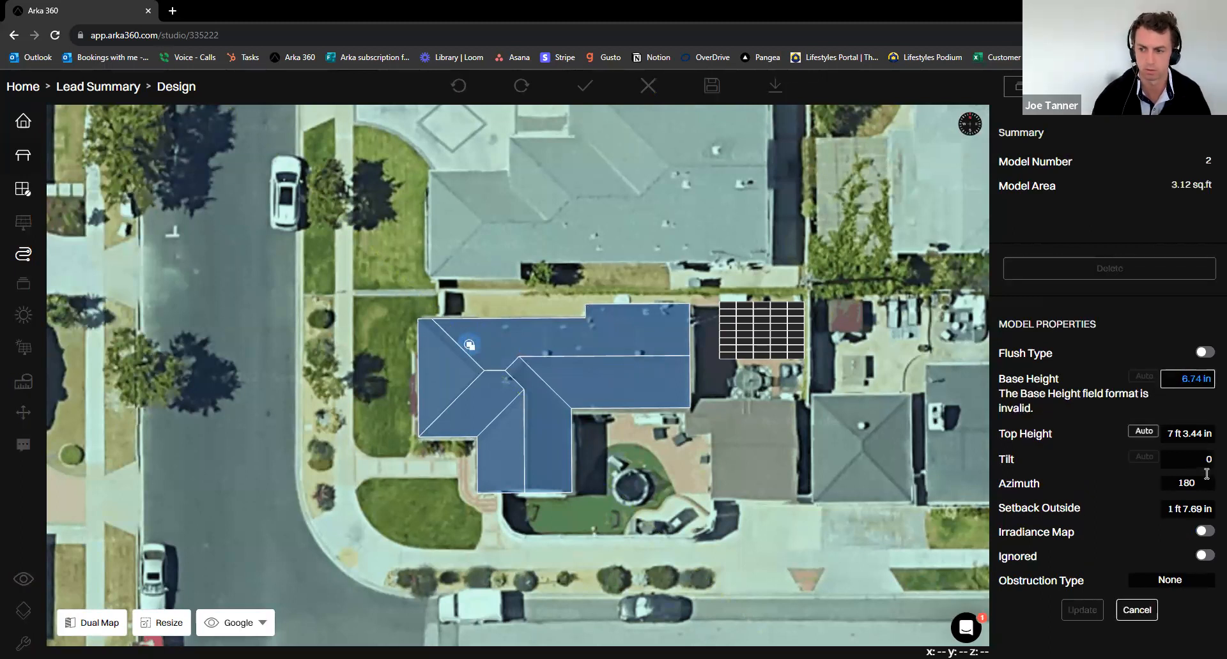
click(1079, 581)
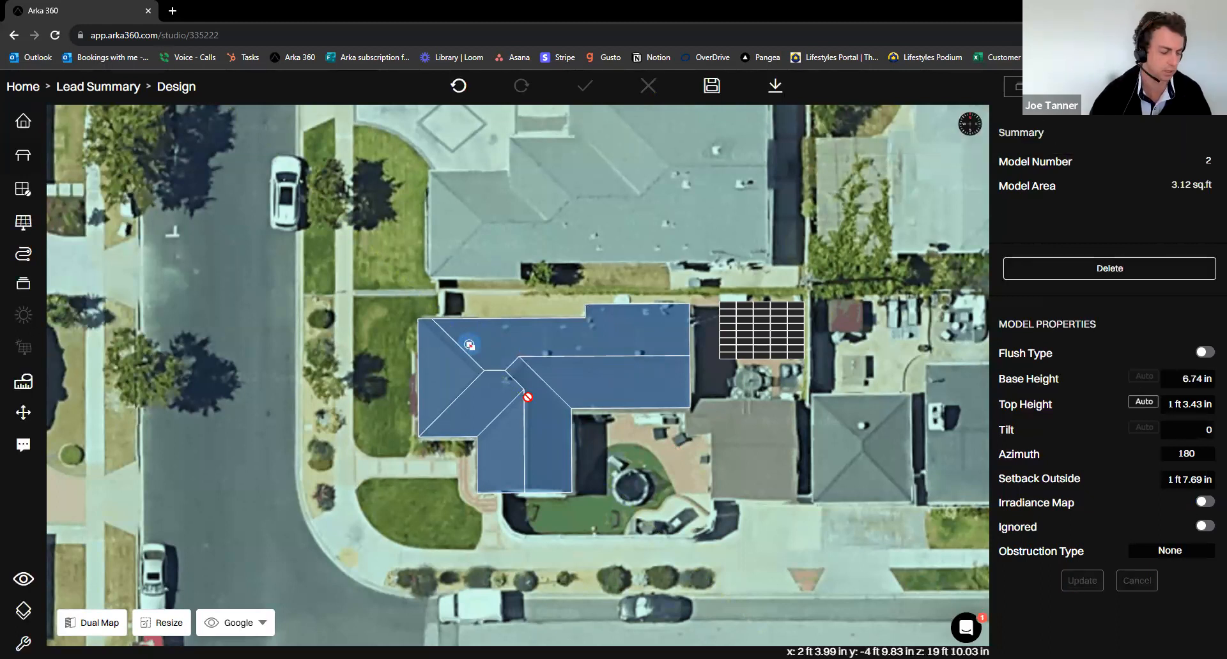
Copy the cylinder, allow the site clipboard access, and paste one copy by the roof's north edge
key(ctrl+c)
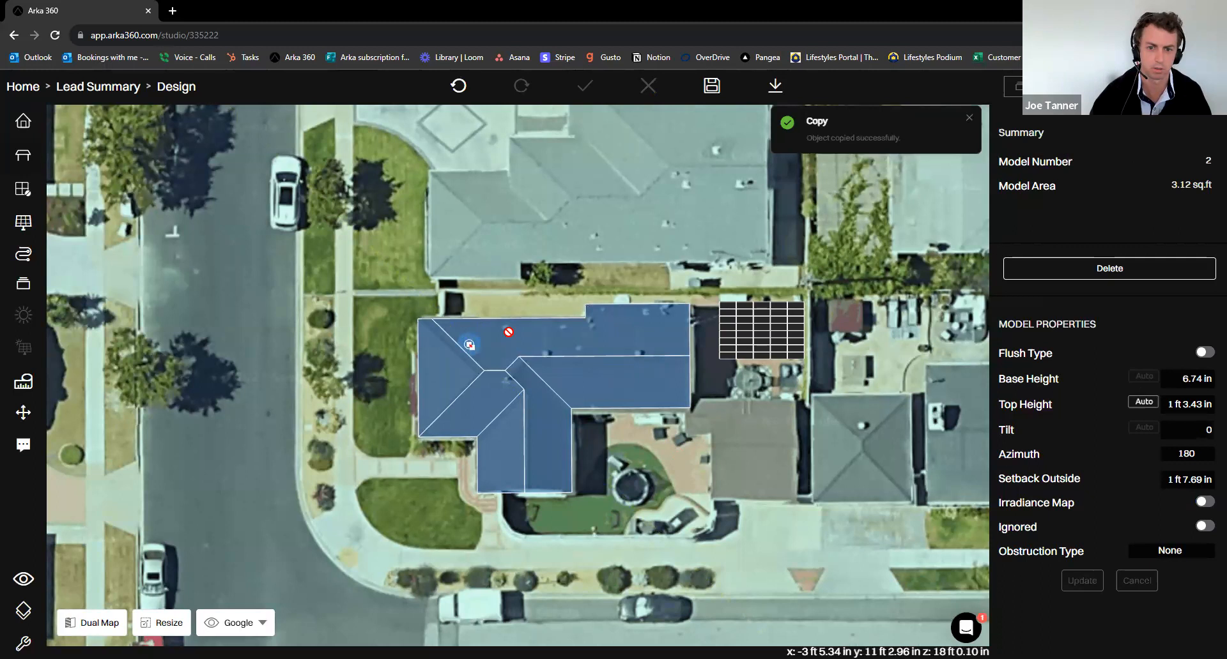
key(ctrl+v)
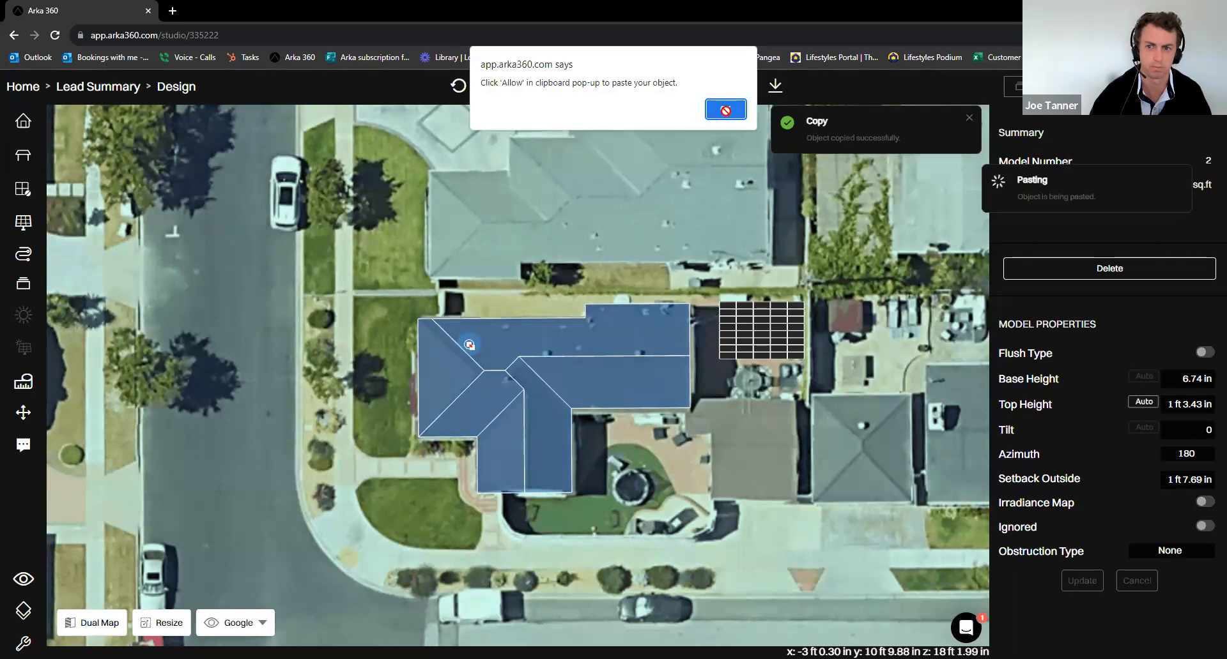
click(726, 110)
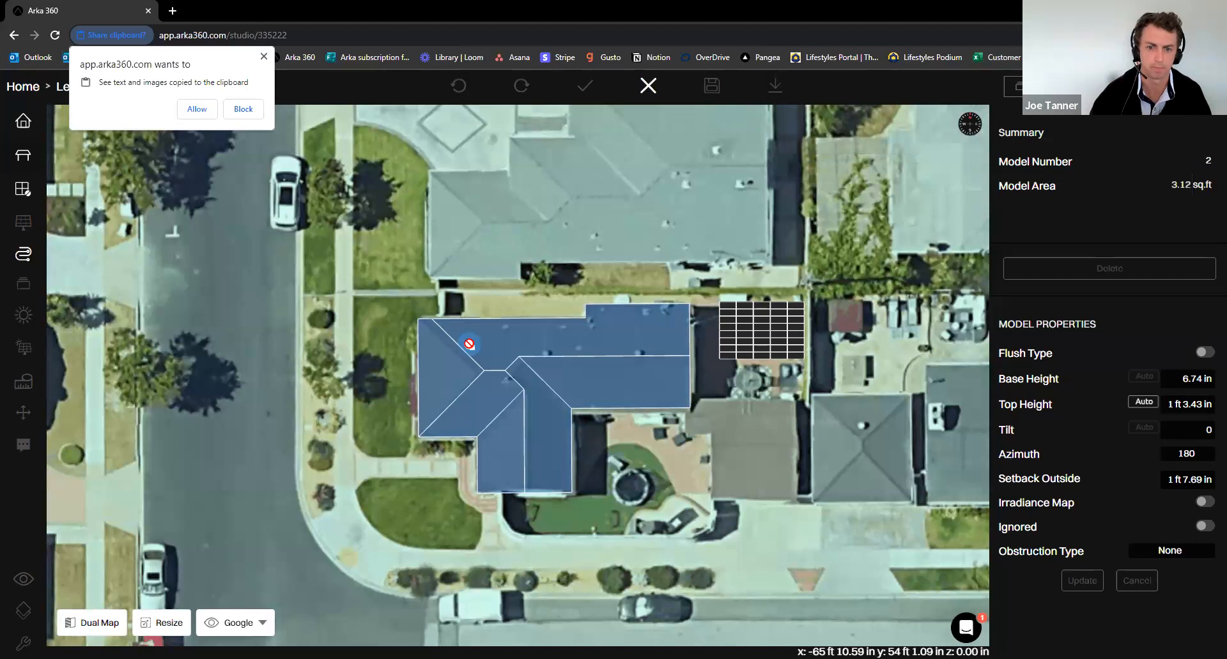
click(197, 109)
key(ctrl+c)
key(ctrl+v)
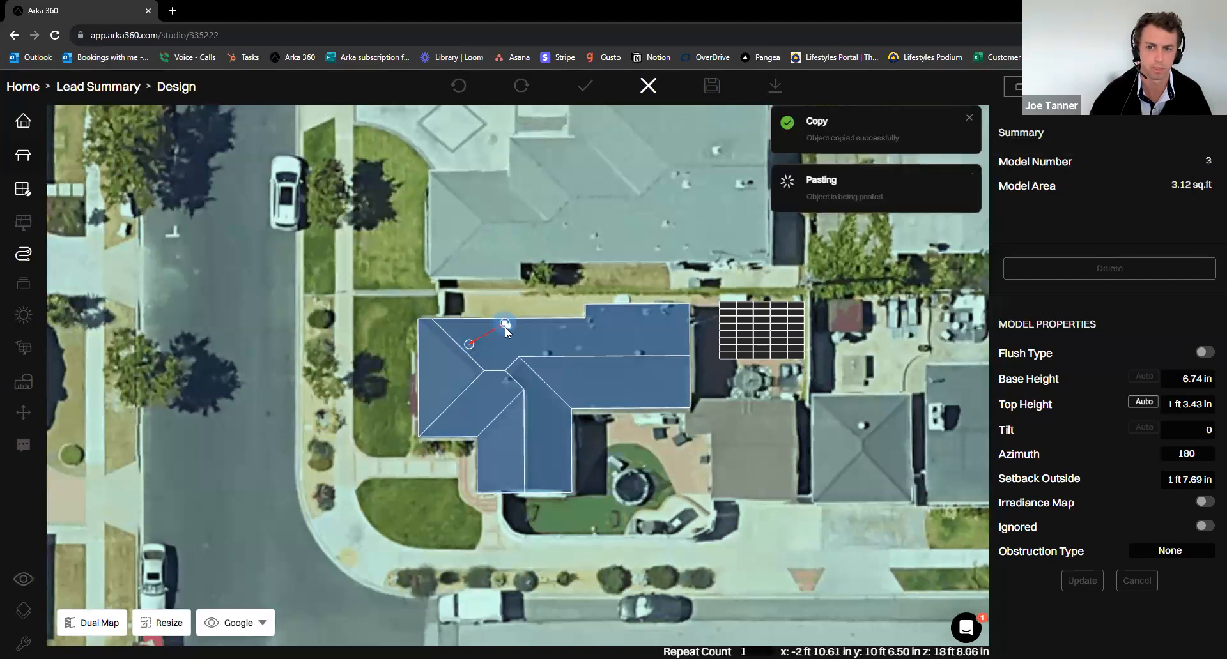
click(504, 326)
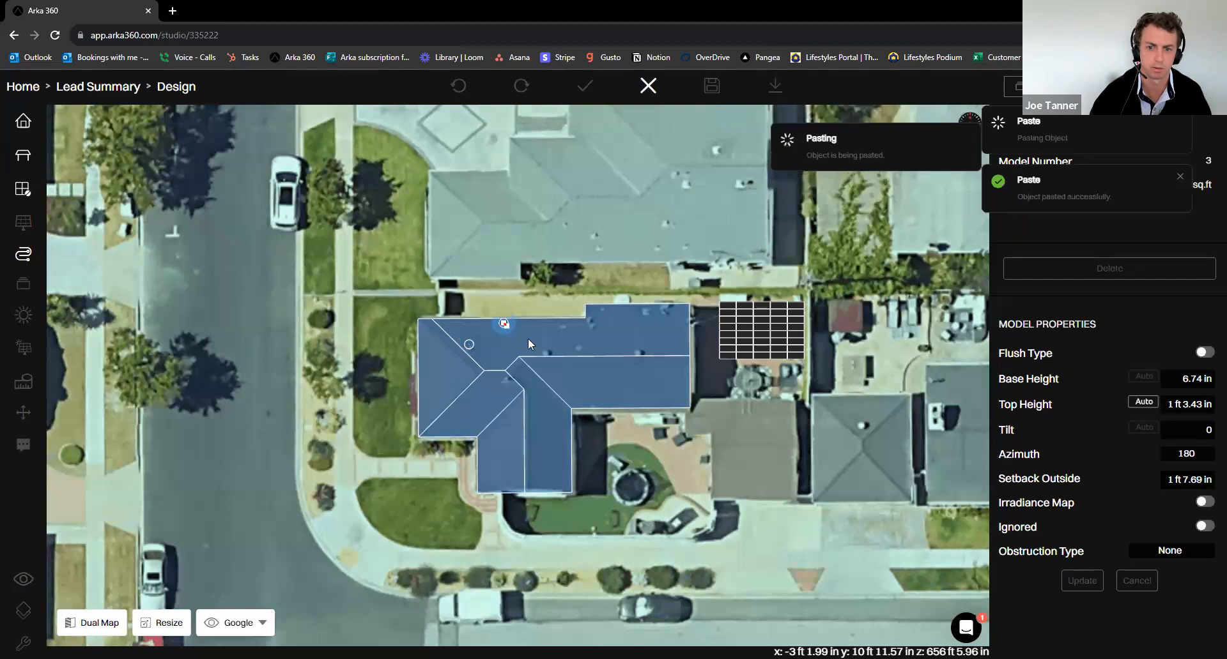
Paste four more cylinders: two along the east wing's ridge, one at its south edge, and one near the central ridge junction
key(ctrl+v)
click(546, 355)
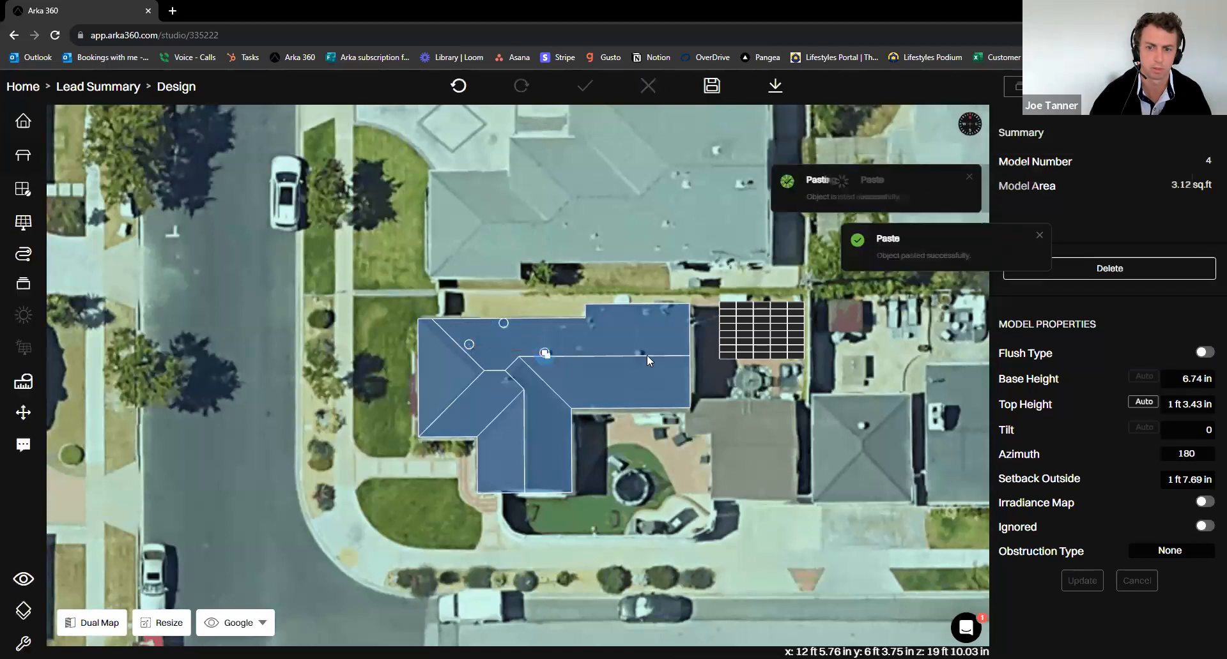
key(ctrl+v)
click(641, 354)
key(ctrl+v)
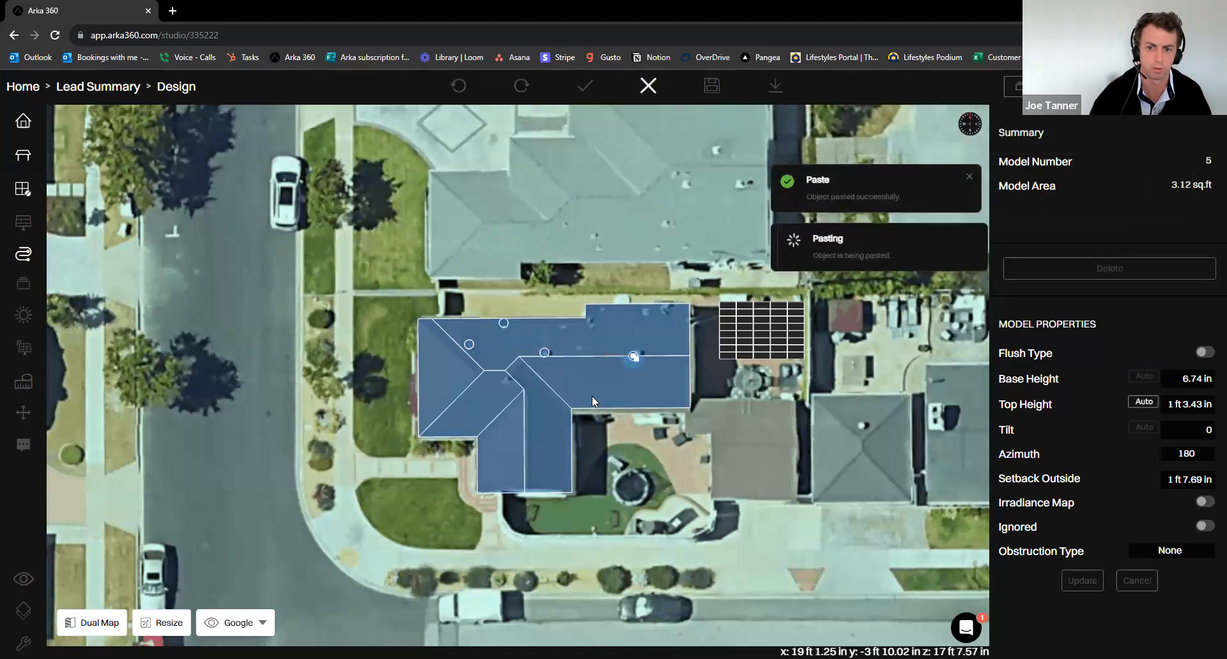
click(591, 398)
key(ctrl+v)
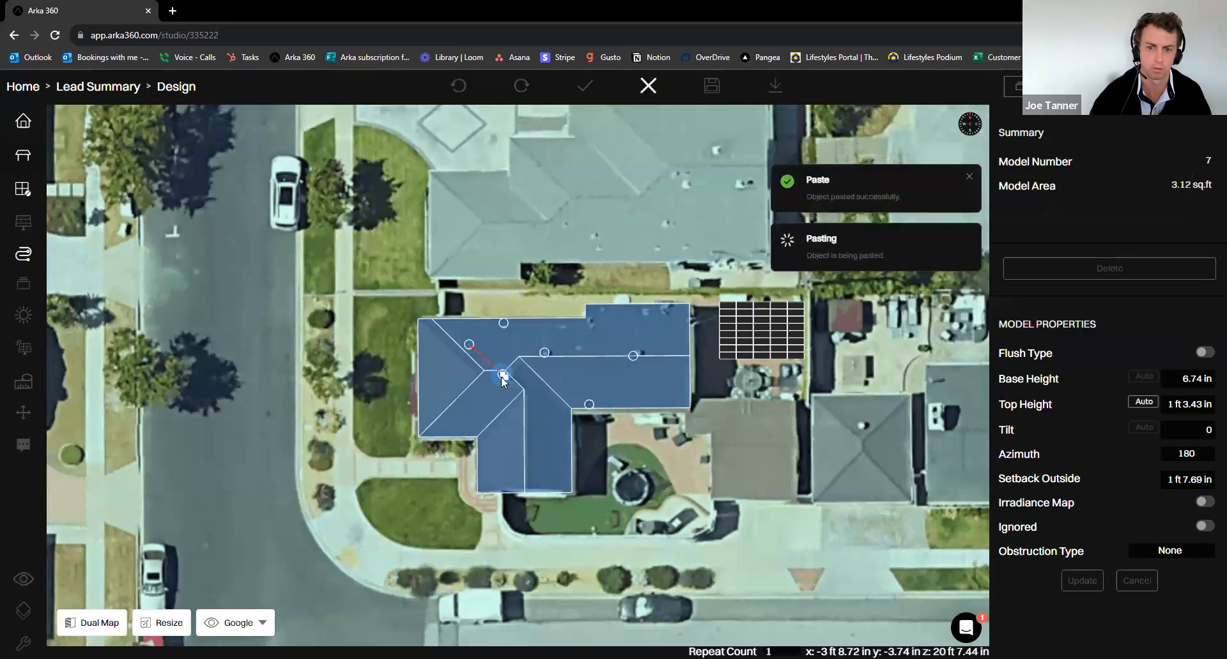
click(501, 377)
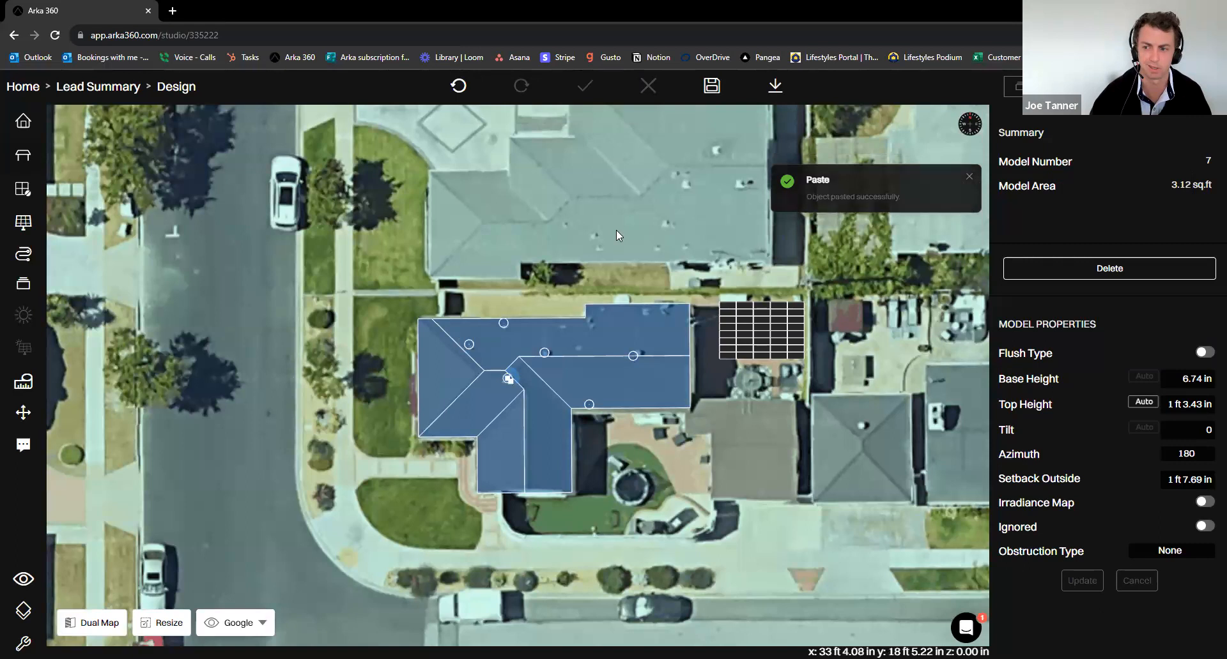
Set the main house's base height to about 9 ft 10 in, and save the design
drag(639, 397, 569, 402)
click(569, 401)
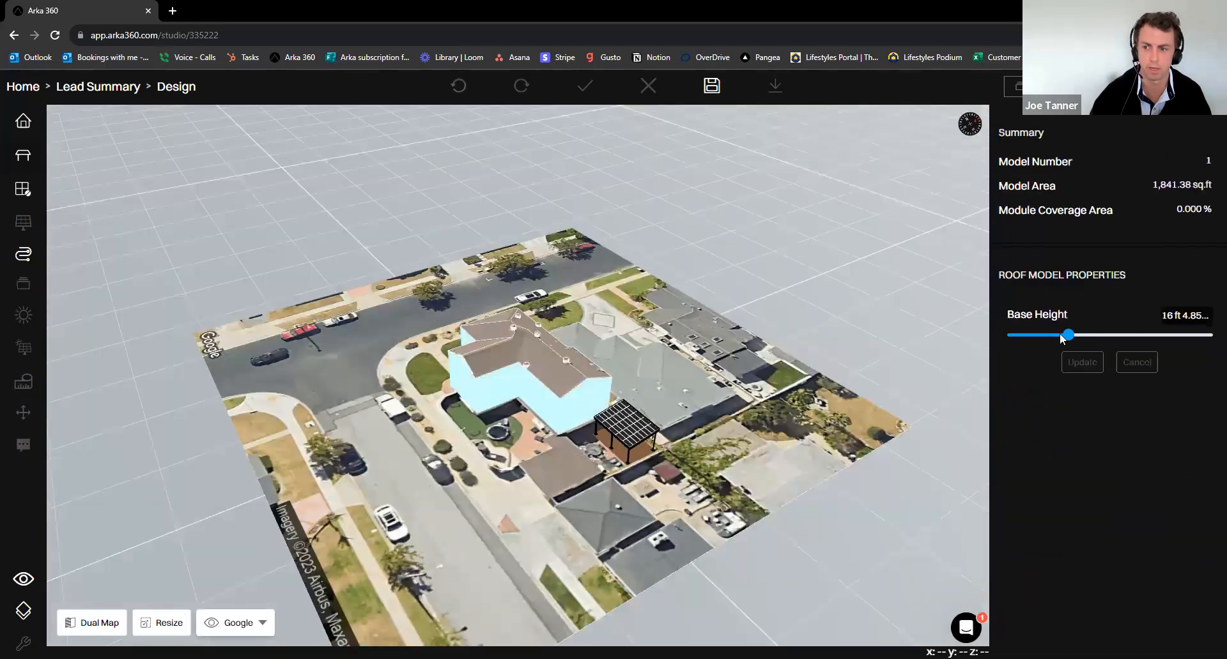
drag(1067, 335, 1041, 337)
click(1080, 363)
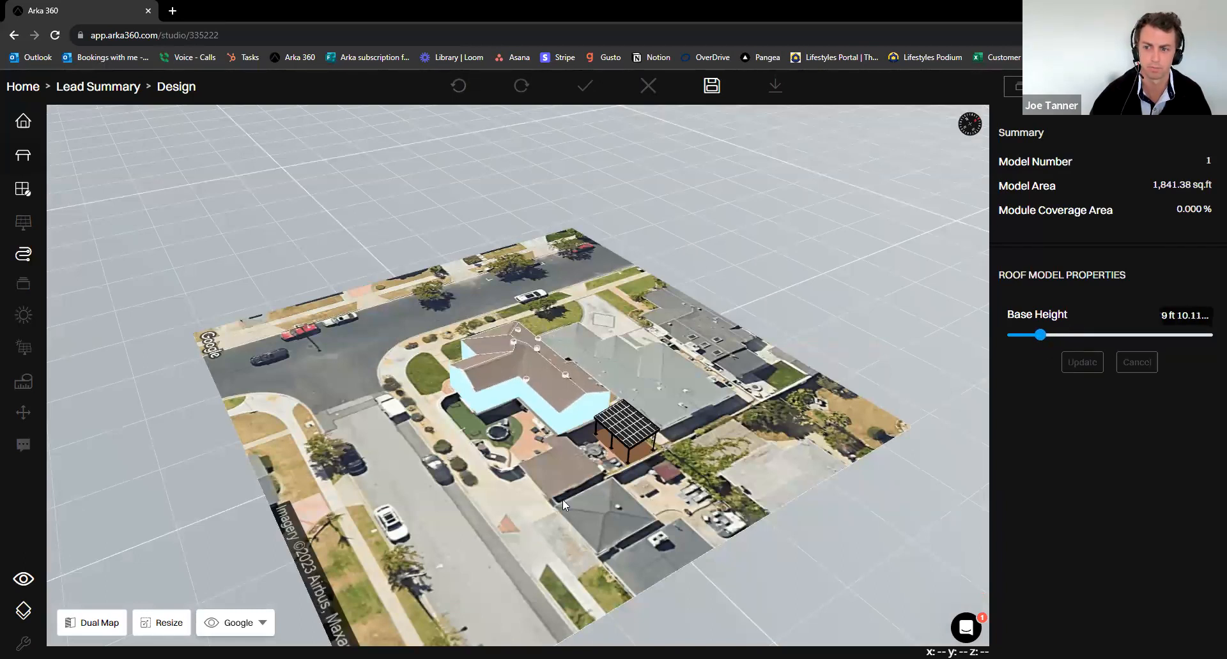
drag(637, 481, 570, 568)
click(571, 568)
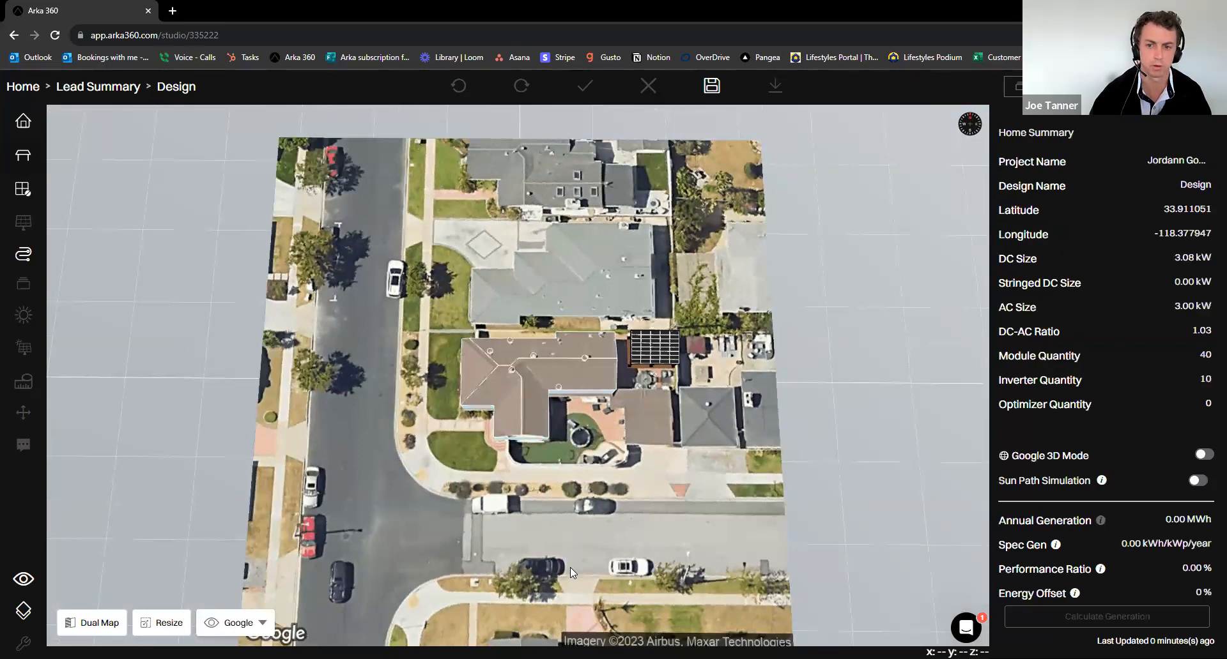
key(space)
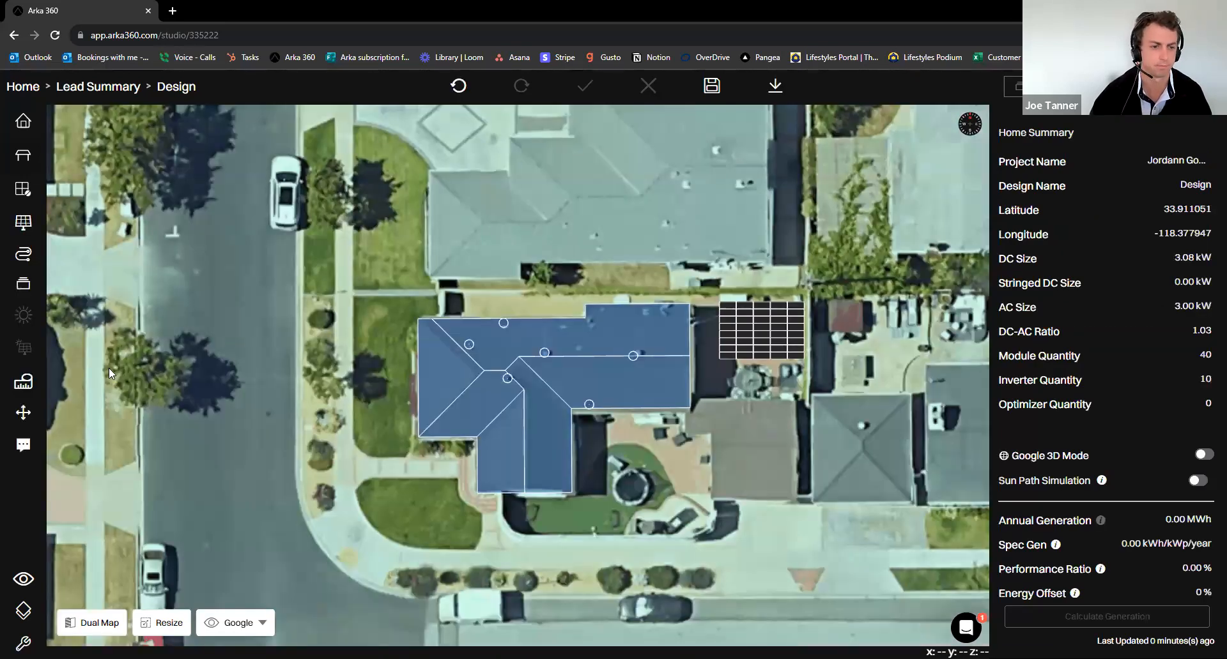
click(719, 86)
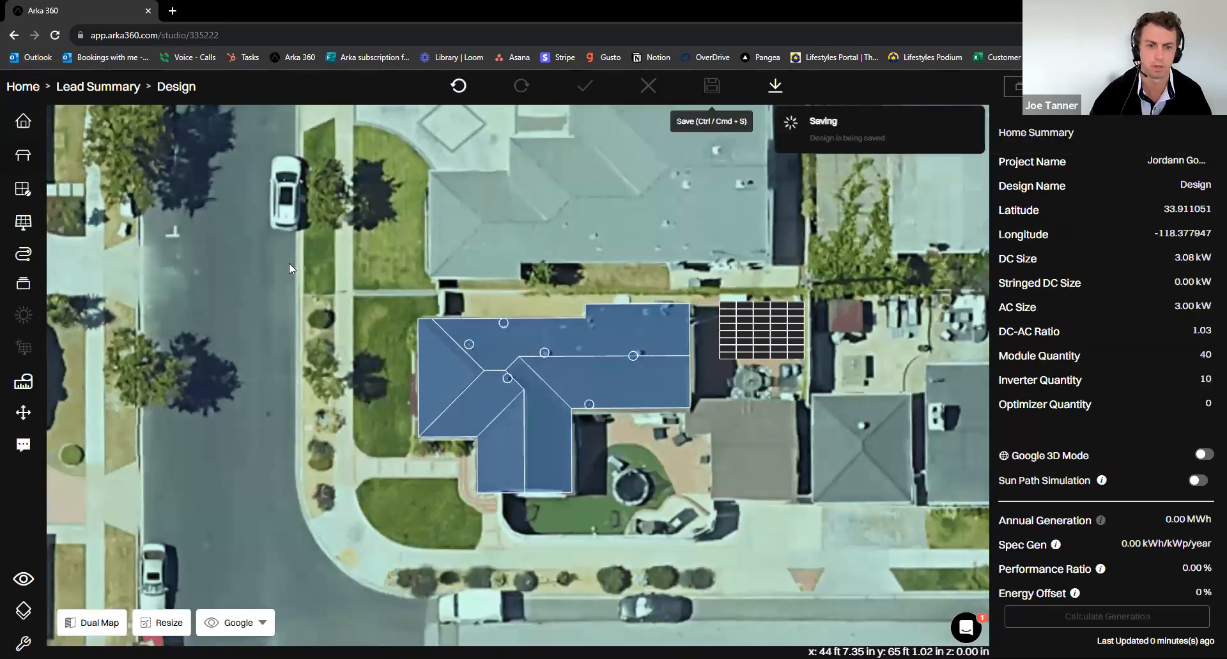
Run the sun path simulation with an earlier date in the year and a later time of day, and switch it off
click(1193, 482)
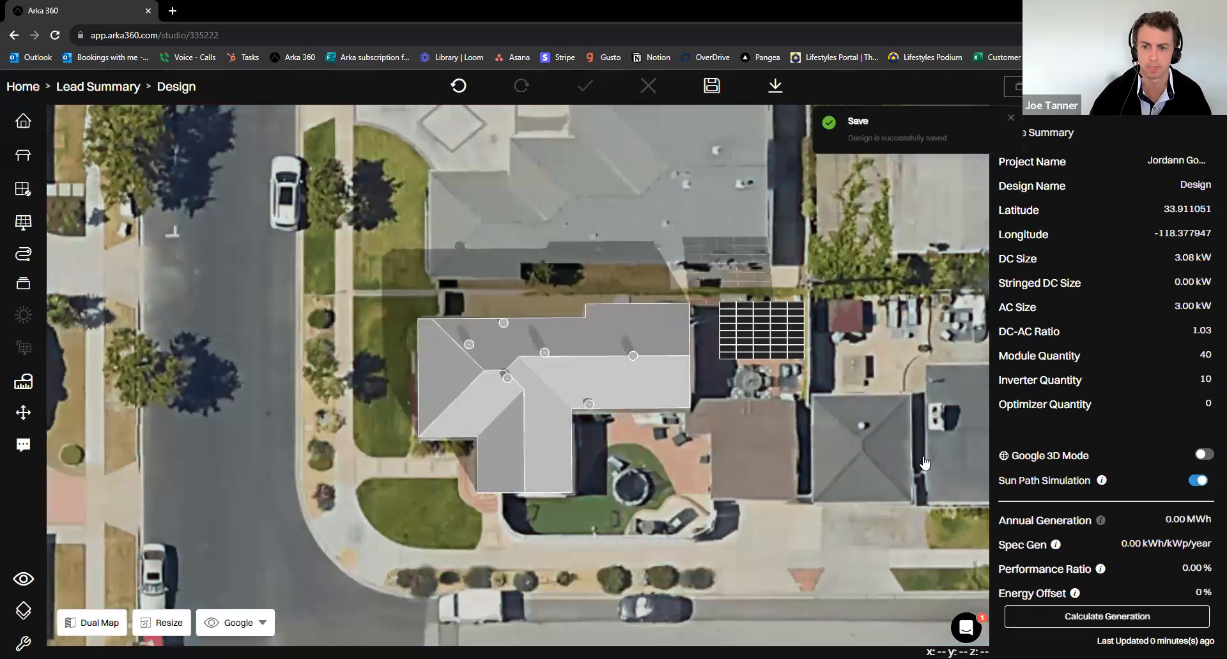
scroll(1090, 404, down, 3)
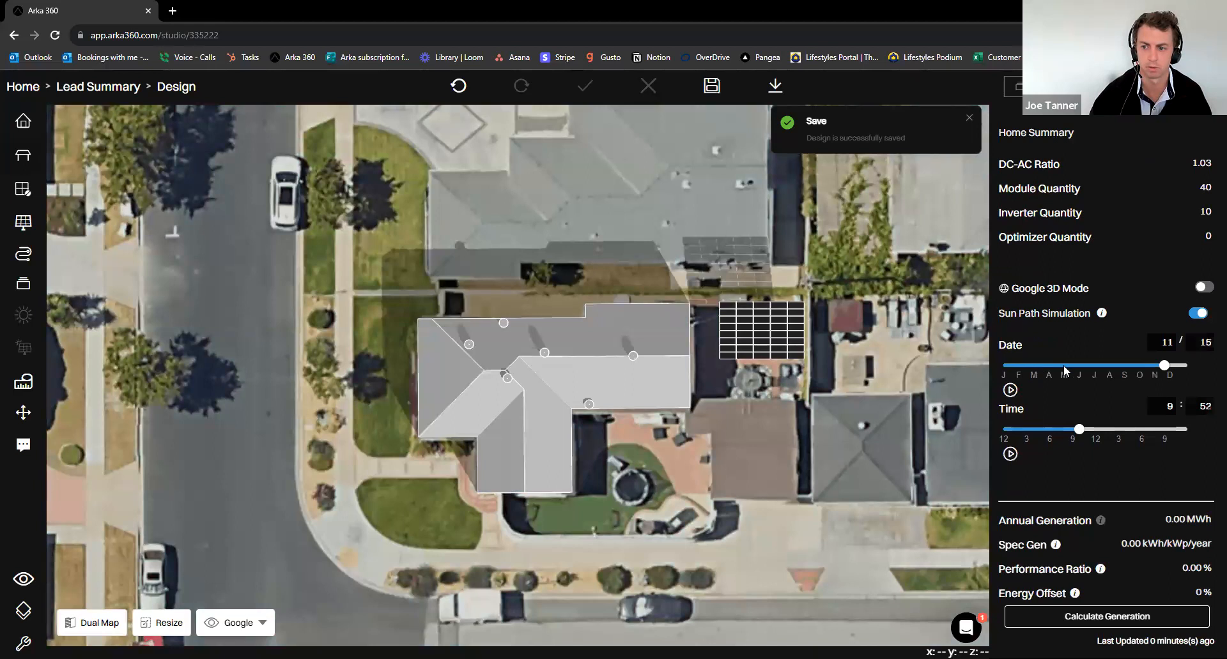
drag(1152, 363, 1099, 366)
drag(1077, 428, 1111, 430)
click(1200, 313)
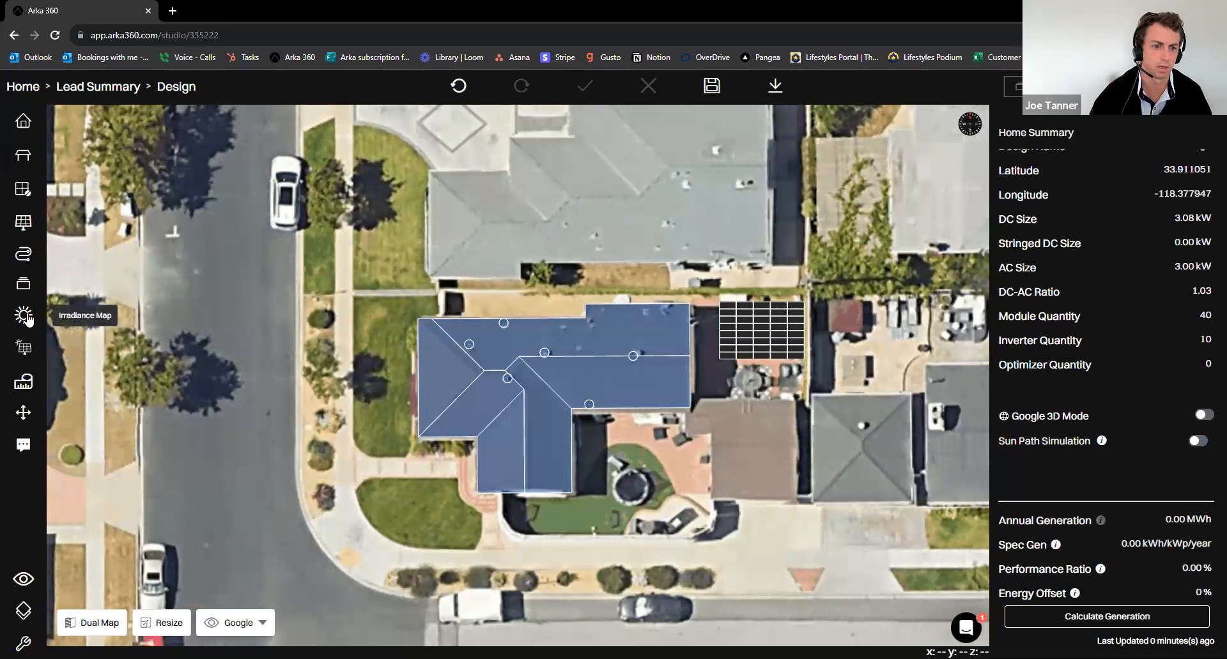
Generate the irradiance map for the house roof, and show the solar access colouring on the gazebo modules
click(24, 316)
click(100, 336)
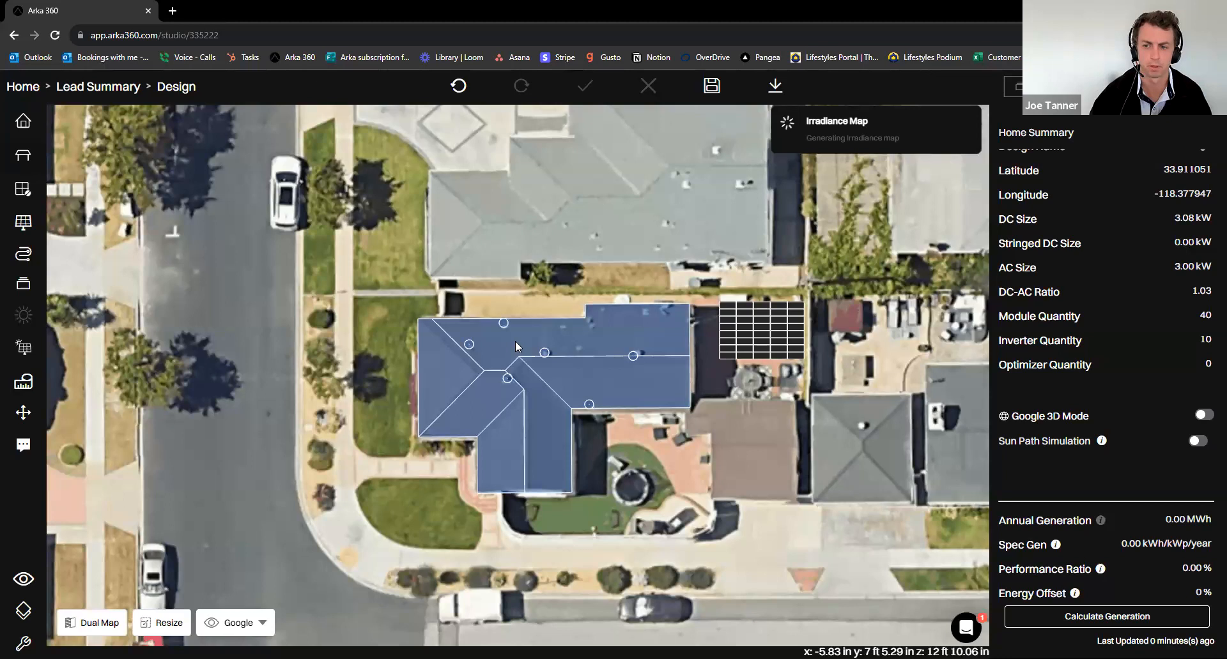
click(23, 347)
click(127, 324)
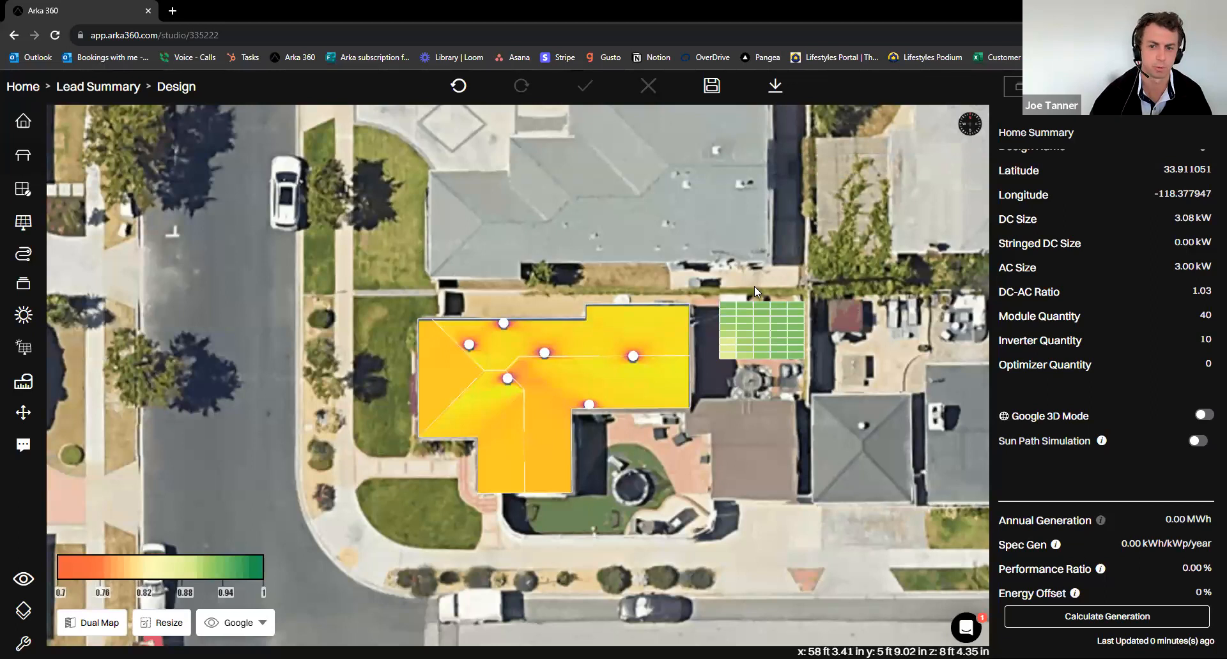
Hide the gazebo modules' solar access colouring and the roof's irradiance map
click(14, 354)
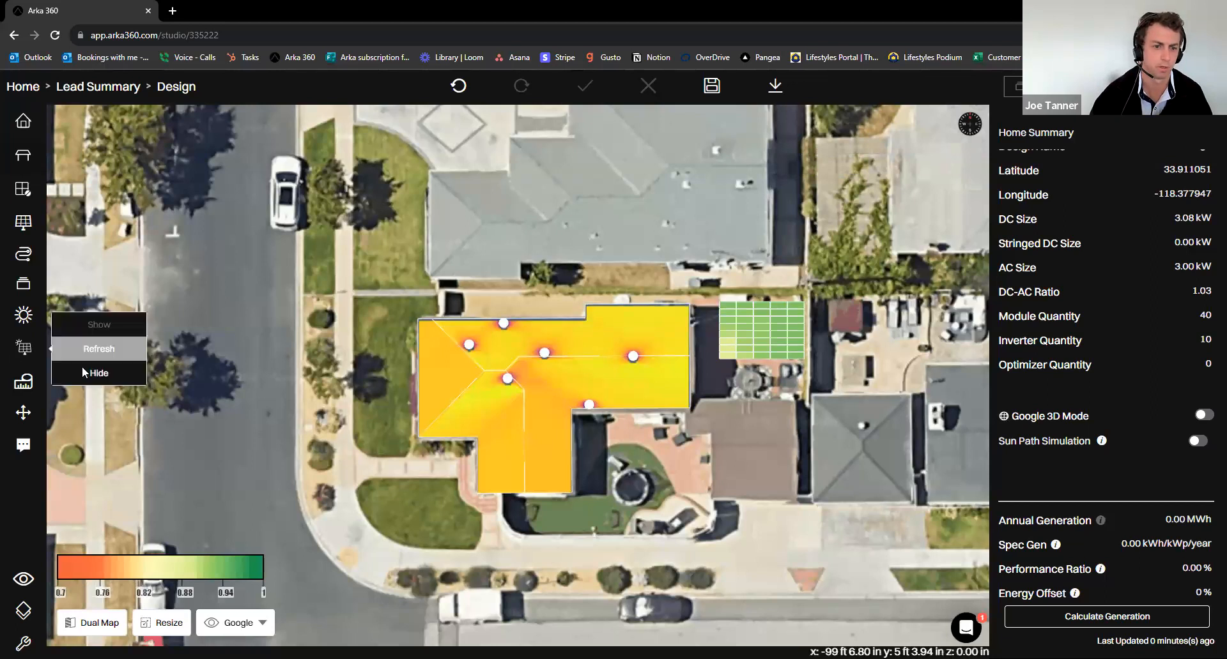
click(83, 368)
click(23, 315)
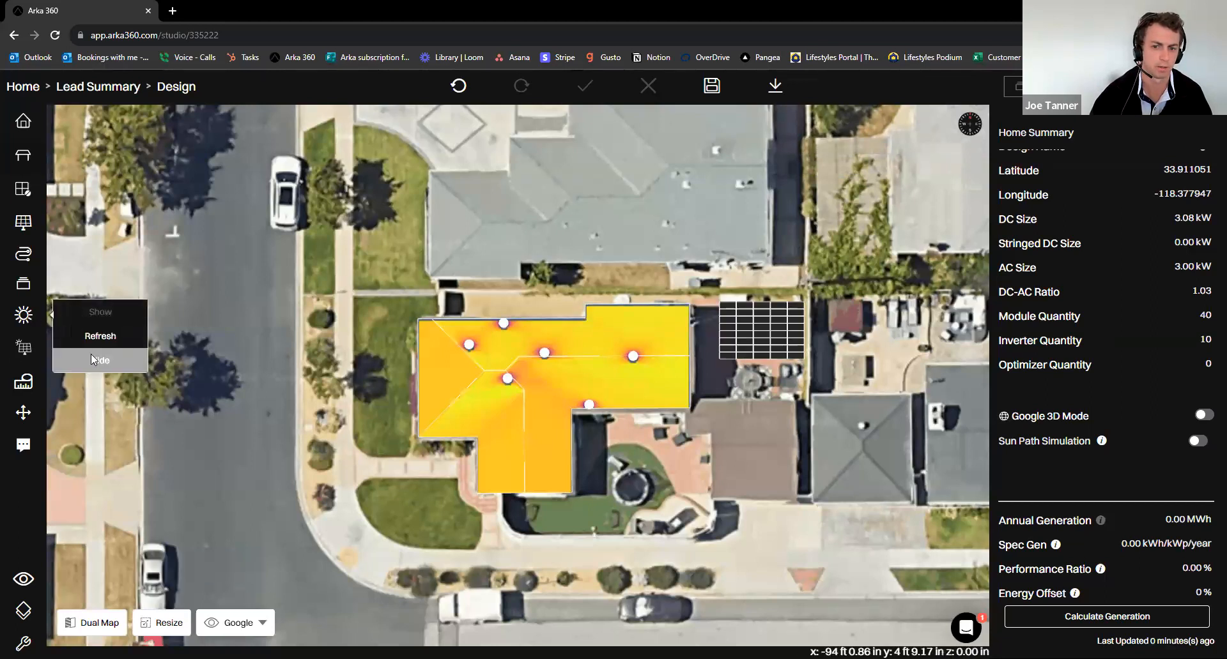
click(91, 354)
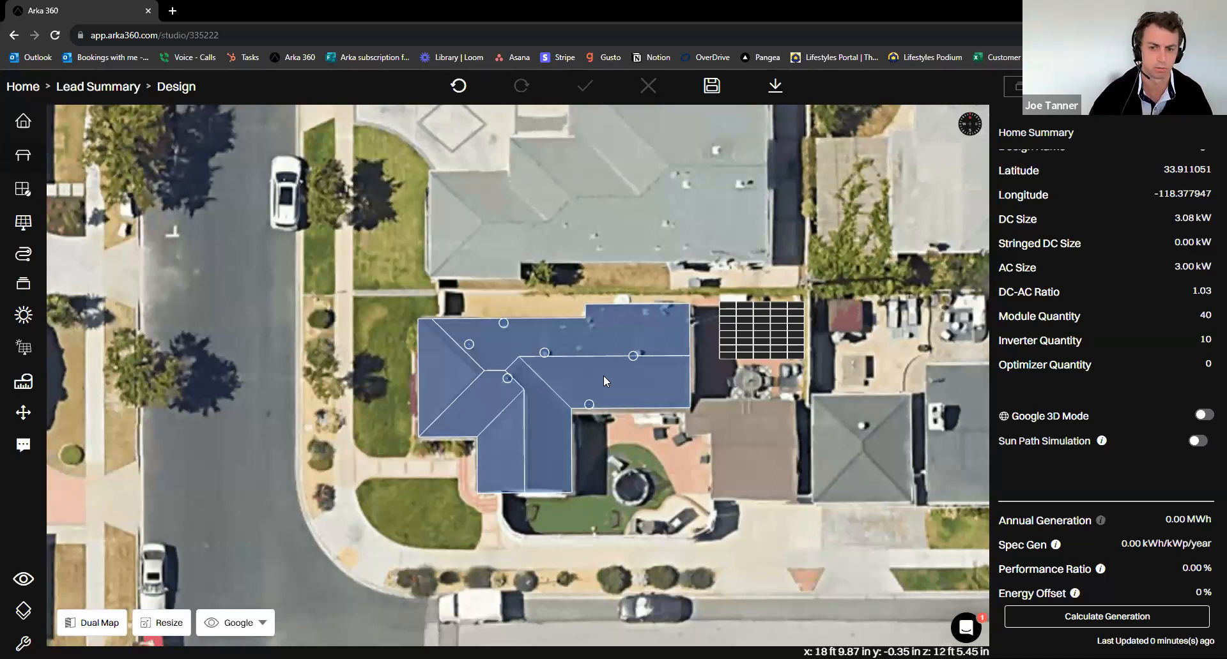
Select the subarray area on the east wing's south-facing roof and choose the Hanwaha Q Cells 400 W module for it
click(575, 396)
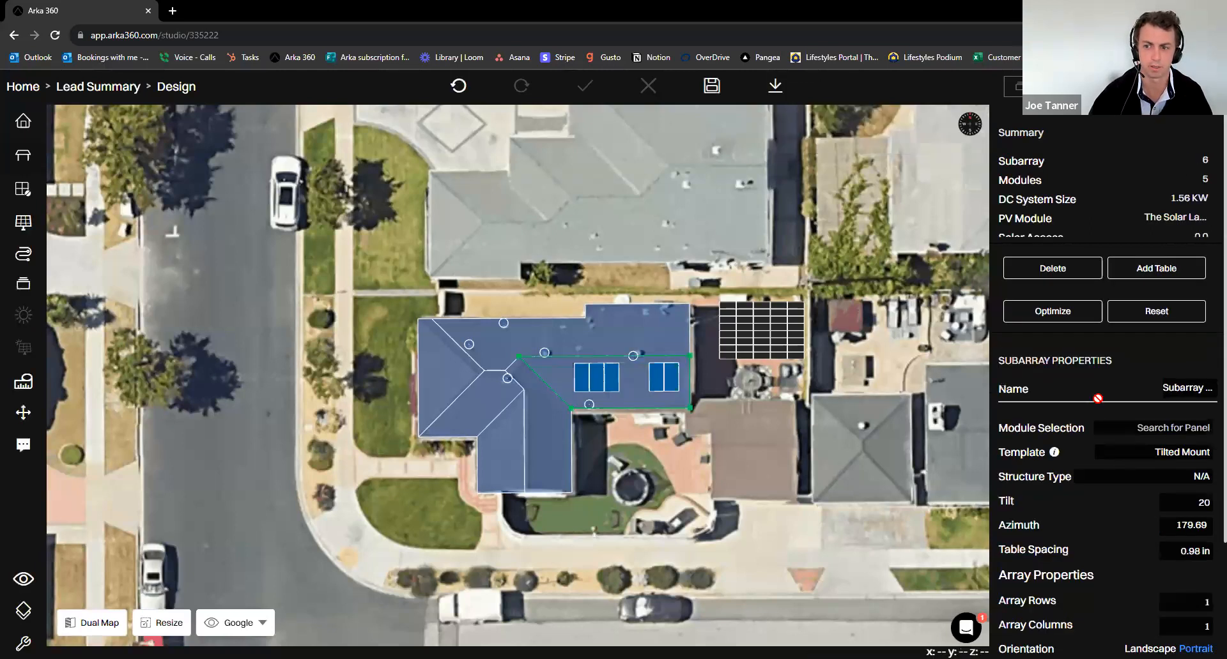
scroll(1143, 383, down, 1)
click(1154, 371)
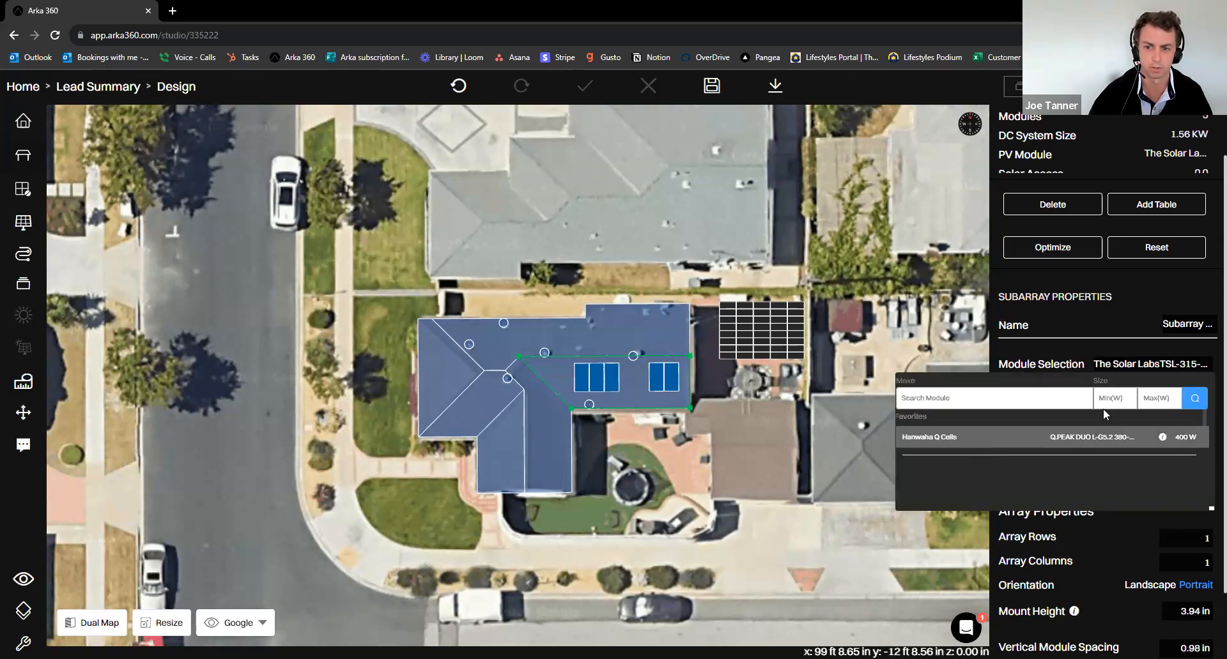
click(1086, 437)
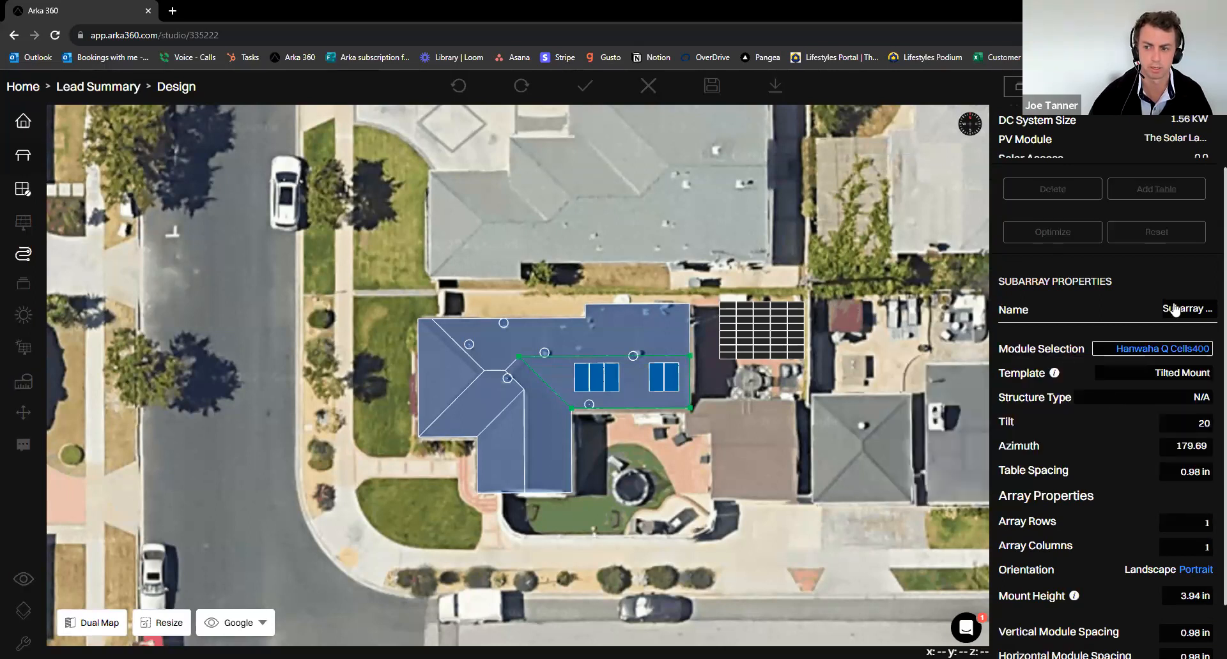
Set the subarray's module orientation to Landscape and apply the changed properties
scroll(1175, 309, down, 1)
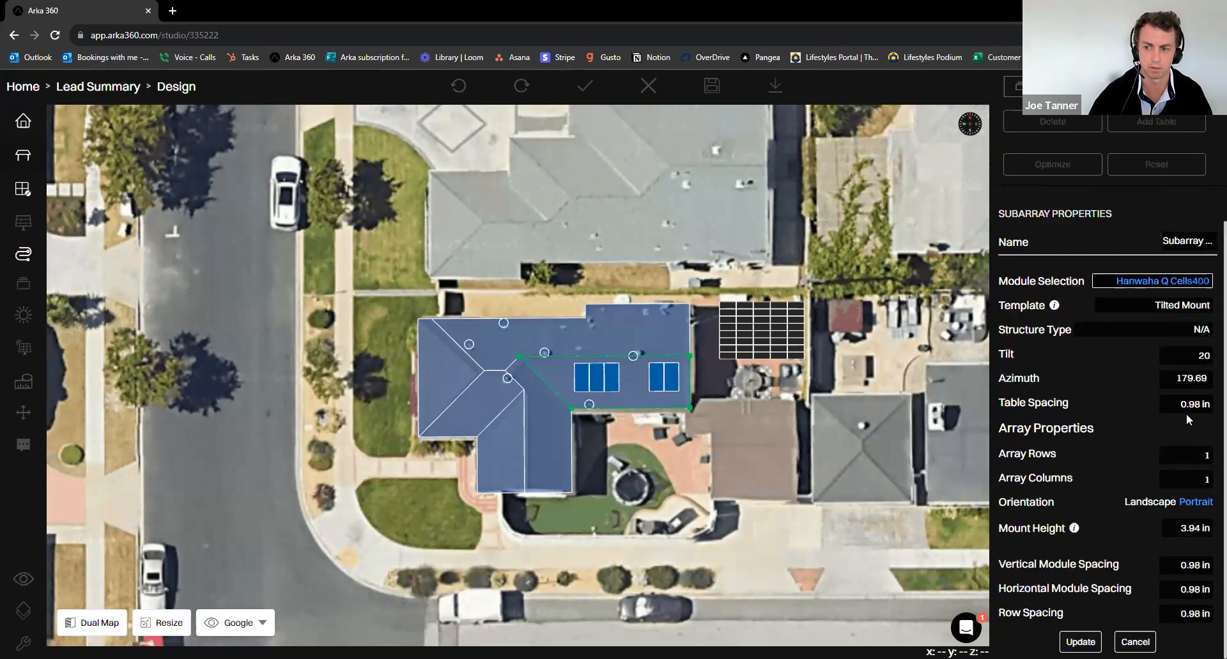
click(1149, 502)
click(1080, 642)
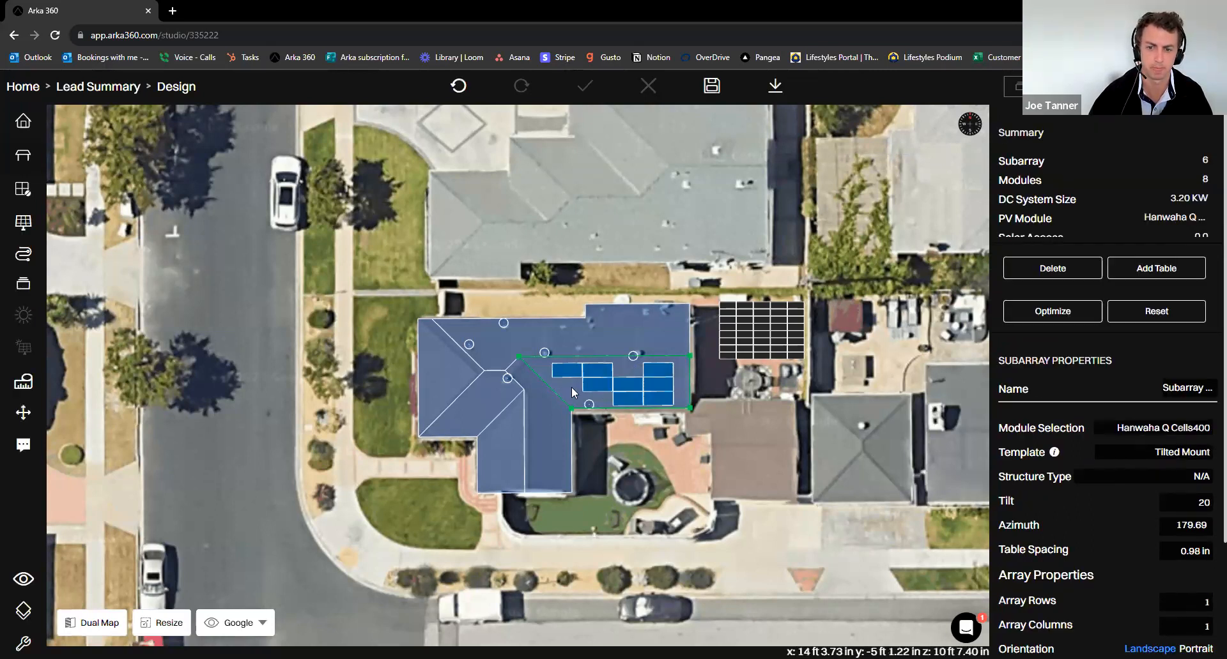
scroll(1105, 523, down, 1)
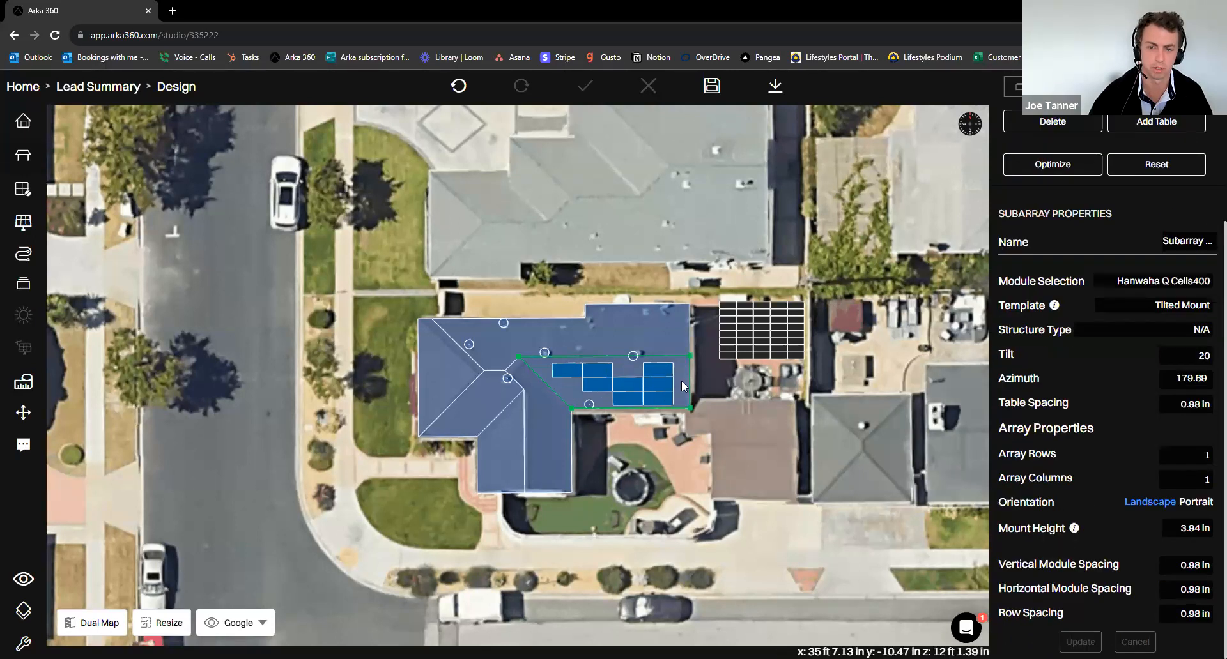
Turn on rafters for the east wing's south-facing roof face and apply the change to show the panel attachments
click(681, 380)
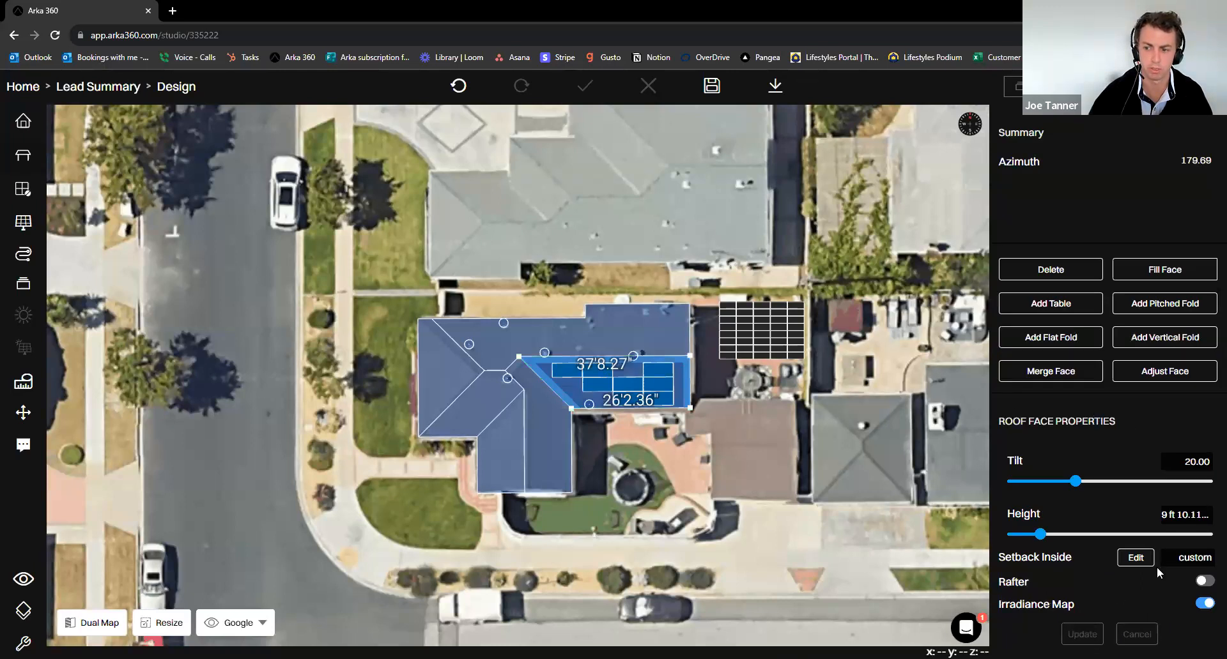
click(1203, 580)
scroll(1148, 478, down, 2)
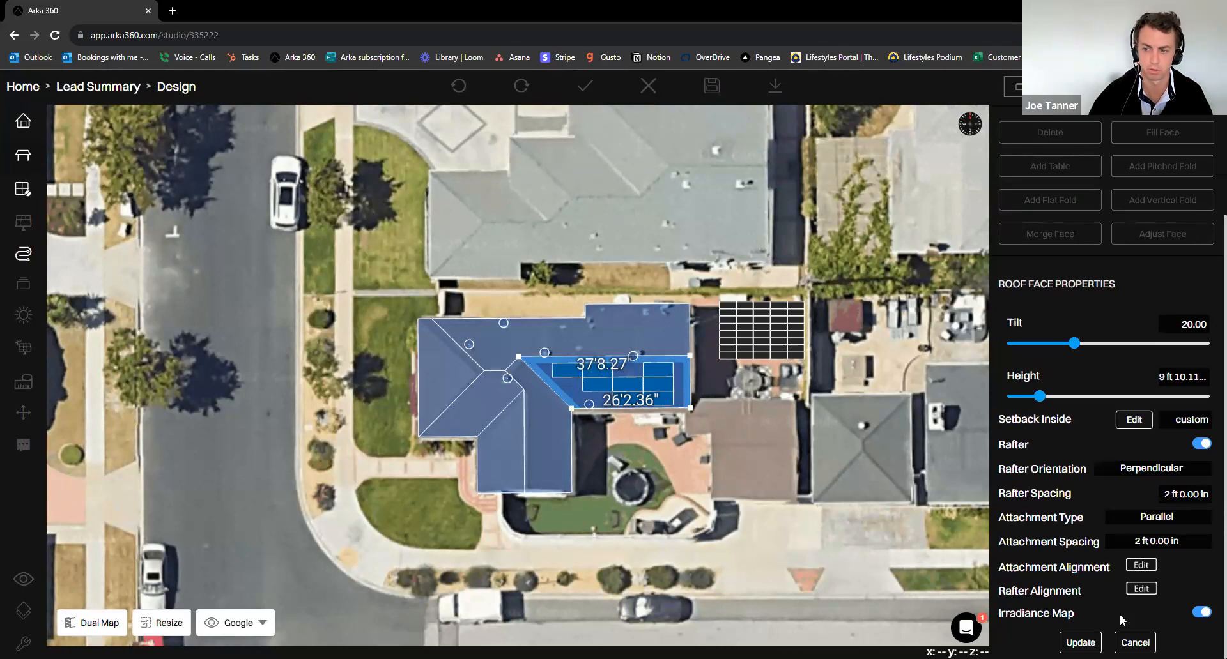
click(1080, 642)
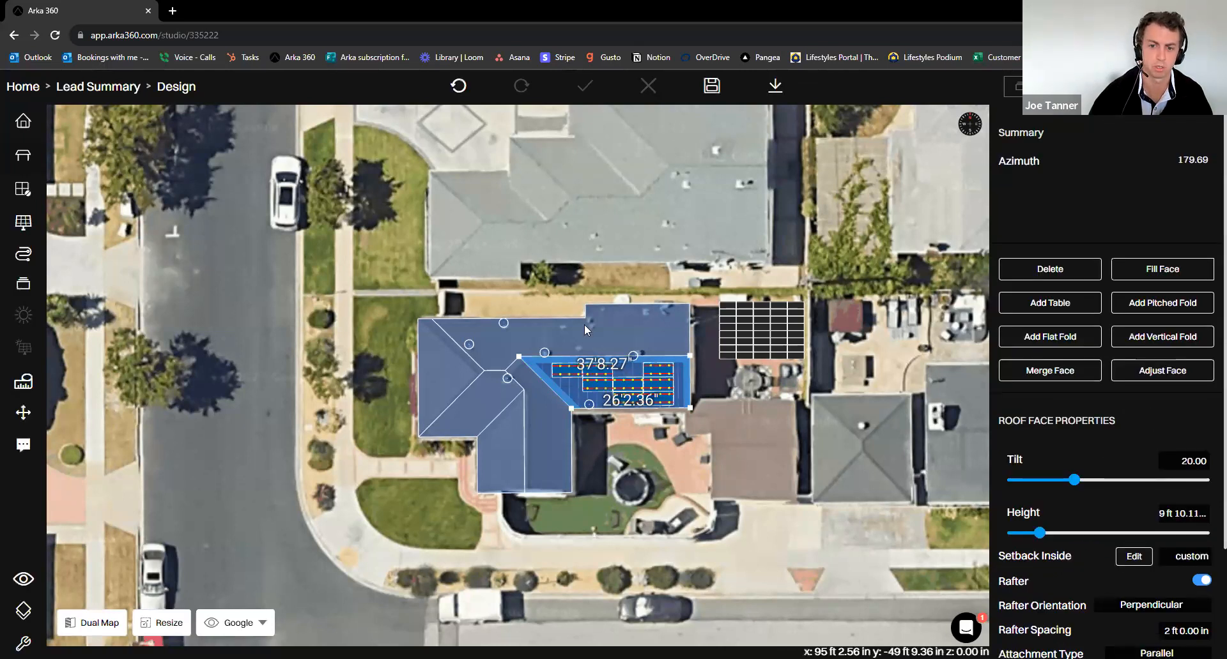
scroll(588, 329, up, 3)
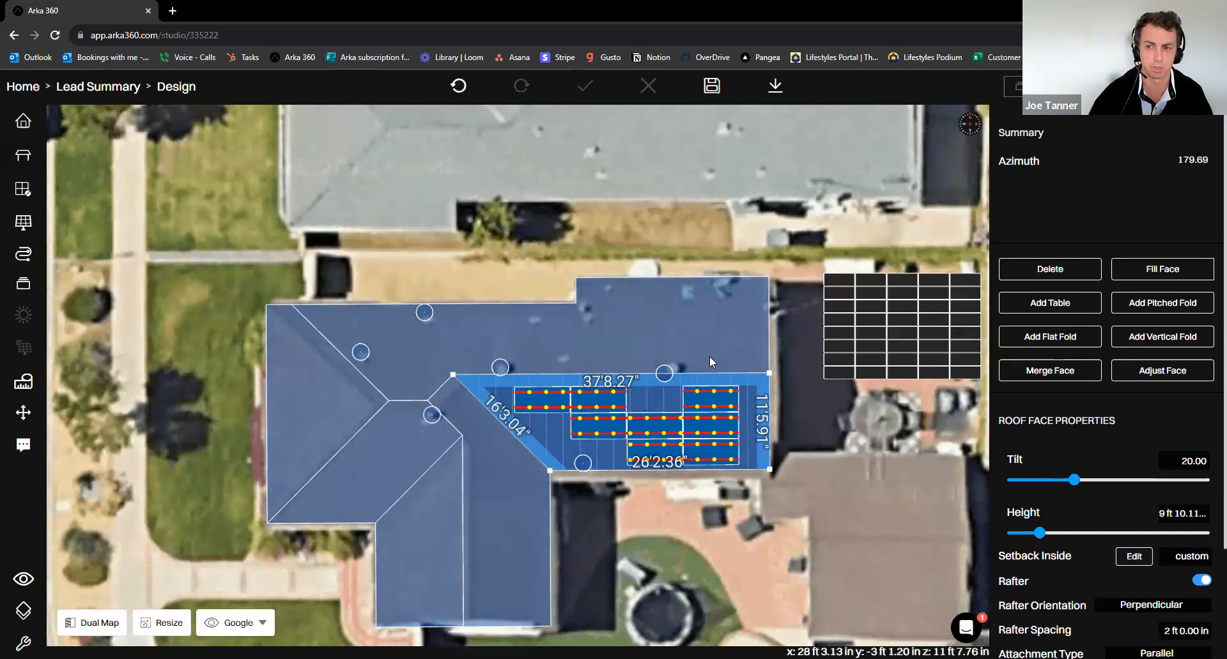
scroll(709, 358, down, 2)
scroll(709, 361, down, 1)
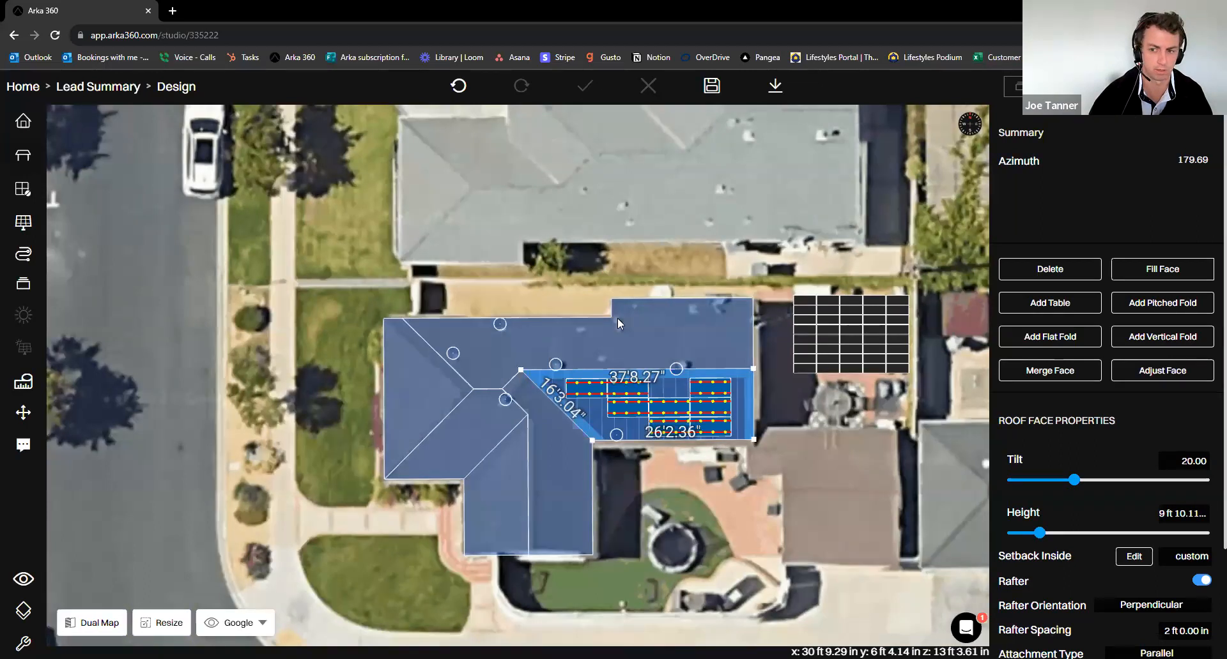
click(858, 398)
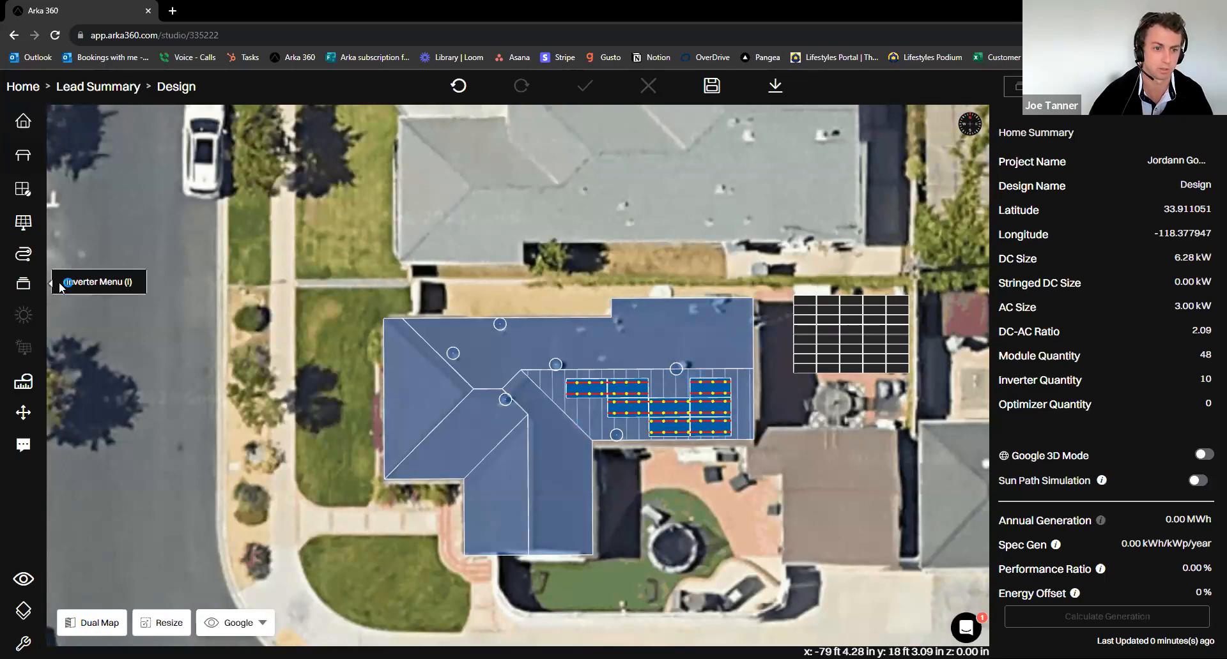
Add ENPHASE IQ8A-72-2-US-240 micro inverters to the eight modules on the house roof
click(60, 285)
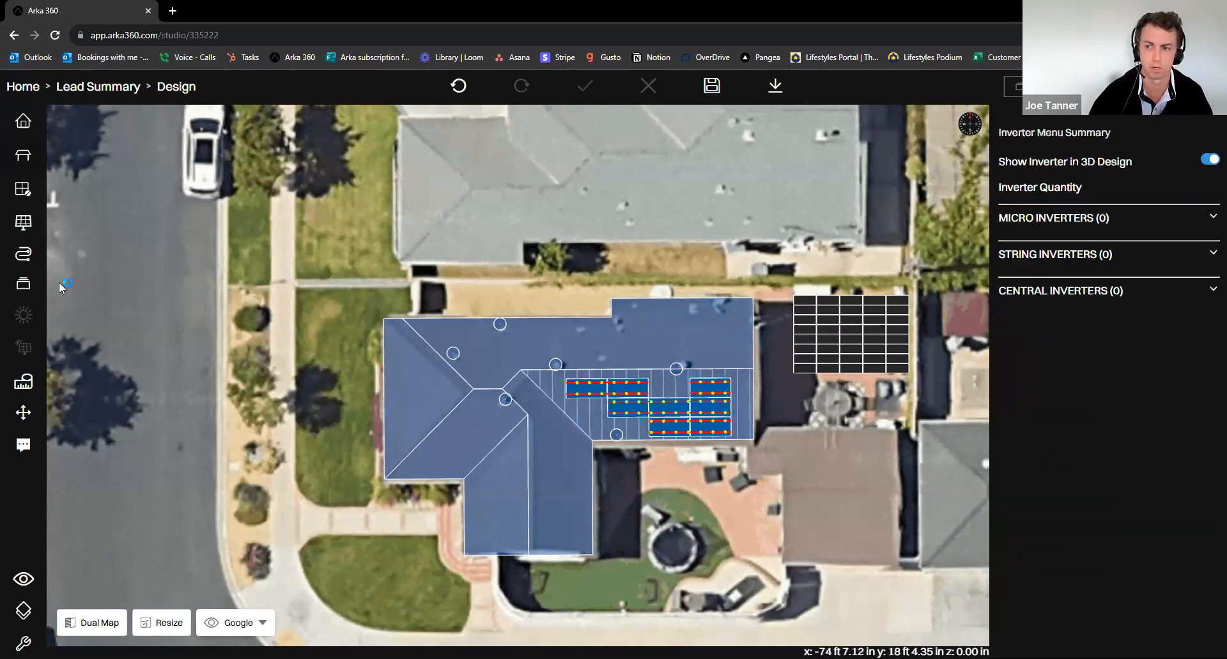
click(1072, 224)
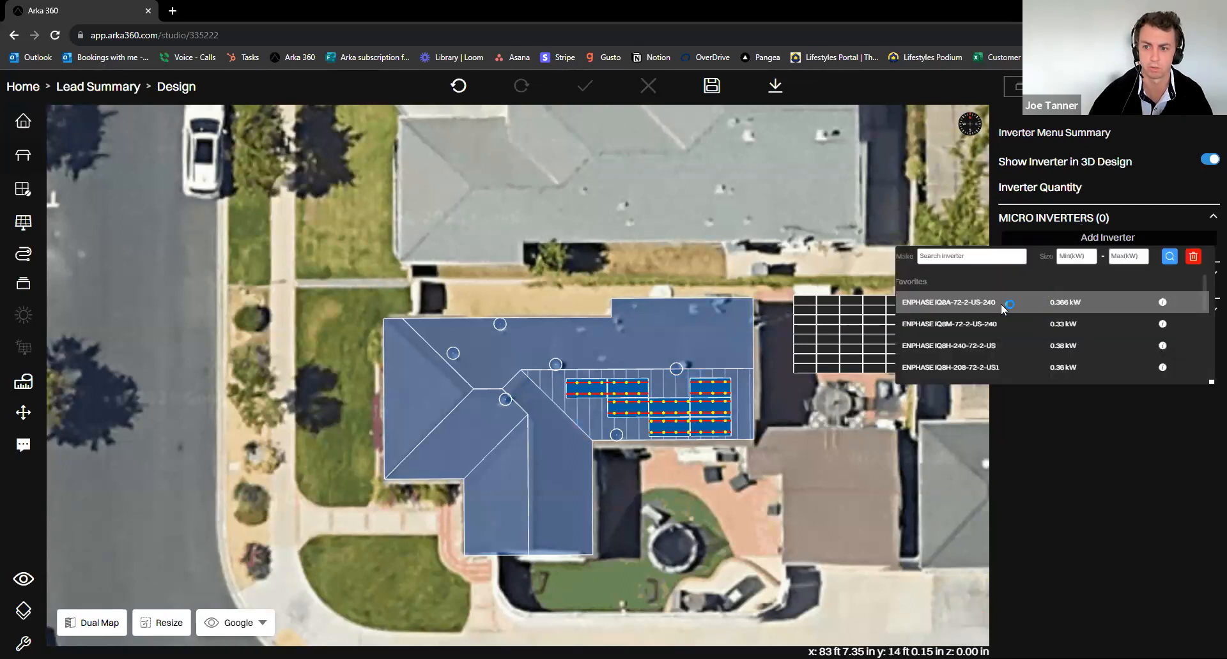
click(1001, 308)
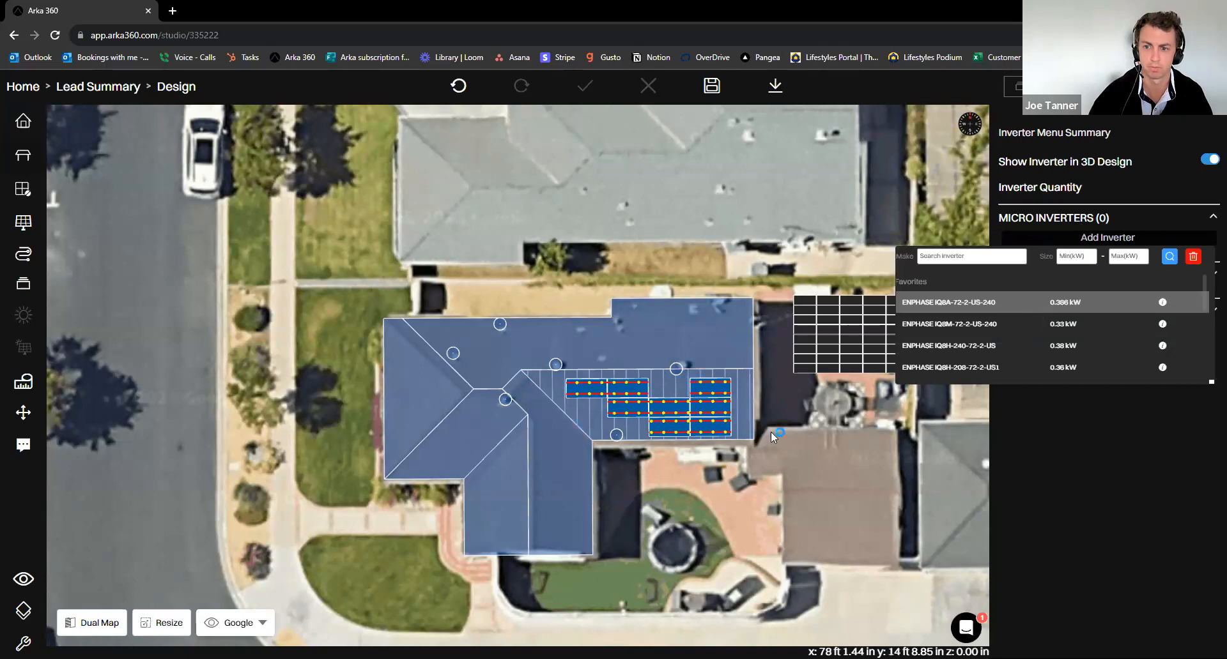
drag(460, 296, 752, 461)
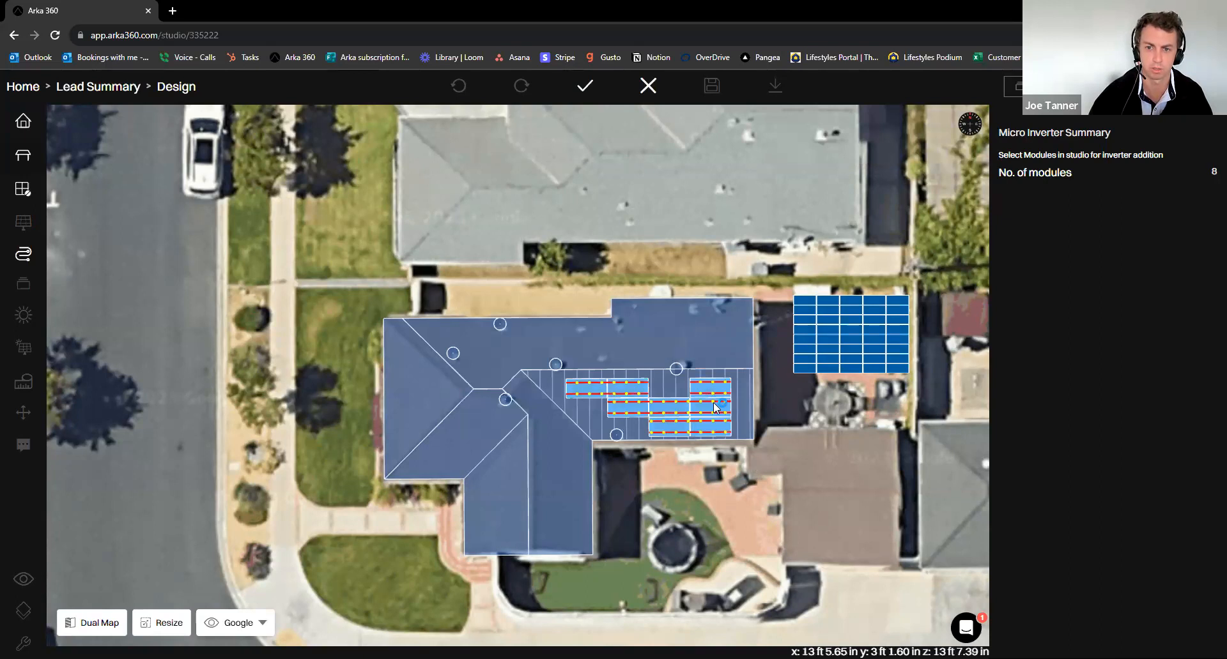
click(582, 90)
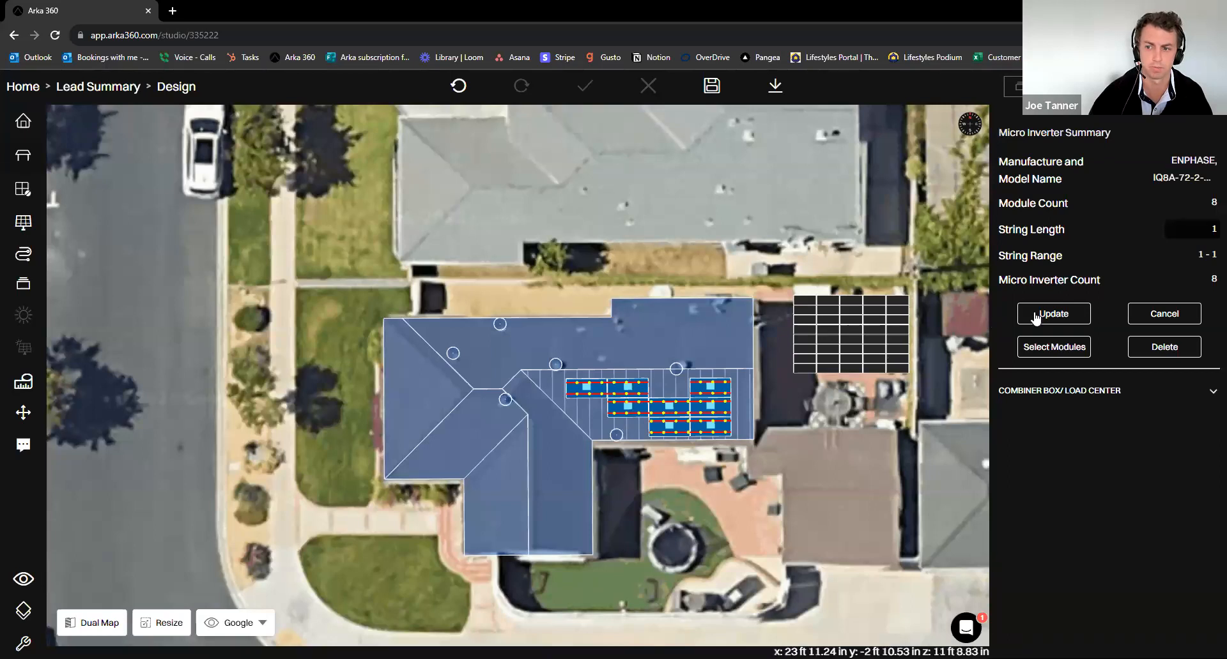
Save the design and calculate its annual energy generation
click(709, 90)
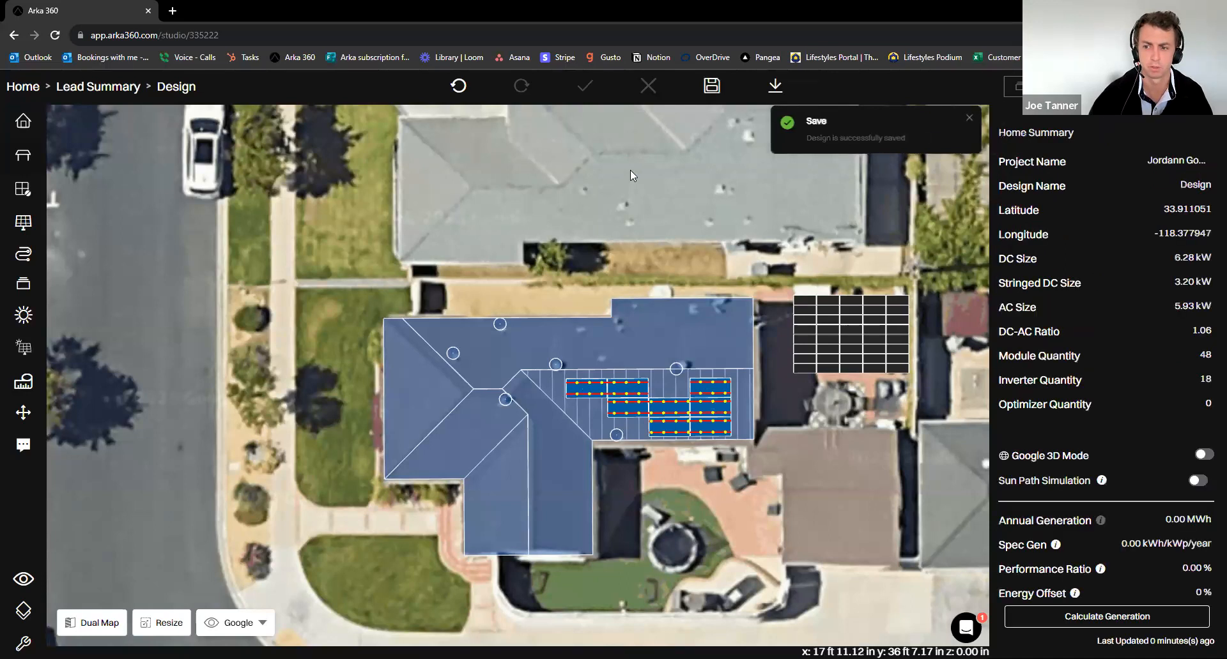
click(1069, 612)
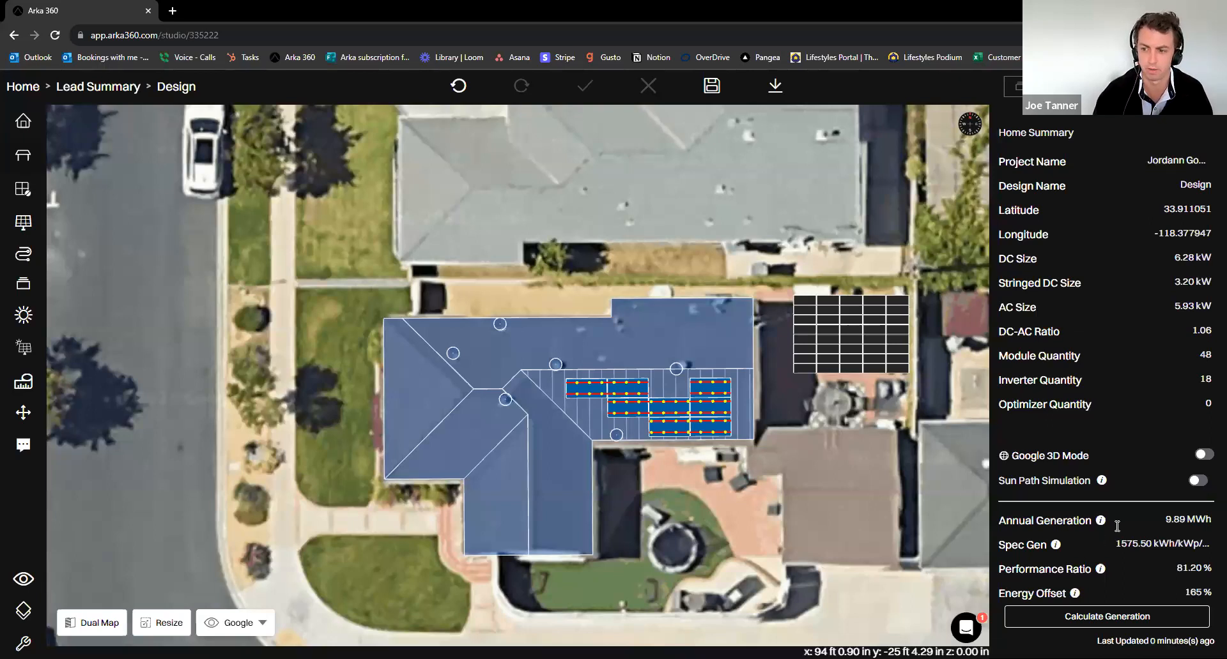
mouse_move(1106, 522)
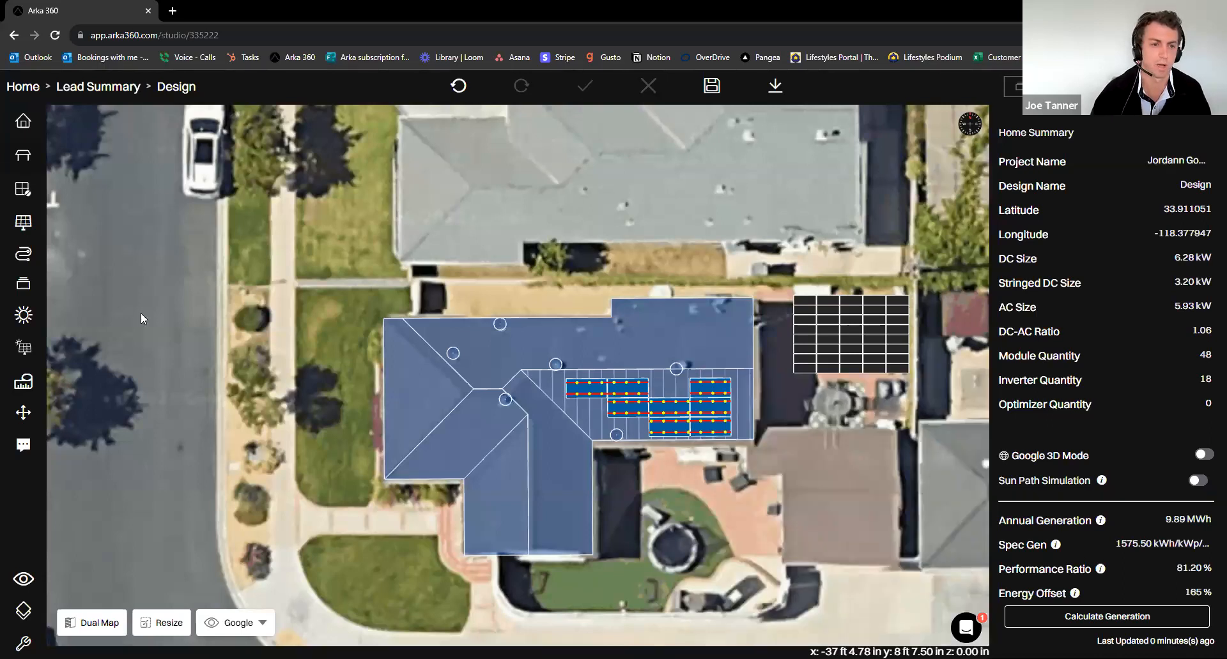
Set the wire size calculator to calculations as per NEC 2020, save it and return to the design studio
click(24, 266)
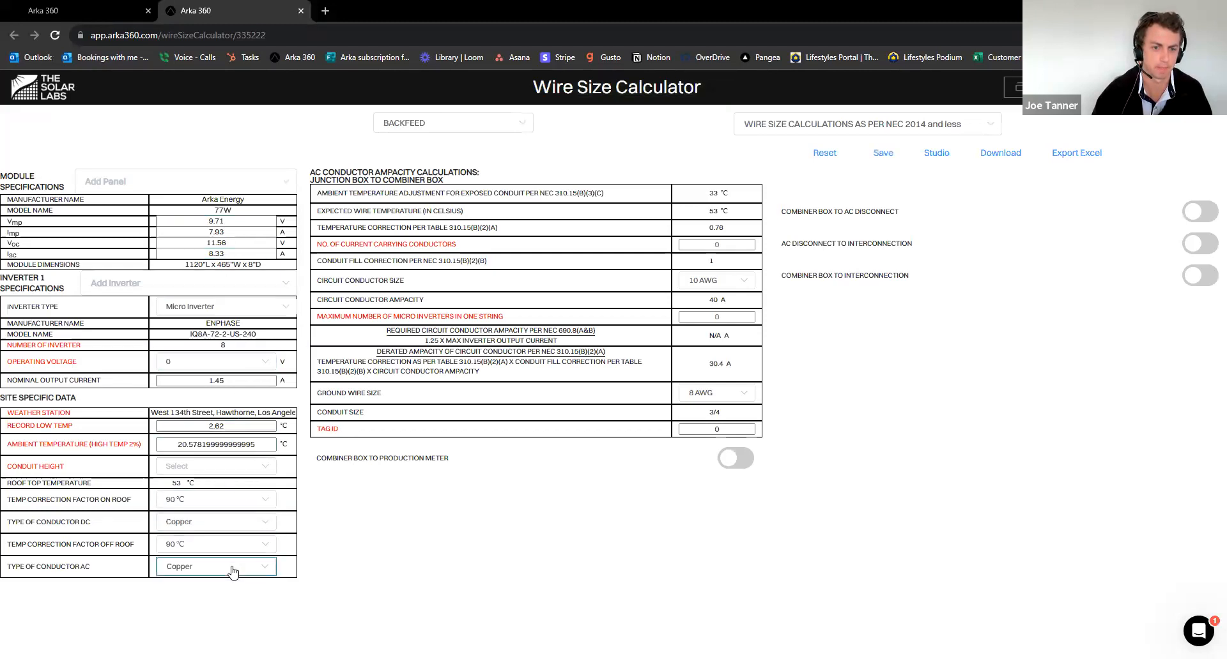
click(502, 130)
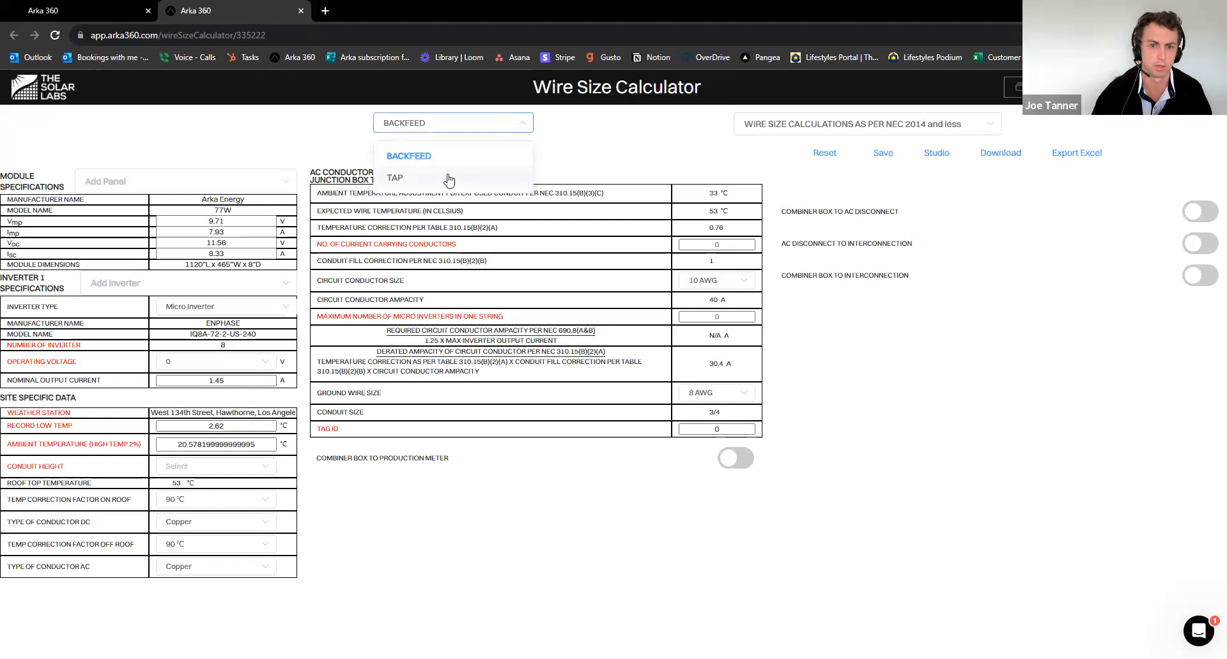
click(582, 146)
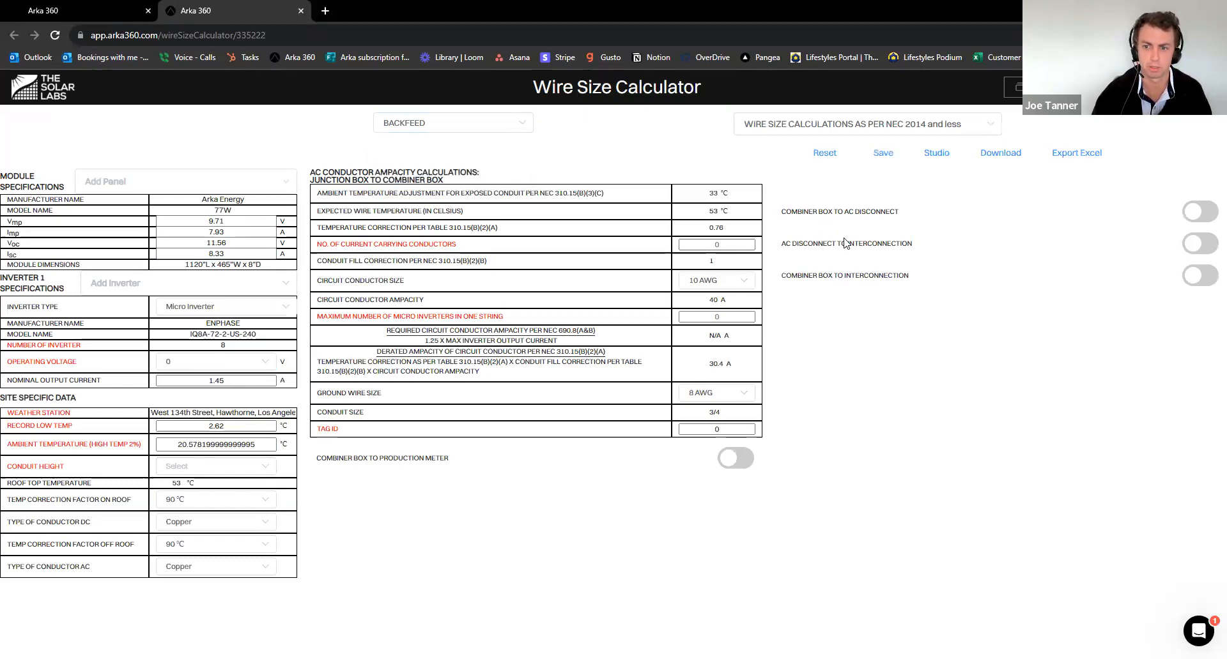
click(847, 128)
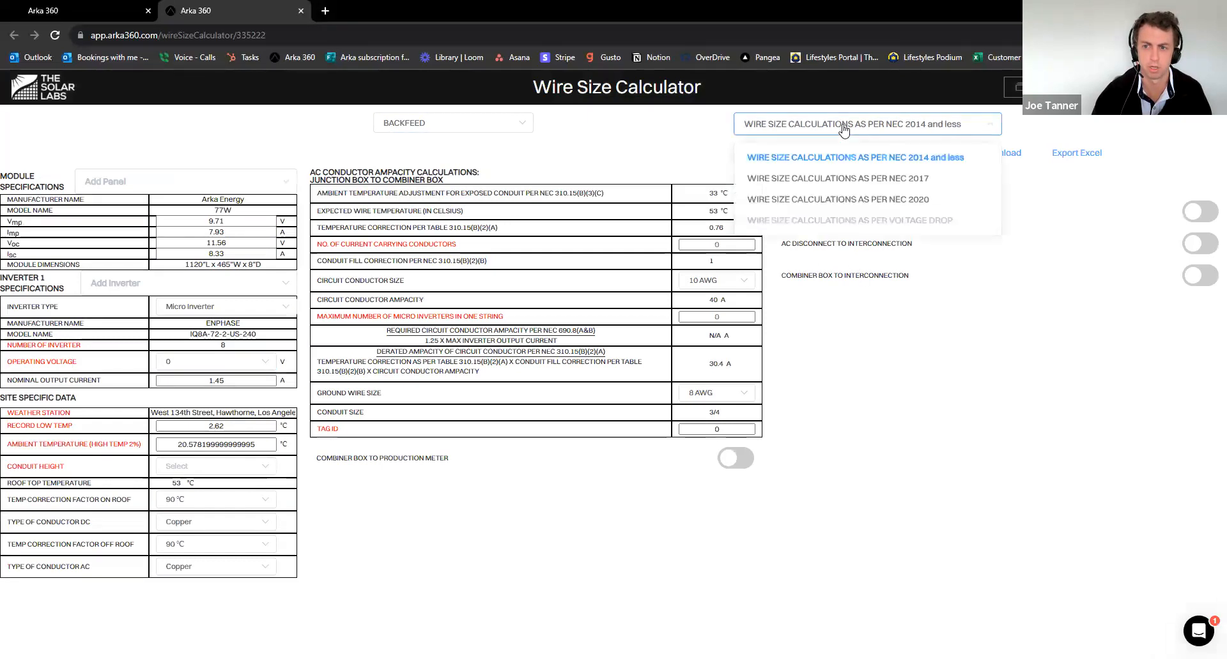
click(837, 201)
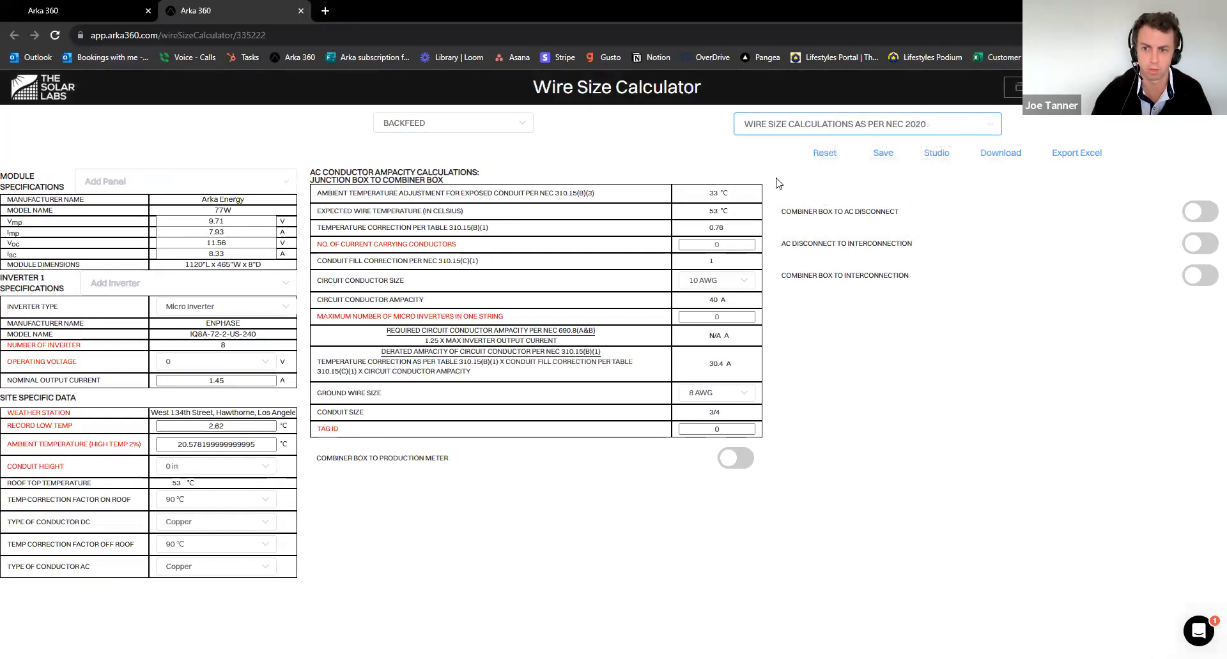
click(883, 154)
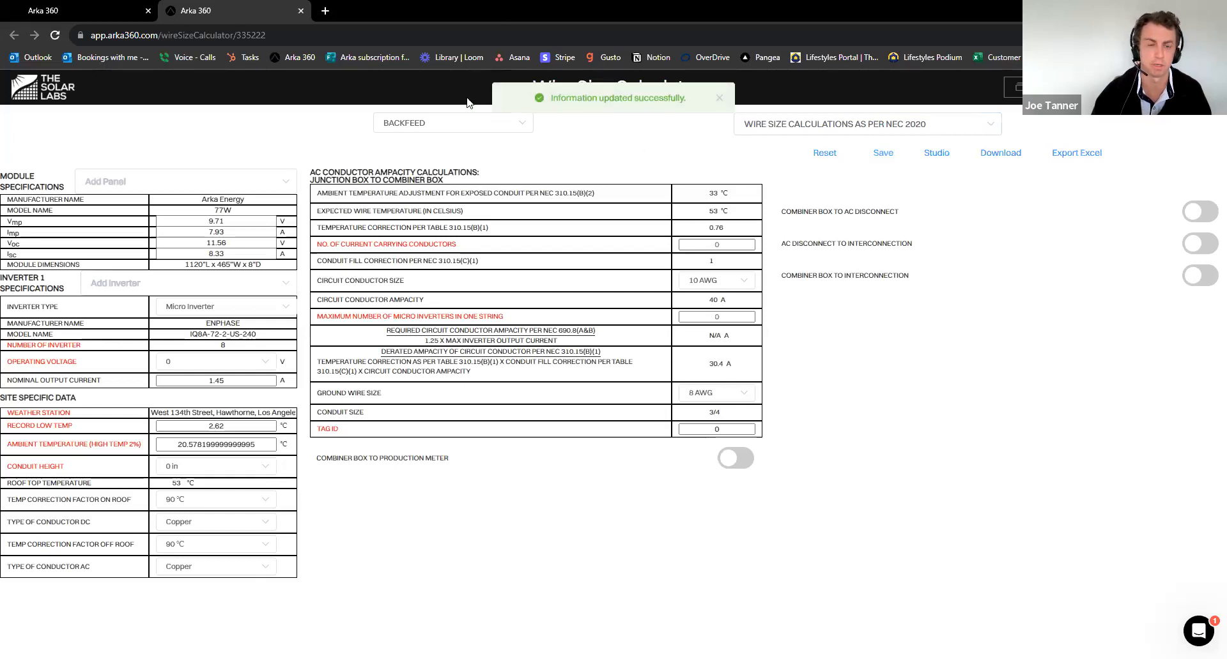
click(301, 11)
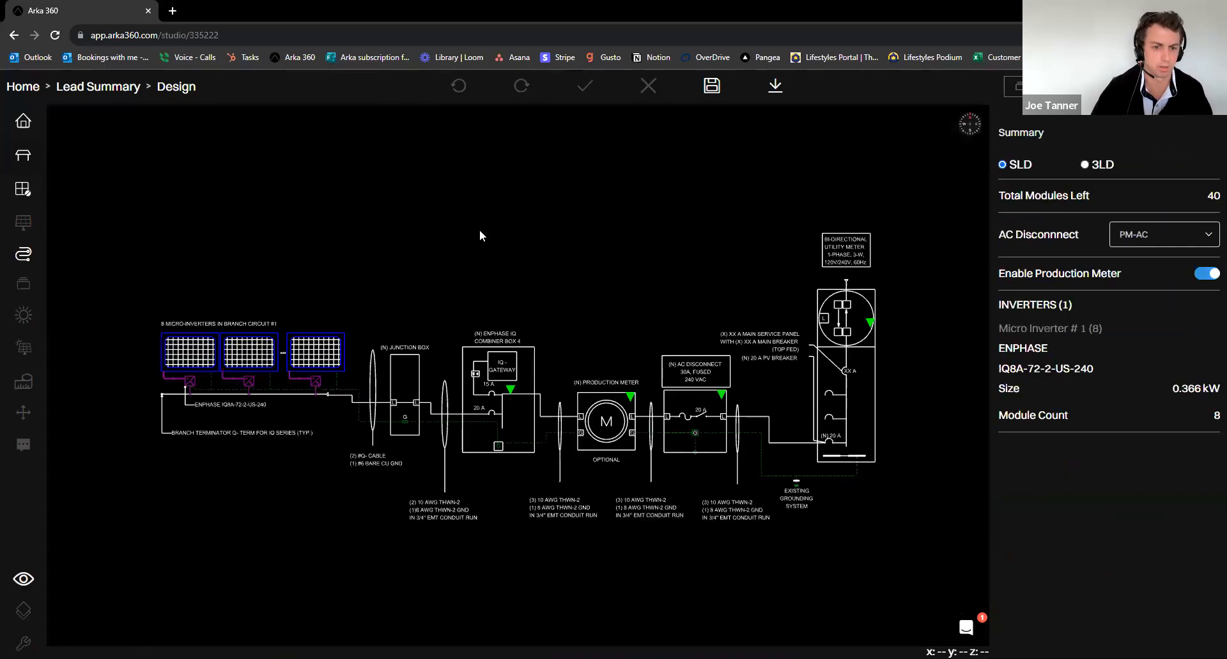
Examine the single-line diagram's options for the combiner breaker, AC disconnect, production meter and main service panel, plus the available export formats
scroll(492, 299, up, 2)
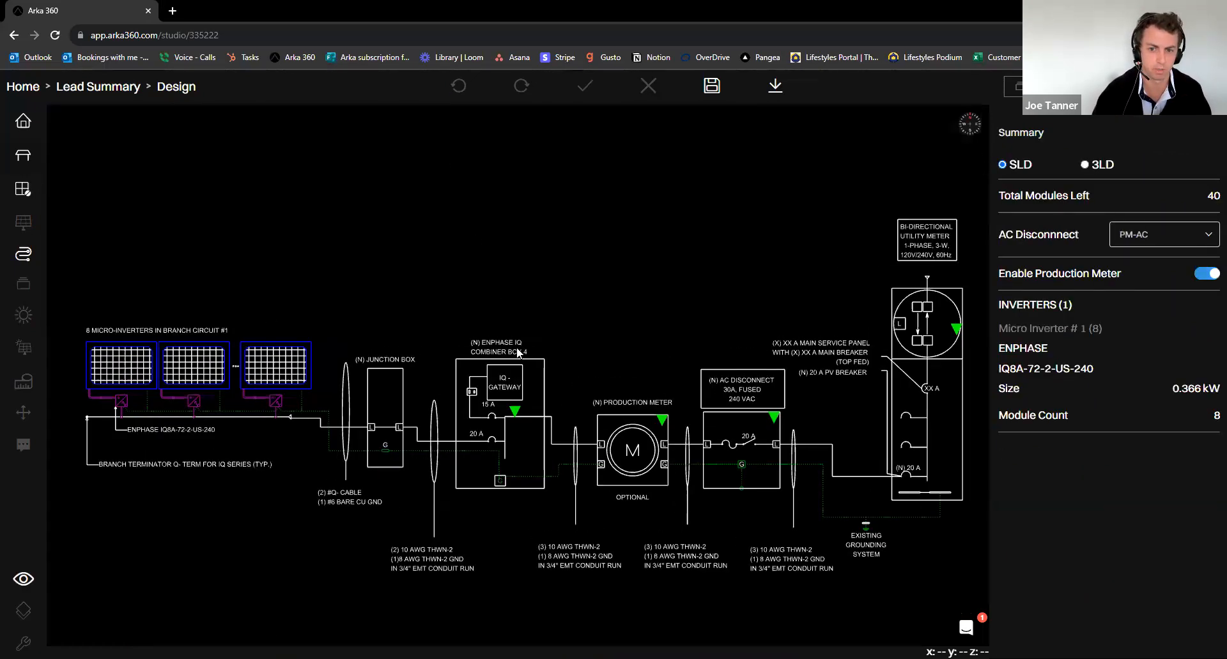
click(515, 415)
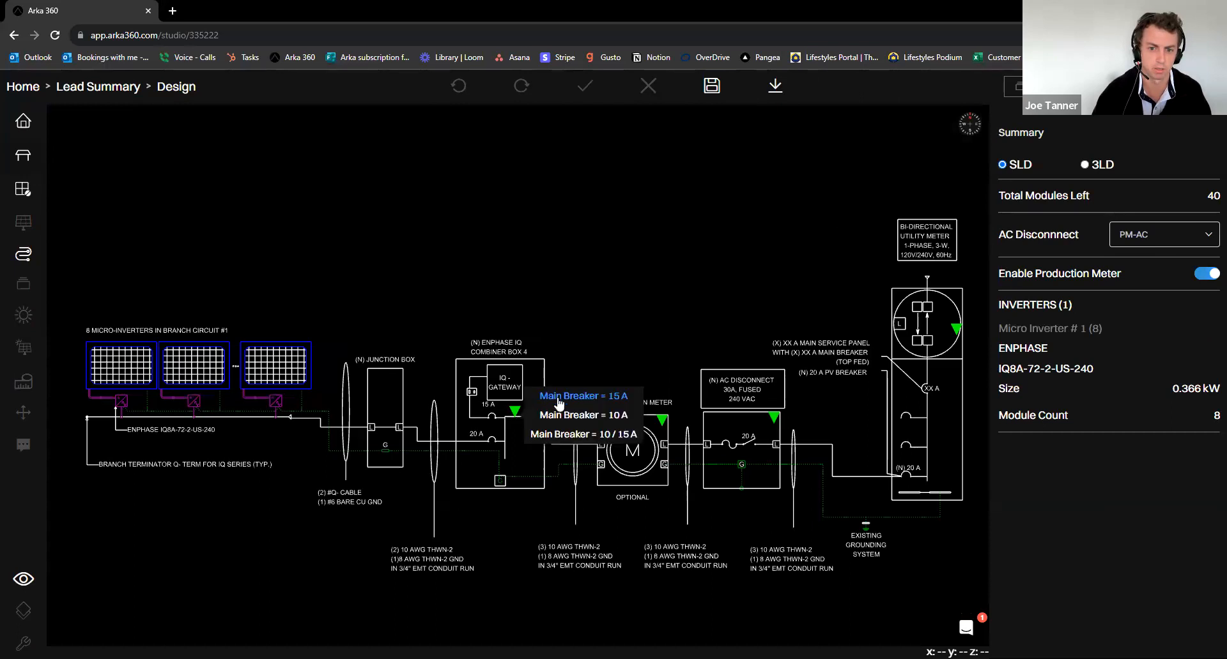
click(603, 356)
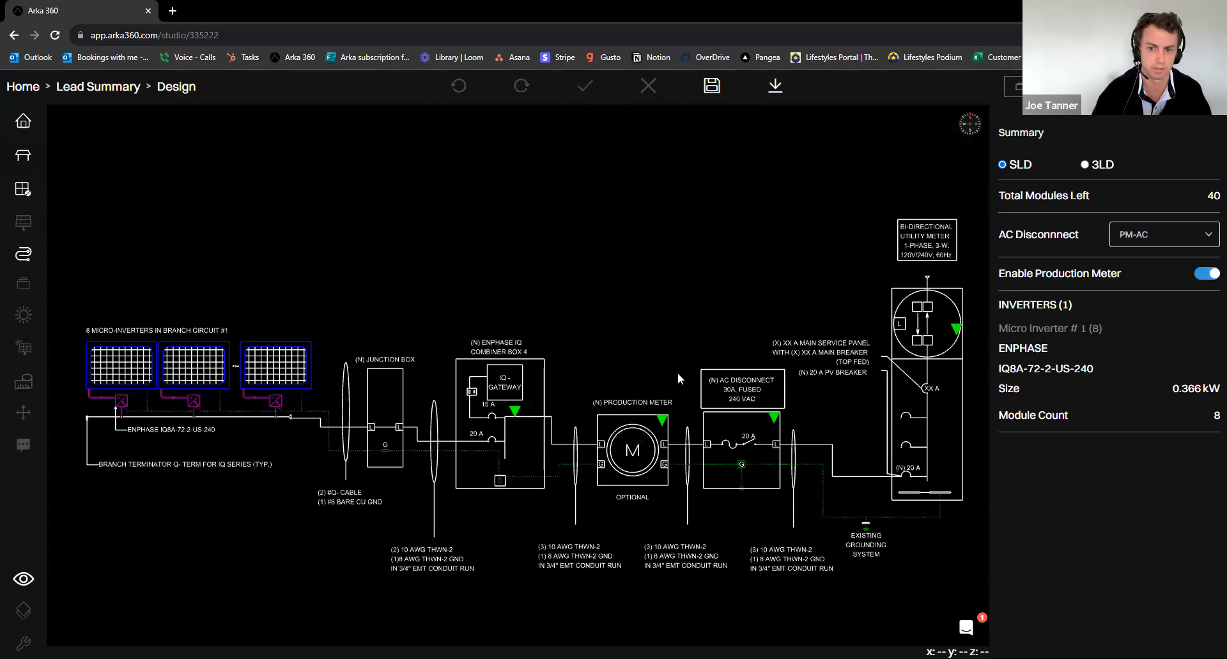
click(774, 418)
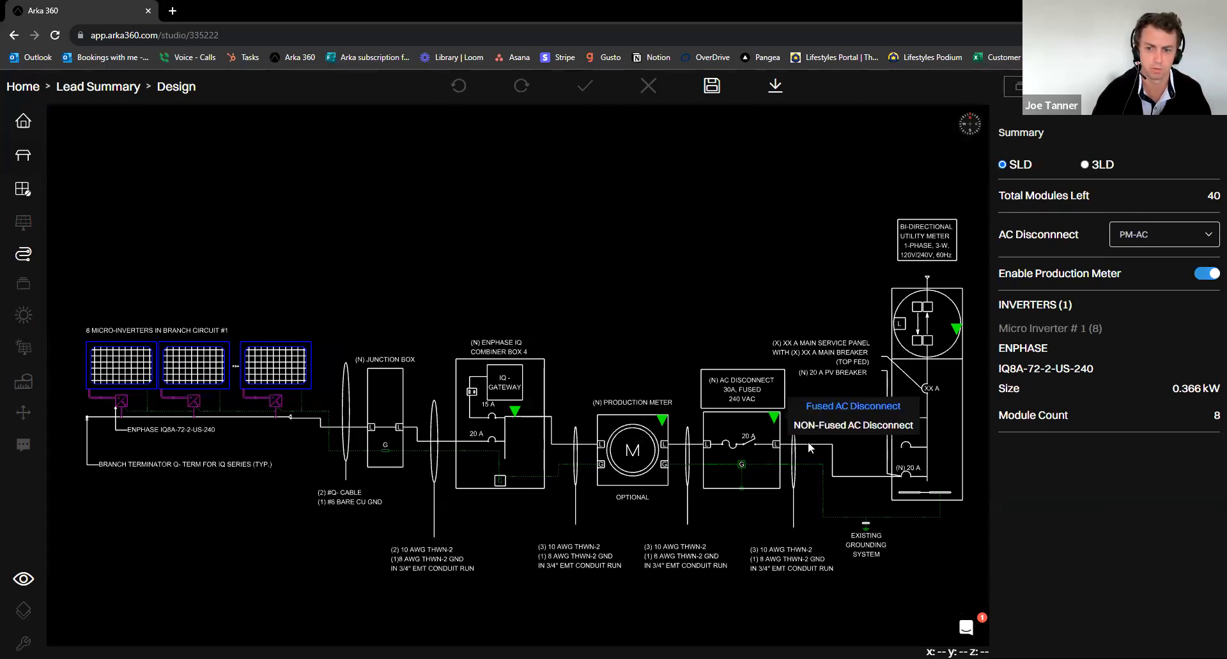
click(660, 420)
click(662, 421)
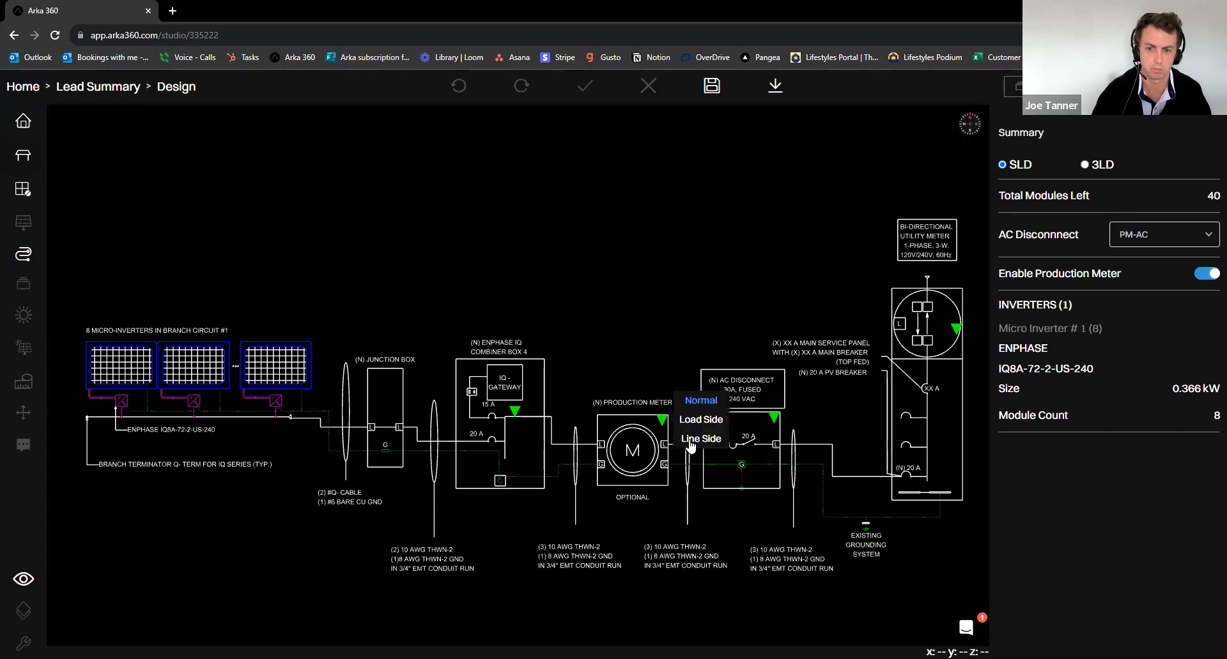
click(956, 329)
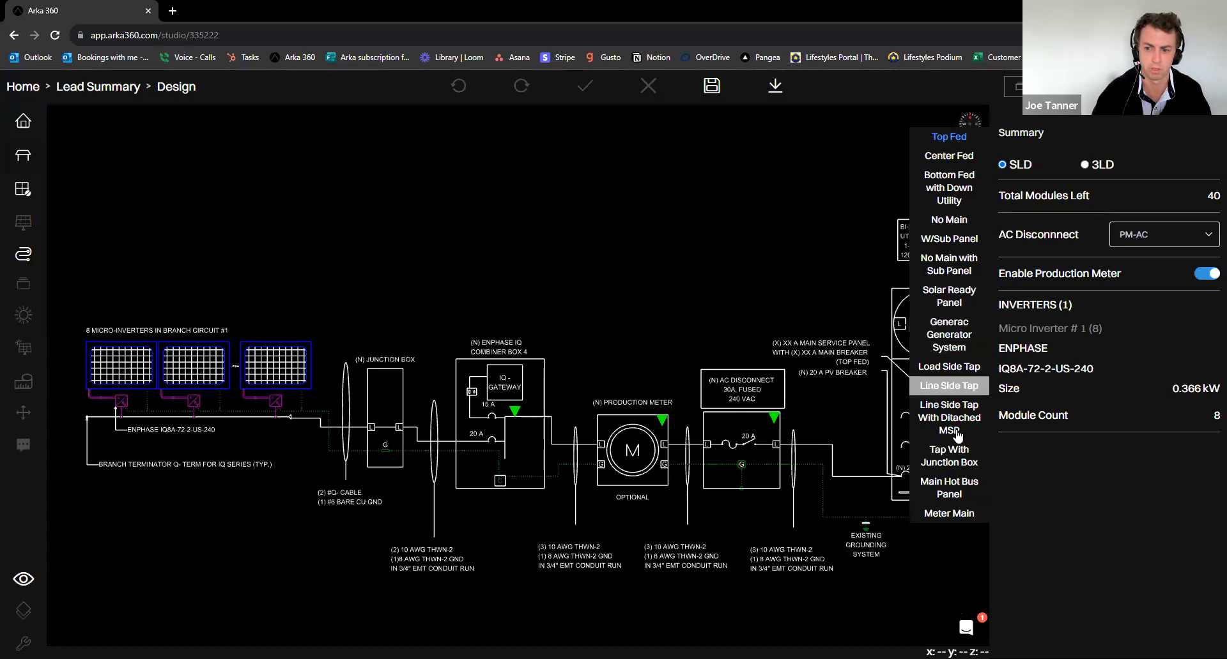
click(753, 243)
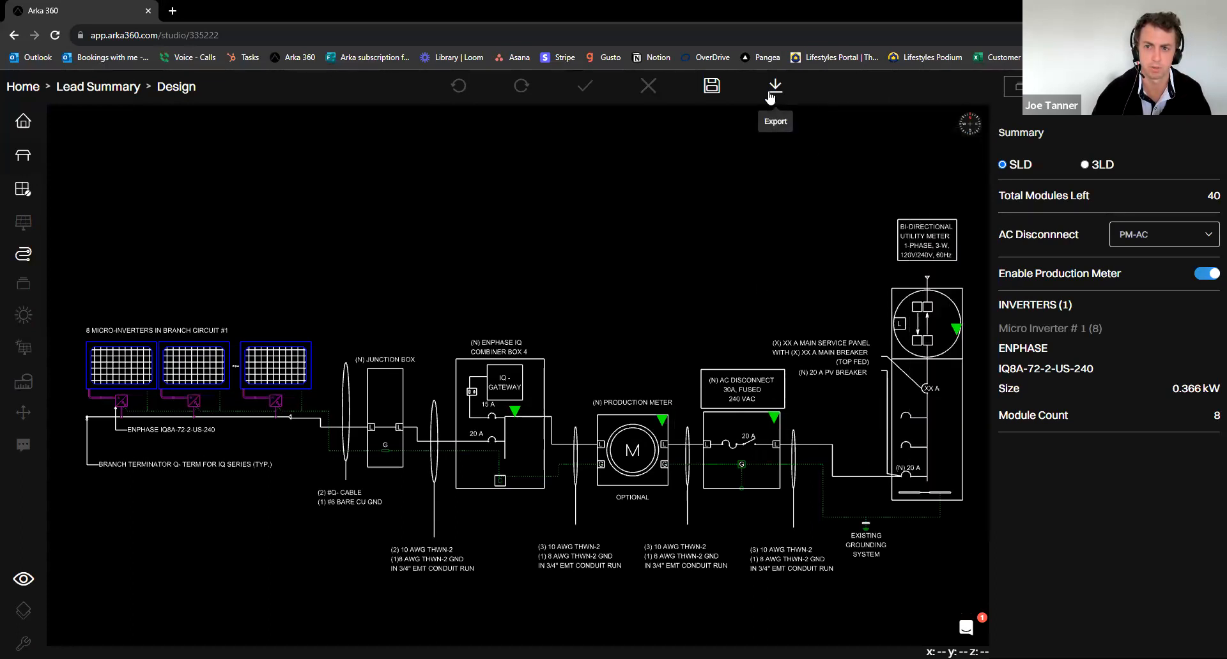
click(774, 90)
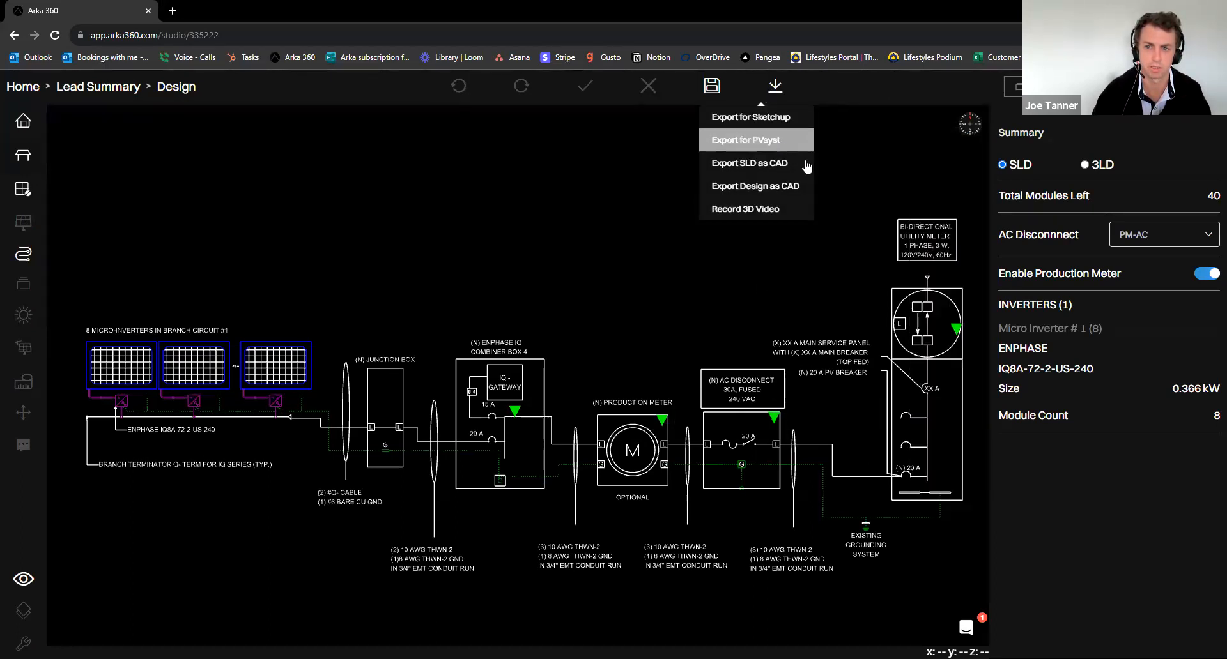
click(848, 200)
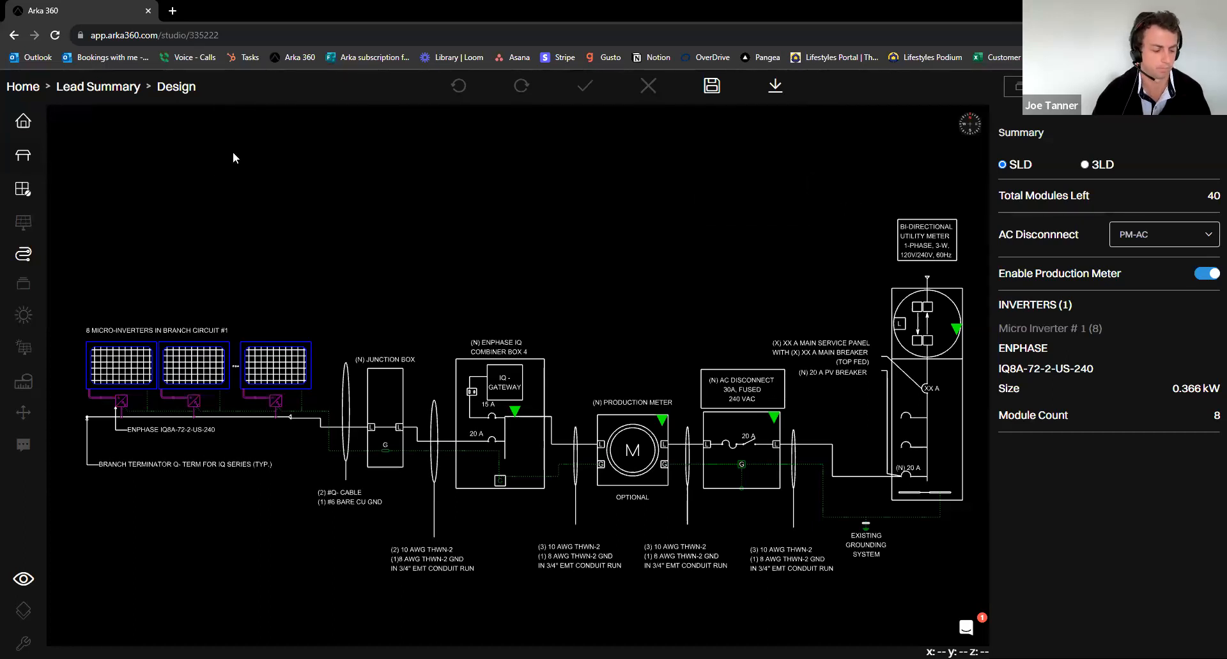
Close the single-line diagram and save the design
click(648, 85)
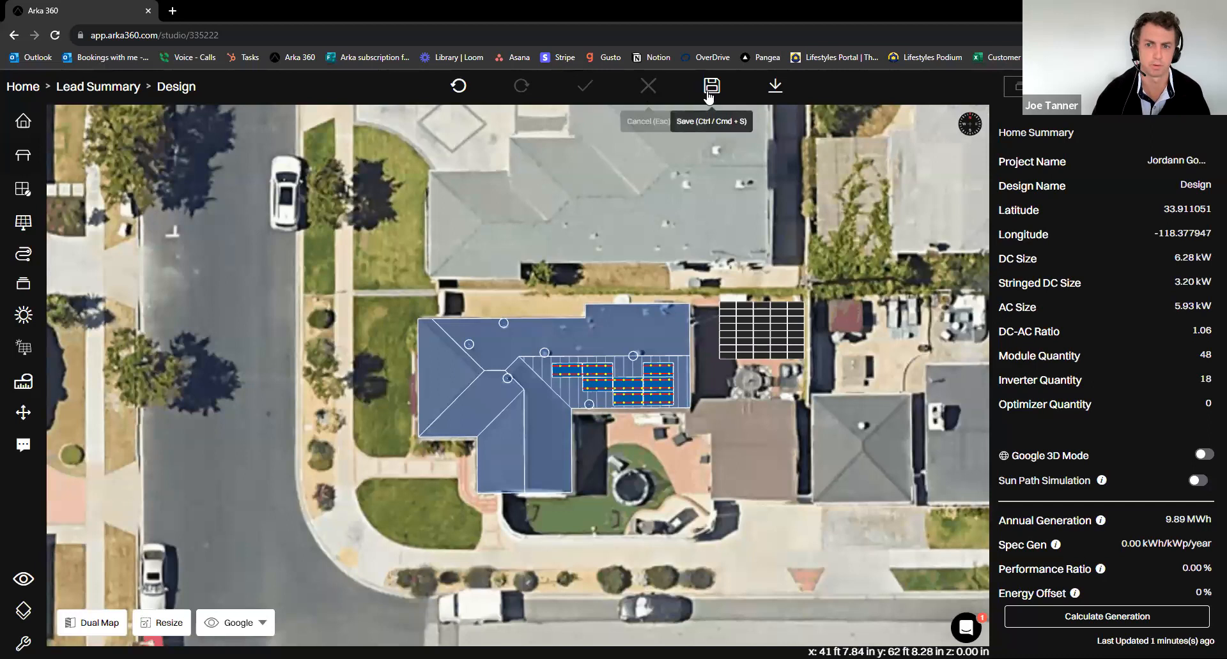
click(708, 93)
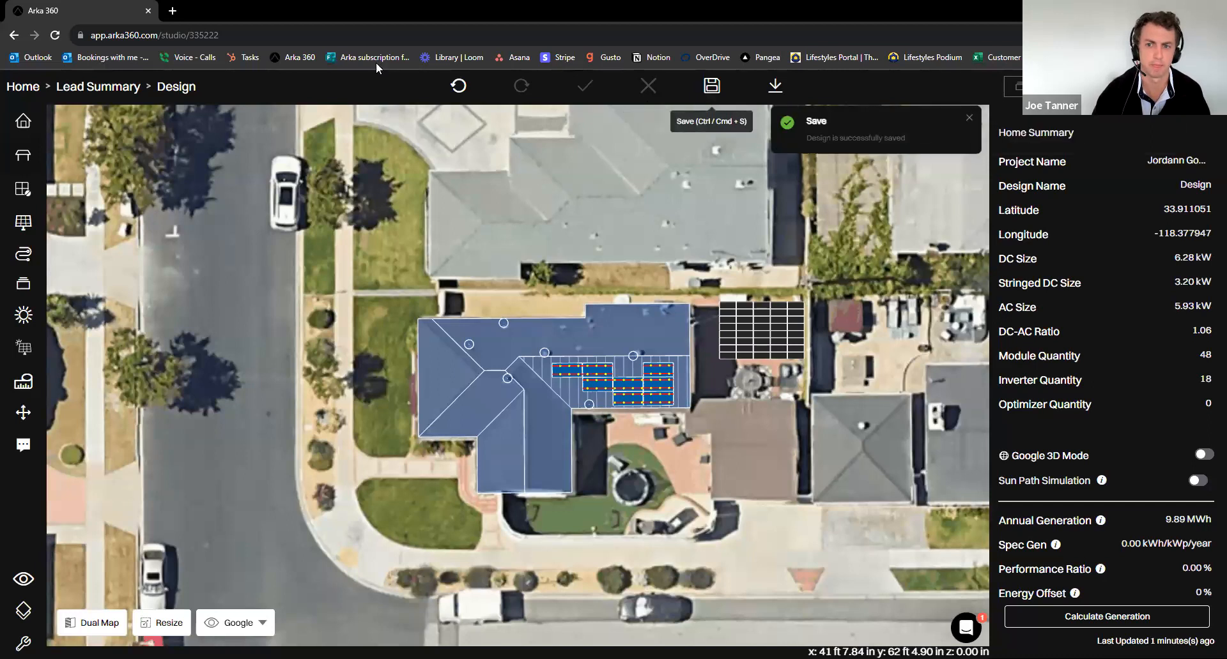
Leave the design studio for the lead's design summary and start adding a battery to the design
click(180, 94)
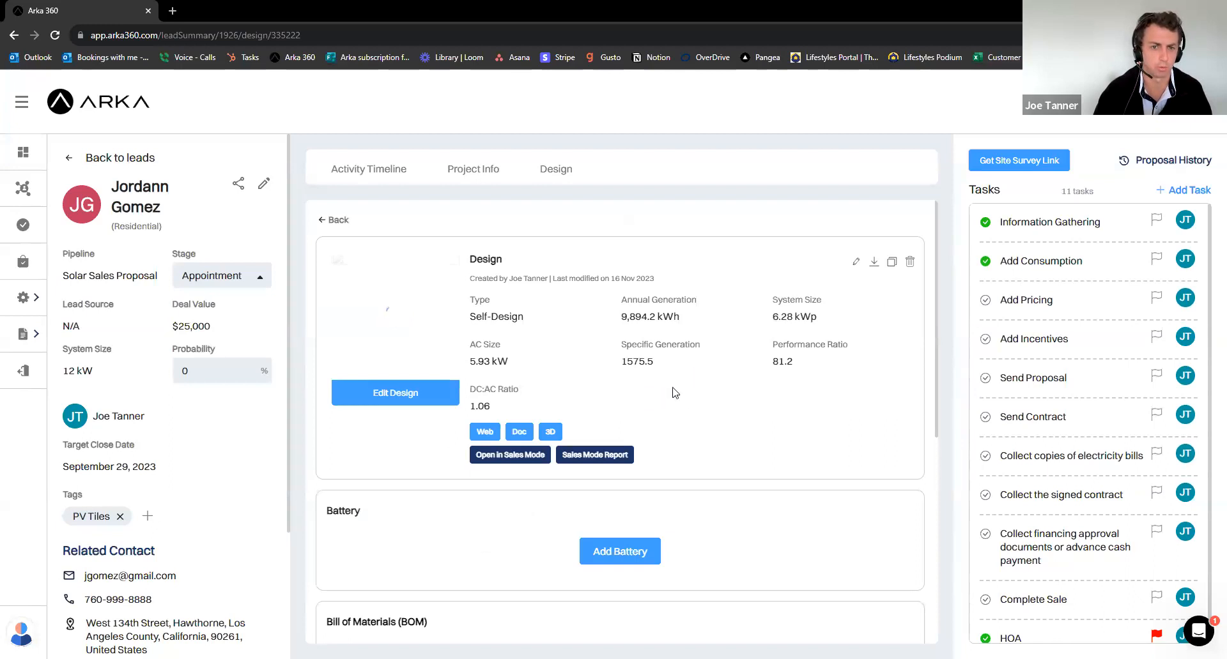
scroll(692, 415, down, 2)
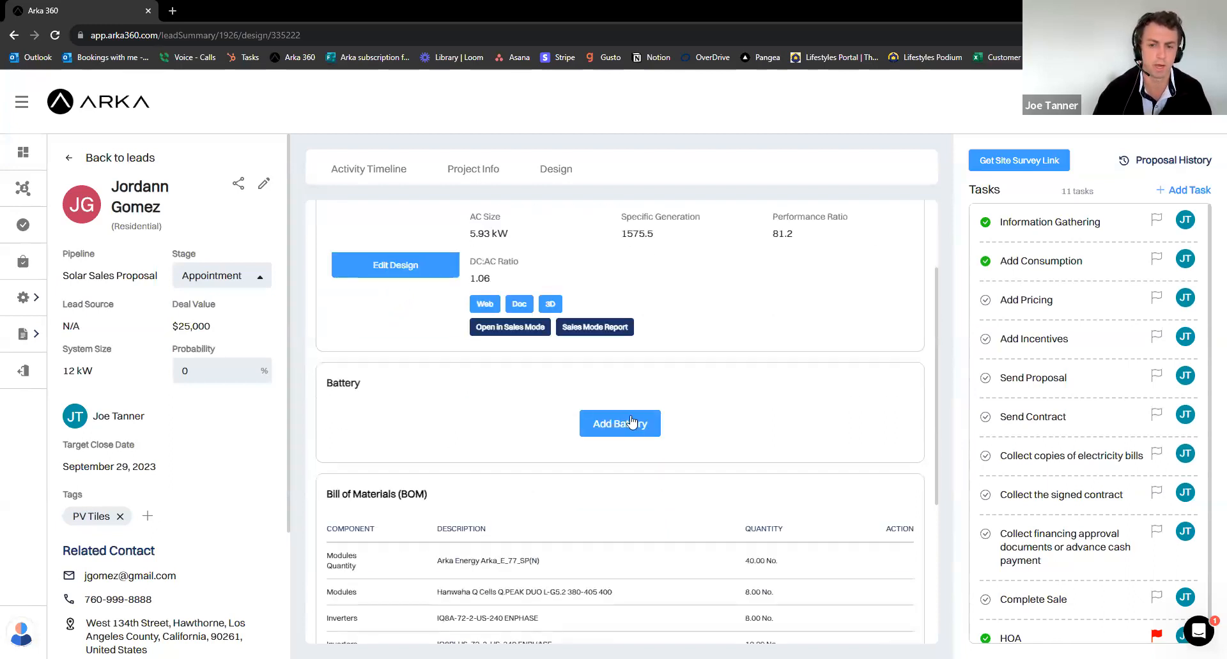
click(618, 421)
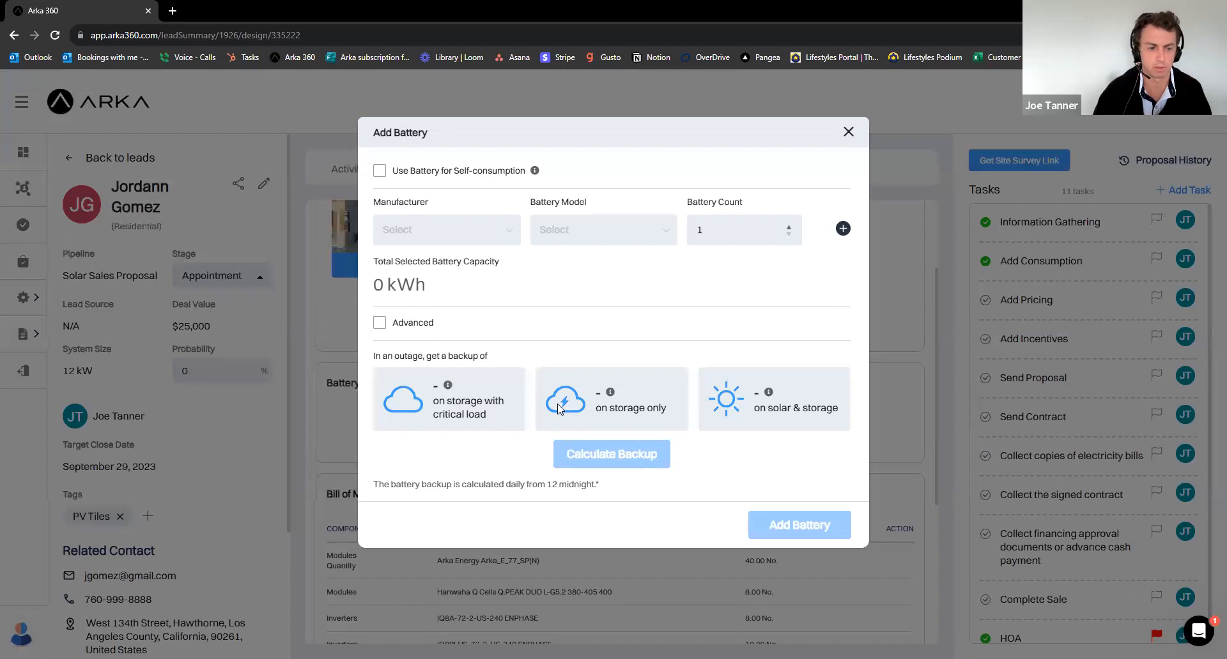
Enable battery self-consumption from 12:00 to 23:30 and refresh the minimum required battery capacity
click(380, 171)
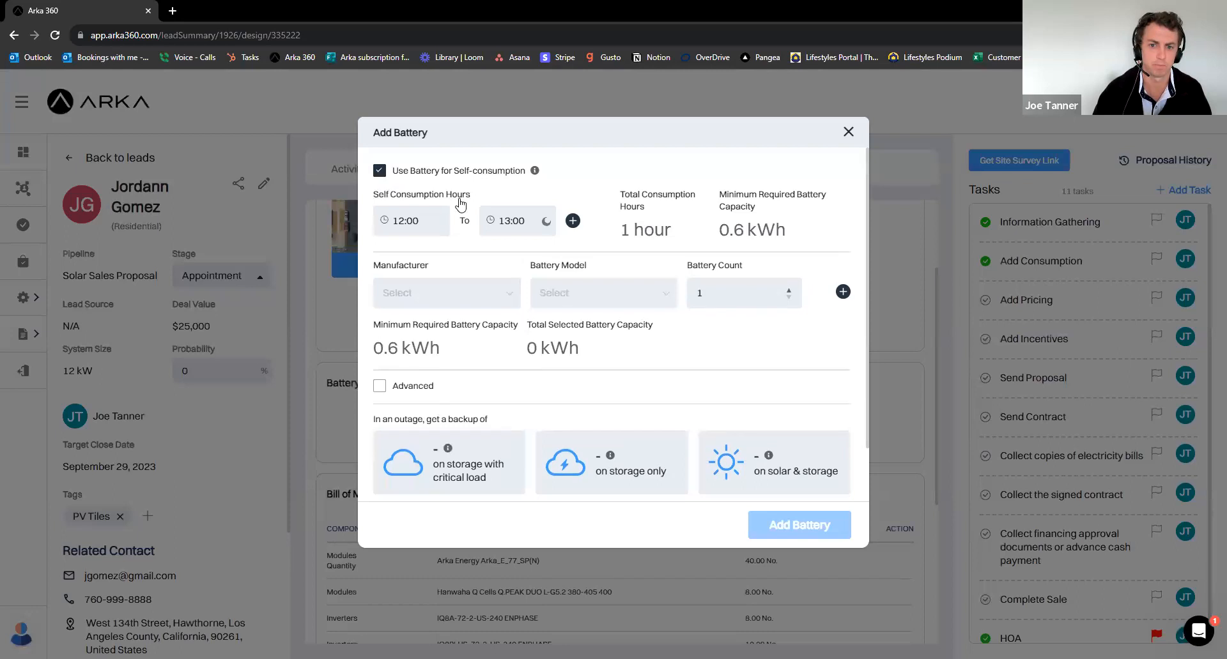
click(513, 223)
scroll(534, 317, down, 7)
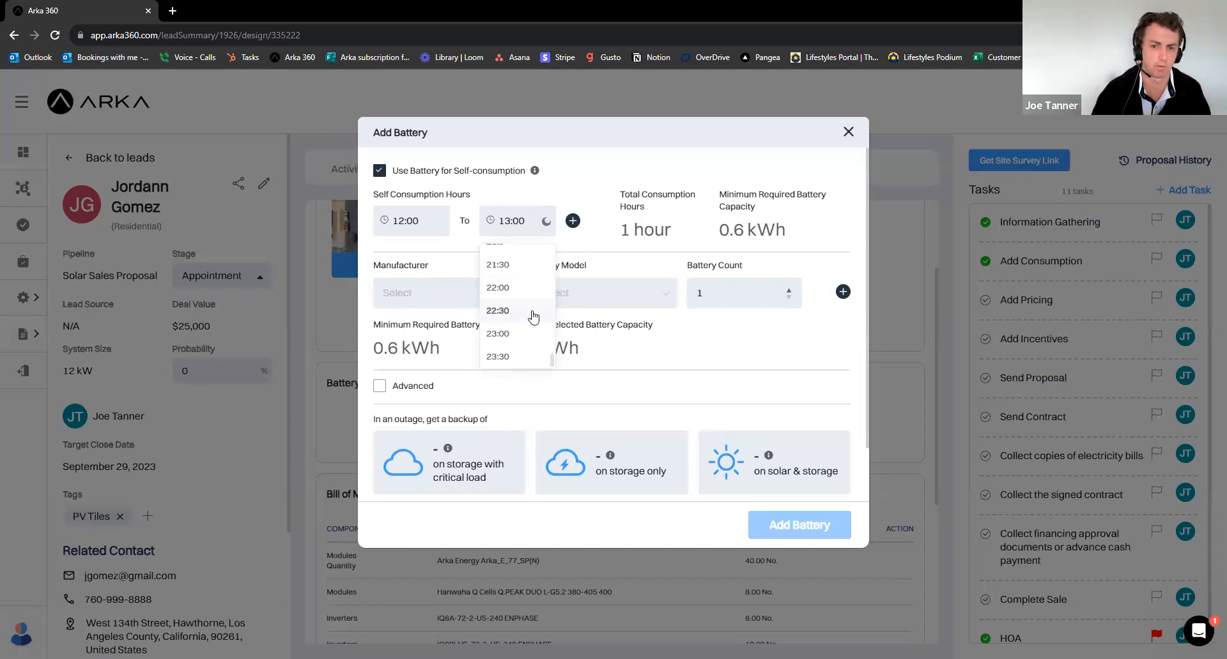
click(539, 356)
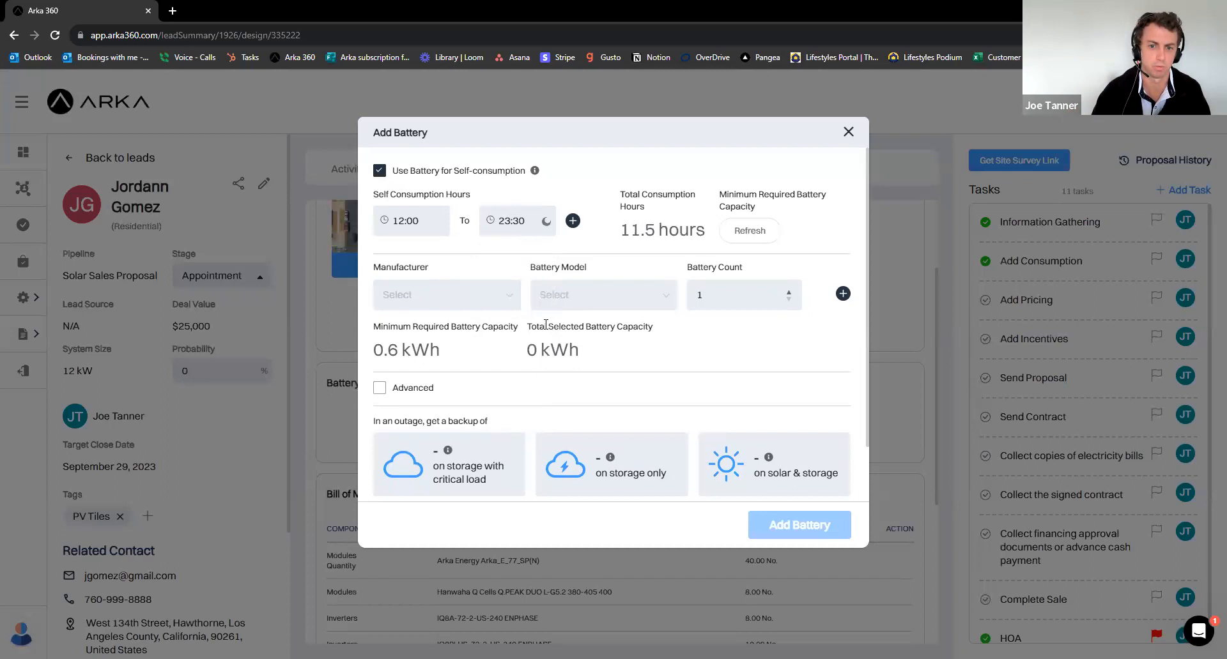
click(748, 231)
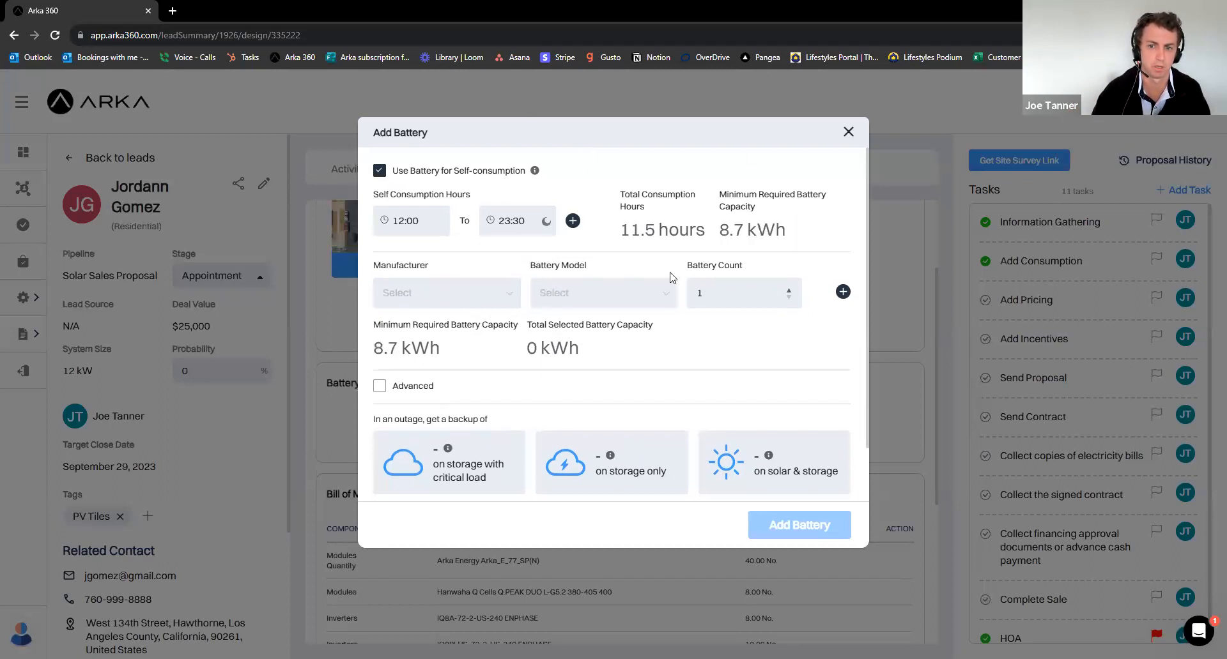
Choose the Homegrid PF5-LFP9600-2A01 9.6 kWh battery and calculate its outage backup
scroll(672, 278, down, 1)
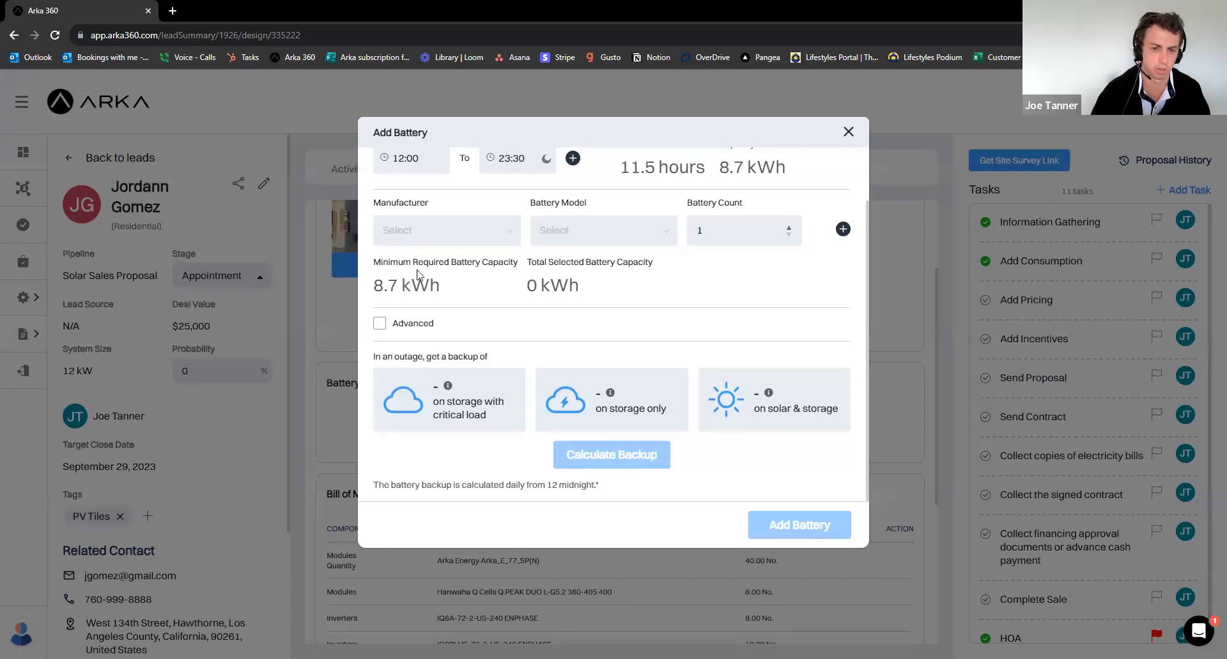
click(458, 238)
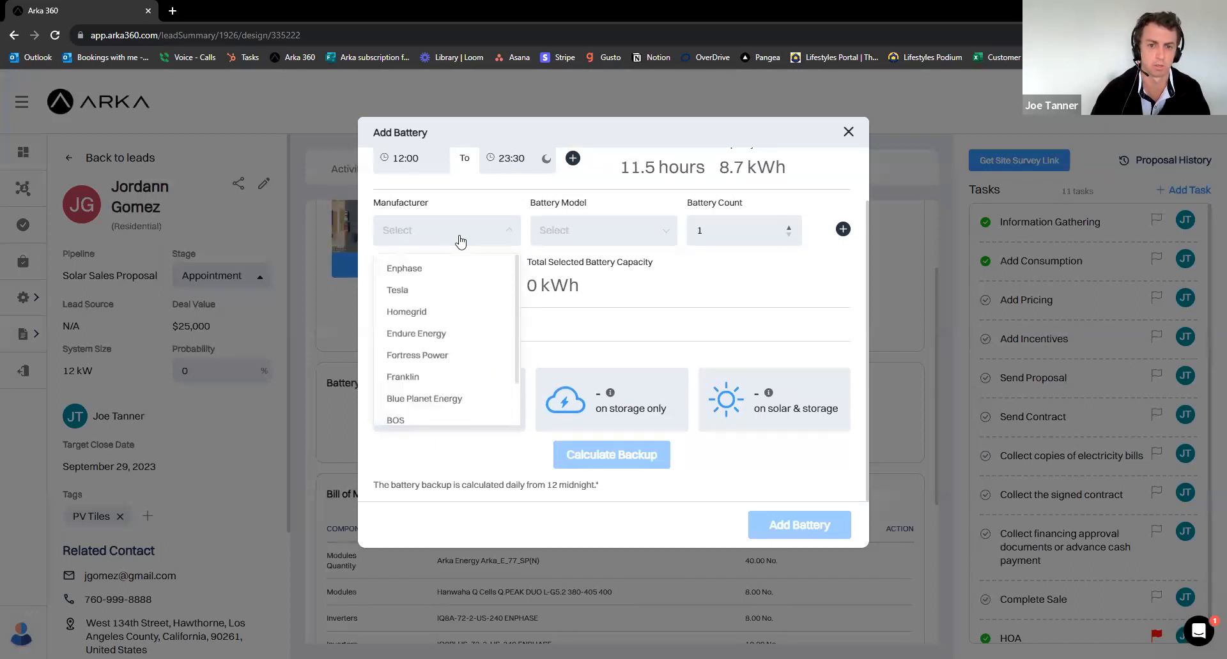
click(452, 311)
click(604, 231)
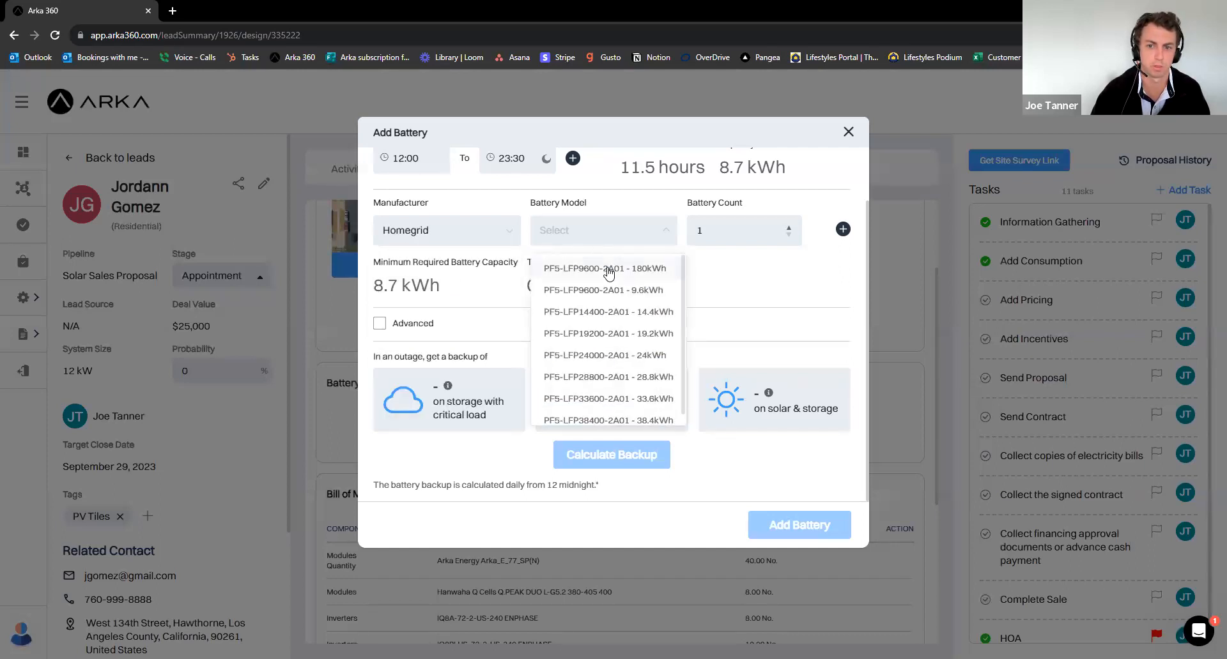
click(620, 291)
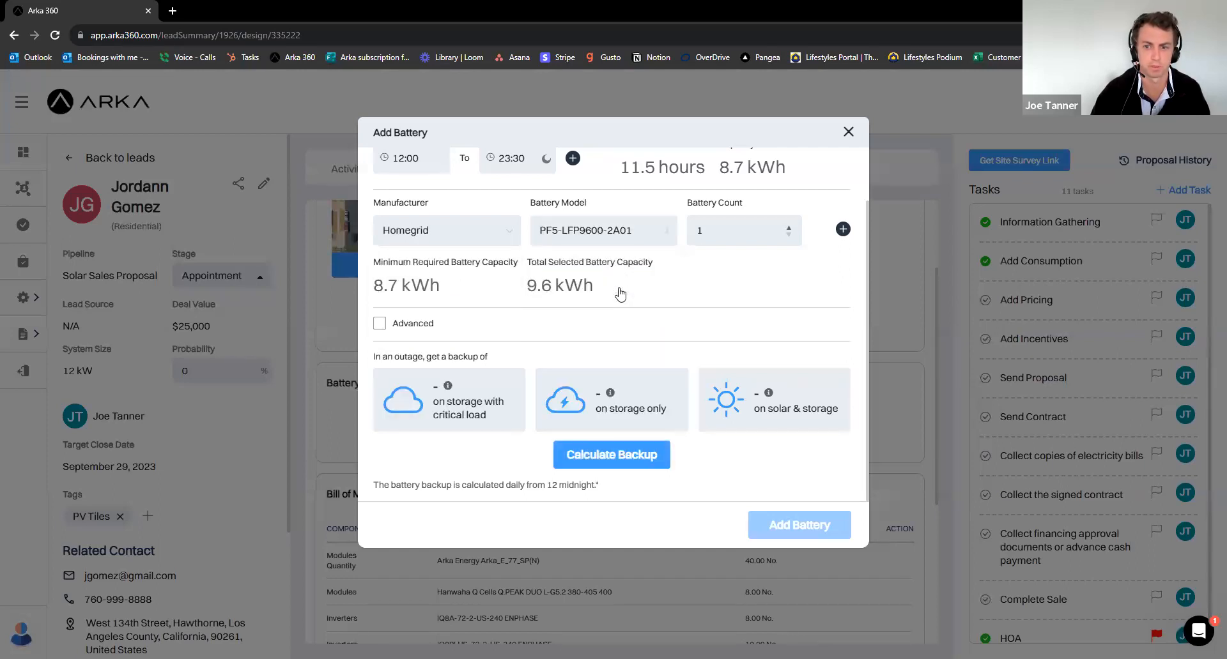
click(610, 456)
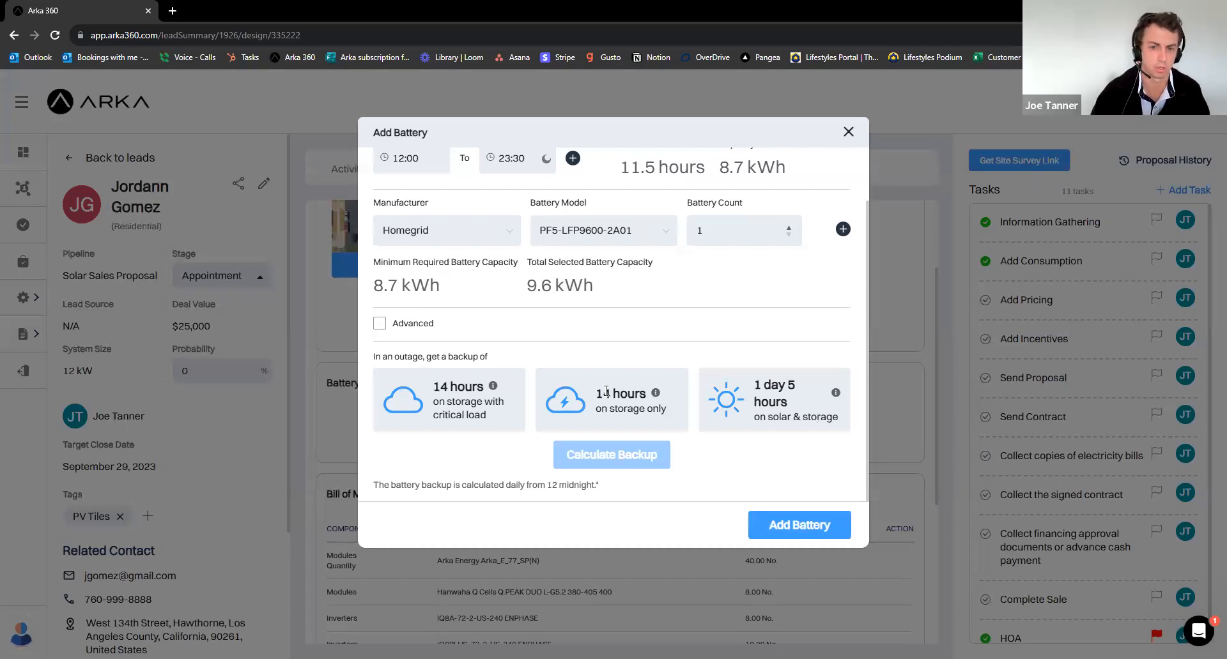
Turn off the use of the battery for self-consumption
scroll(530, 342, up, 2)
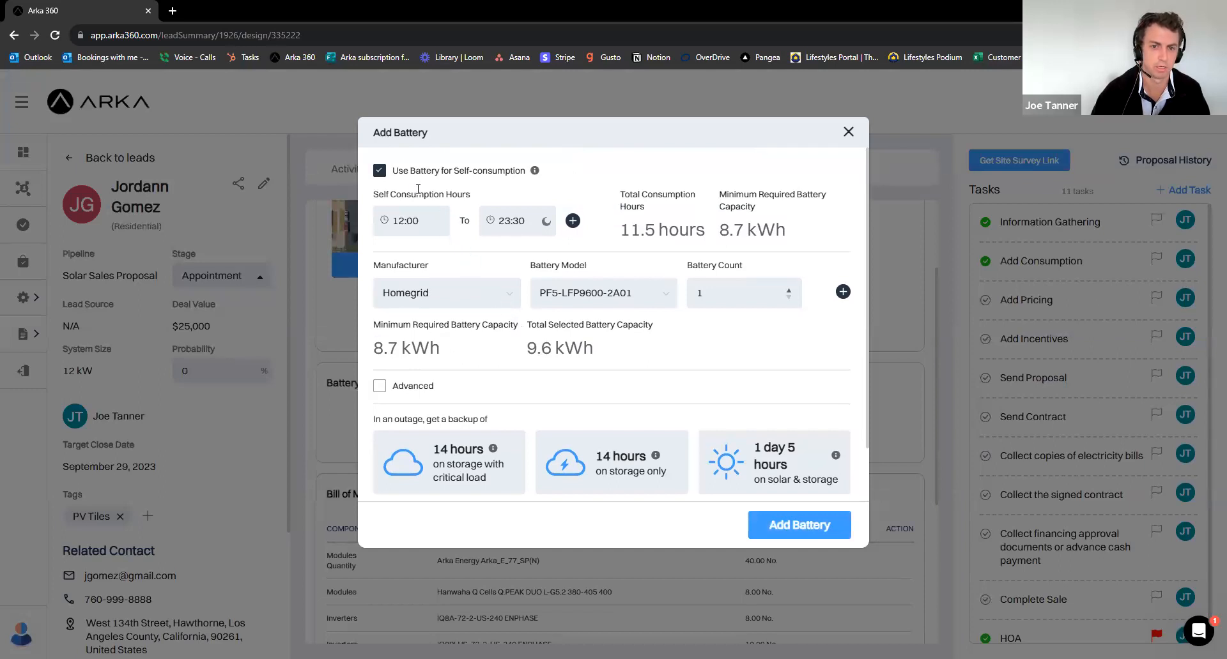
click(380, 171)
click(381, 172)
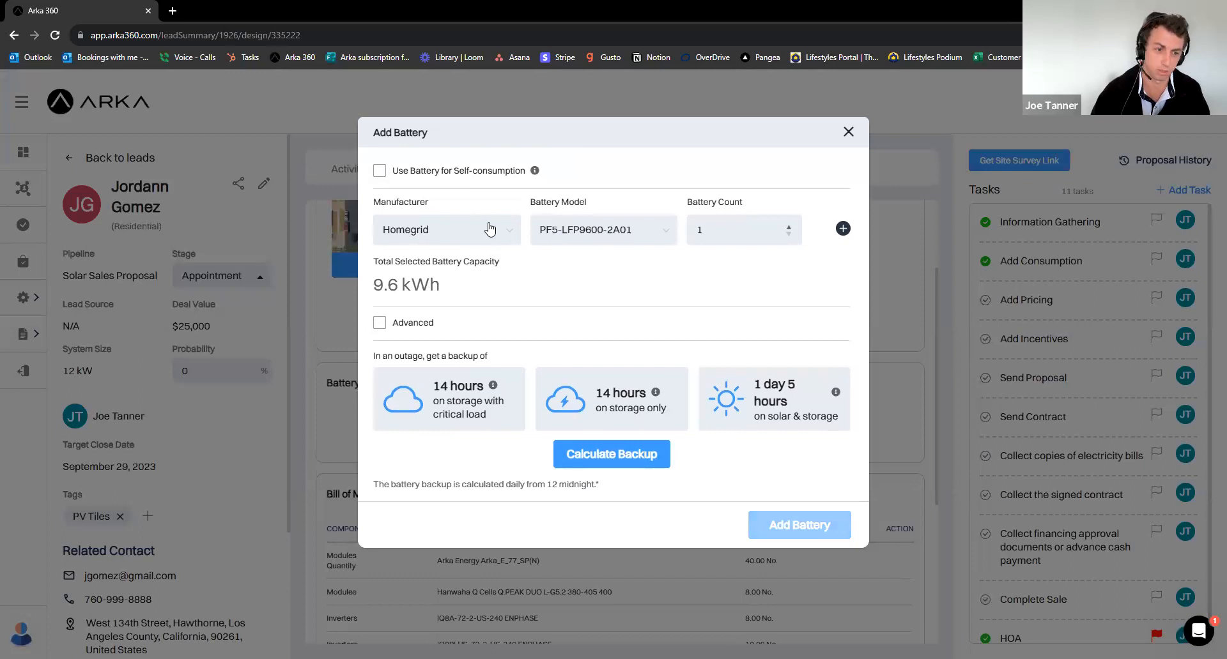
Enable the advanced battery settings, set period 3 to discharge to the grid and choose its grid/battery preference
click(379, 323)
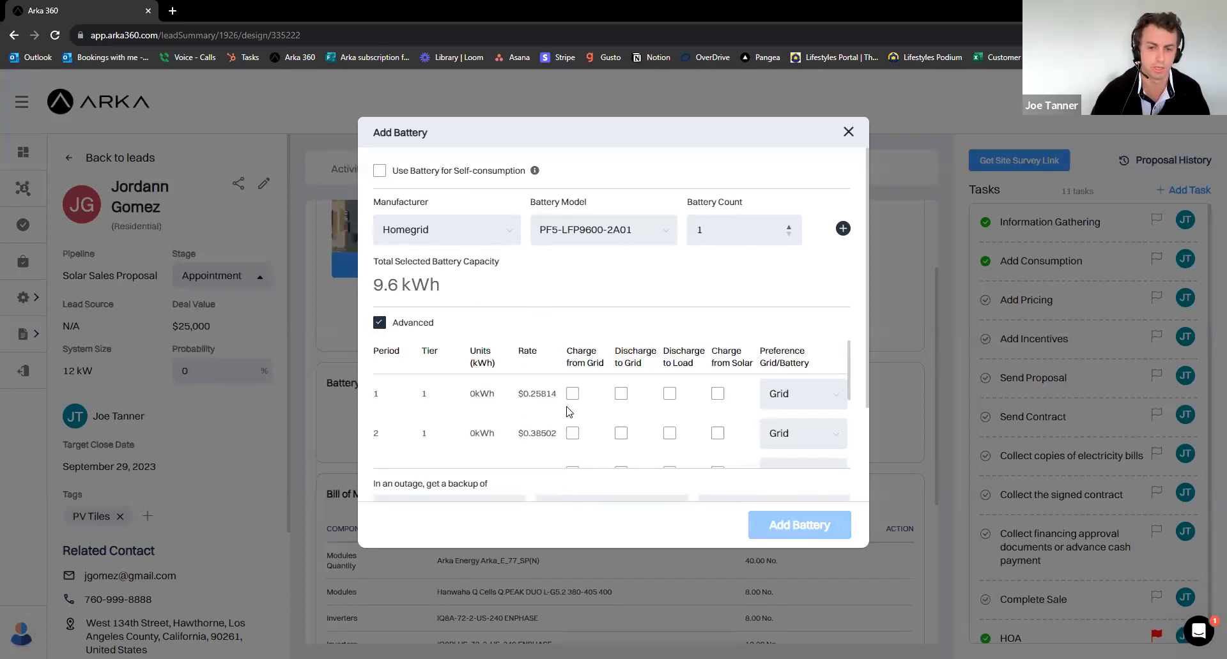
scroll(569, 412, down, 2)
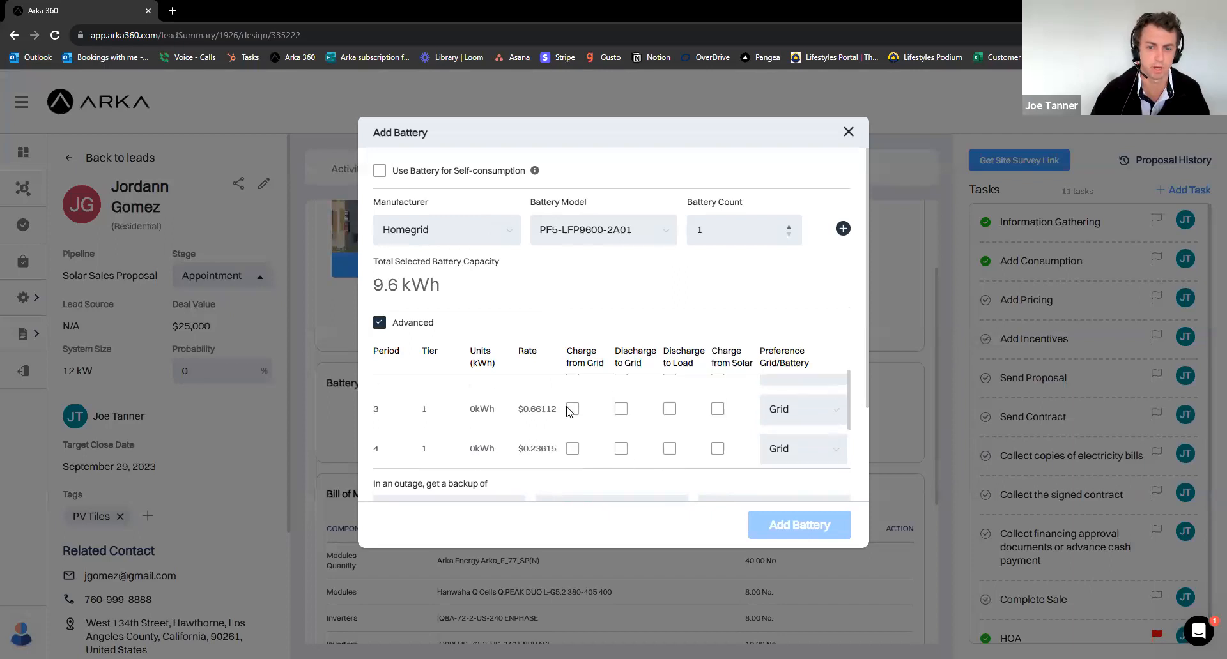
scroll(568, 412, down, 1)
scroll(567, 410, down, 1)
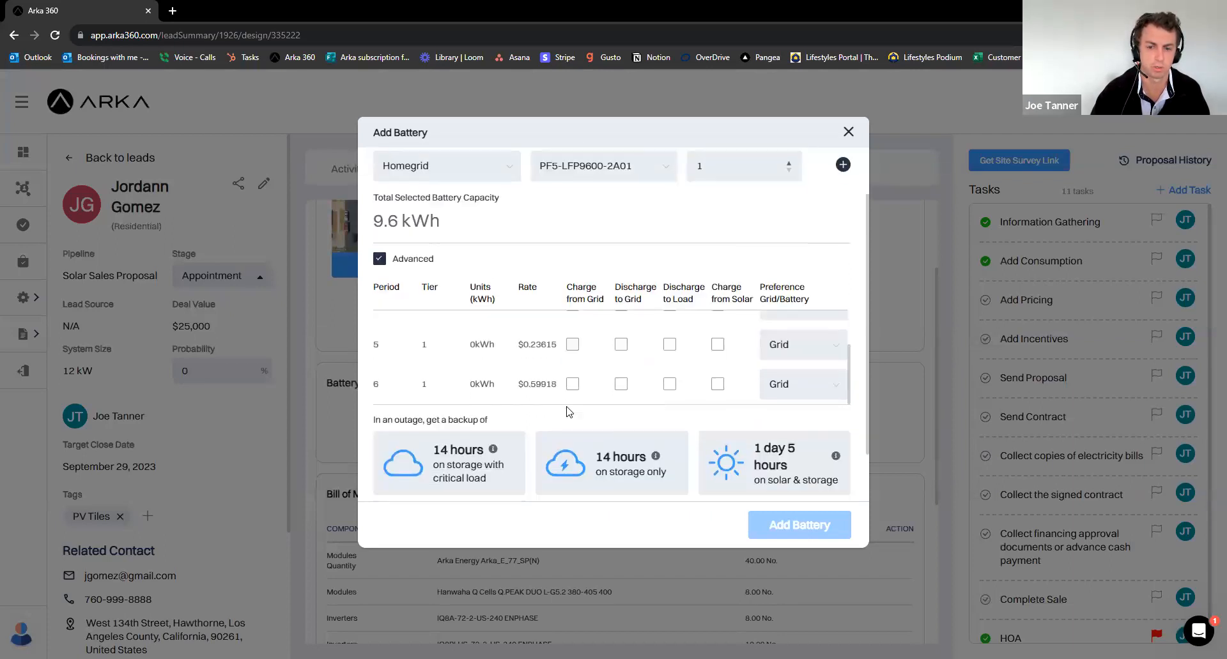
scroll(565, 398, up, 2)
scroll(566, 396, down, 1)
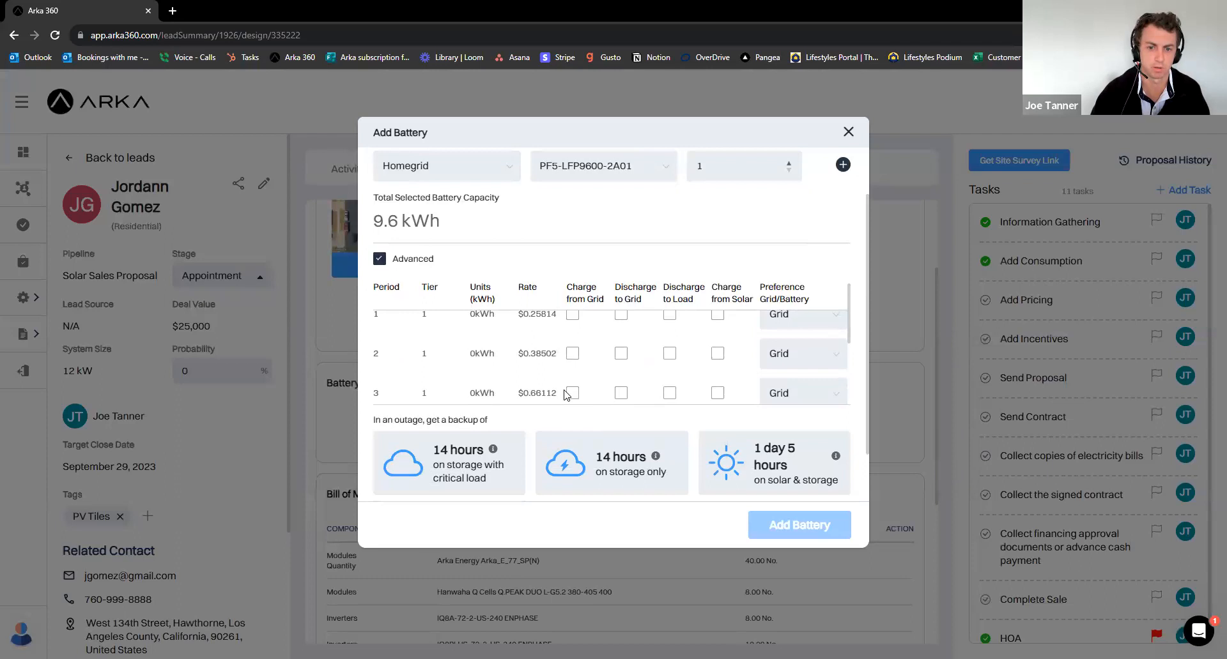
scroll(565, 395, up, 1)
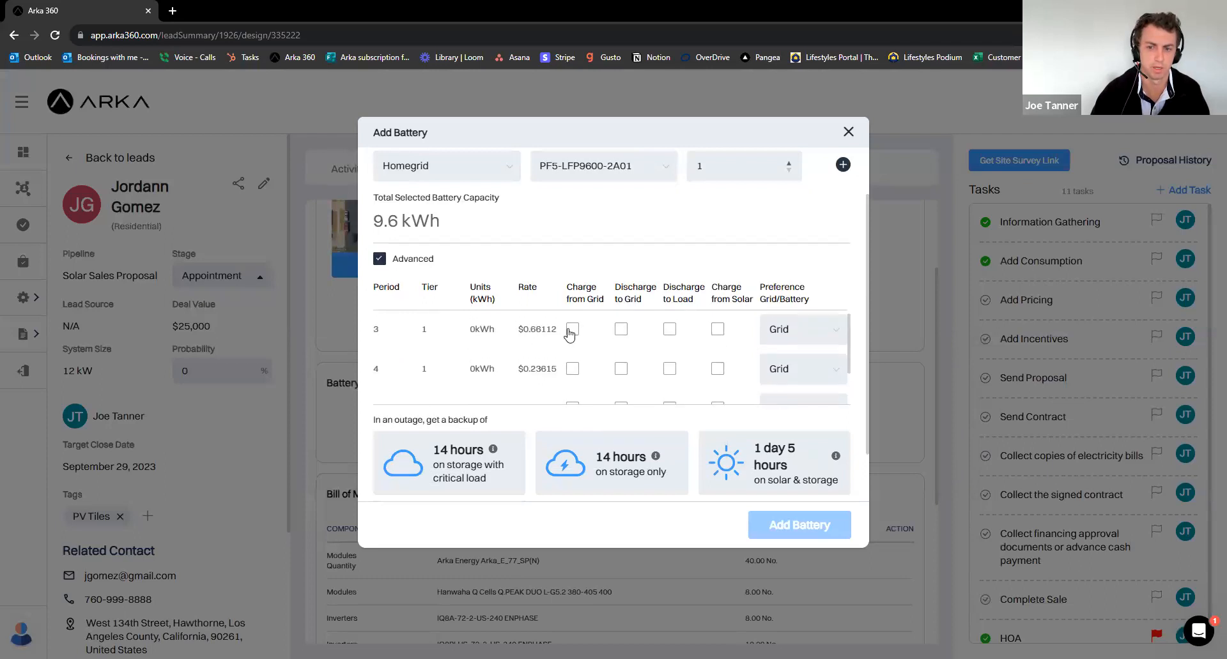
click(622, 329)
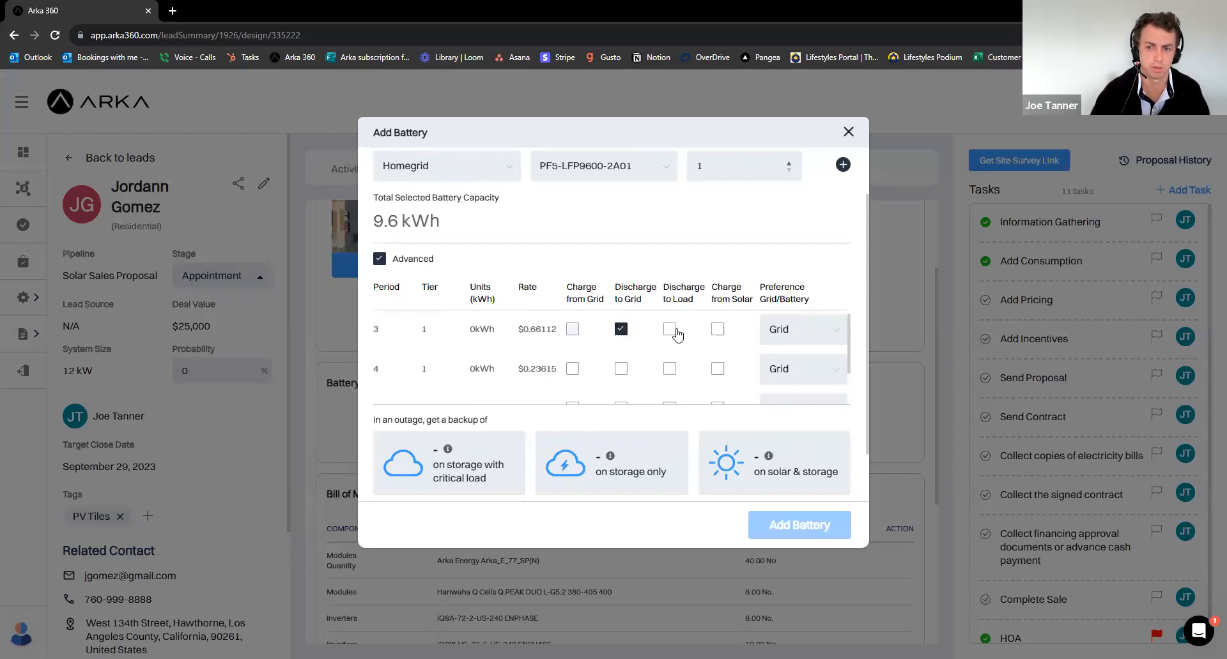
click(803, 329)
click(792, 388)
Recalculate the outage backup with the advanced settings and add the battery to the design
scroll(735, 387, down, 2)
scroll(735, 388, down, 1)
click(664, 456)
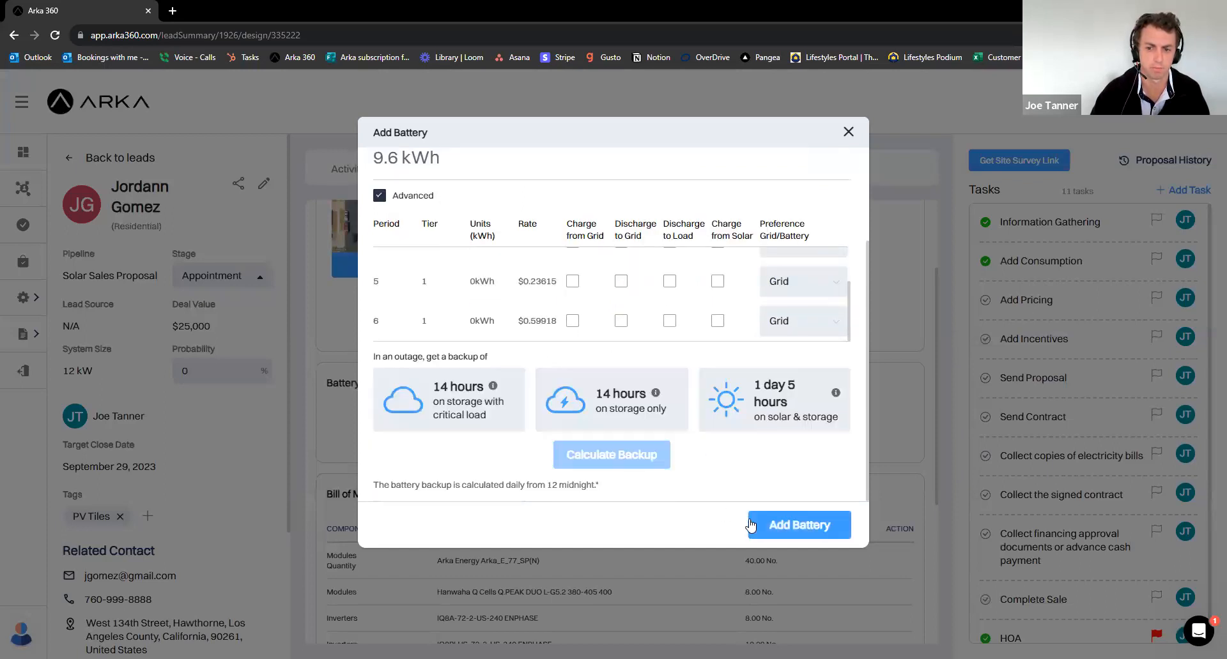
click(761, 523)
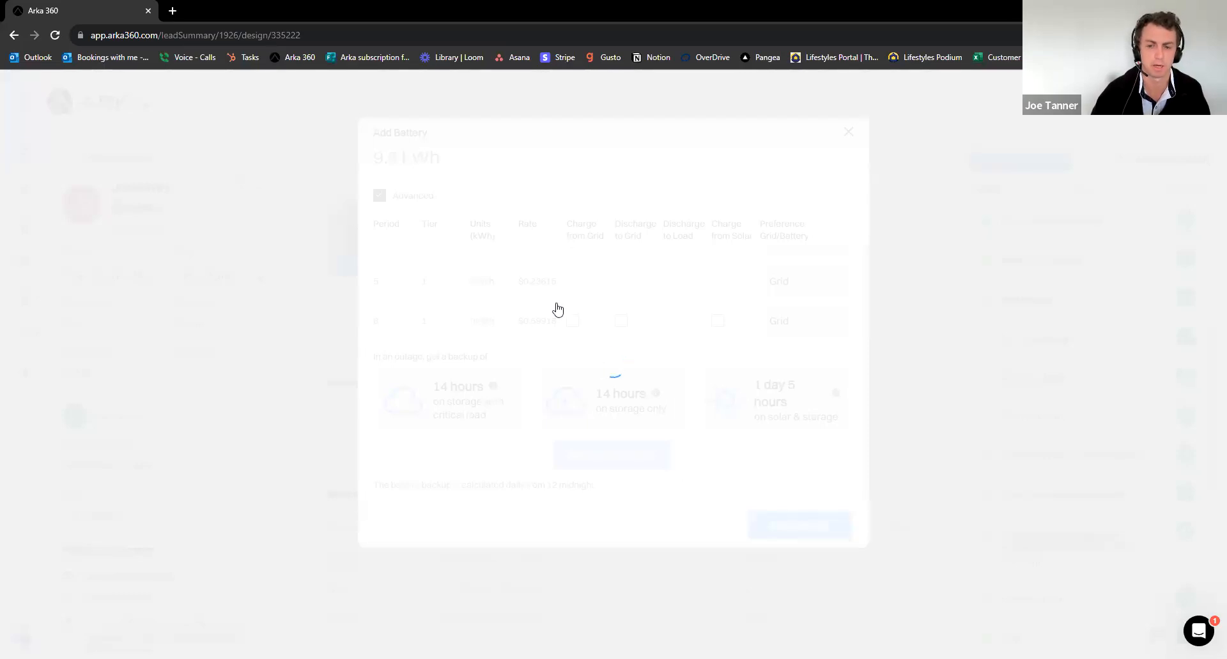
Review the design's bill of materials and the component types available for adding to it
scroll(506, 387, down, 3)
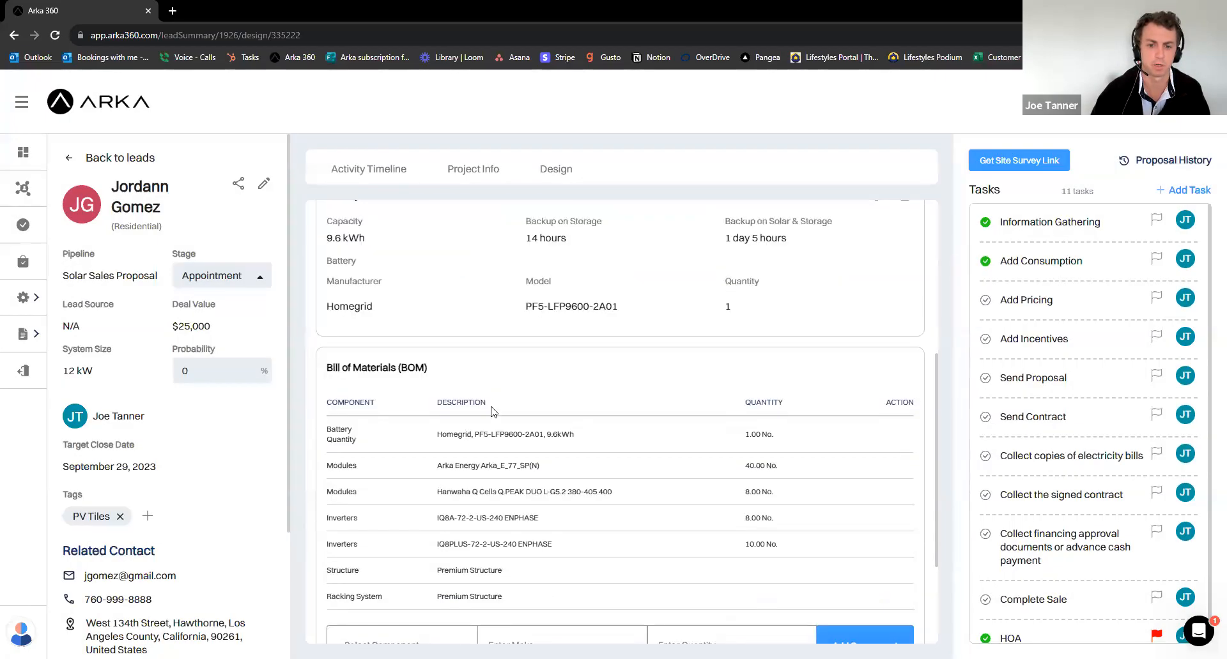
scroll(518, 428, down, 1)
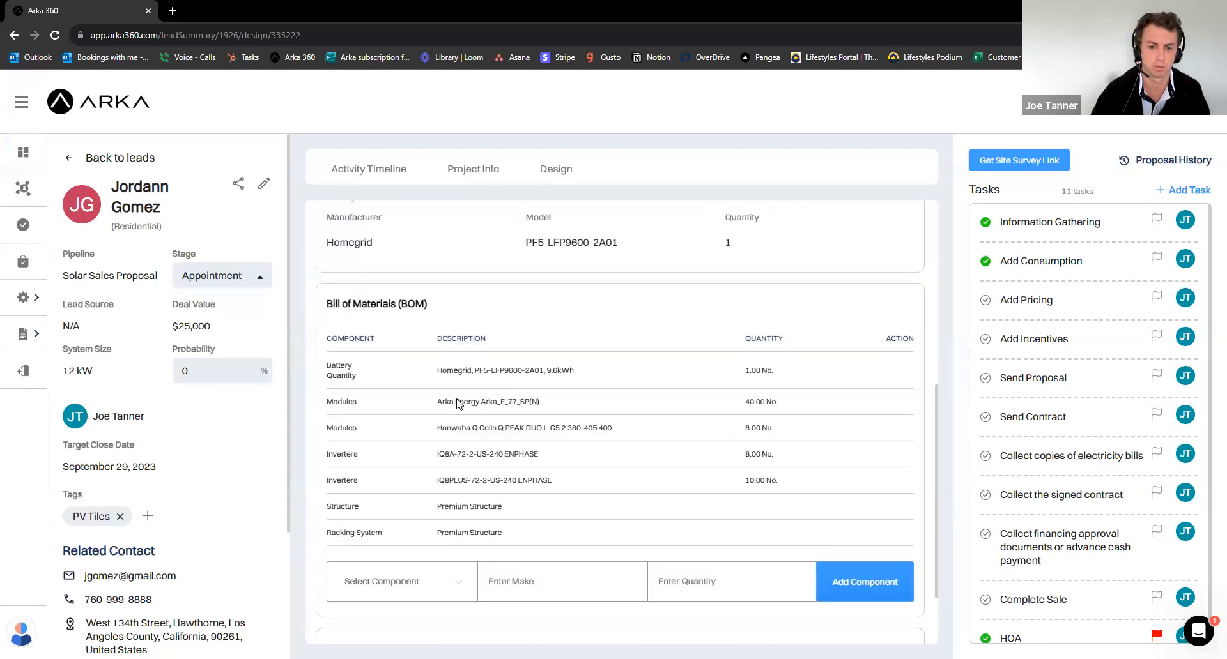
scroll(466, 457, down, 2)
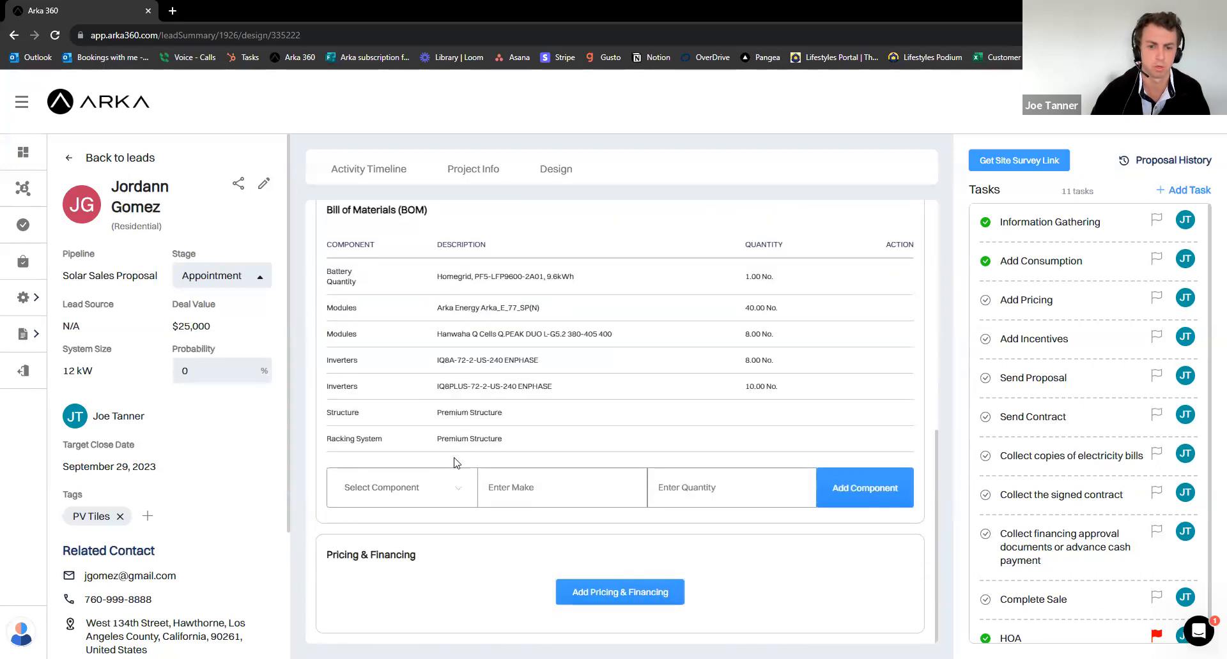
click(451, 485)
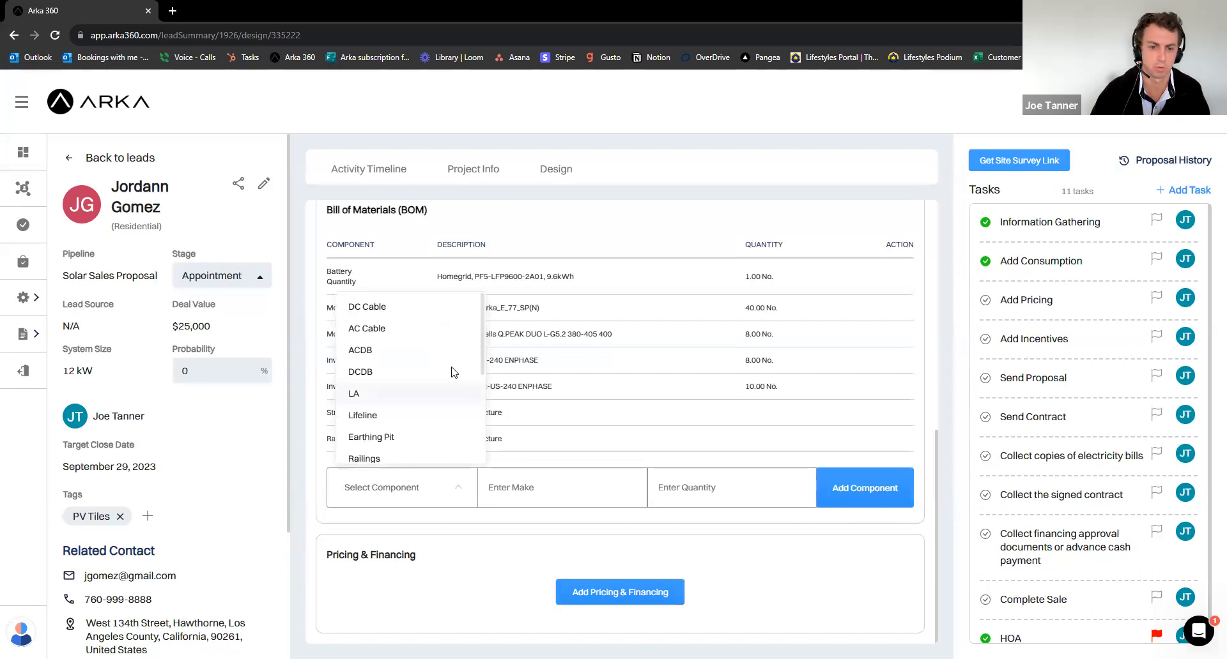
click(529, 489)
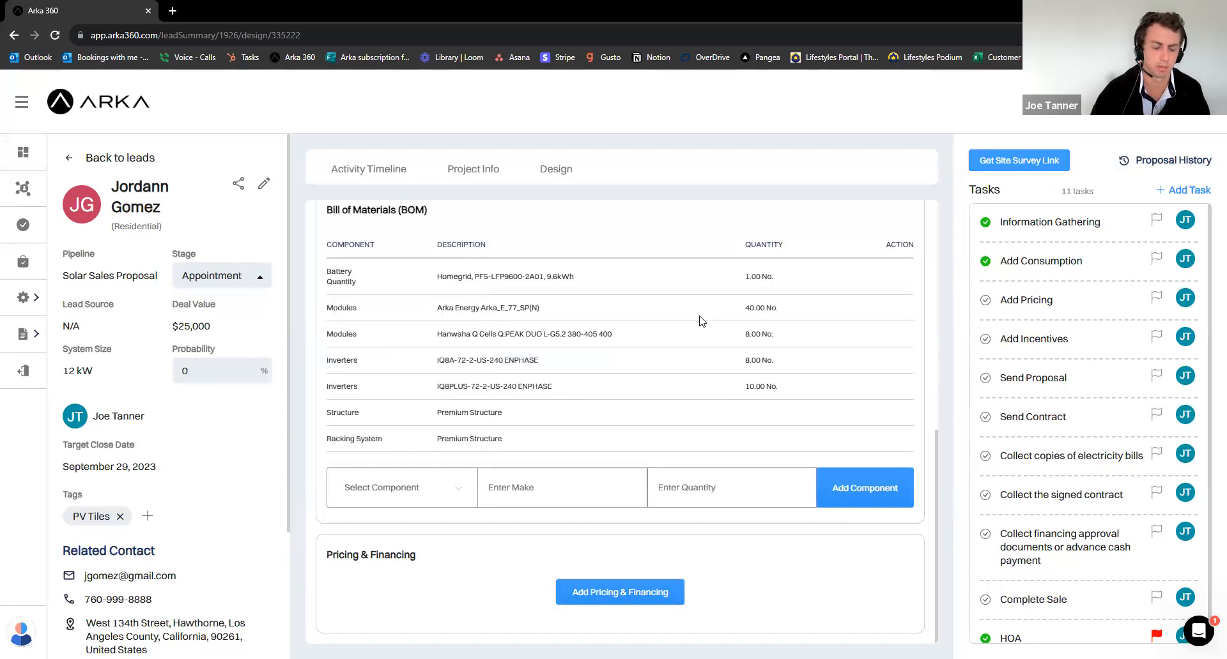
Open the design's pricing and financing and view the available financing options
click(620, 593)
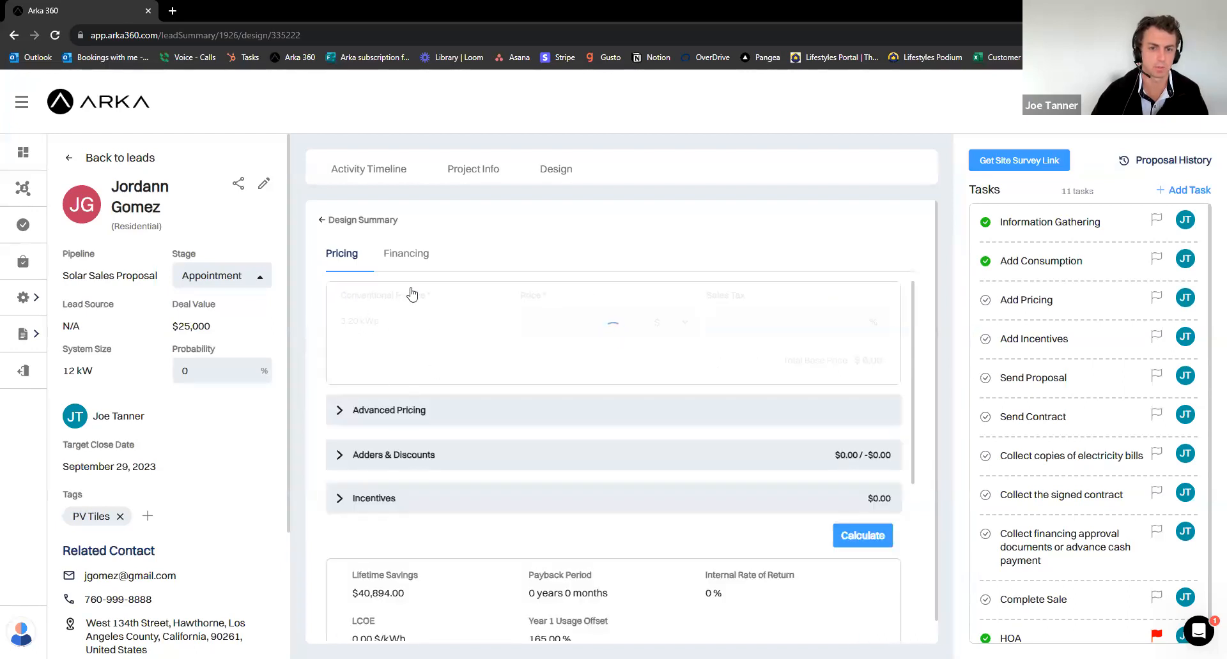
click(401, 255)
click(440, 319)
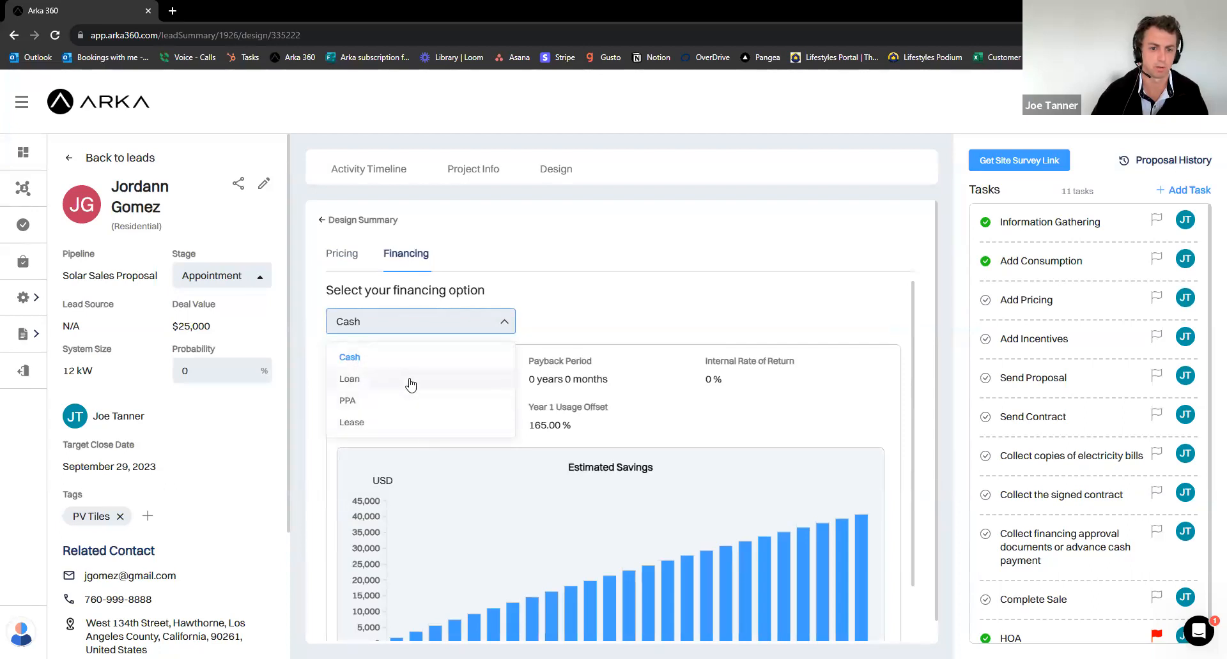
click(575, 309)
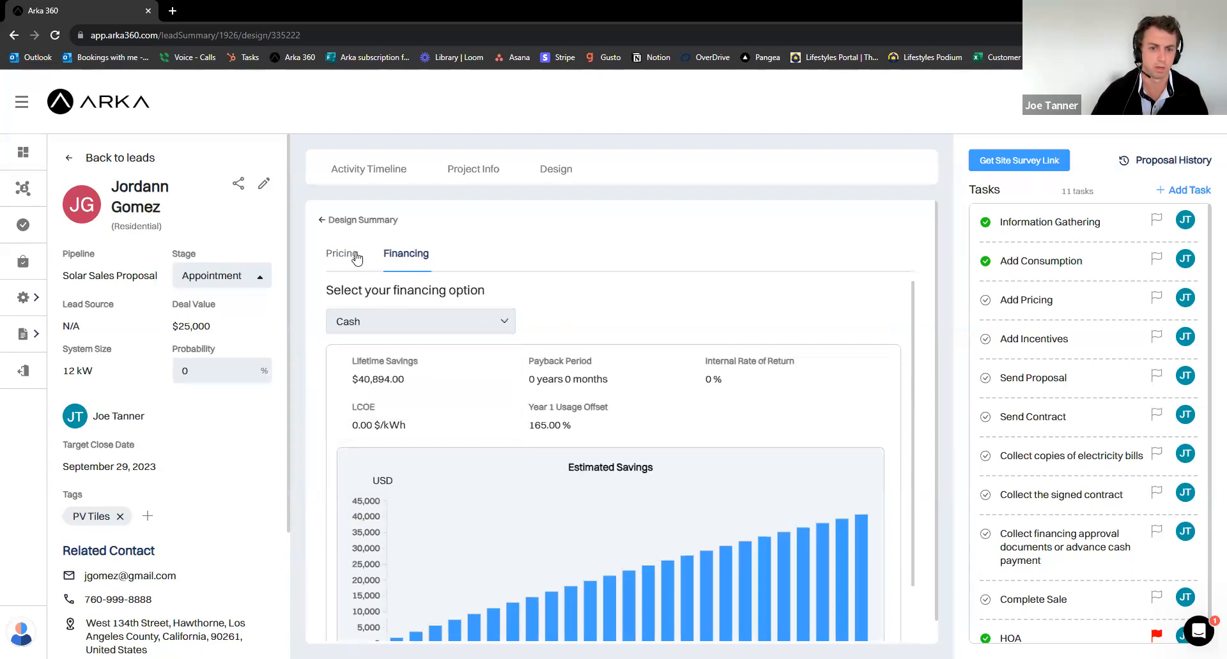
Examine the pricing sections for advanced pricing, adders and discounts, and incentives
click(345, 256)
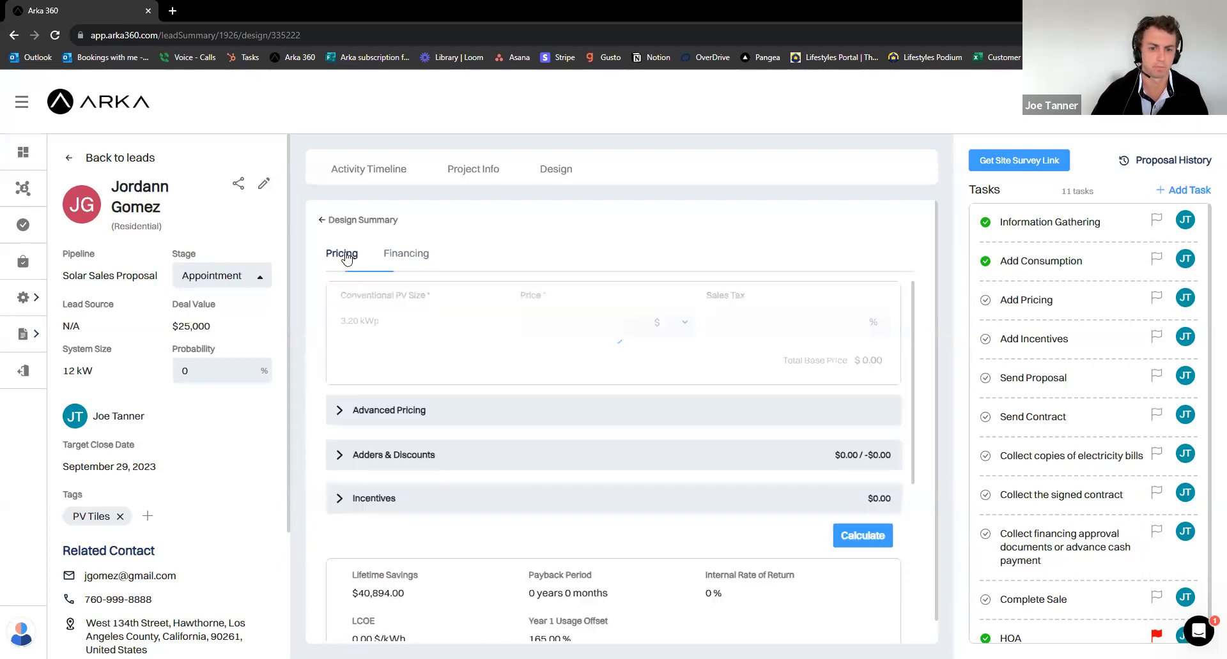
click(501, 412)
scroll(501, 418, down, 4)
scroll(496, 416, up, 2)
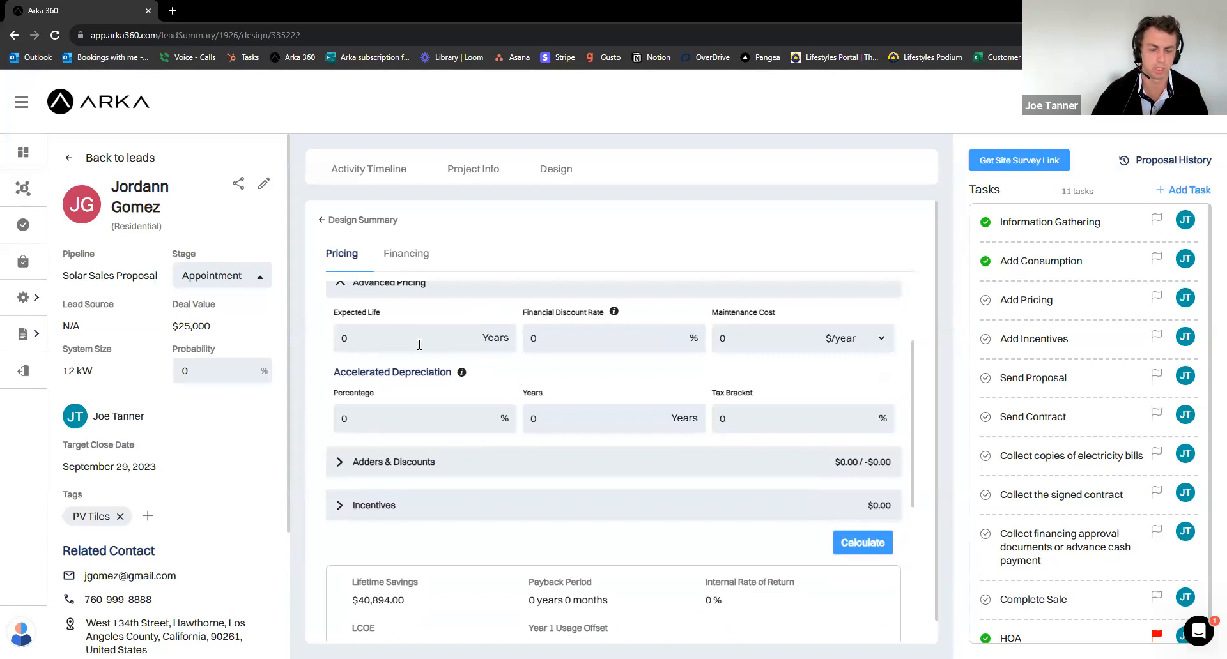
click(425, 461)
scroll(511, 422, down, 2)
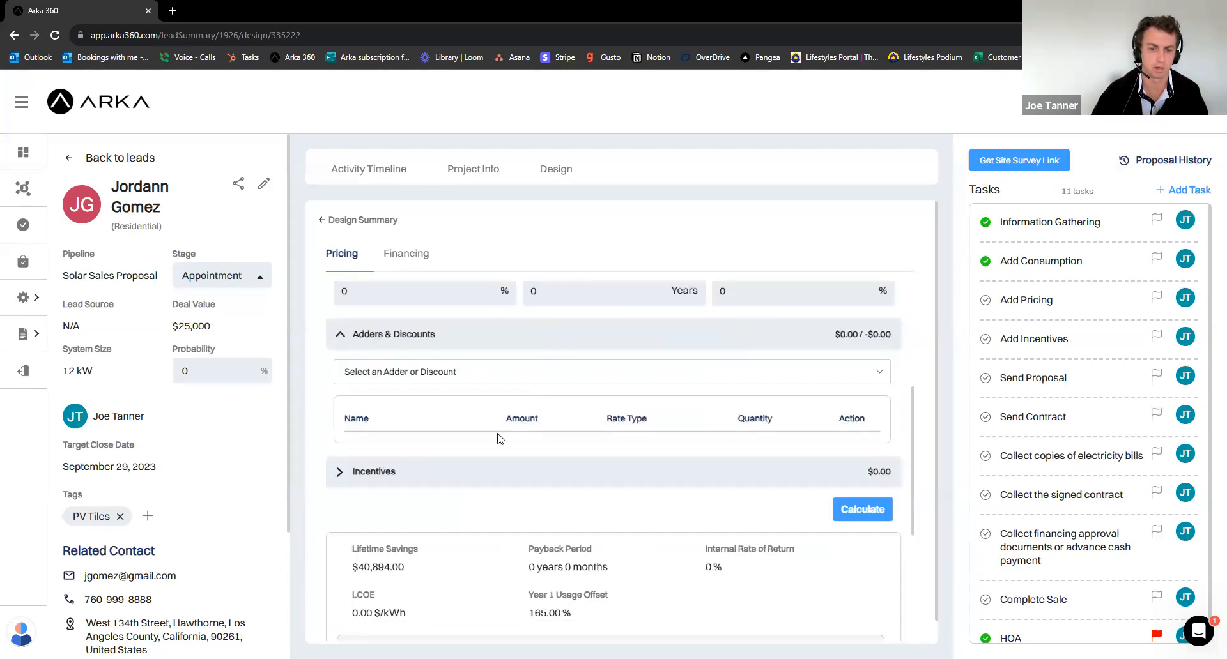
click(460, 473)
scroll(482, 436, down, 3)
scroll(482, 437, up, 6)
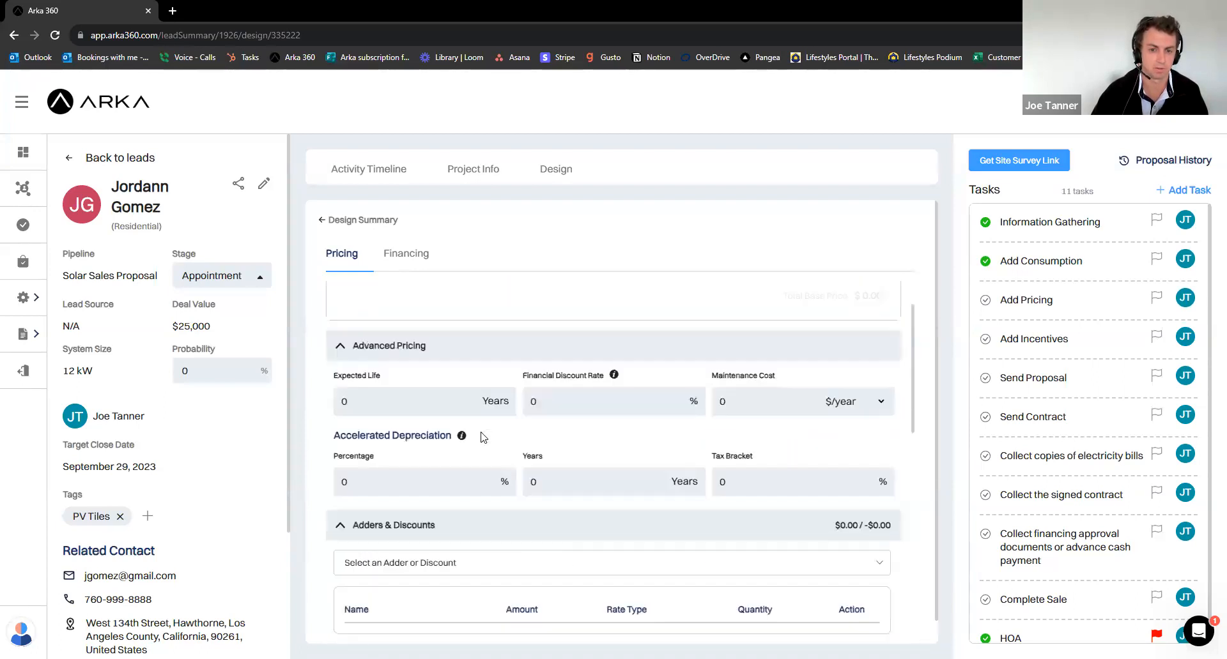
scroll(479, 435, down, 5)
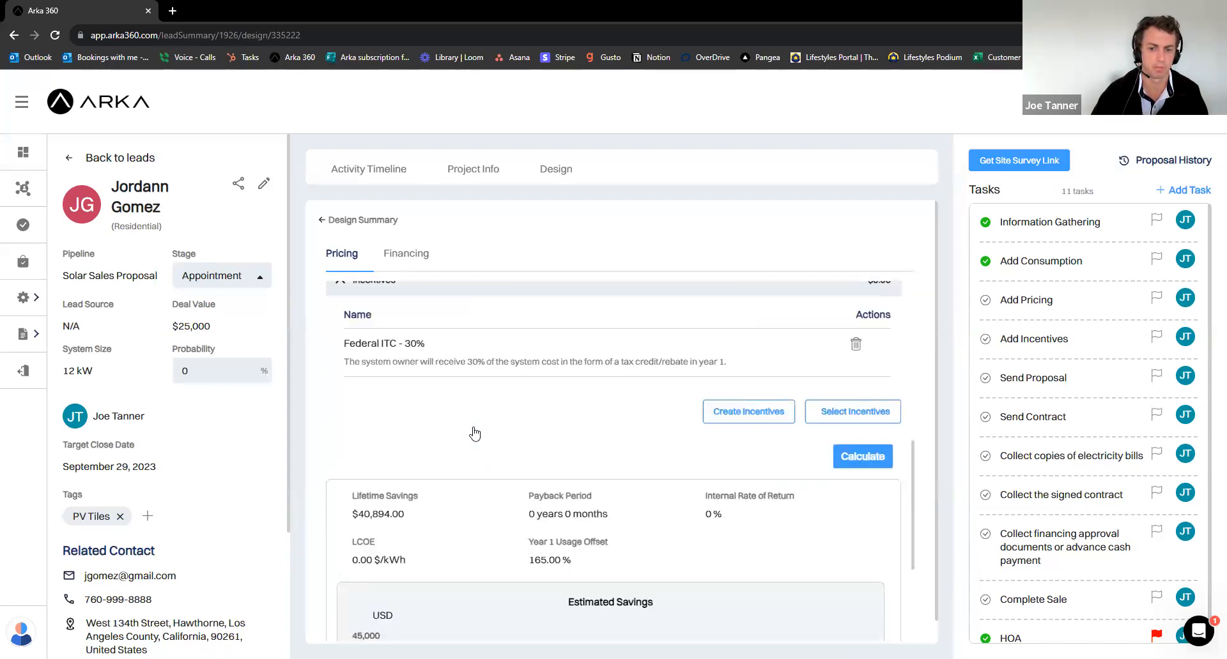
Review the estimated savings and cash financing figures of the design, and return to the design summary
scroll(475, 434, down, 3)
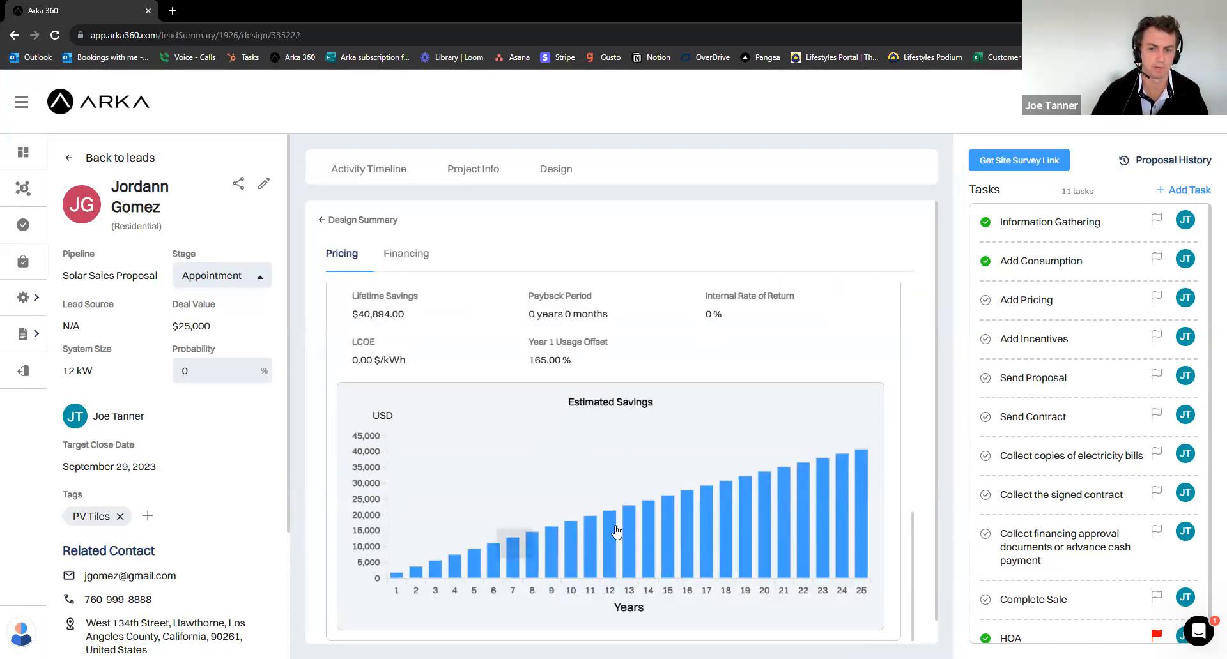
scroll(573, 543, up, 8)
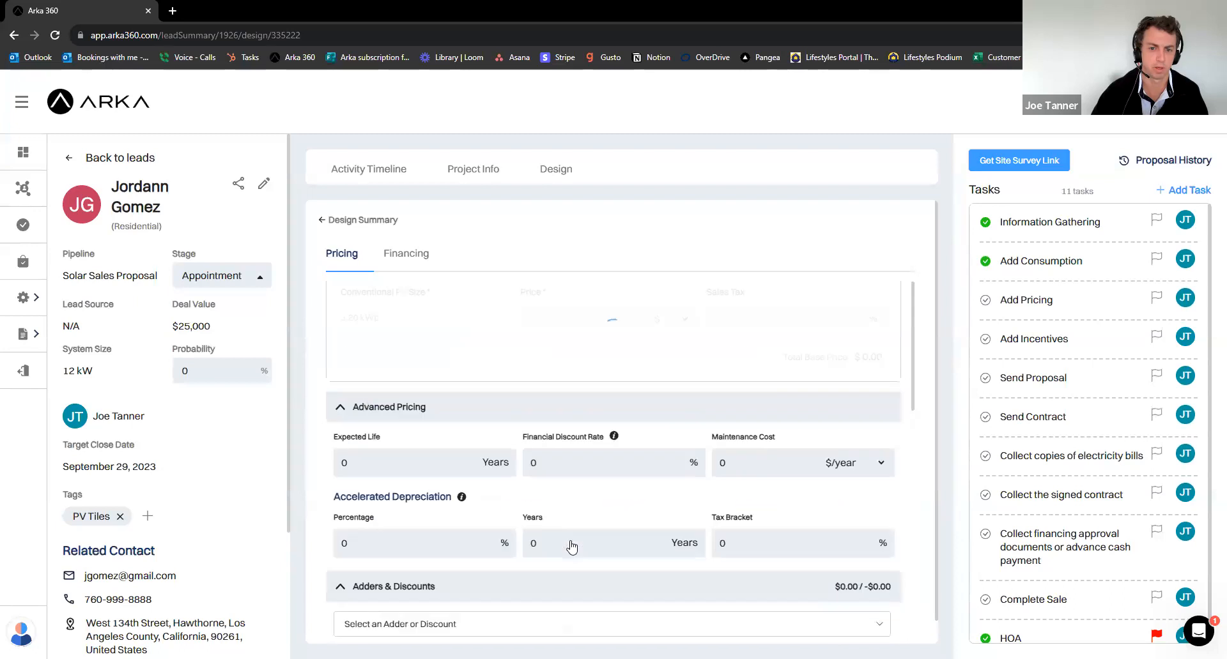
click(414, 256)
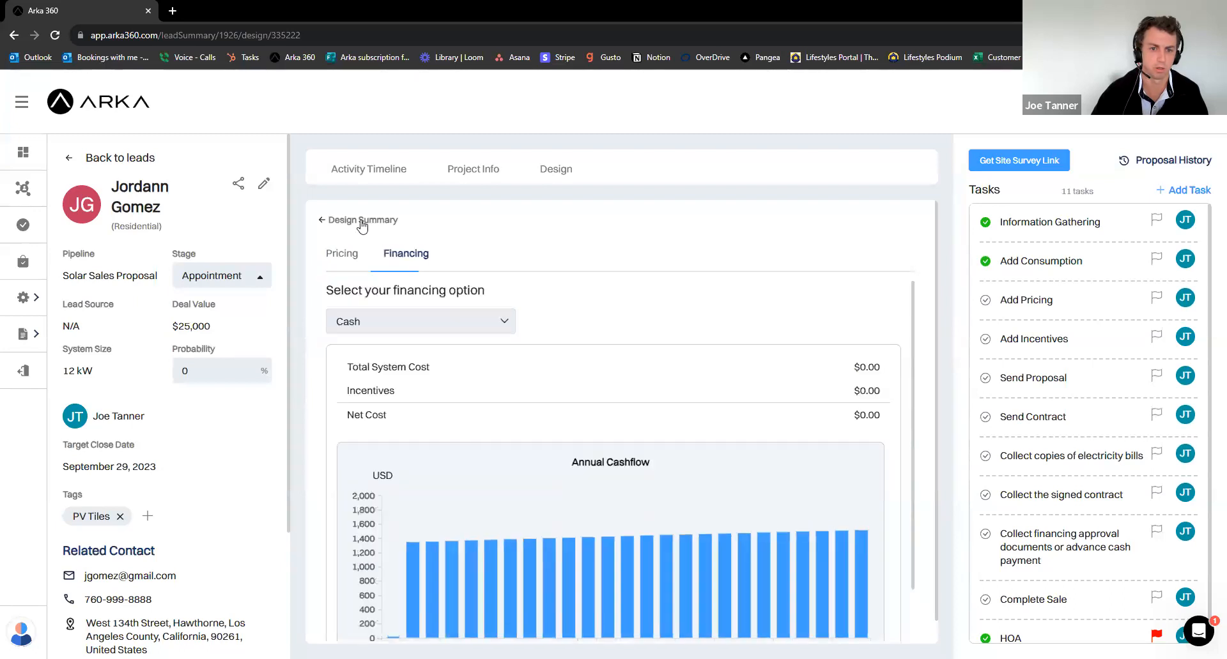
click(361, 221)
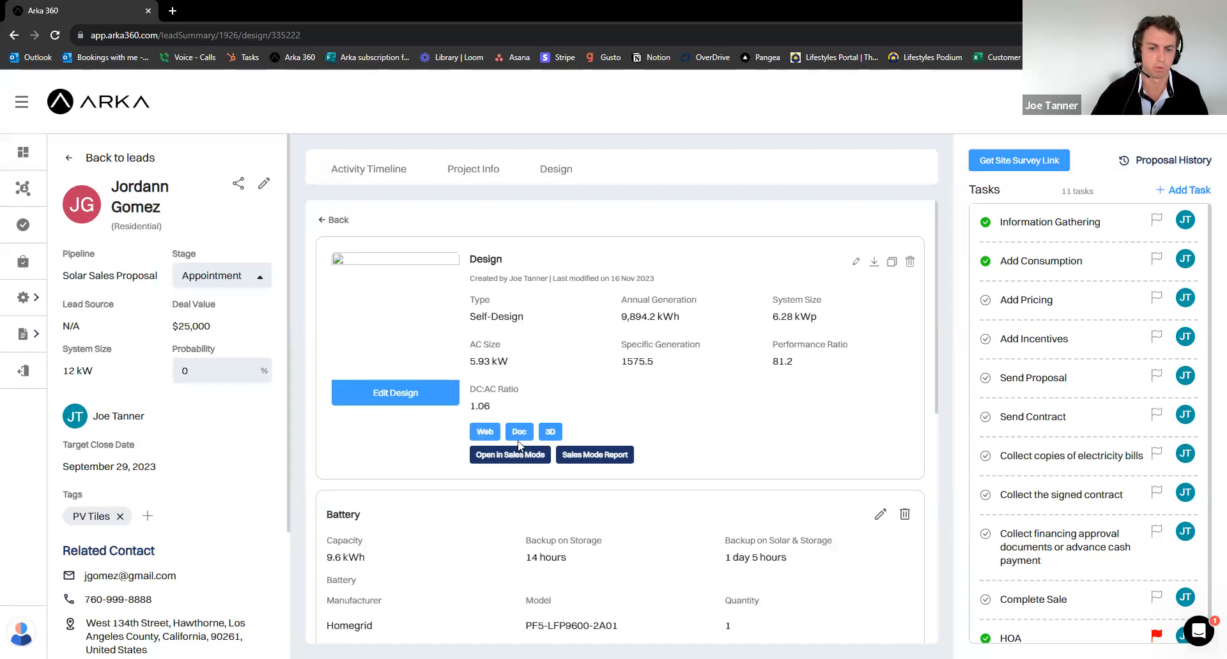
Open the web proposal generated for the self-design from its design summary
click(485, 432)
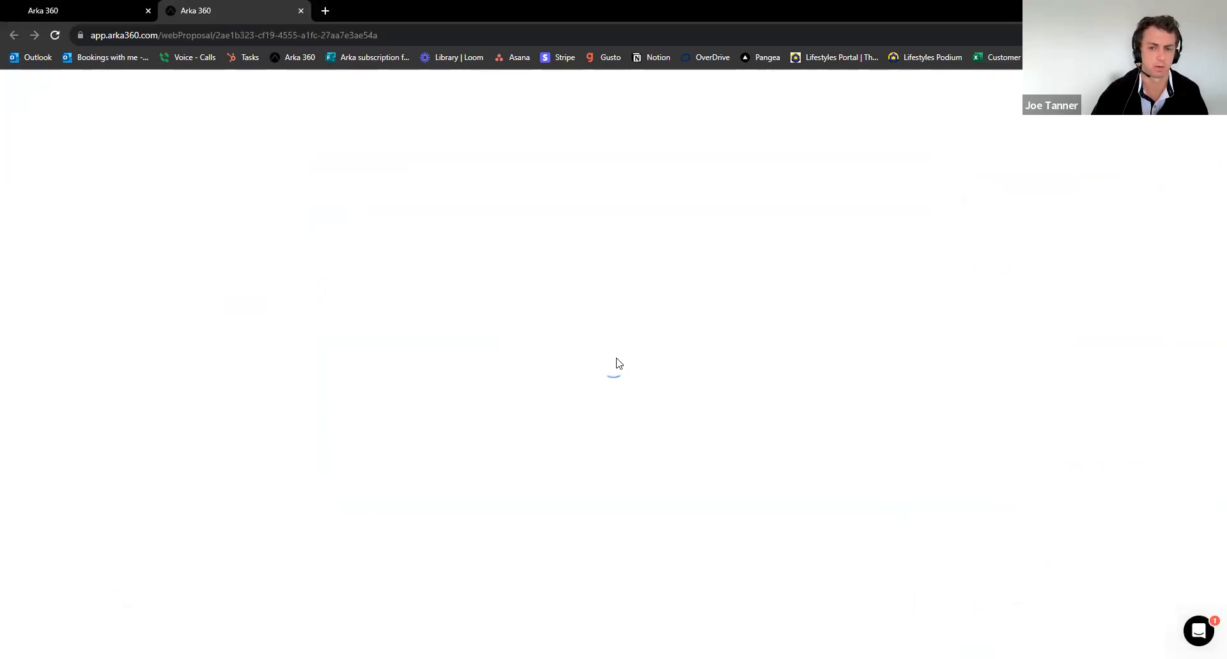
click(103, 6)
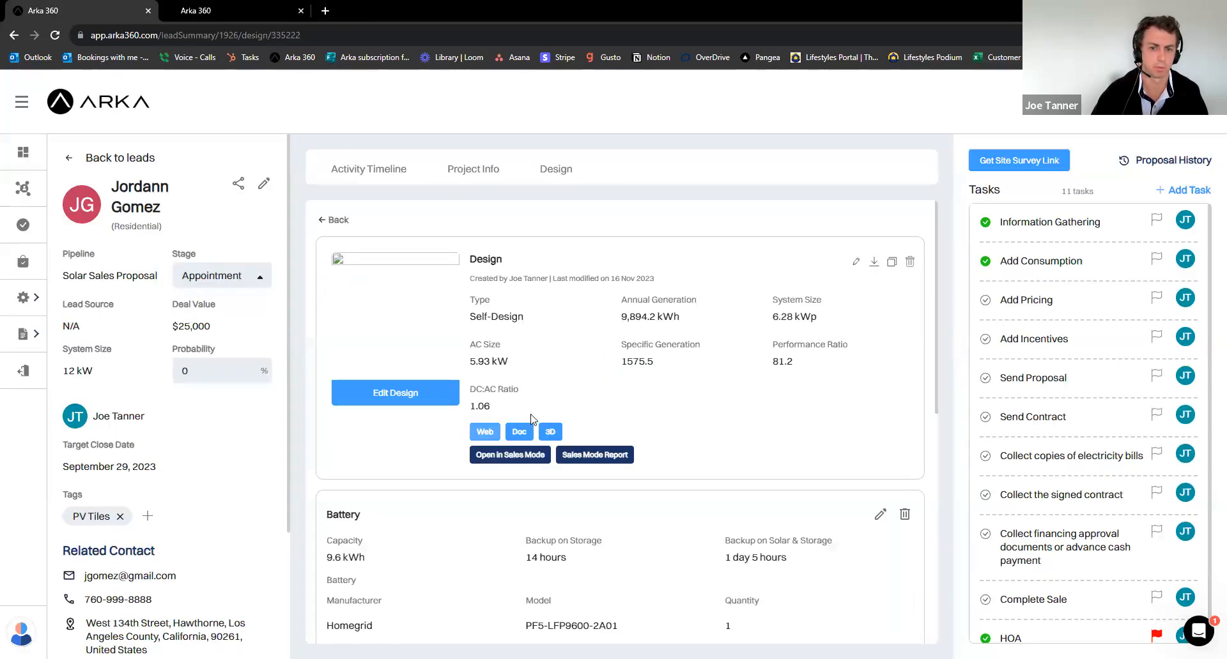
click(527, 436)
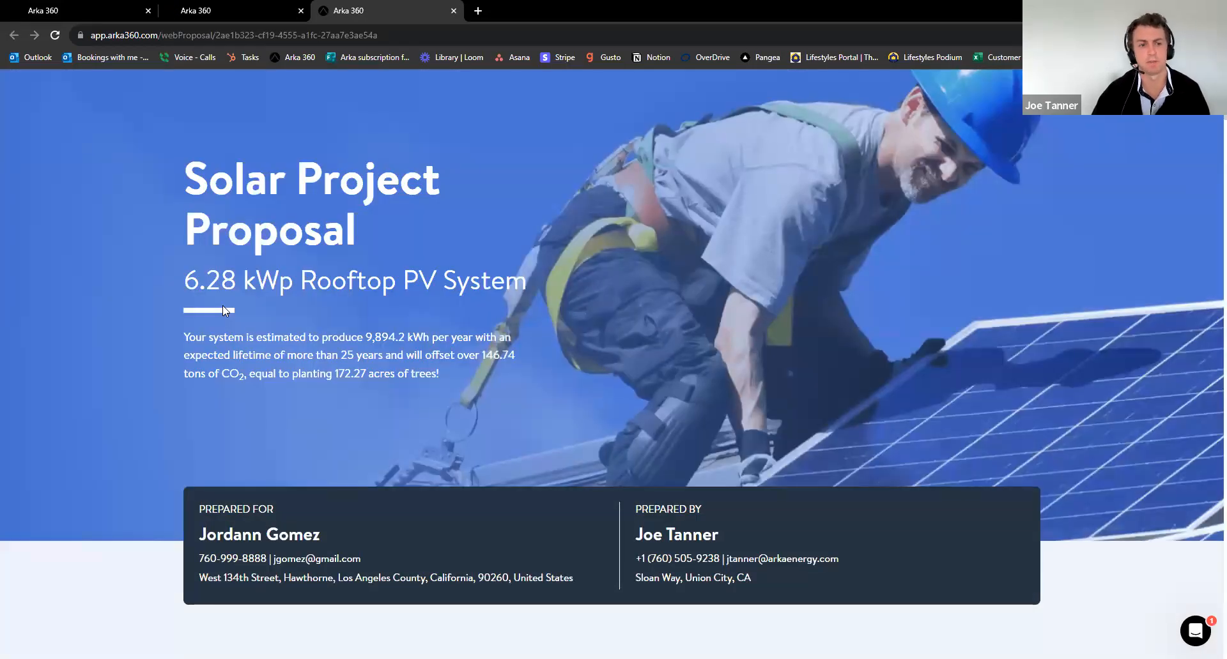
Review the proposal's cover details and the Company Overview section with its descriptive text and company logo
scroll(222, 305, down, 4)
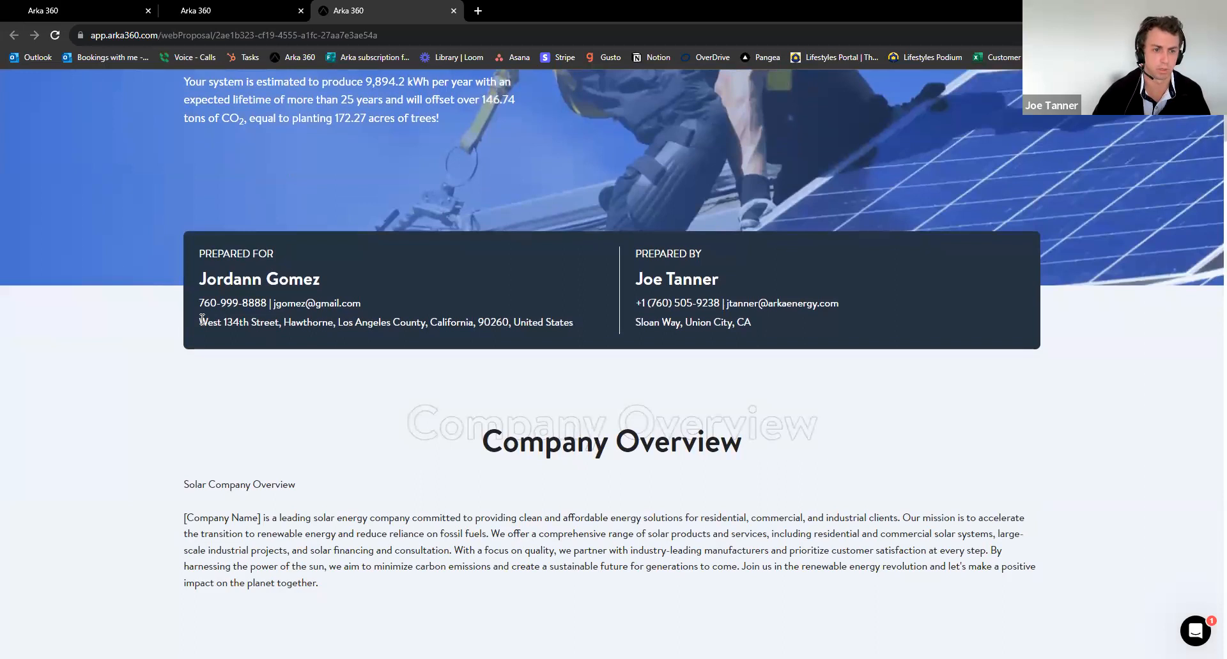
scroll(200, 319, down, 5)
scroll(154, 337, up, 3)
scroll(154, 337, down, 10)
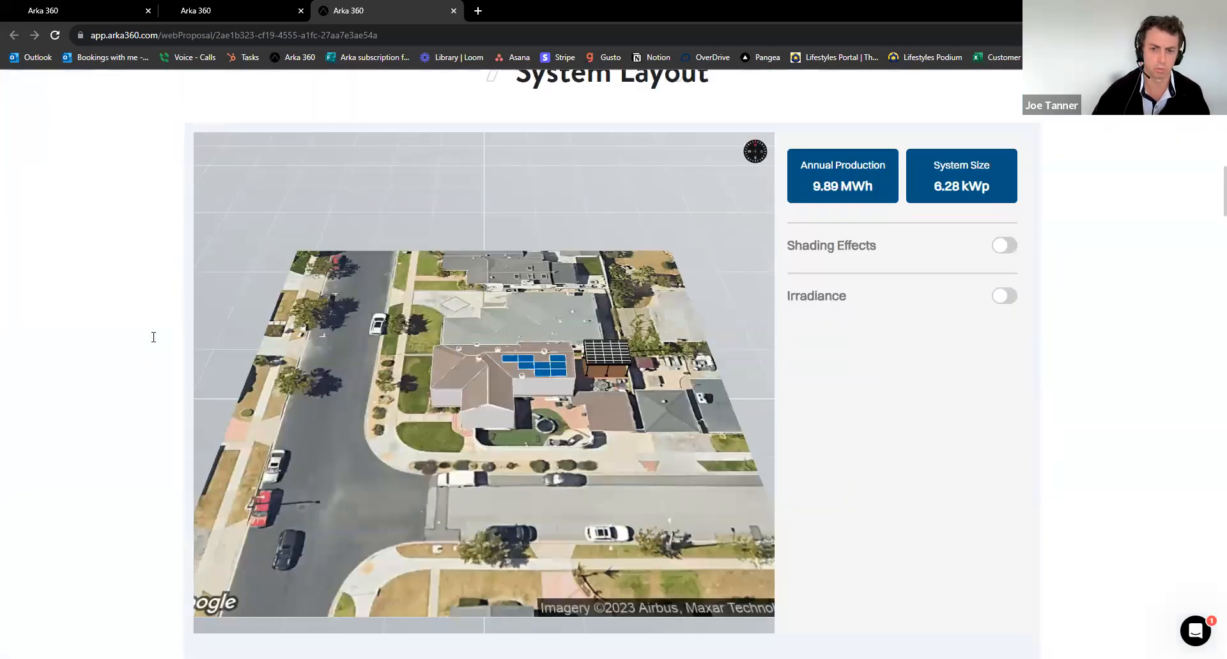
scroll(153, 337, up, 10)
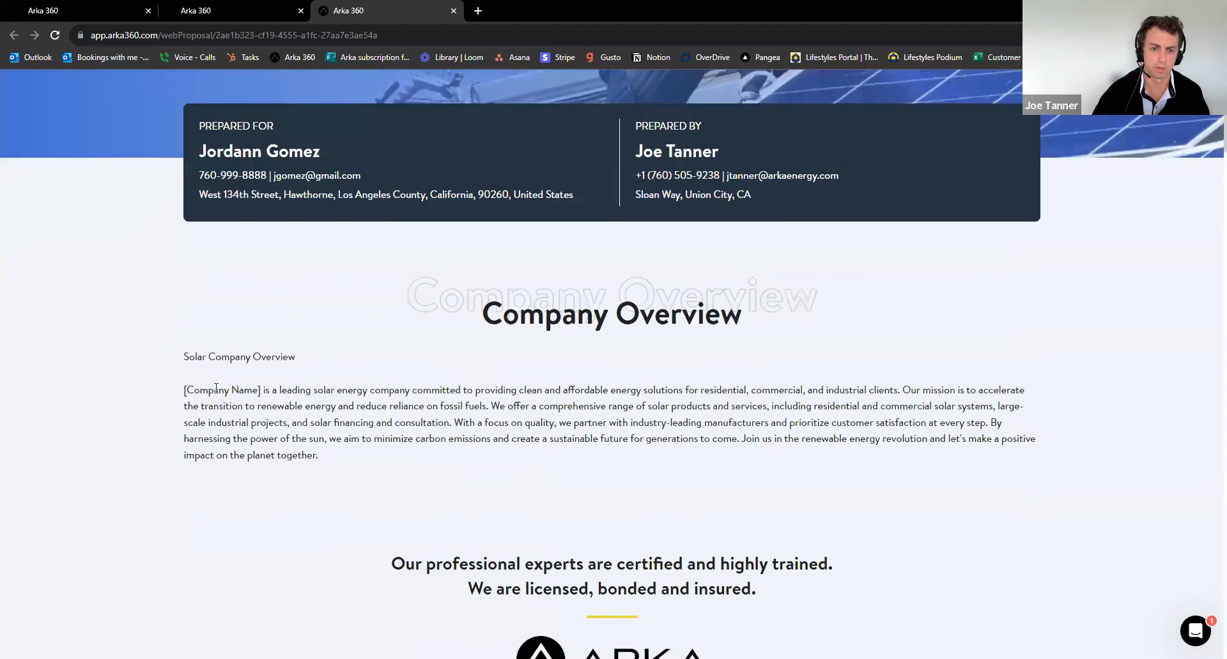
drag(185, 390, 320, 456)
click(597, 411)
scroll(598, 411, down, 4)
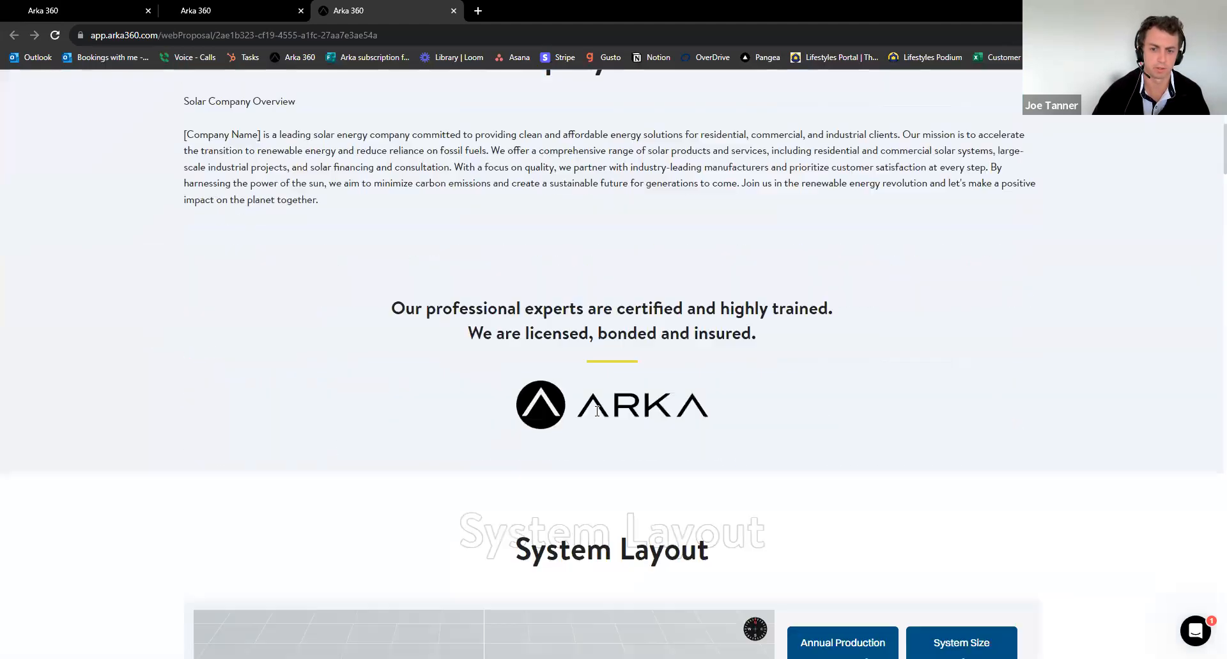
Inspect the rooftop panels in the proposal's System Layout by rotating the 3D model
scroll(251, 381, down, 7)
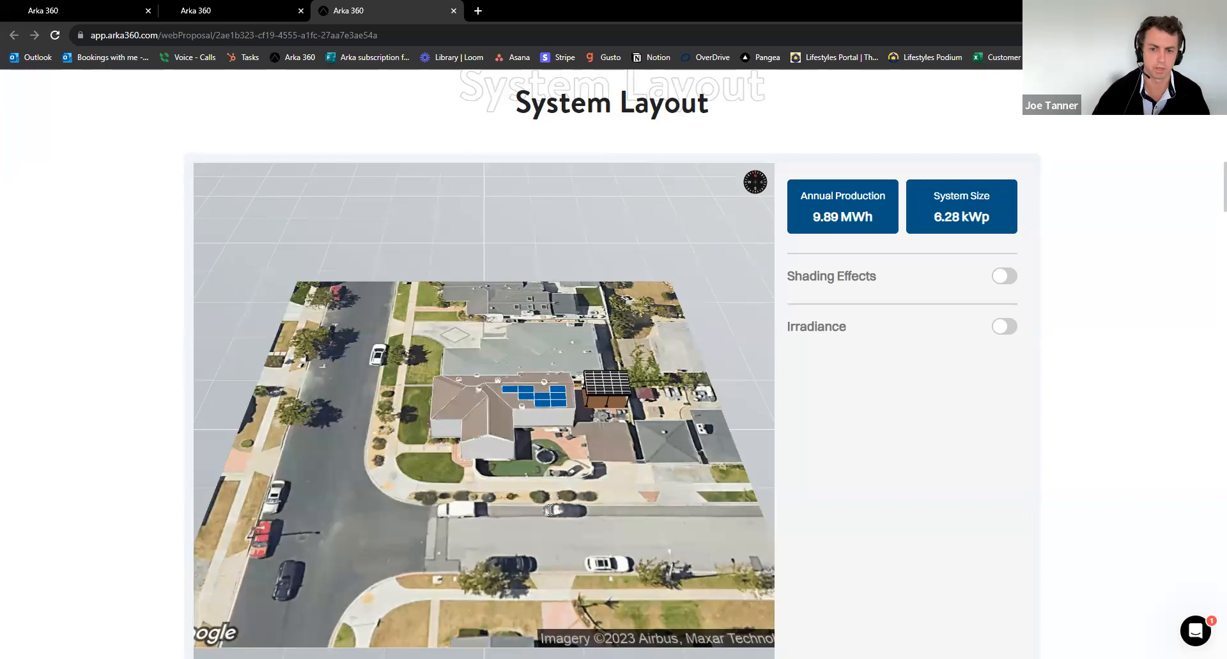
drag(549, 510, 216, 449)
scroll(123, 448, down, 8)
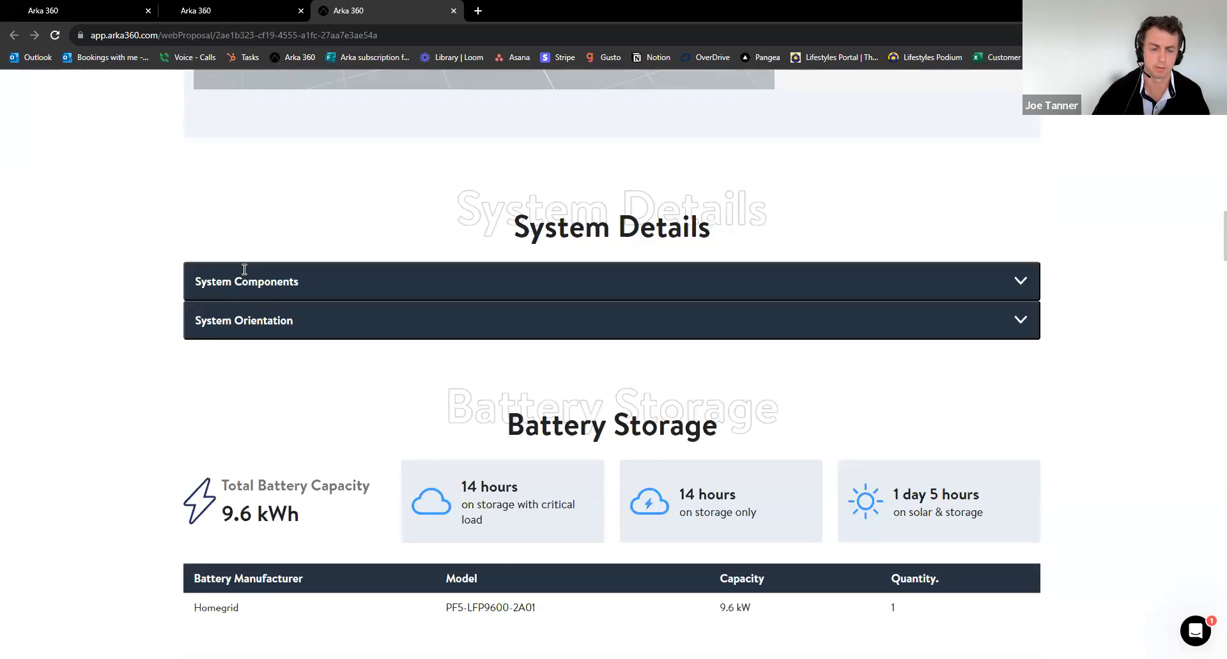
Expand the System Components and System Orientation details, and review them along with the Battery Storage section
click(249, 279)
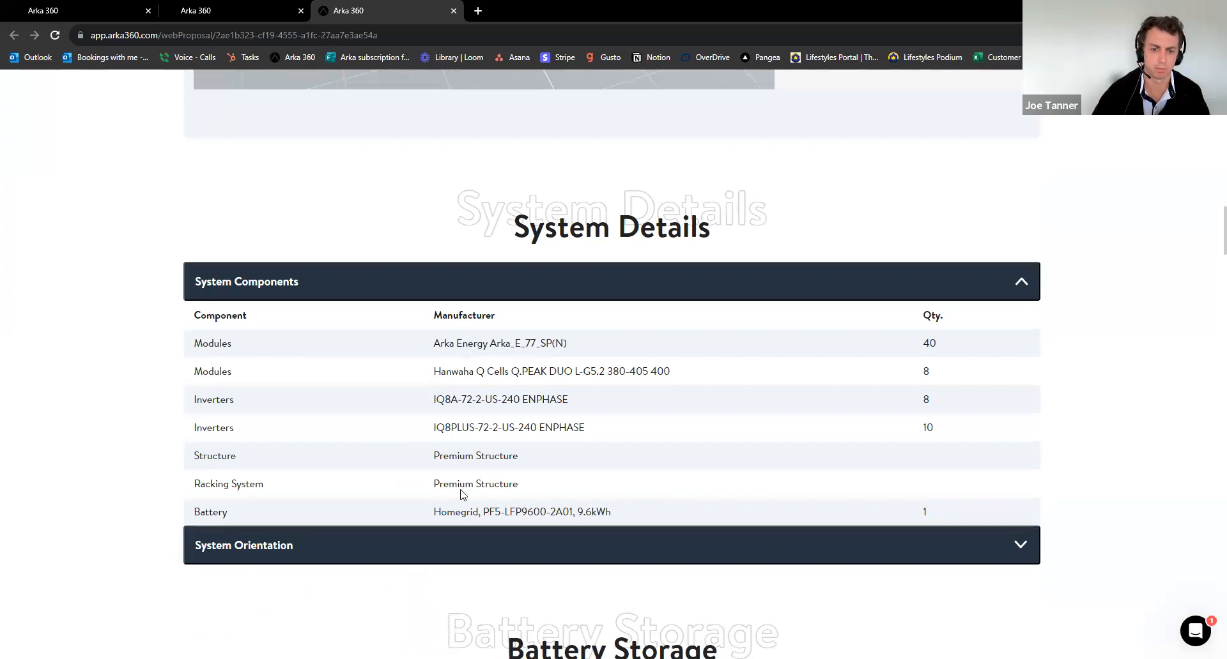
click(416, 544)
scroll(79, 407, down, 4)
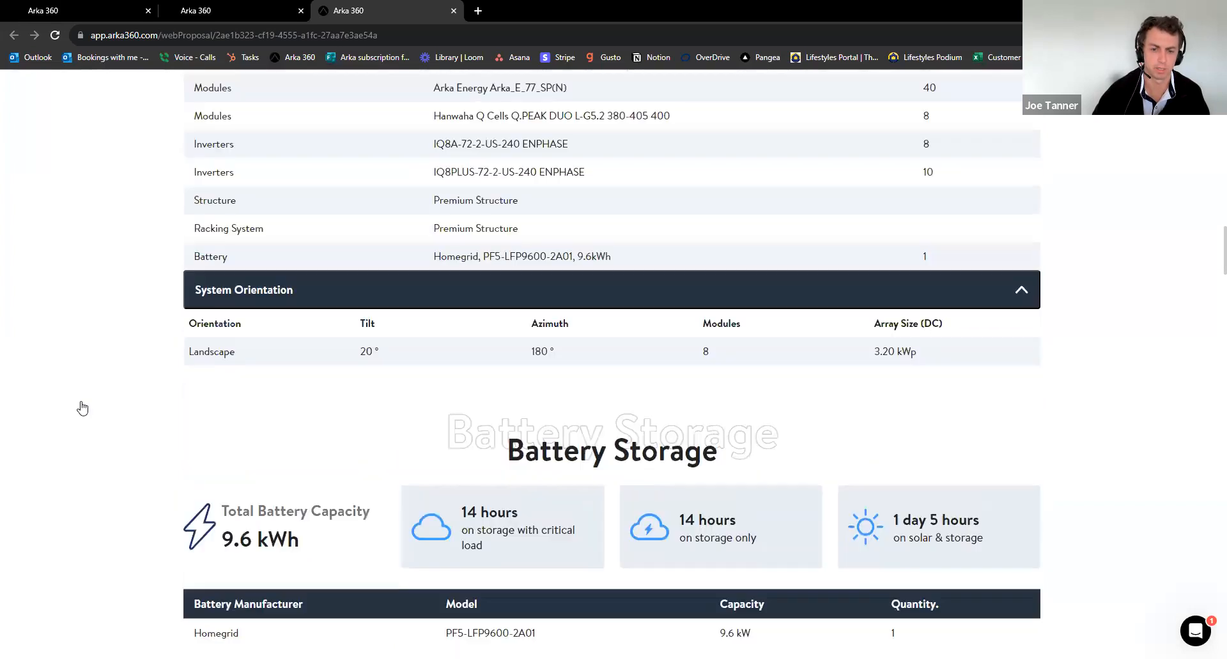
scroll(328, 358, down, 2)
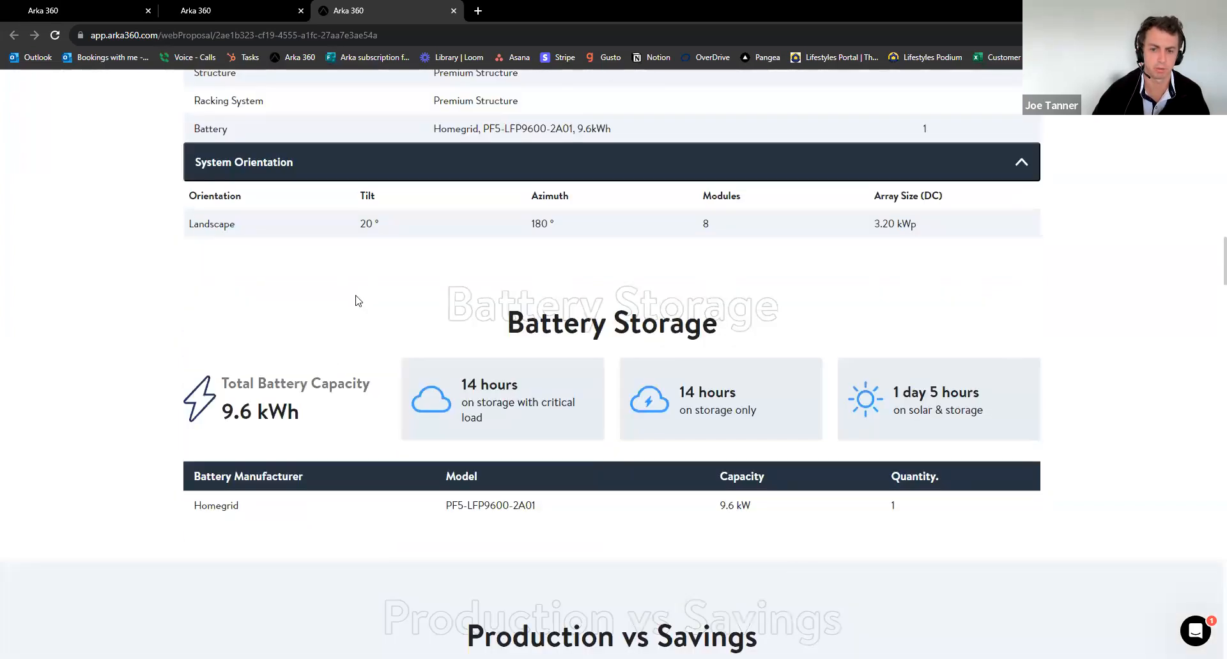
Compare the Estimated Annual Production and Estimated Monthly Savings charts in the Production vs Savings section
scroll(415, 520, down, 8)
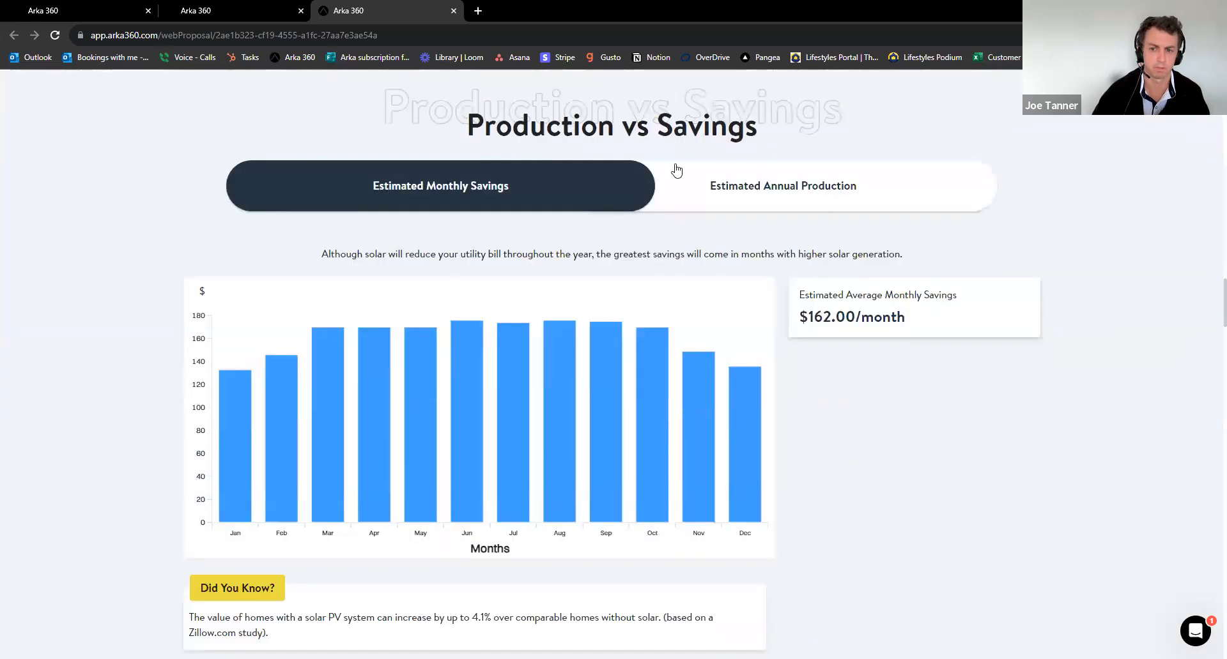
click(789, 203)
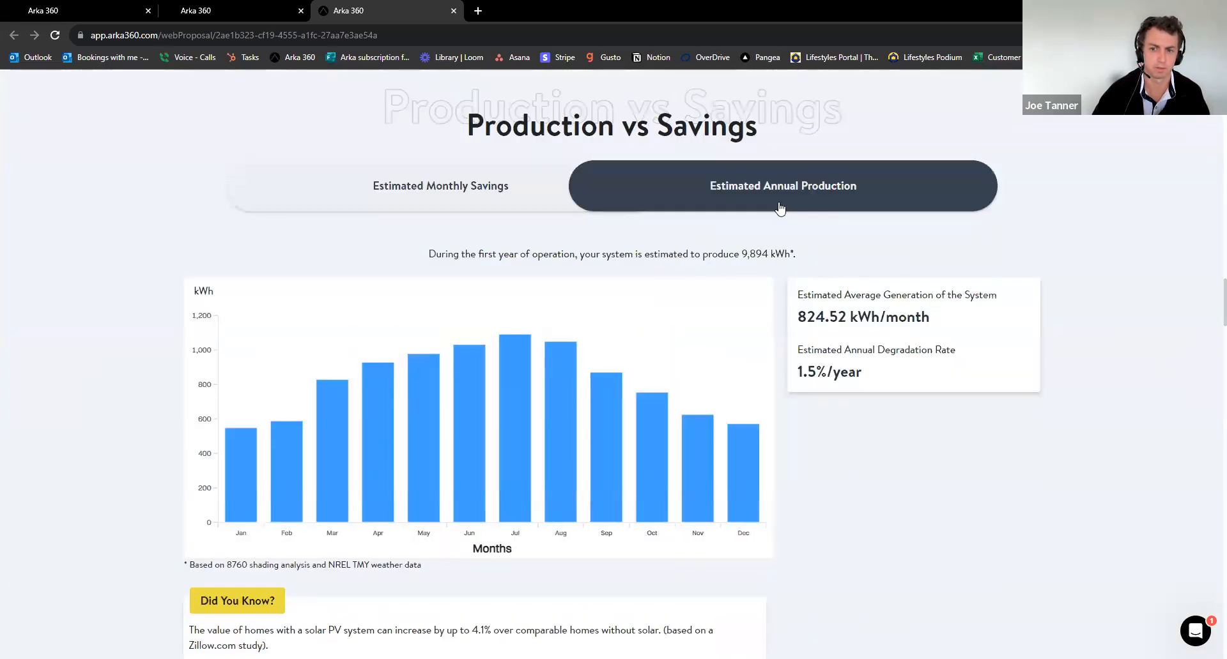
click(507, 195)
Review the proposal's asset value, system pricing, cost of not going solar, warranties and the Accept & Sign section
scroll(153, 336, down, 8)
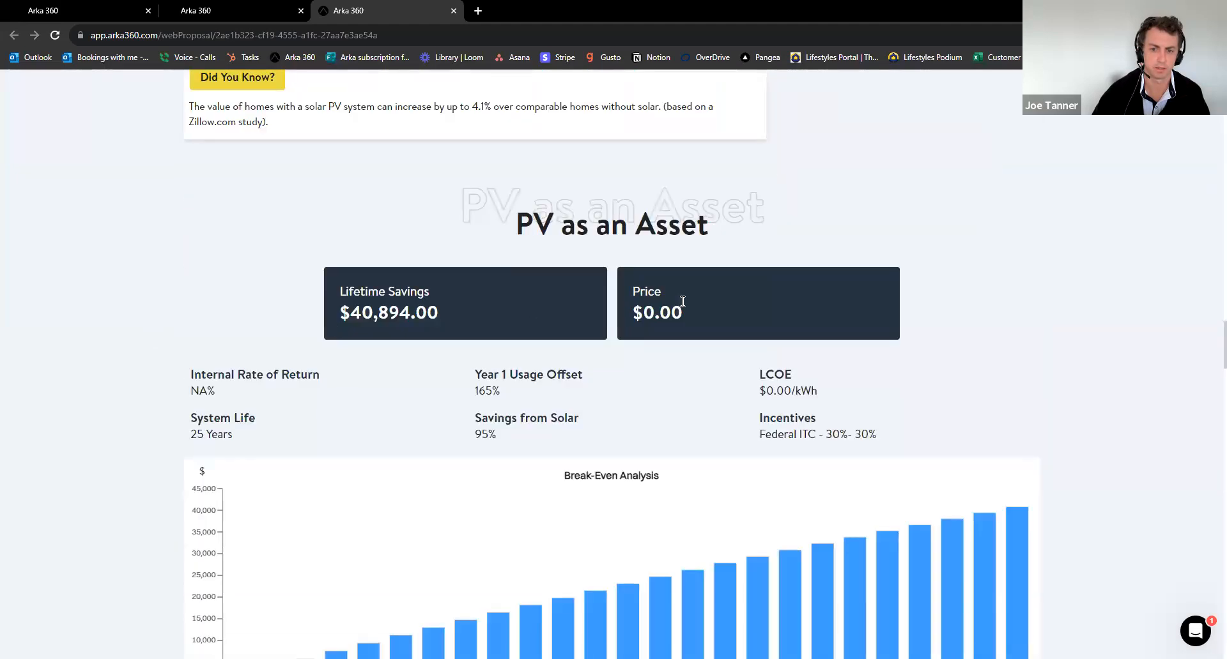
scroll(682, 301, down, 3)
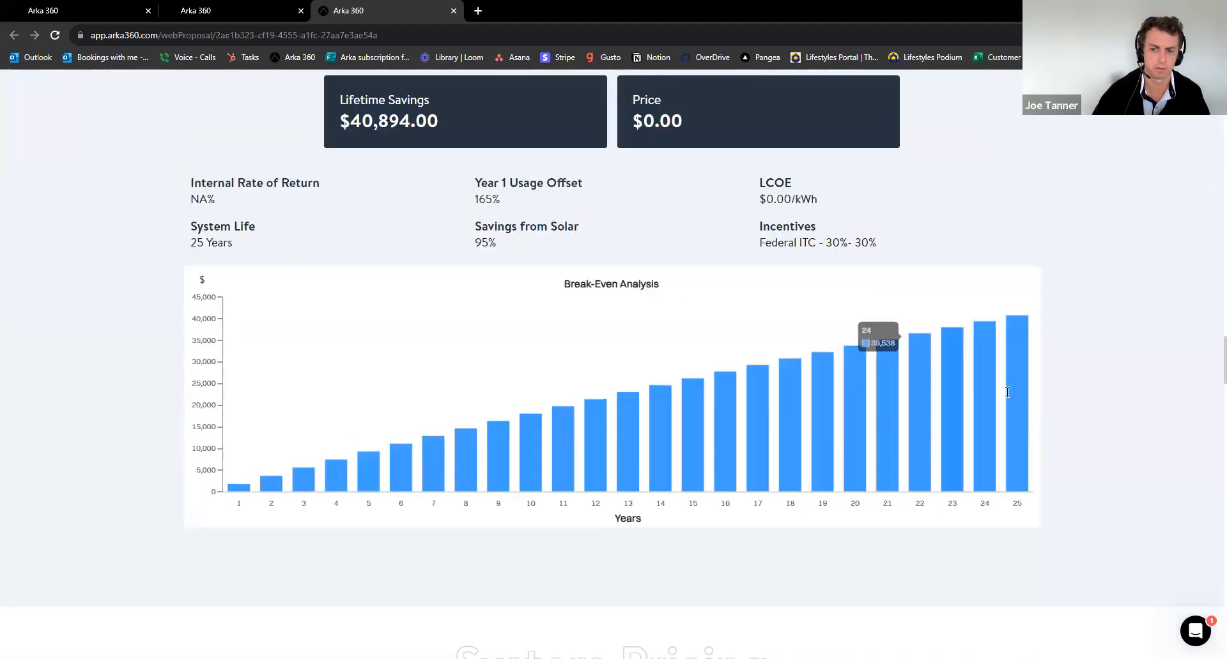
scroll(1073, 383, down, 6)
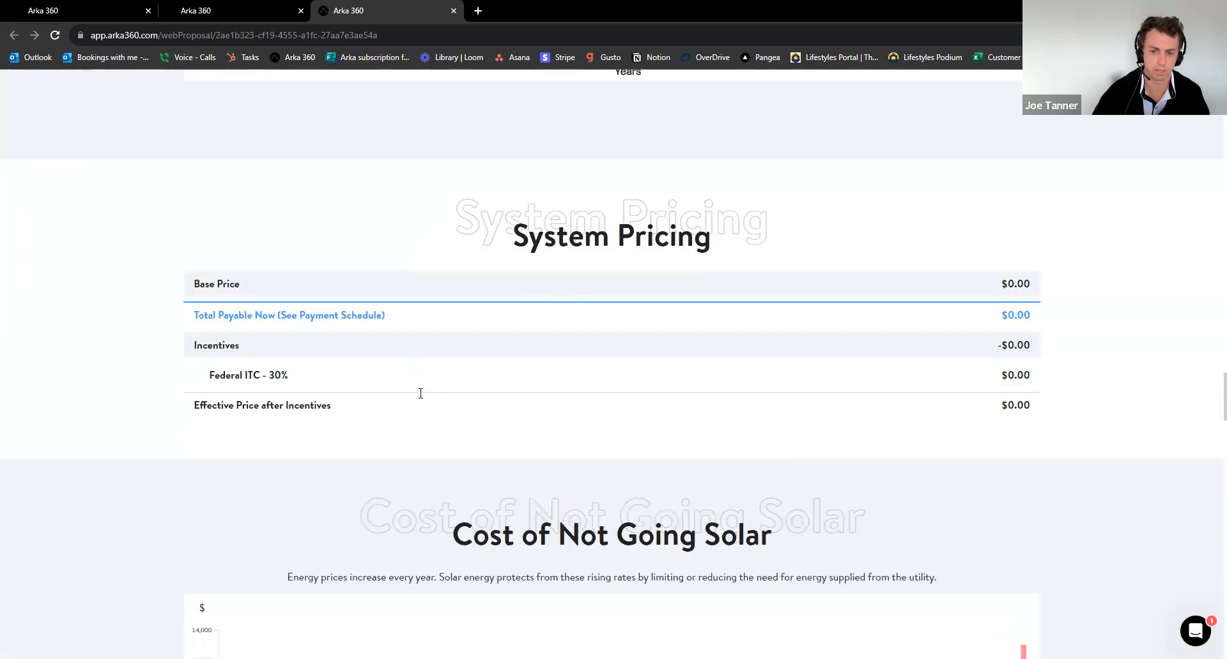
scroll(420, 393, down, 7)
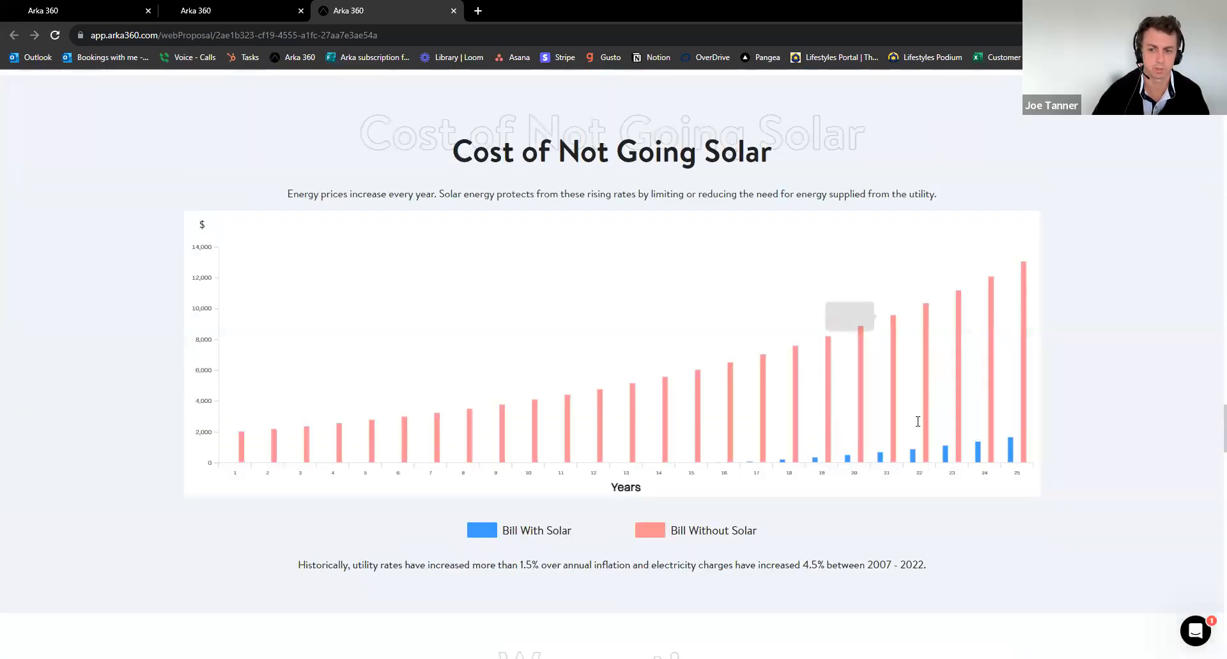
scroll(468, 269, down, 8)
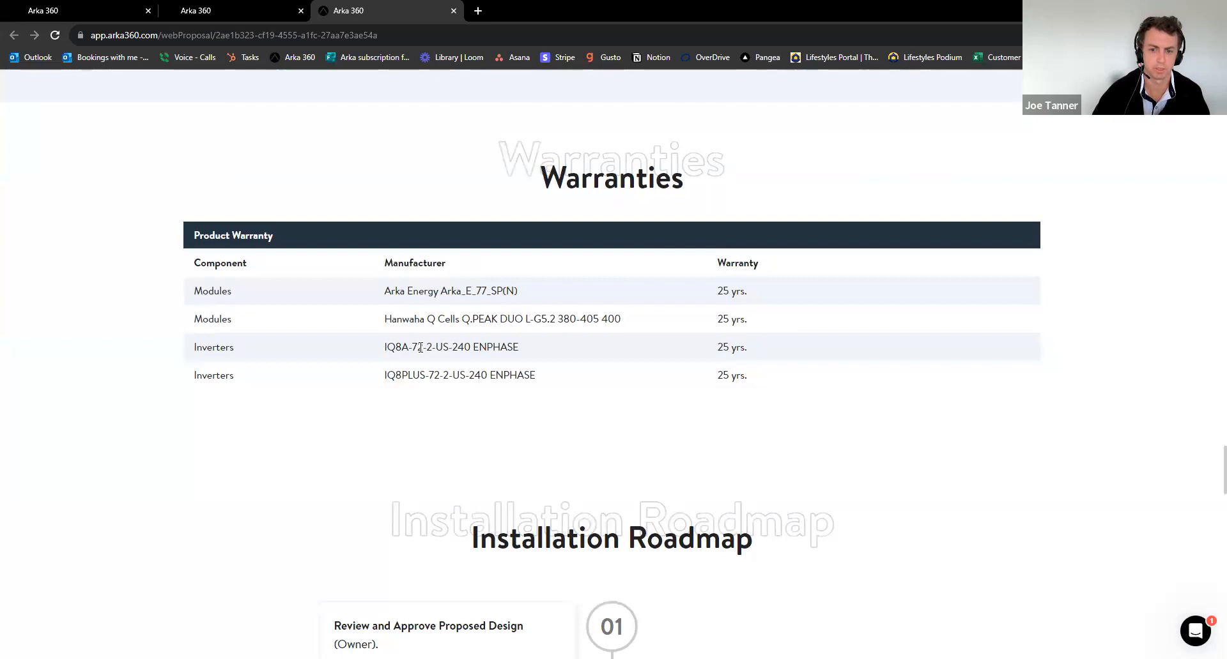
scroll(420, 347, down, 20)
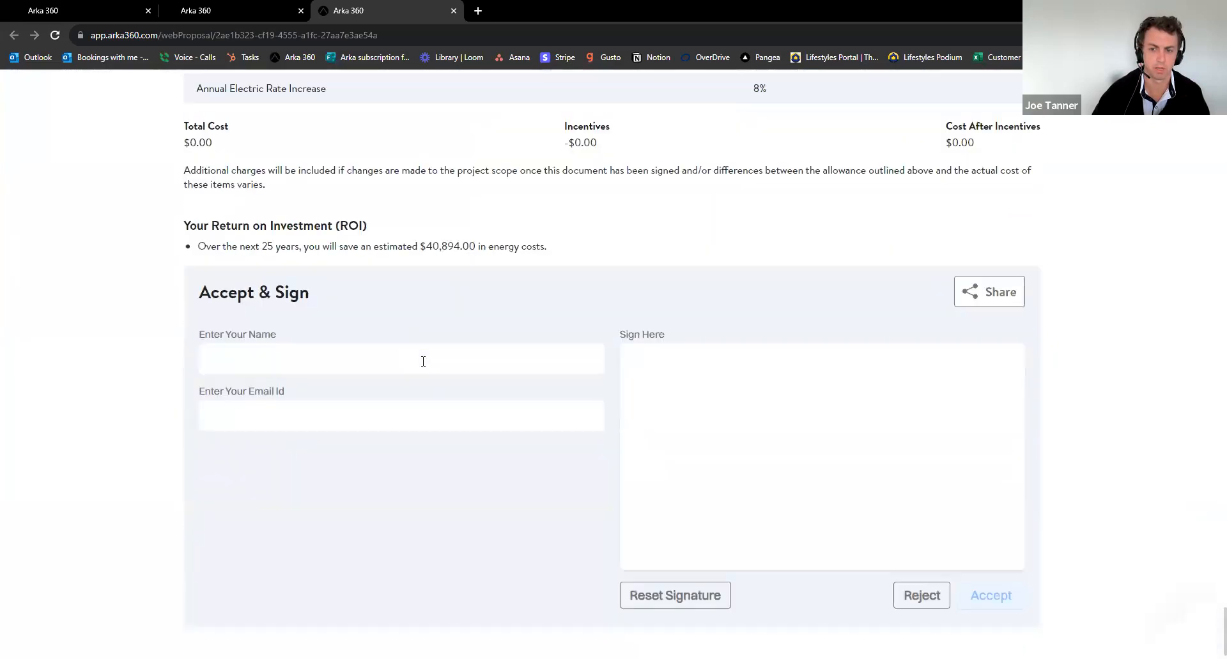